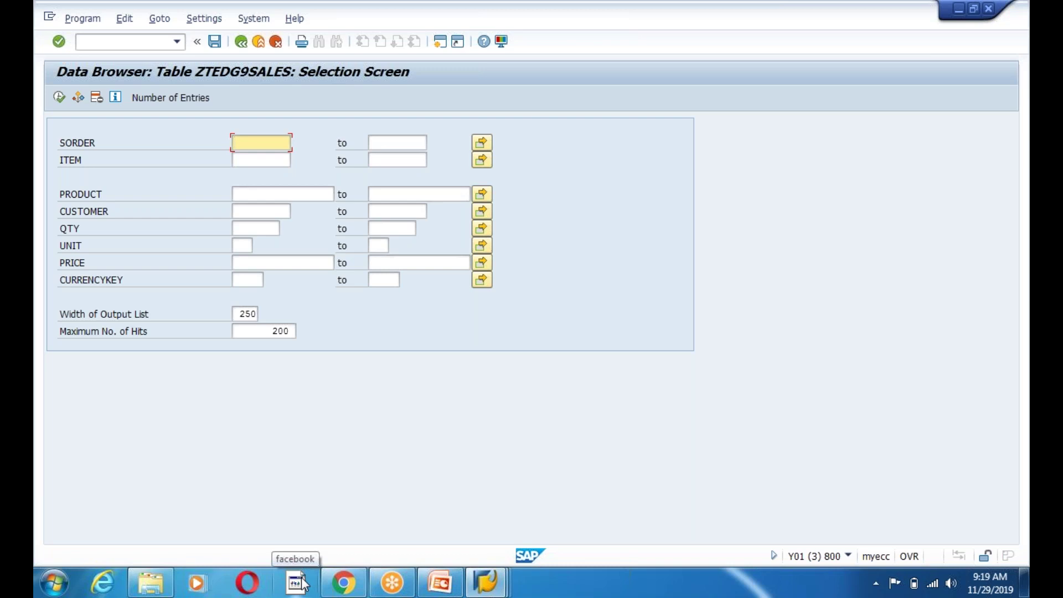
- Reopen transaction SE16 and display all entries of table ZTEDG9SALES
{"action": "left_click", "coordinate": [244, 43]}
{"action": "type", "text": "se16"}
{"action": "key", "text": "Return"}
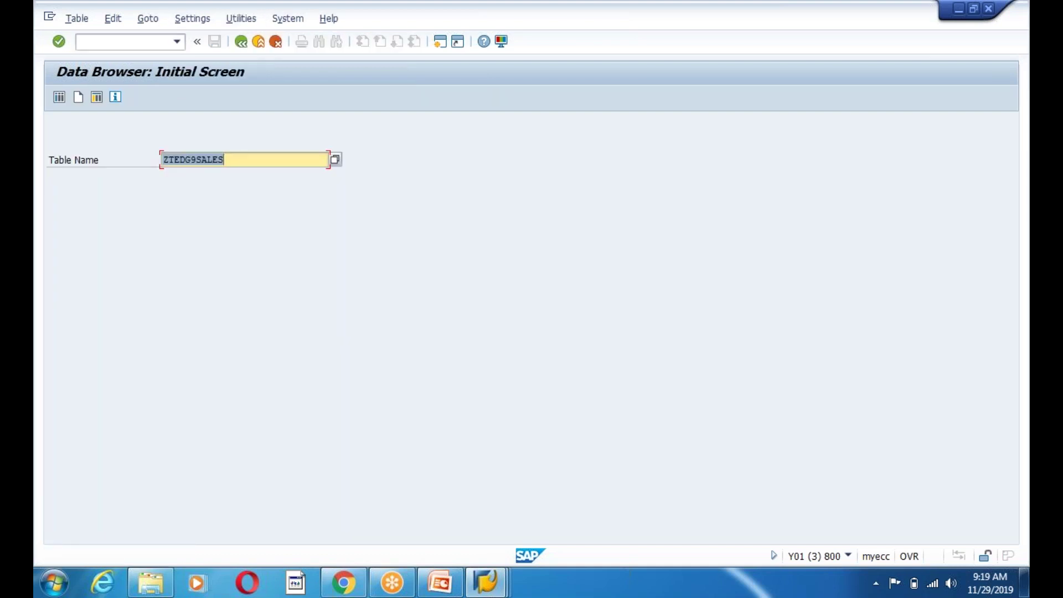
{"action": "key", "text": "Return"}
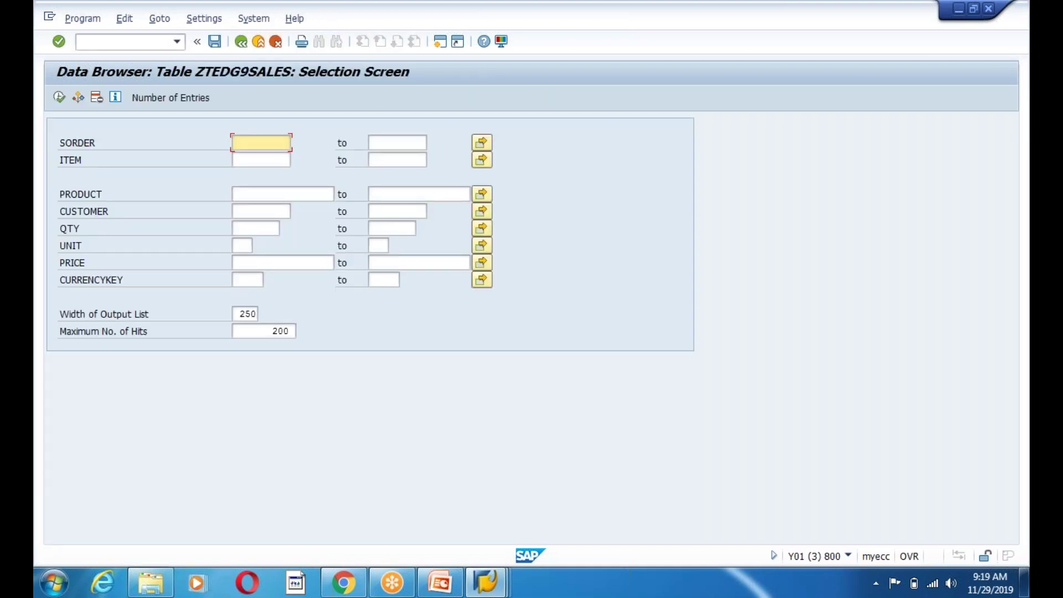
{"action": "key", "text": "F8"}
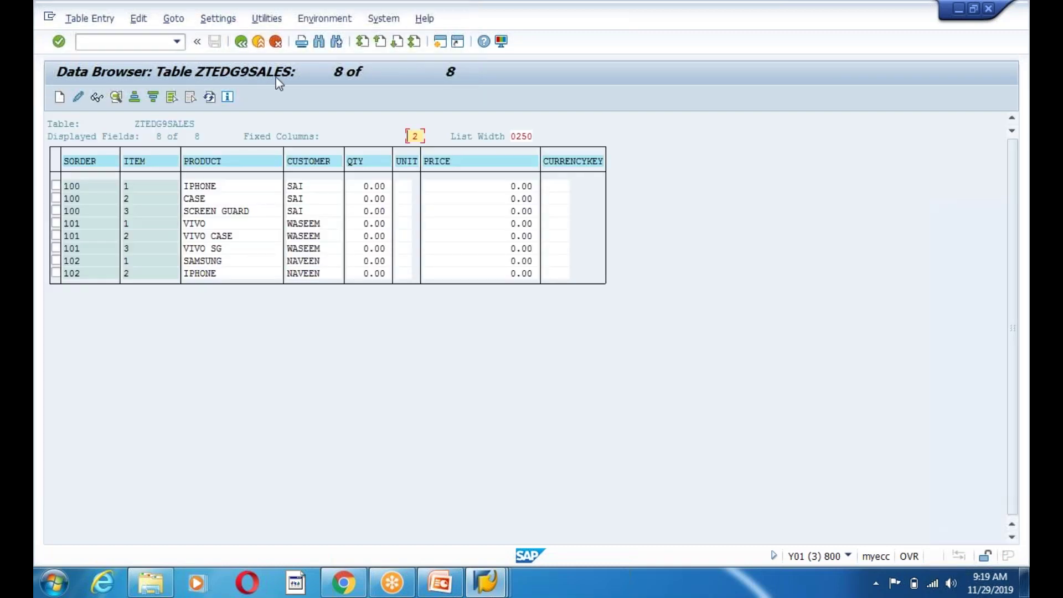
- Leave the data browser and open the General Table Display transaction, SE16N
{"action": "left_click", "coordinate": [242, 43]}
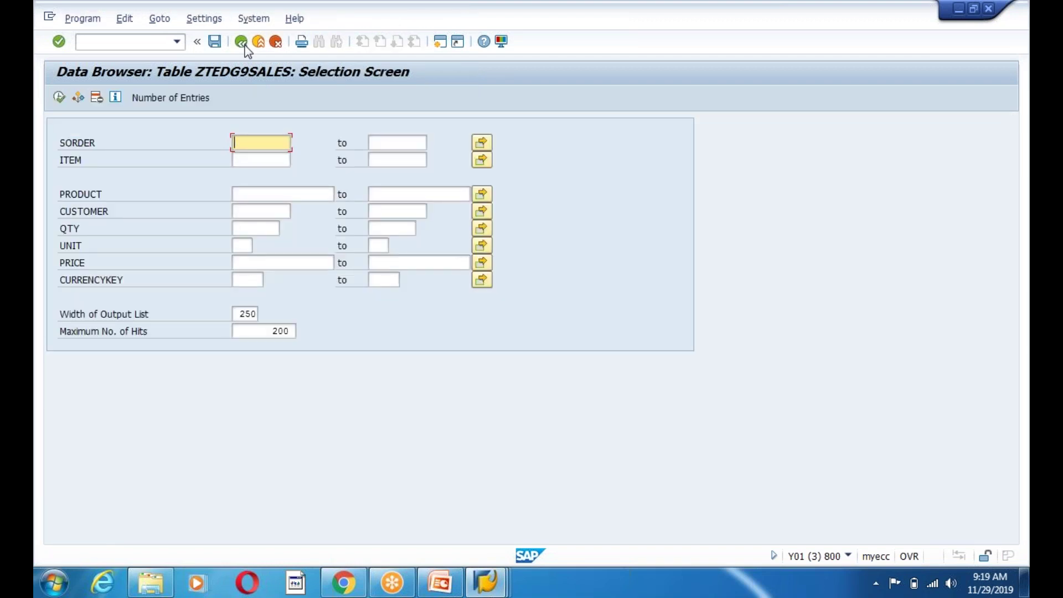
{"action": "left_click", "coordinate": [242, 42]}
{"action": "left_click", "coordinate": [242, 43]}
{"action": "left_click", "coordinate": [128, 43]}
{"action": "type", "text": "se16"}
{"action": "key", "text": "Return"}
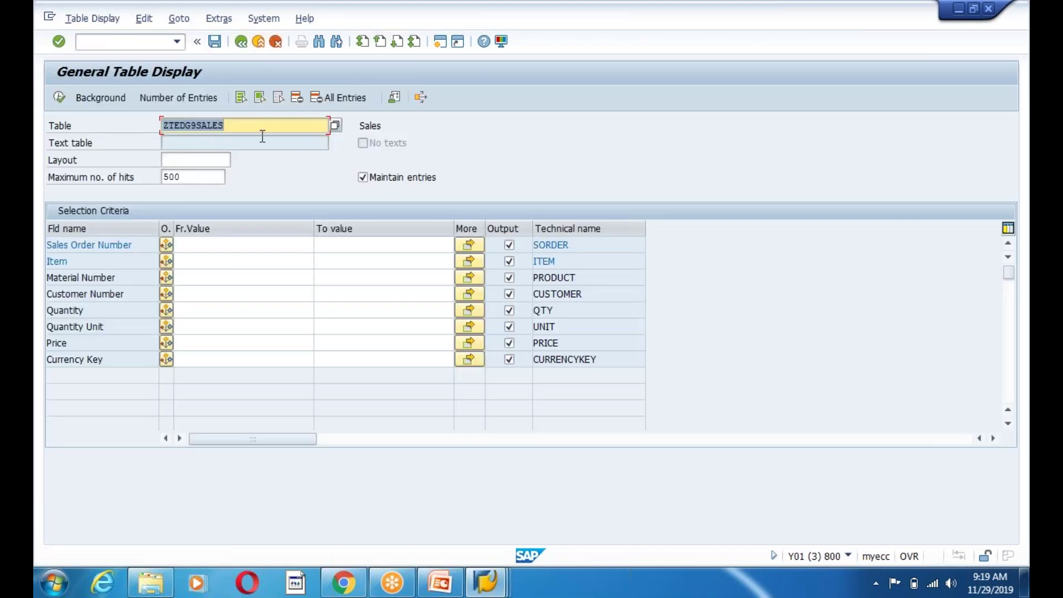
- Retrieve the ZTEDG9SALES entries of the order containing IPHONE, CASE and SCREEN GUARD by filtering on its sales order number
{"action": "left_click", "coordinate": [236, 125]}
{"action": "left_click", "coordinate": [194, 256]}
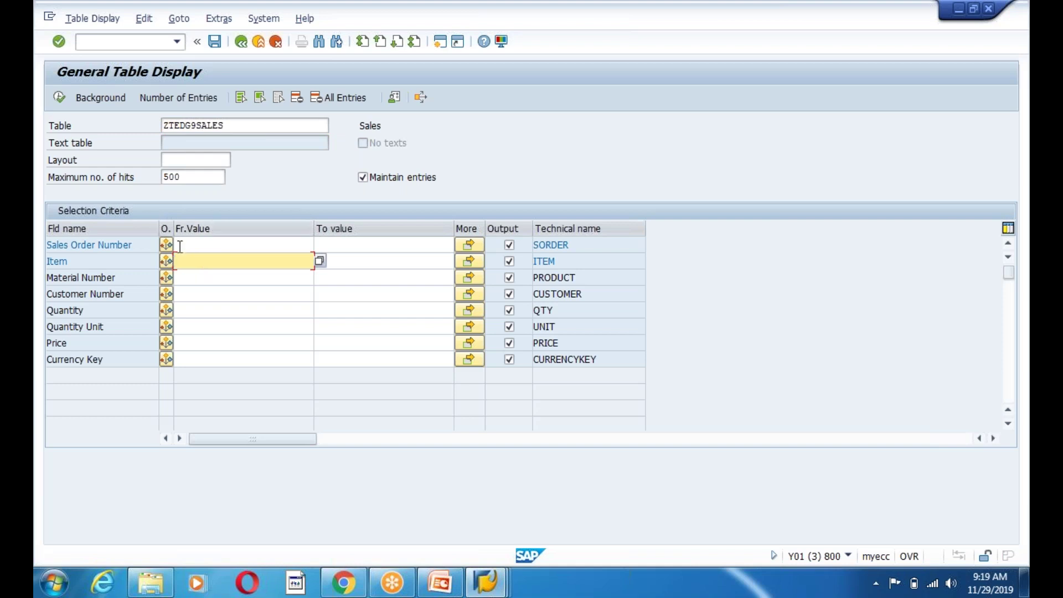
{"action": "left_click", "coordinate": [182, 245]}
{"action": "left_click", "coordinate": [186, 282]}
{"action": "left_click", "coordinate": [198, 251]}
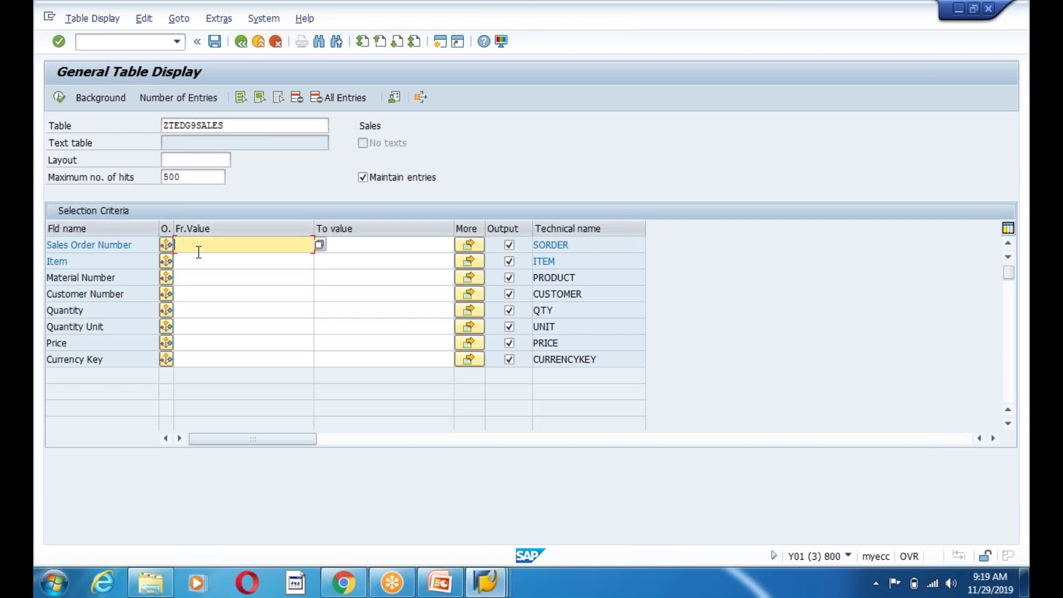
{"action": "type", "text": "100"}
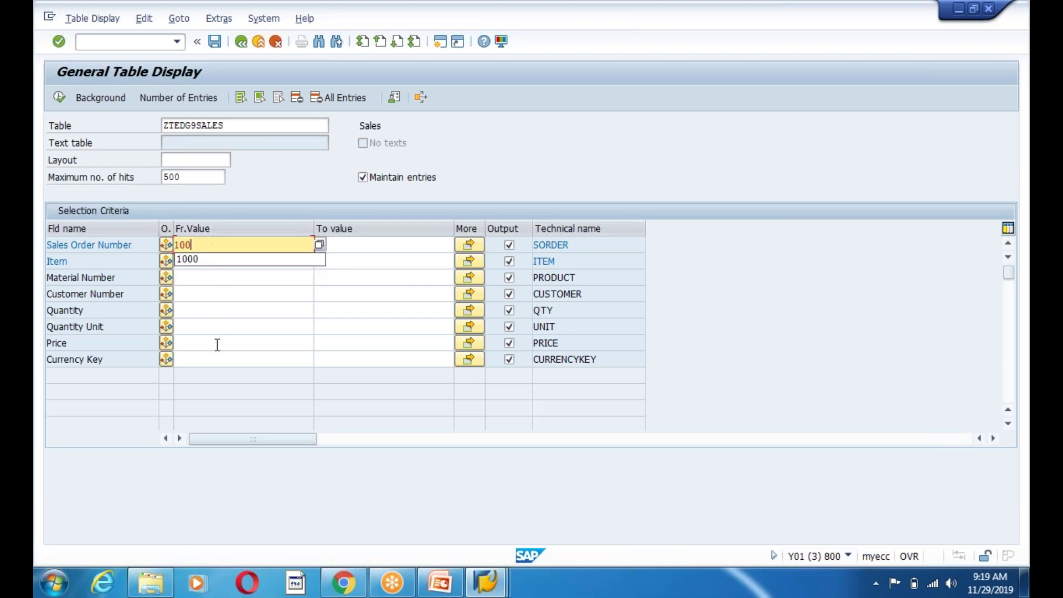
{"action": "left_click", "coordinate": [216, 344]}
{"action": "left_click", "coordinate": [59, 97]}
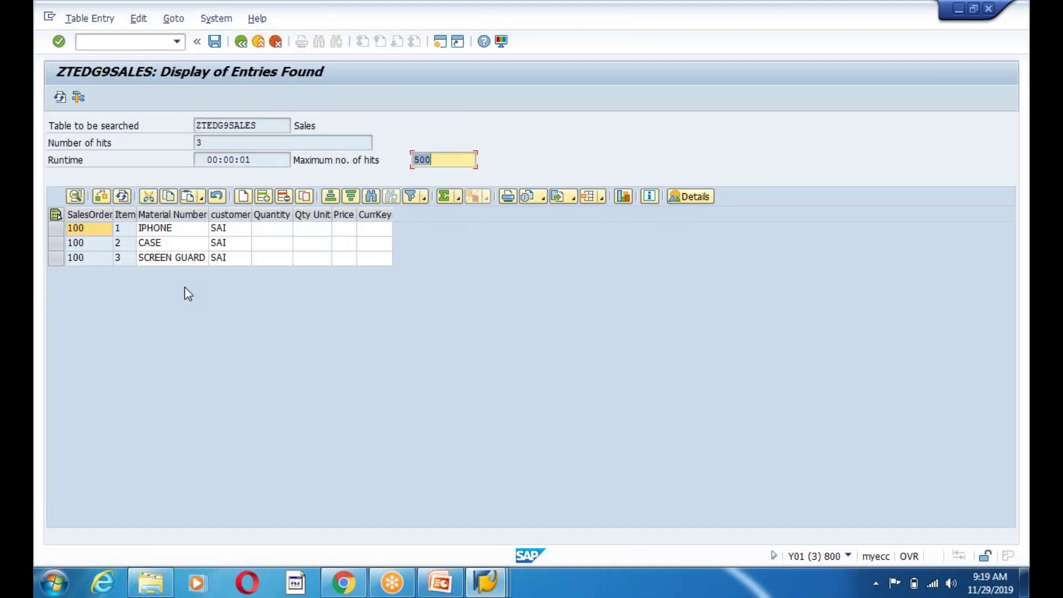
- Set the quantity to 1 and the quantity unit to EA for the IPHONE, CASE and SCREEN GUARD items
{"action": "left_click", "coordinate": [271, 230]}
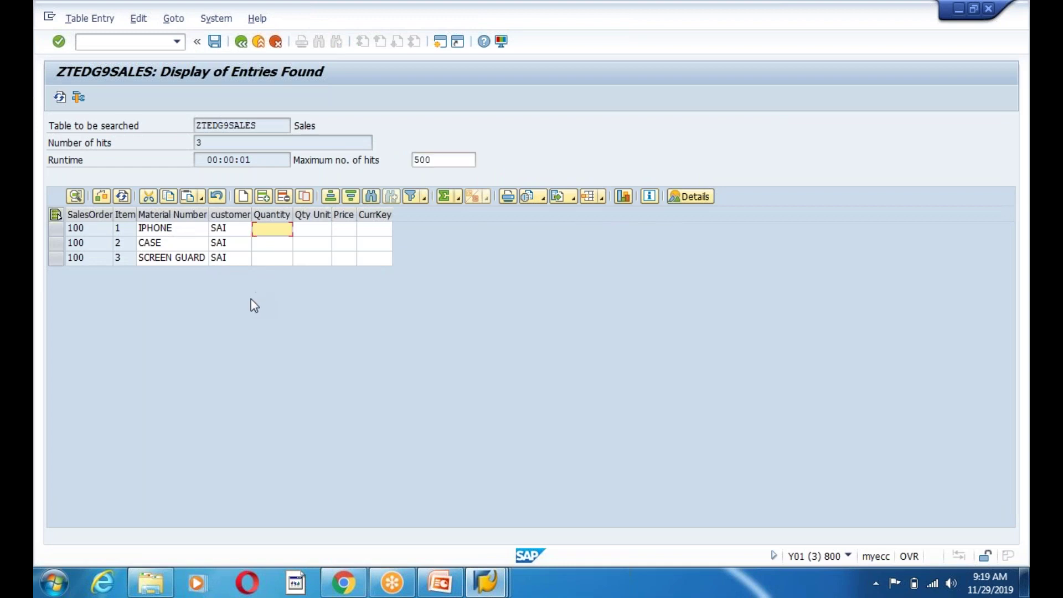
{"action": "type", "text": "1"}
{"action": "left_click", "coordinate": [274, 247]}
{"action": "type", "text": "11"}
{"action": "left_click", "coordinate": [314, 229]}
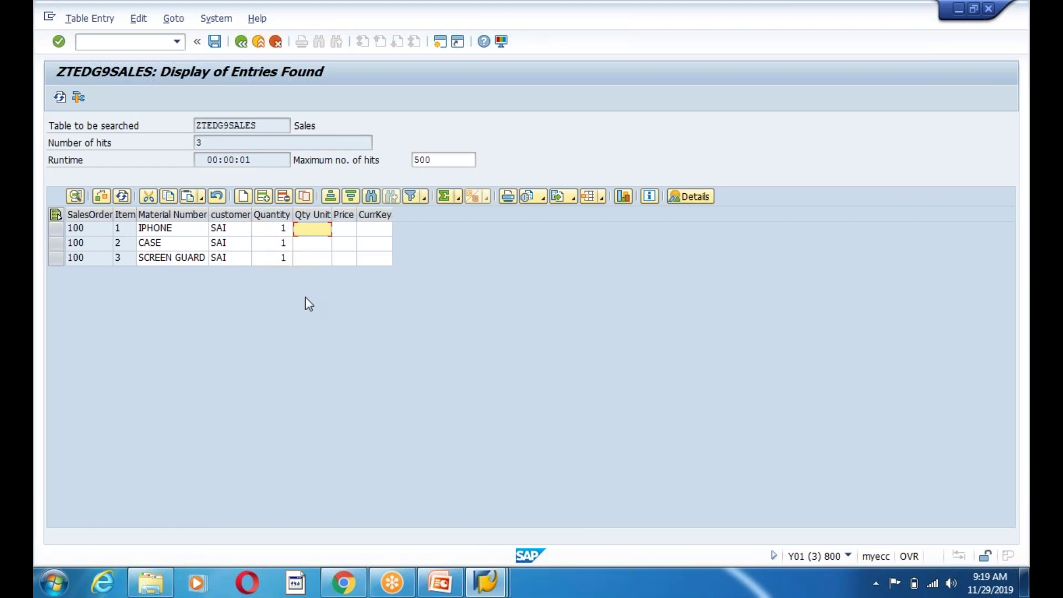
{"action": "type", "text": "EA"}
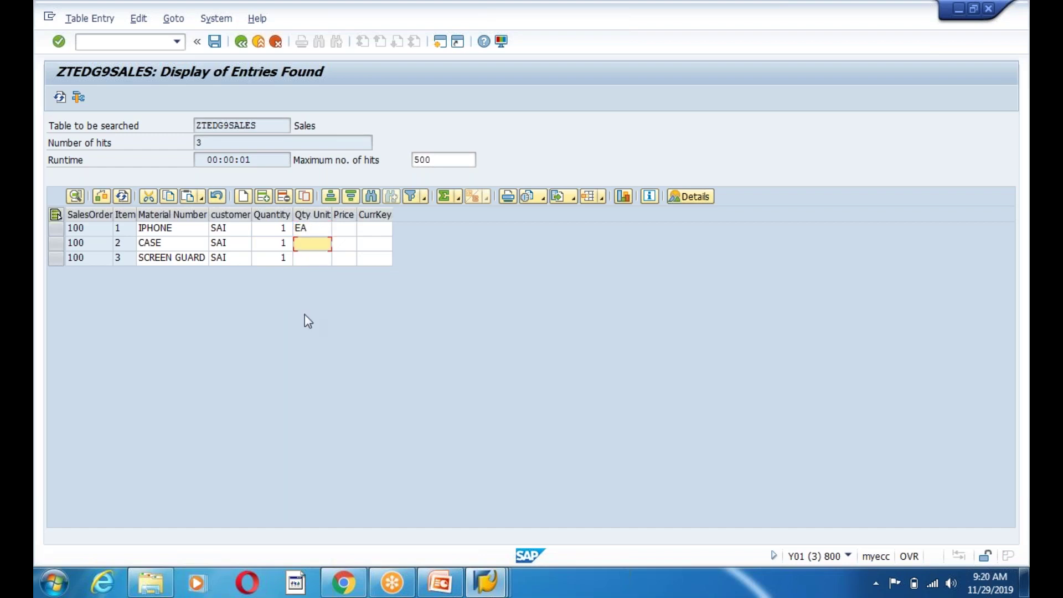
{"action": "type", "text": "EAEA"}
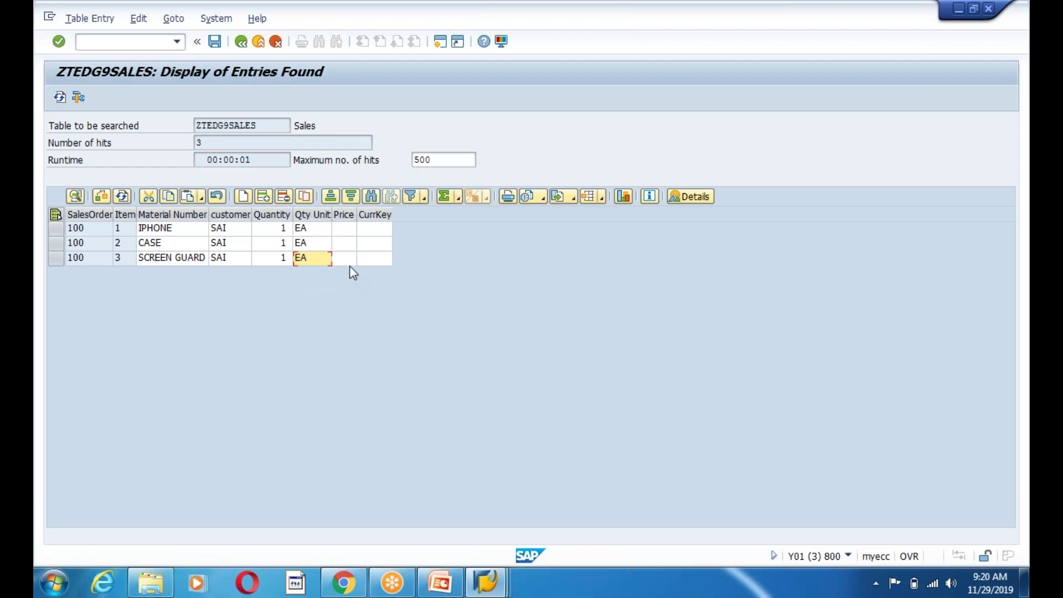
- Enter a price of 5,500.00 for the IPHONE item and widen the Price column
{"action": "left_click", "coordinate": [347, 258]}
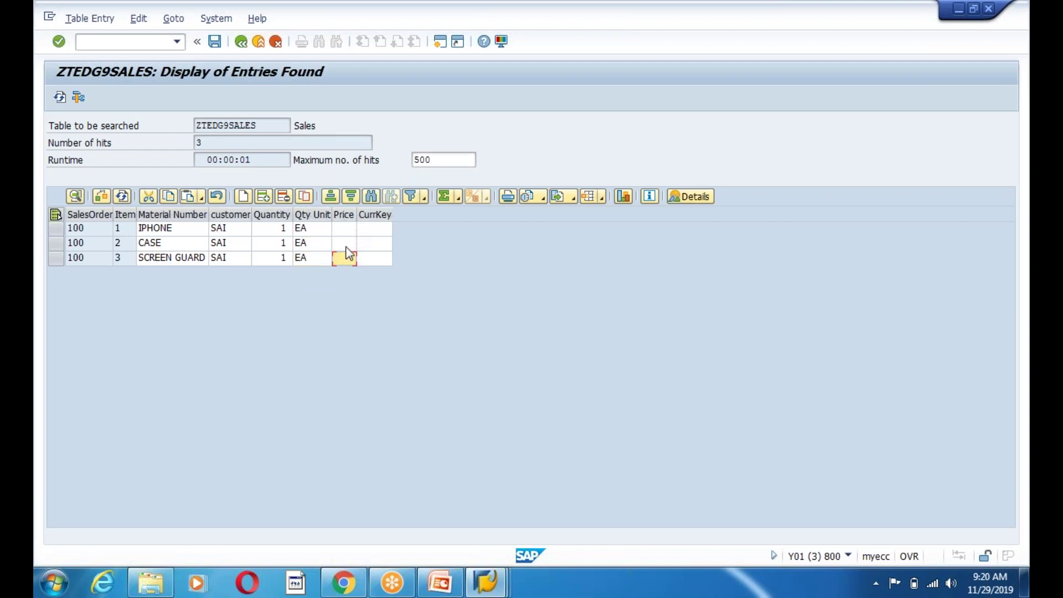
{"action": "left_click", "coordinate": [346, 230]}
{"action": "type", "text": "500"}
{"action": "left_click_drag", "start_coordinate": [358, 215], "coordinate": [470, 219]}
{"action": "double_click", "coordinate": [381, 227]}
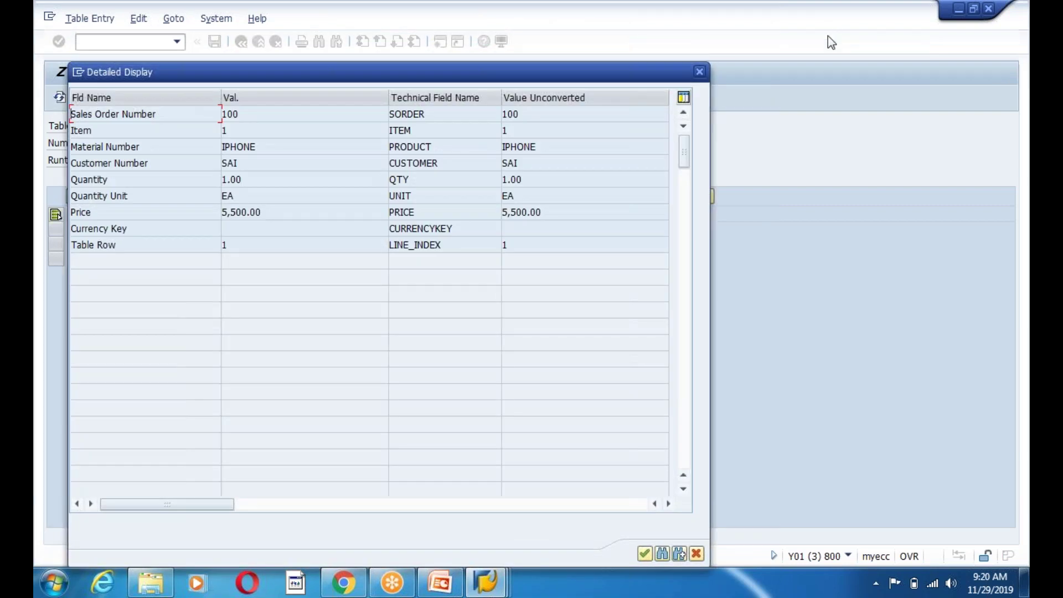
{"action": "left_click", "coordinate": [700, 71]}
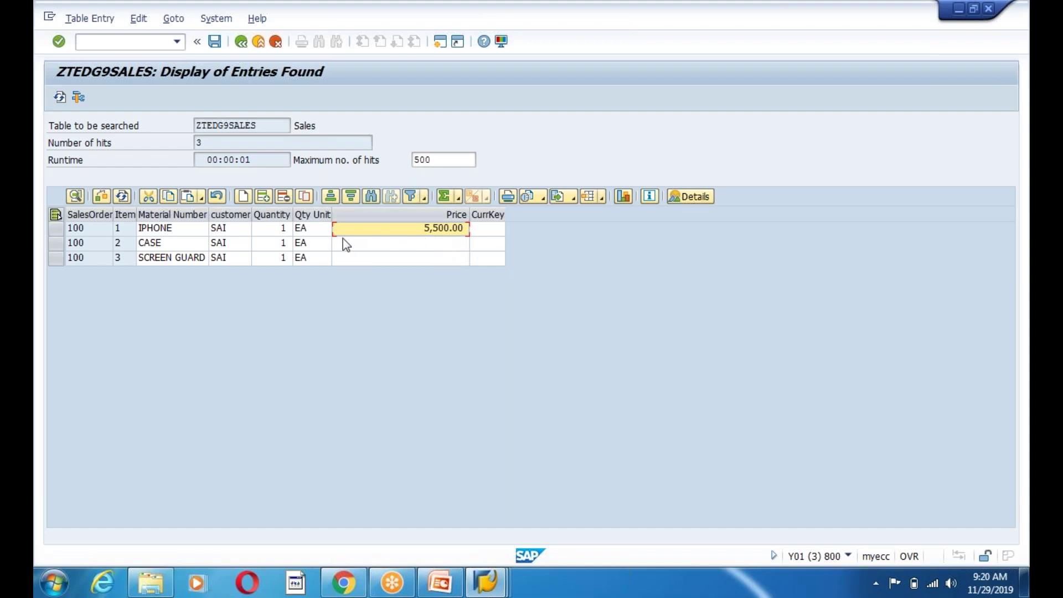
- Change the IPHONE item's price to 5,5000.00, set its currency key to INR, and dismiss the error log
{"action": "left_click", "coordinate": [444, 230]}
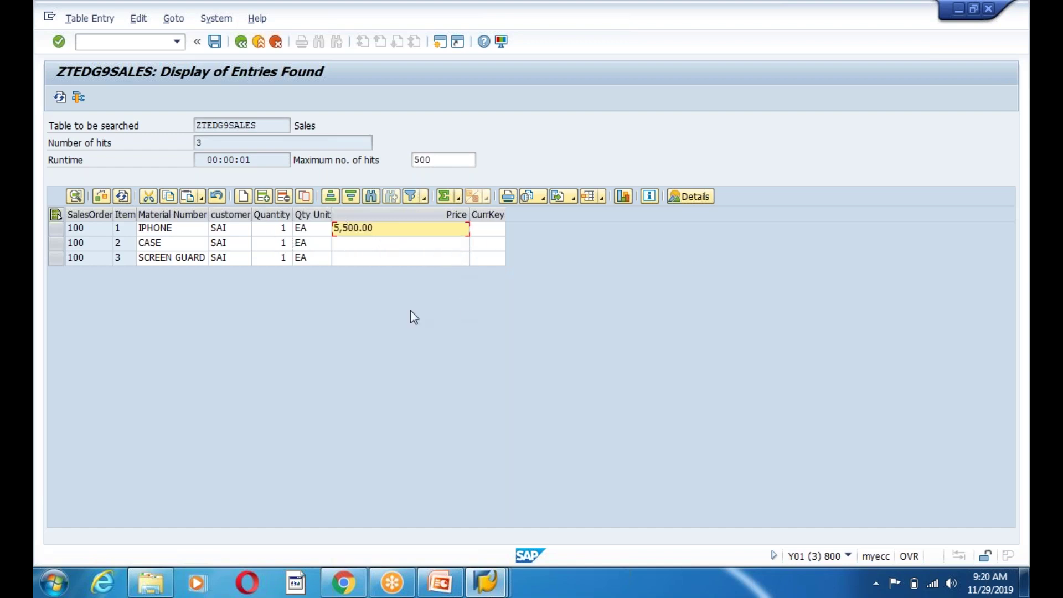
{"action": "type", "text": "0"}
{"action": "left_click", "coordinate": [486, 232]}
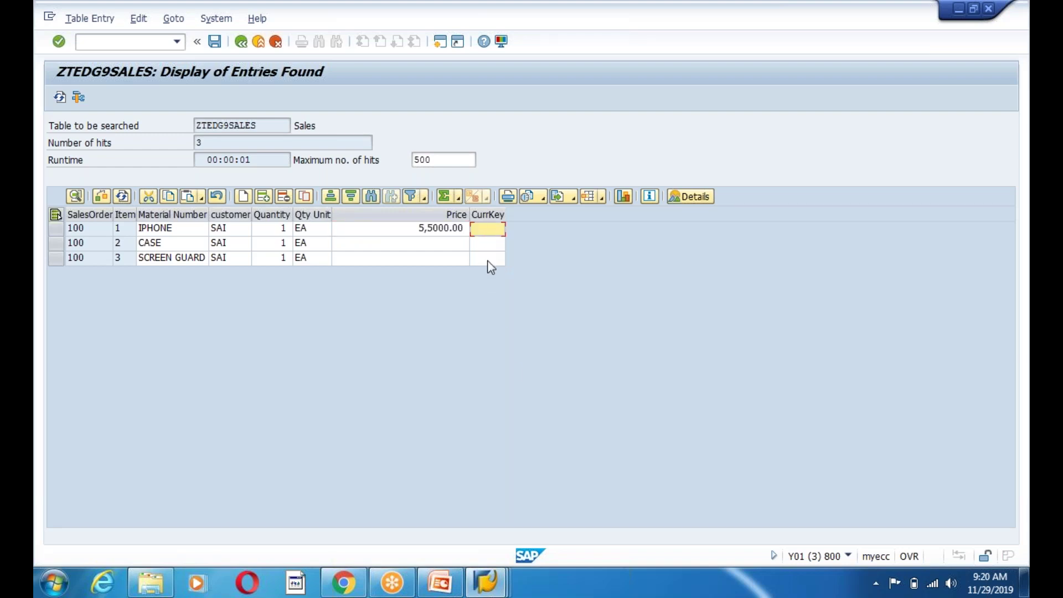
{"action": "type", "text": "INR"}
{"action": "key", "text": "Return"}
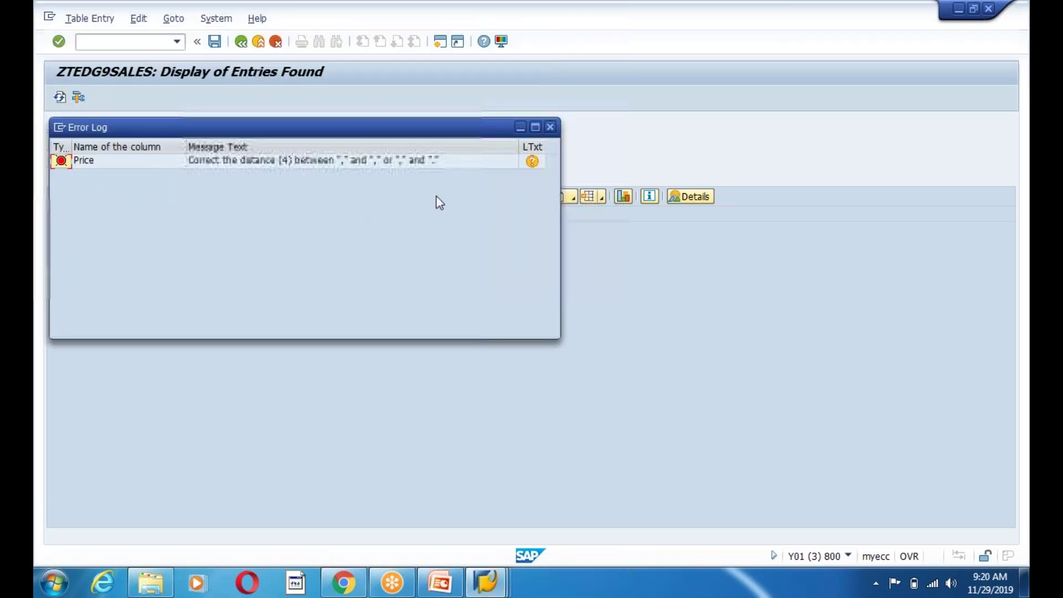
{"action": "left_click", "coordinate": [550, 127]}
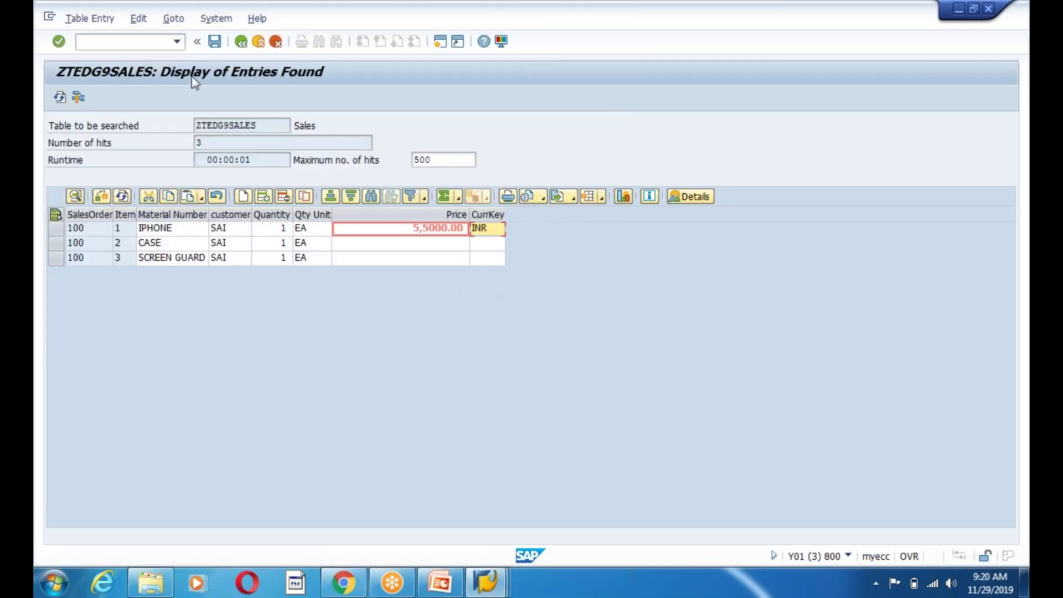
{"action": "left_click", "coordinate": [349, 197]}
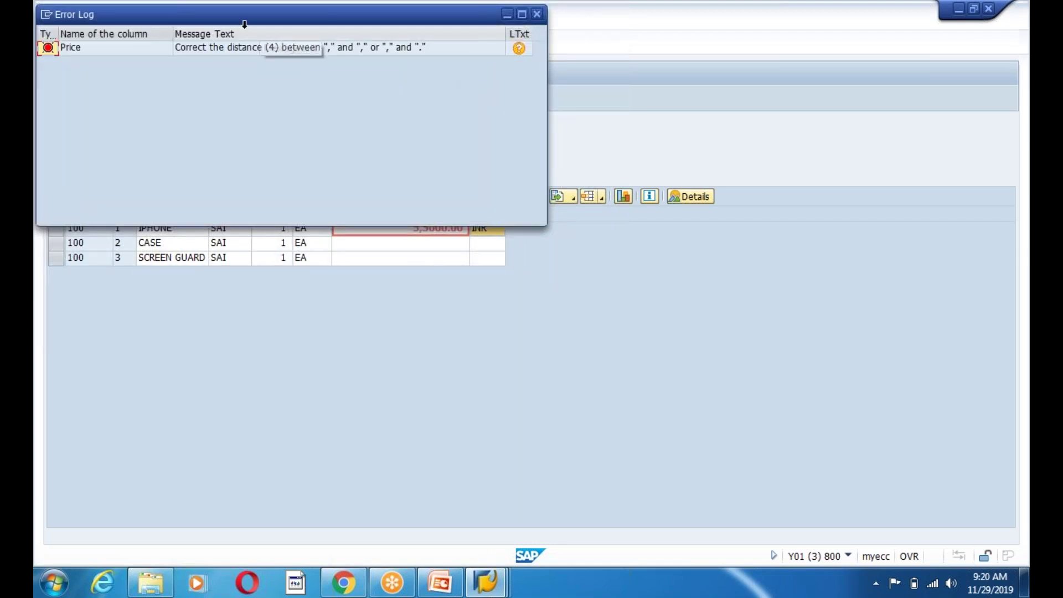
{"action": "left_click", "coordinate": [527, 115]}
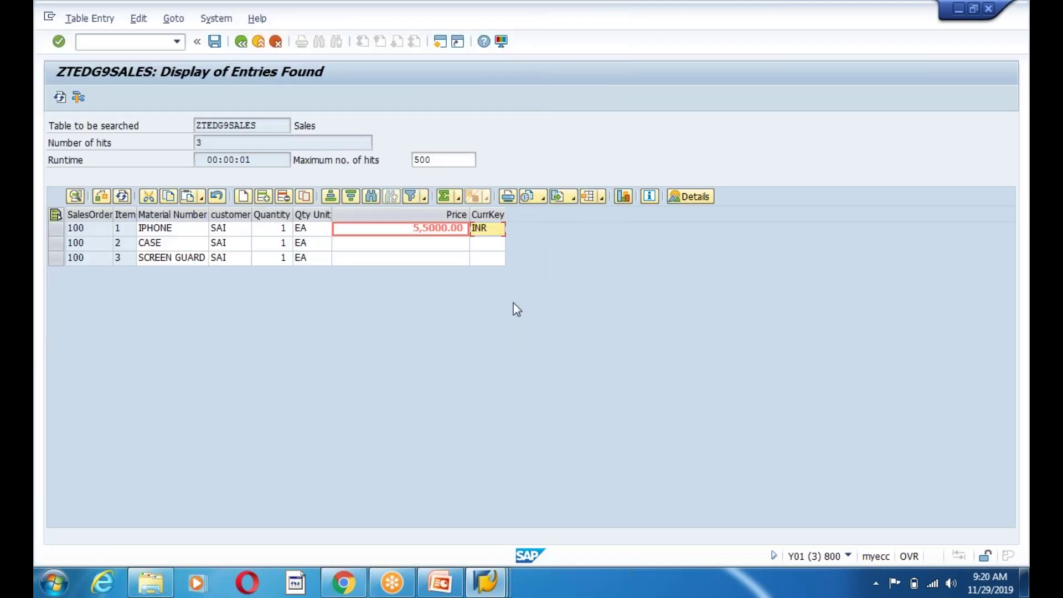
{"action": "type", "text": "INR"}
- Replace the invalid IPHONE price with 55000
{"action": "left_click", "coordinate": [429, 230]}
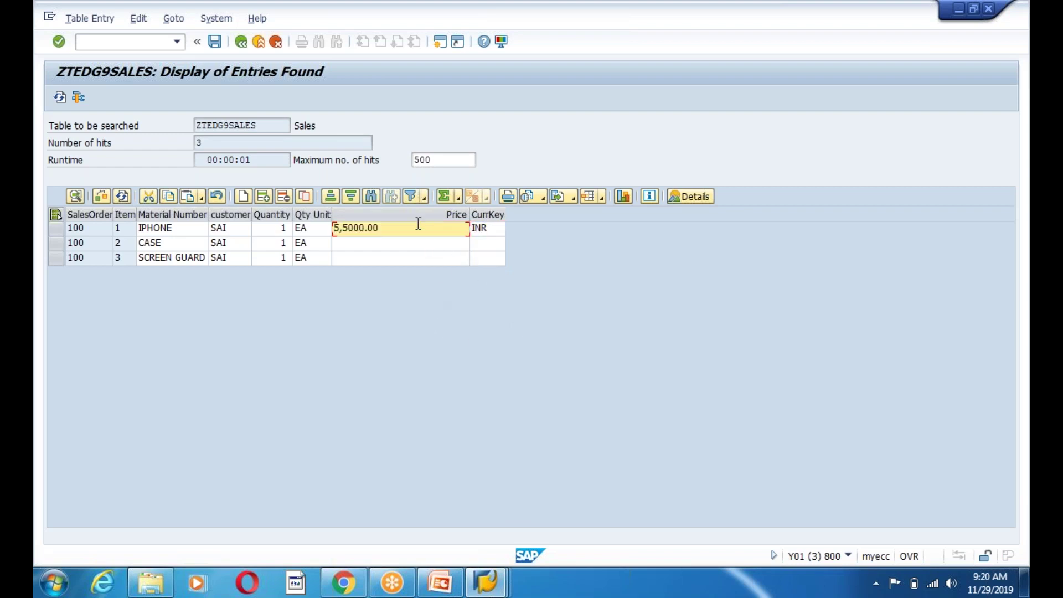
{"action": "double_click", "coordinate": [418, 224]}
{"action": "left_click", "coordinate": [340, 228]}
{"action": "key", "text": "Right"}
{"action": "key", "text": "Right"}
{"action": "key", "text": "Right"}
{"action": "key", "text": "Right"}
{"action": "key", "text": "BackSpace"}
{"action": "key", "text": "BackSpace"}
{"action": "key", "text": "BackSpace"}
{"action": "key", "text": "BackSpace"}
{"action": "key", "text": "BackSpace"}
{"action": "key", "text": "BackSpace"}
{"action": "key", "text": "BackSpace"}
{"action": "key", "text": "BackSpace"}
{"action": "key", "text": "BackSpace"}
{"action": "type", "text": "55000"}
{"action": "key", "text": "Return"}
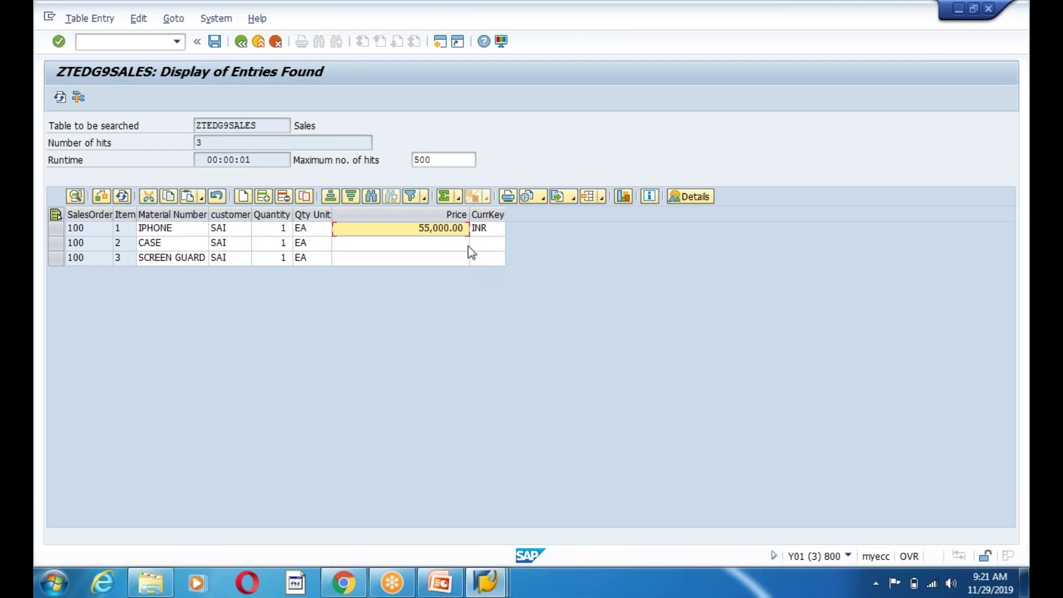
- Enter a price of 200 with currency key USD for the CASE item
{"action": "left_click", "coordinate": [431, 245]}
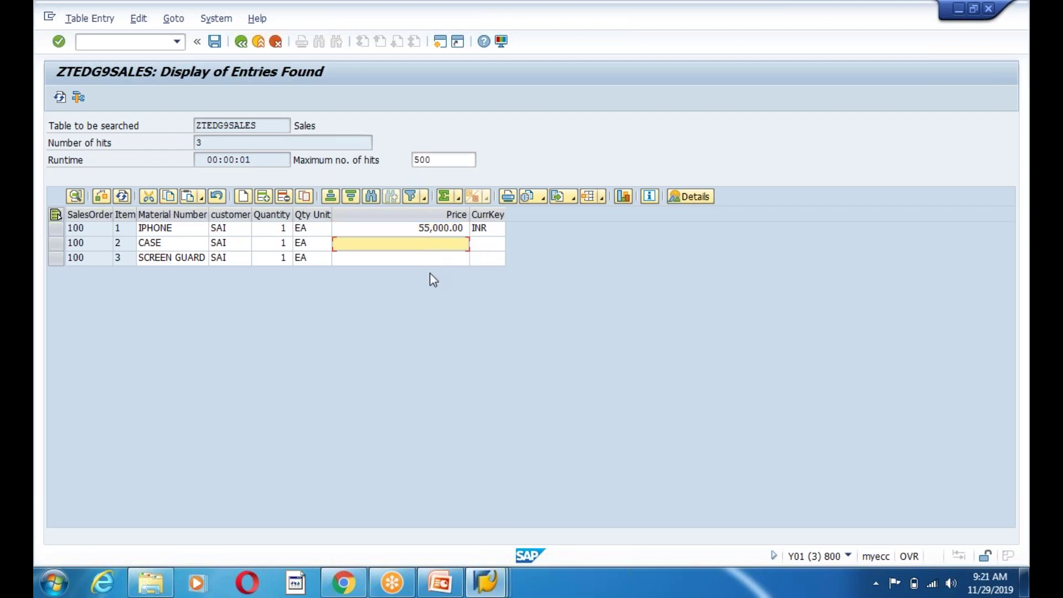
{"action": "type", "text": "200"}
{"action": "key", "text": "Tab"}
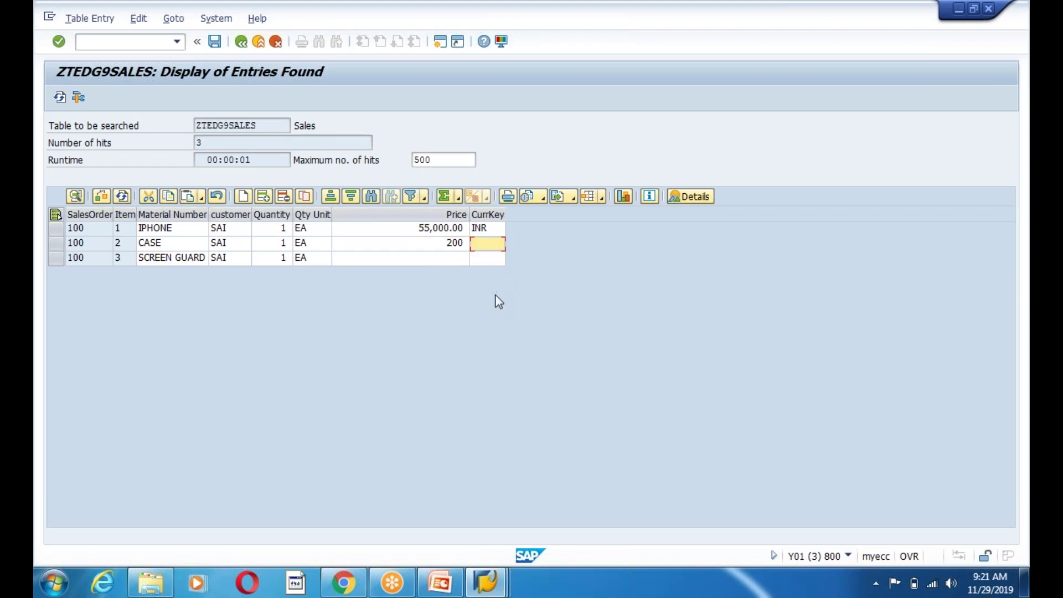
{"action": "type", "text": "USD"}
{"action": "key", "text": "Return"}
- Change the CASE item's price to 600,000.00
{"action": "left_click", "coordinate": [447, 244]}
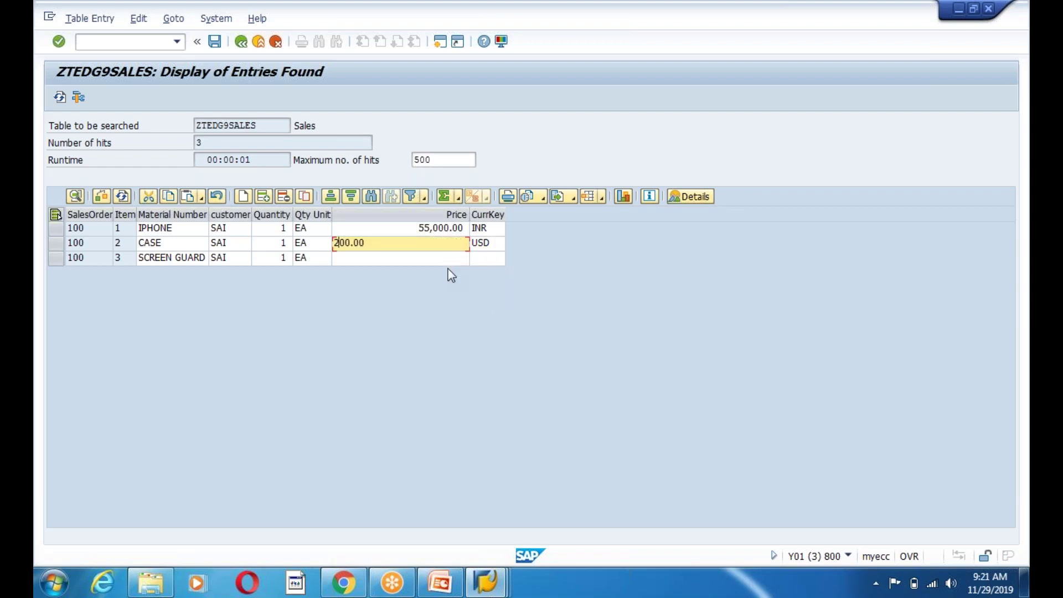
{"action": "key", "text": "BackSpace"}
{"action": "key", "text": "BackSpace"}
{"action": "key", "text": "BackSpace"}
{"action": "key", "text": "BackSpace"}
{"action": "key", "text": "BackSpace"}
{"action": "type", "text": "6000"}
{"action": "key", "text": "Return"}
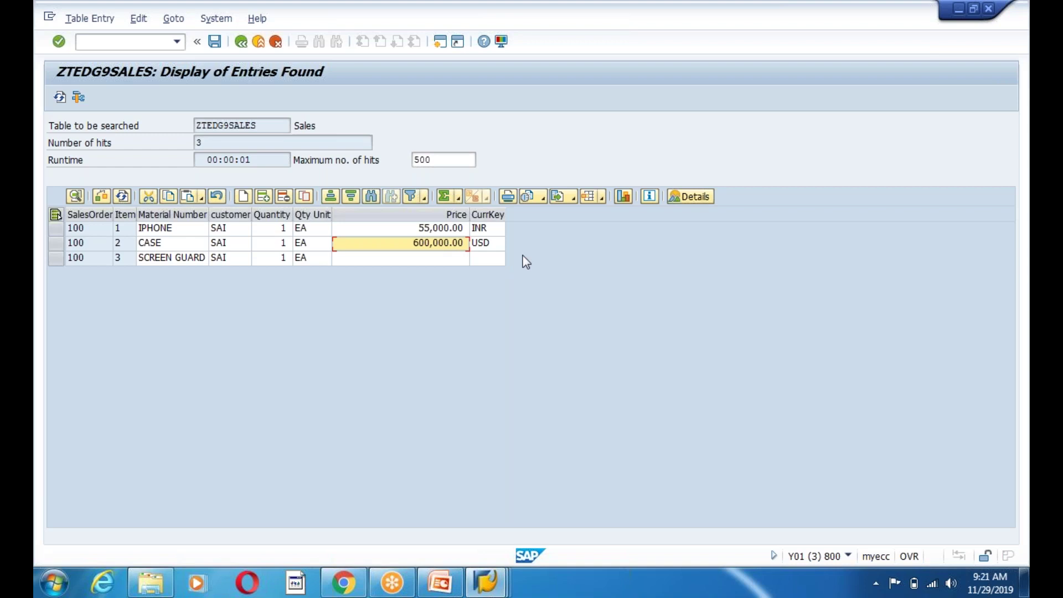
- Save the edited sales table rows and accept the summary of changes
{"action": "left_click", "coordinate": [478, 244]}
{"action": "left_click", "coordinate": [494, 229]}
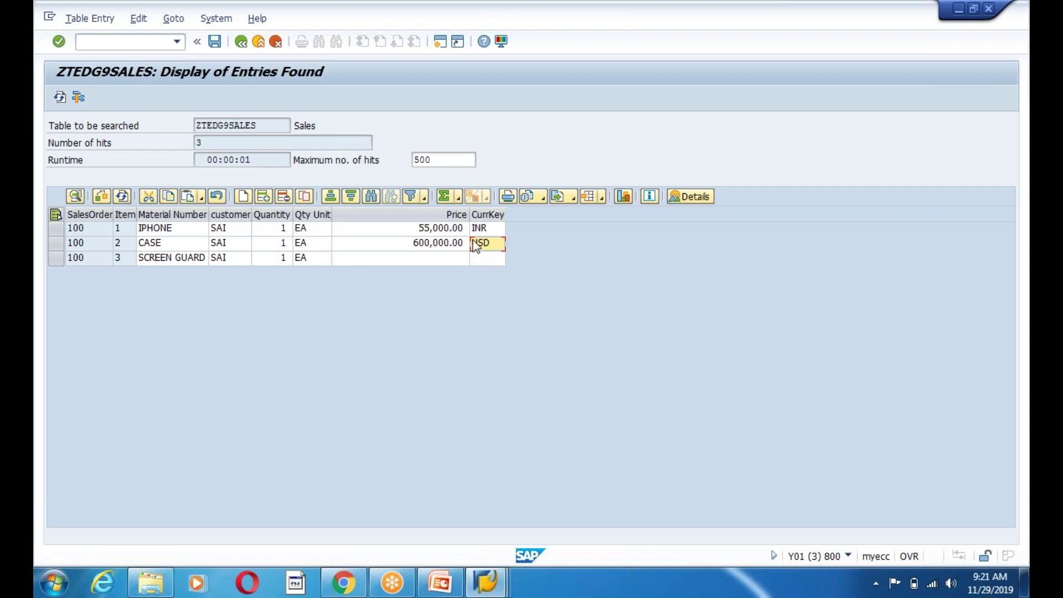
{"action": "left_click", "coordinate": [214, 41]}
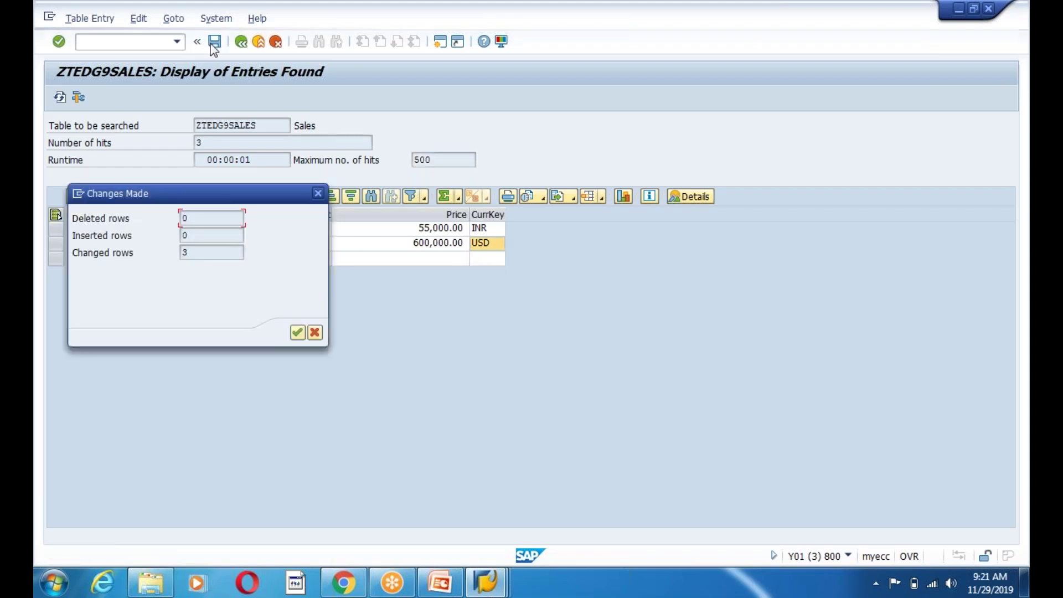
{"action": "left_click", "coordinate": [297, 332]}
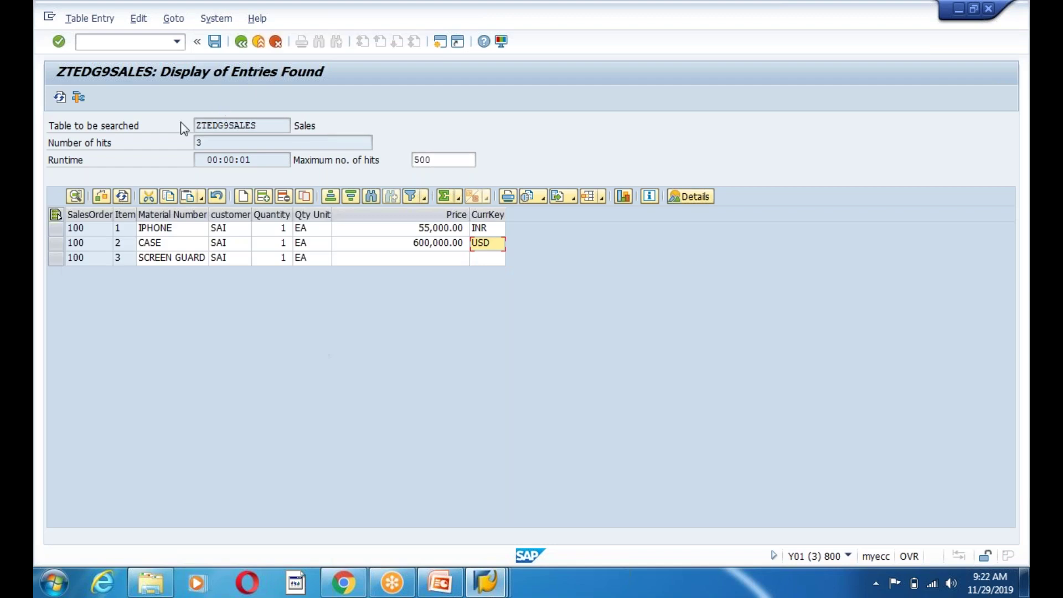
- Return to the General Table Display selection screen and go through its selection criteria fields
{"action": "left_click", "coordinate": [239, 43]}
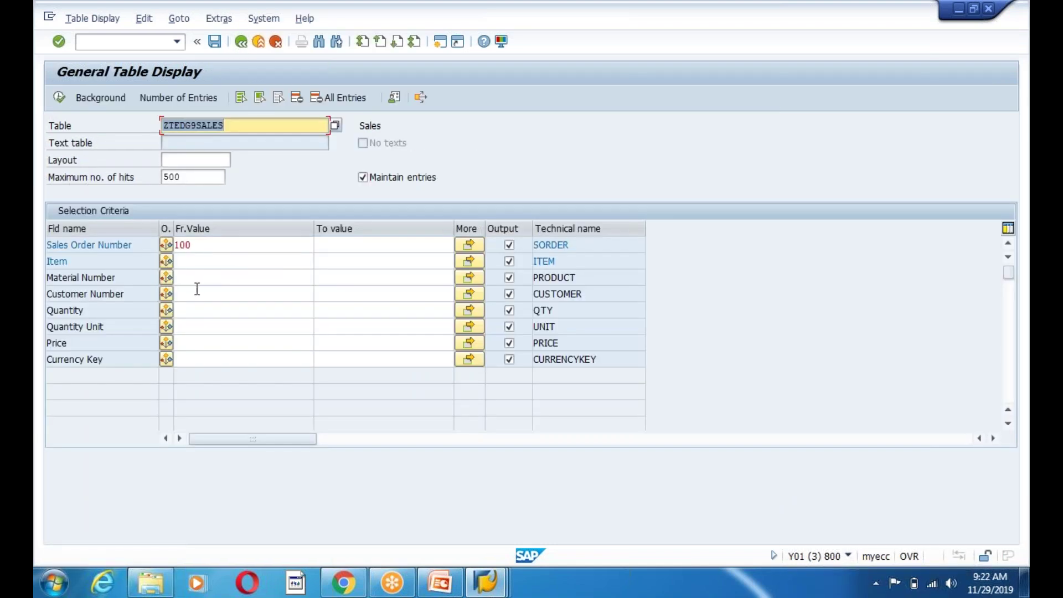
{"action": "left_click", "coordinate": [203, 283]}
{"action": "left_click", "coordinate": [210, 257]}
{"action": "left_click", "coordinate": [197, 295]}
{"action": "left_click", "coordinate": [204, 355]}
{"action": "left_click", "coordinate": [206, 260]}
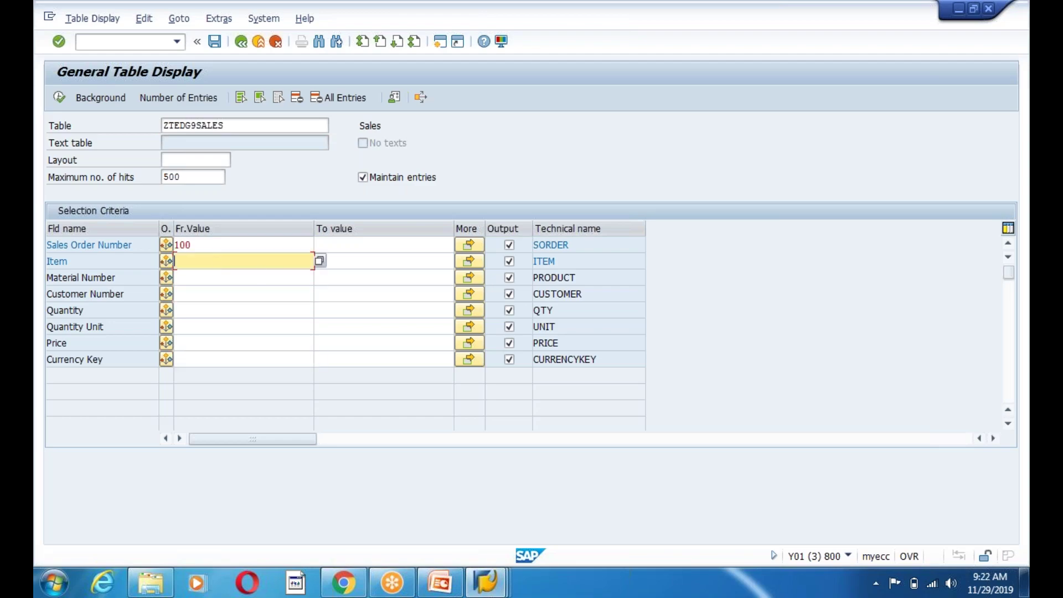
- Switch to PowerPoint, go over the SE16 and SE16N lines on the slide, and save the presentation
{"action": "left_click", "coordinate": [440, 582]}
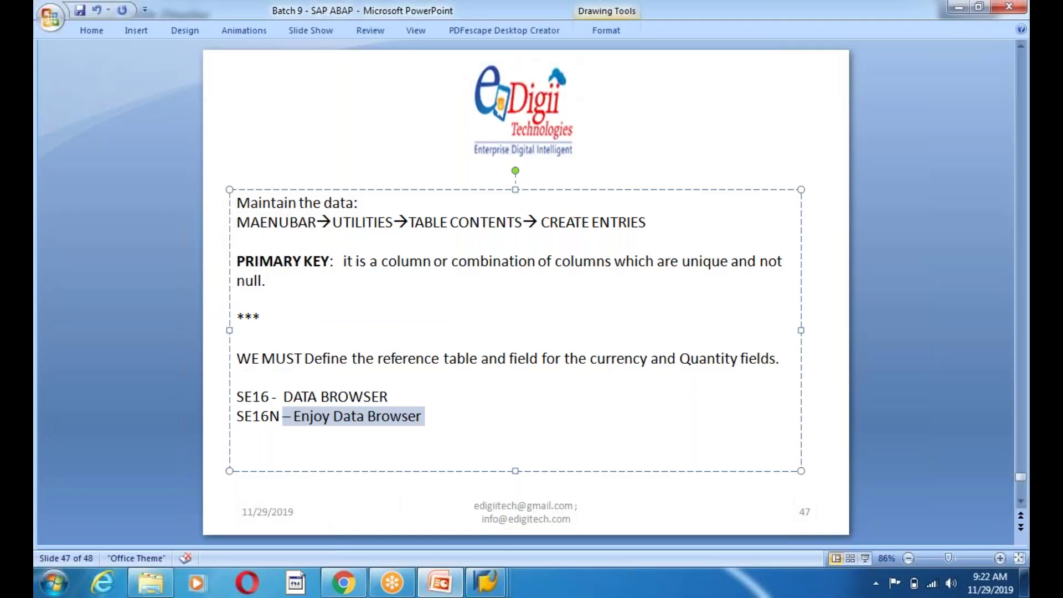
{"action": "left_click", "coordinate": [288, 418]}
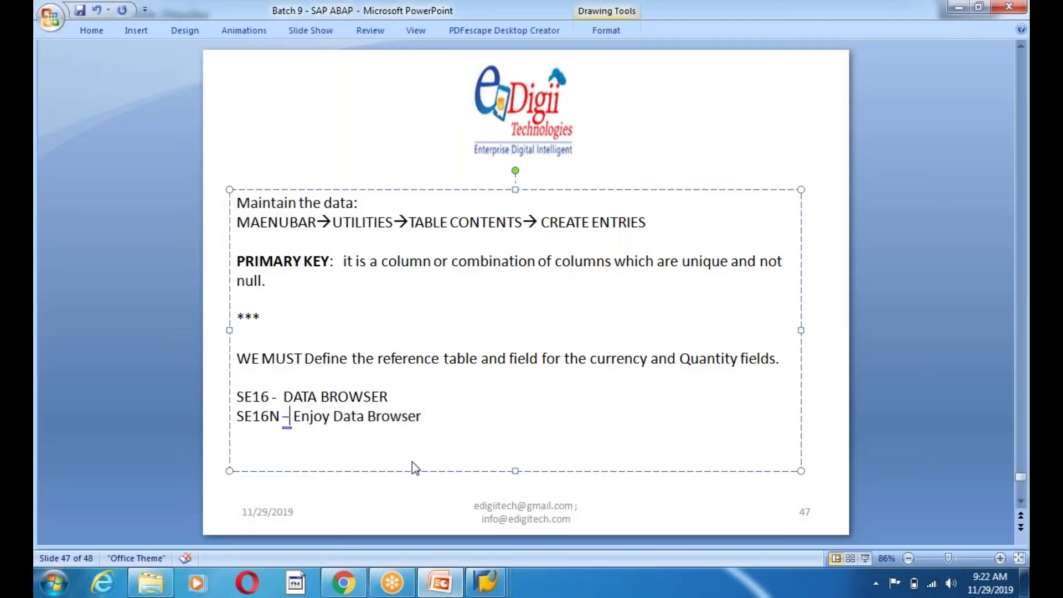
{"action": "left_click_drag", "start_coordinate": [293, 420], "coordinate": [485, 421]}
{"action": "left_click", "coordinate": [320, 437]}
{"action": "left_click", "coordinate": [418, 418]}
{"action": "left_click_drag", "start_coordinate": [405, 418], "coordinate": [227, 423]}
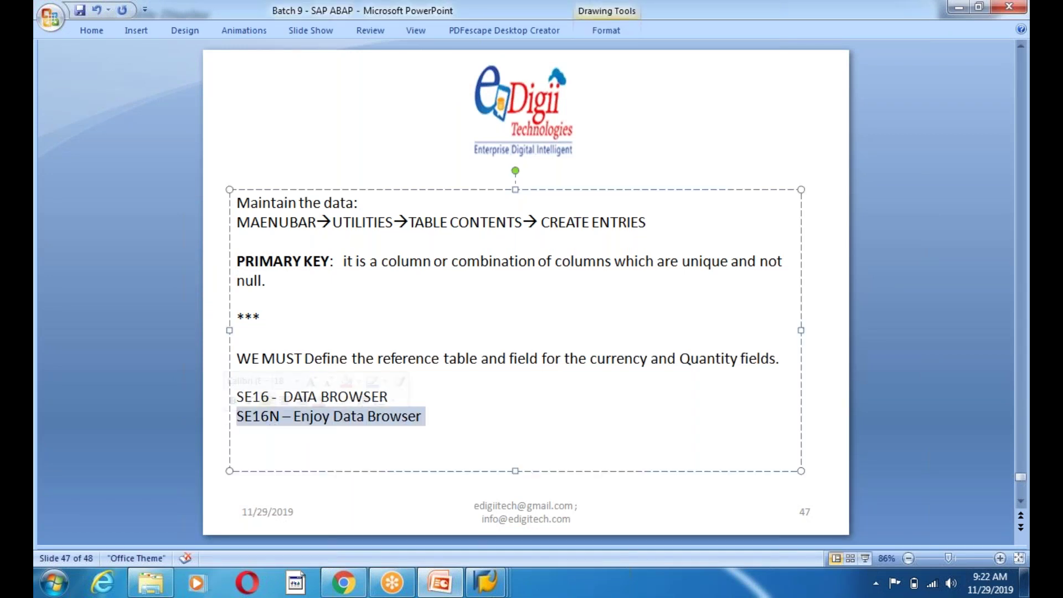
{"action": "left_click", "coordinate": [391, 397]}
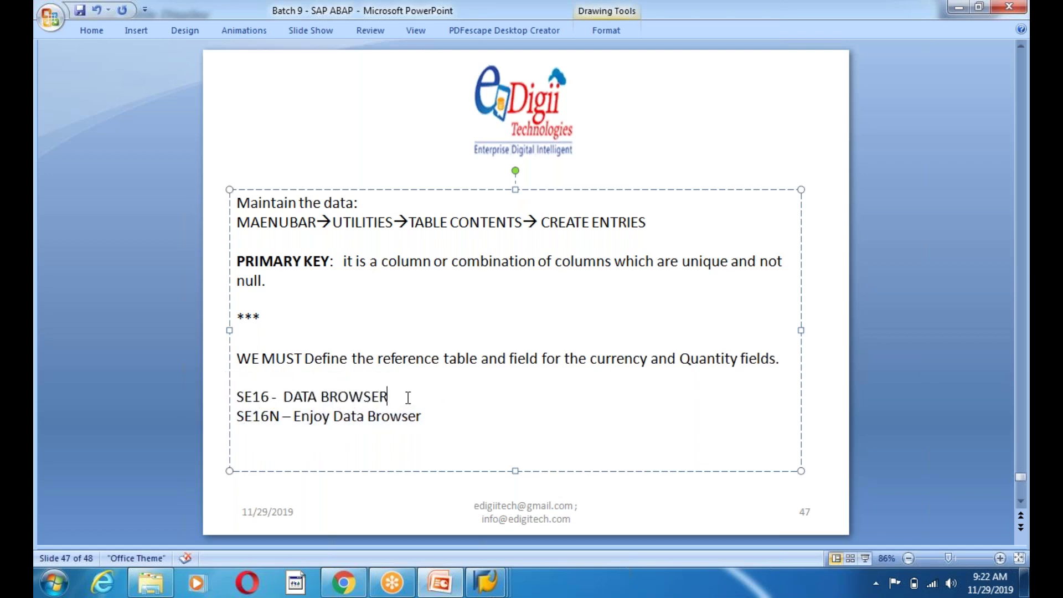
{"action": "left_click", "coordinate": [80, 10]}
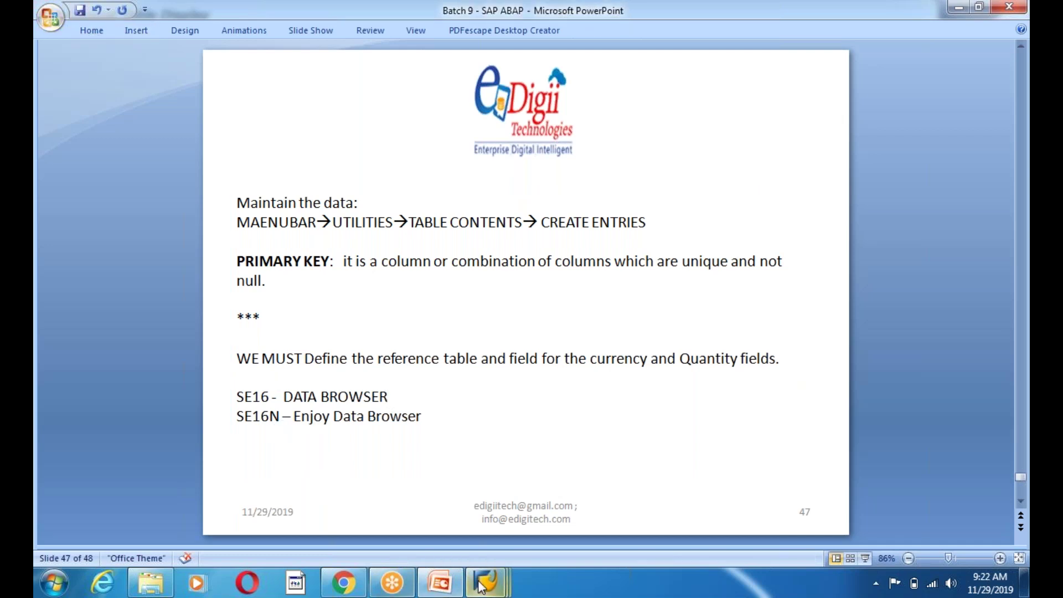
- Switch to the SAP Data Browser session, return to the dictionary display of ZTEDG9SALES, and open the form for creating table entries
{"action": "mouse_move", "coordinate": [486, 582]}
{"action": "mouse_move", "coordinate": [418, 496]}
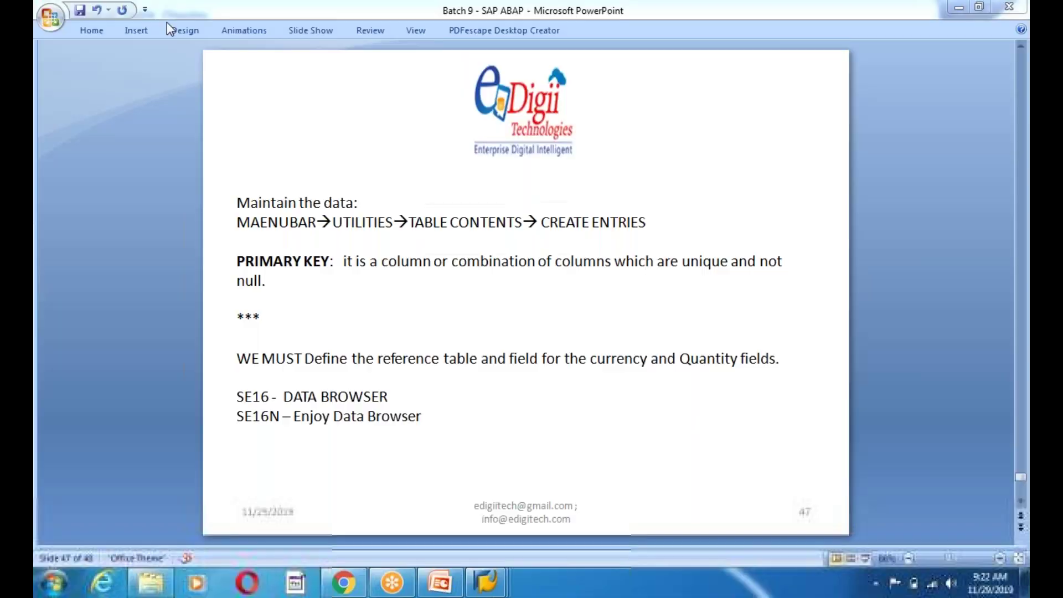
{"action": "left_click", "coordinate": [459, 520]}
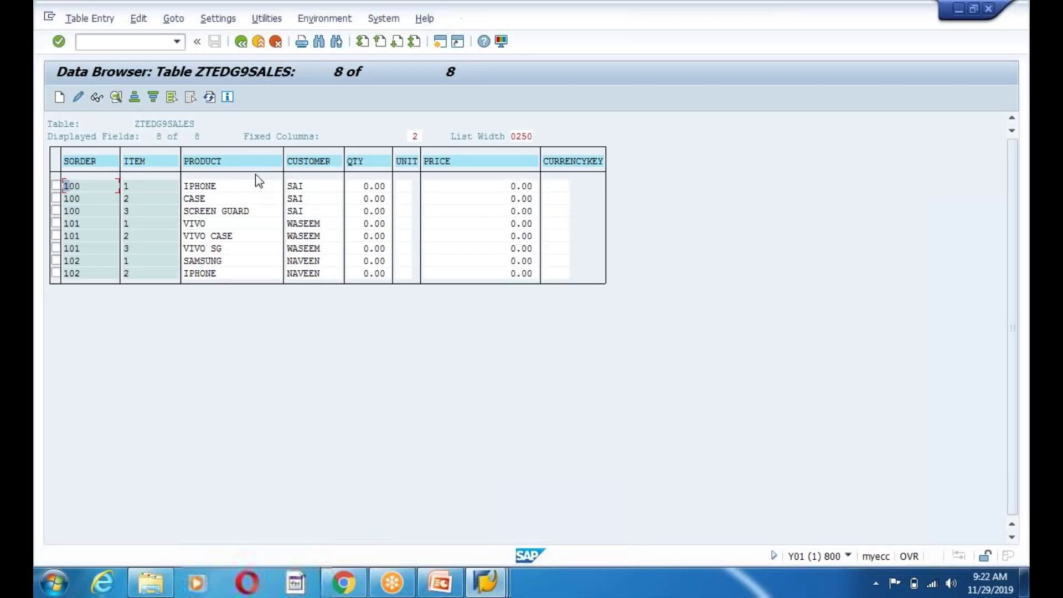
{"action": "left_click", "coordinate": [242, 42]}
{"action": "left_click", "coordinate": [243, 45]}
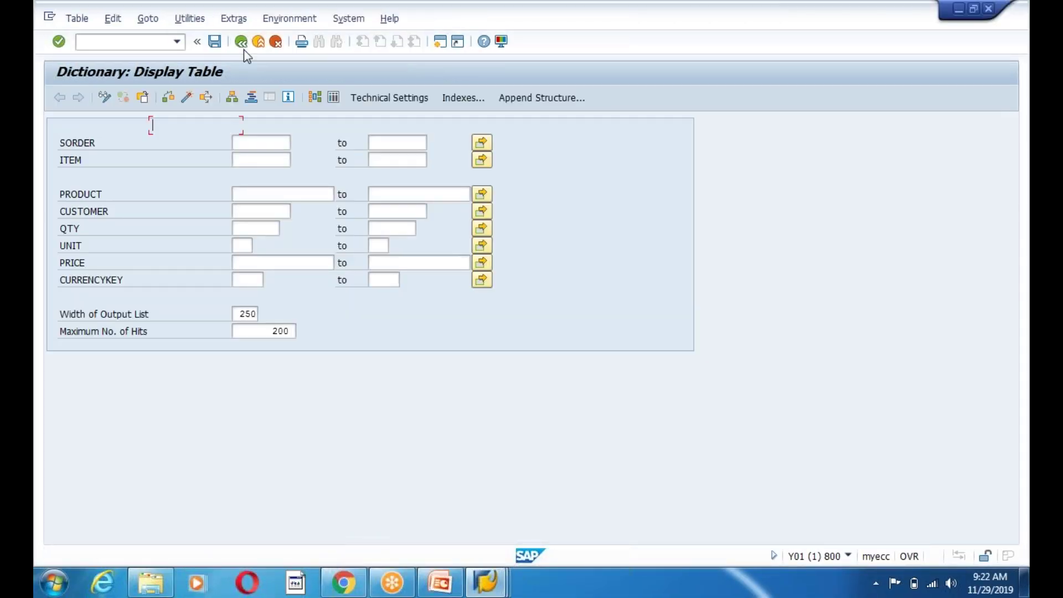
{"action": "left_click", "coordinate": [190, 19]}
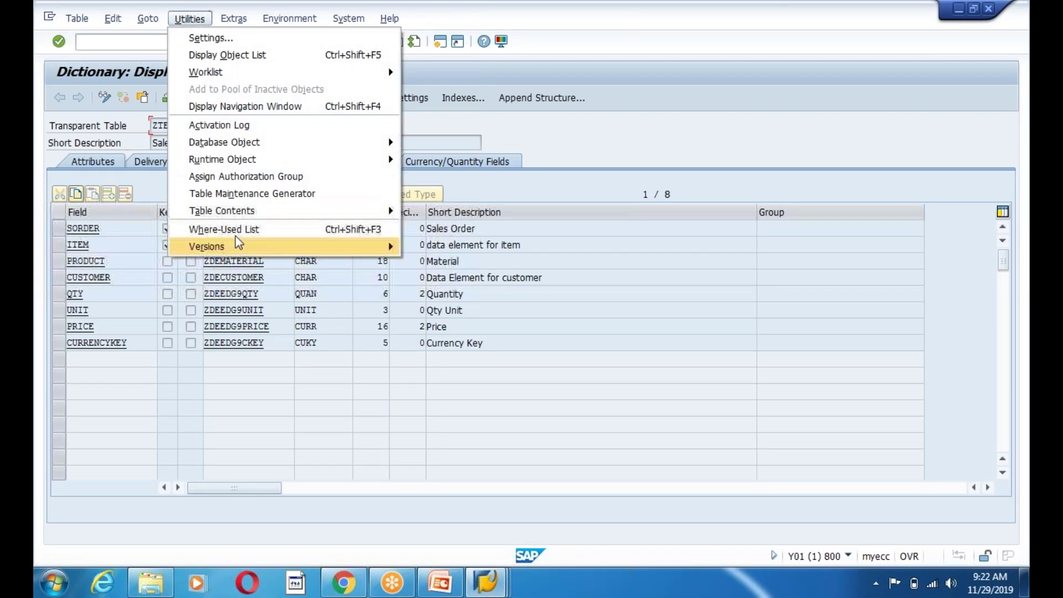
{"action": "mouse_move", "coordinate": [245, 213]}
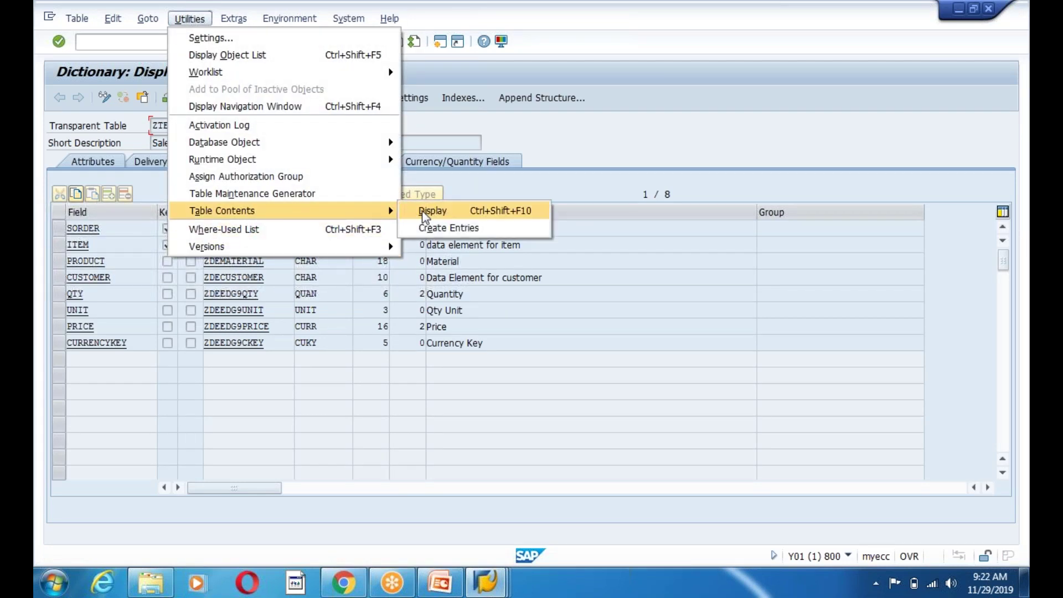
{"action": "left_click", "coordinate": [440, 226]}
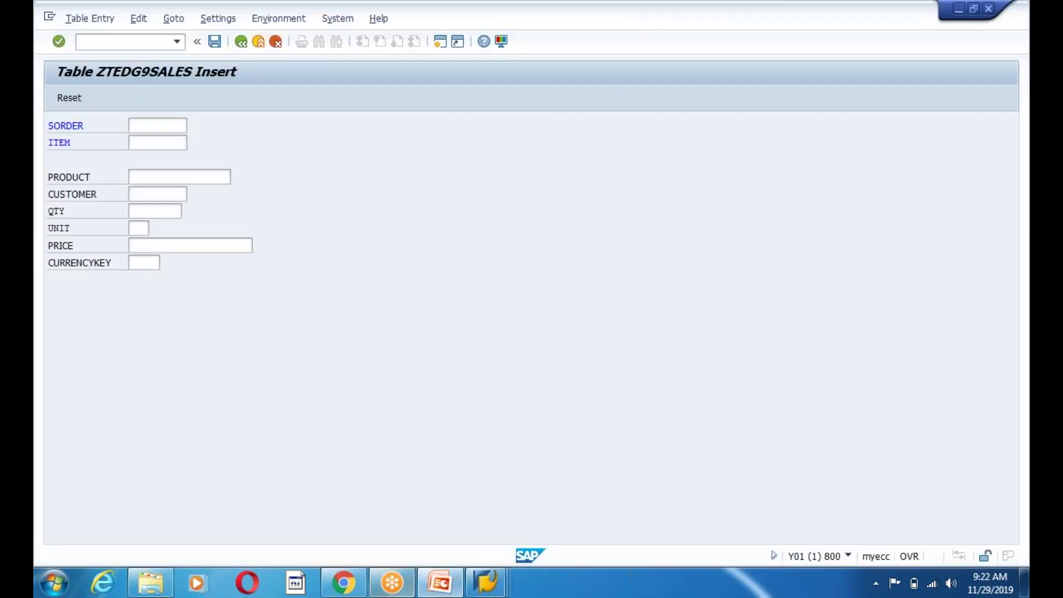
- In the General Table Display session, clear the sales order number criterion and list all ZTEDG9SALES entries to check the last order used
{"action": "left_click", "coordinate": [486, 582]}
{"action": "left_click", "coordinate": [750, 490]}
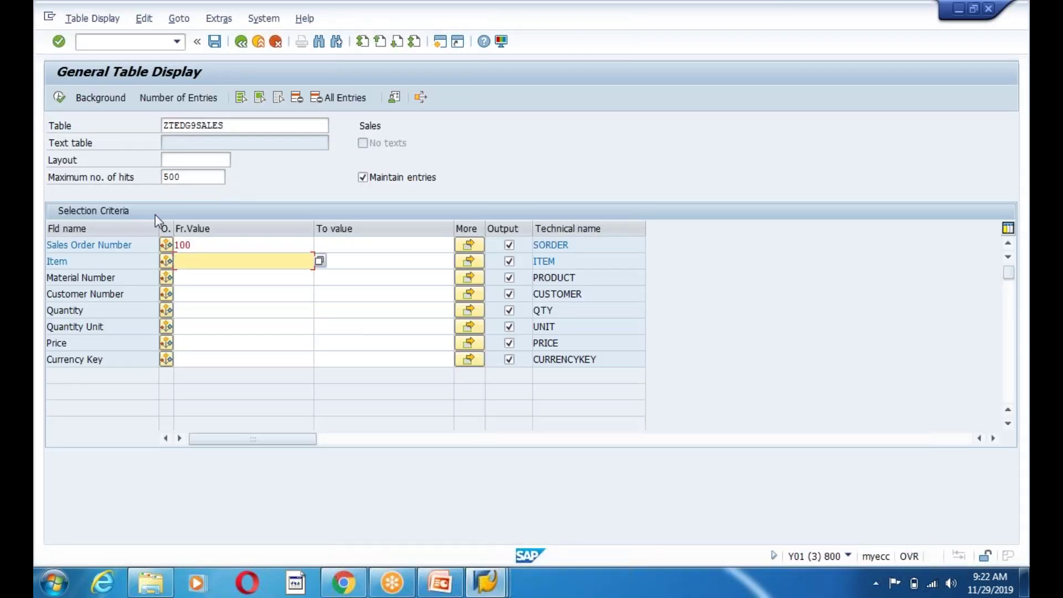
{"action": "left_click", "coordinate": [205, 245]}
{"action": "key", "text": "BackSpace"}
{"action": "key", "text": "BackSpace"}
{"action": "key", "text": "BackSpace"}
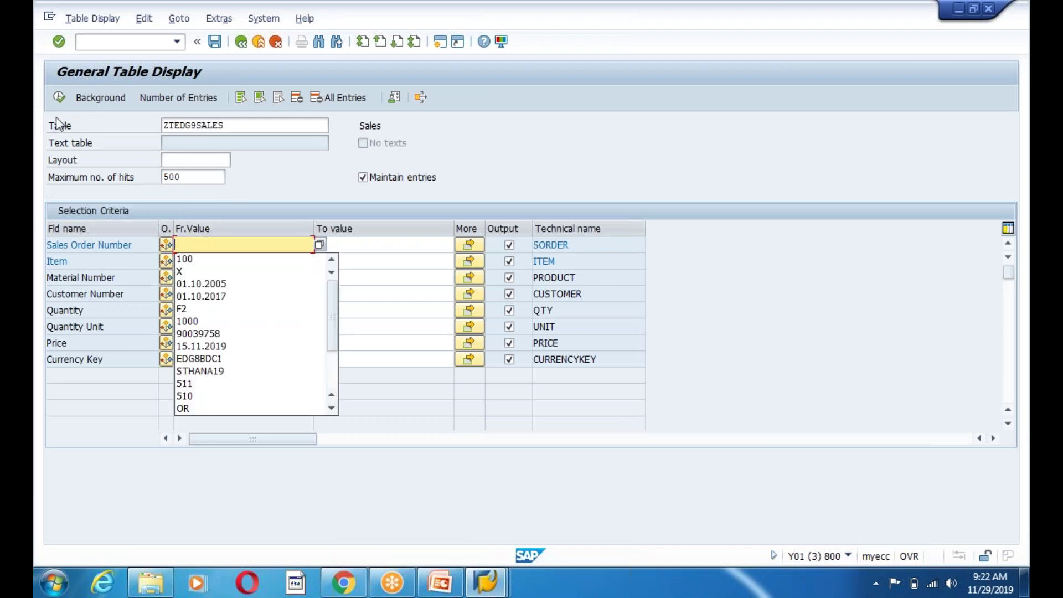
{"action": "left_click", "coordinate": [59, 97]}
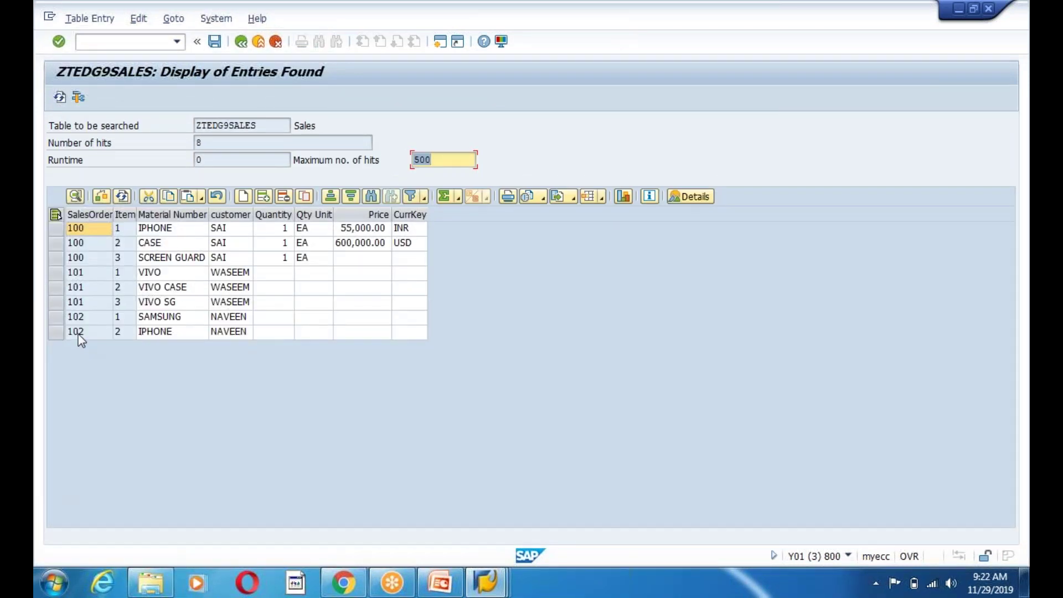
{"action": "left_click", "coordinate": [78, 333]}
- In the ZTEDG9SALES insert form, enter the new sales order number, item 1 and product COKE
{"action": "key", "text": "F5"}
{"action": "type", "text": "103"}
{"action": "key", "text": "Tab"}
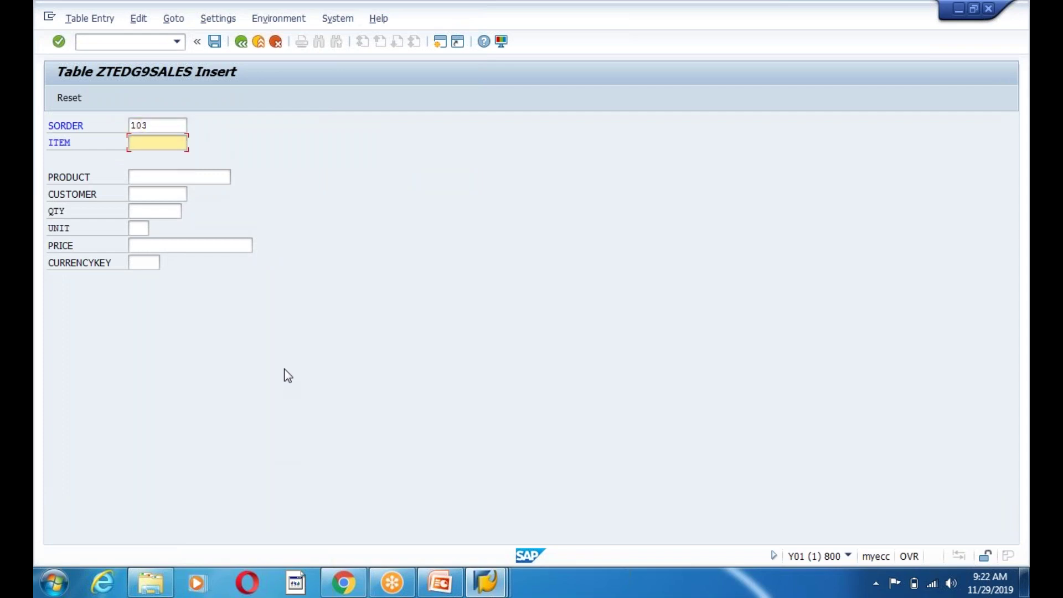
{"action": "type", "text": "1"}
{"action": "key", "text": "Tab"}
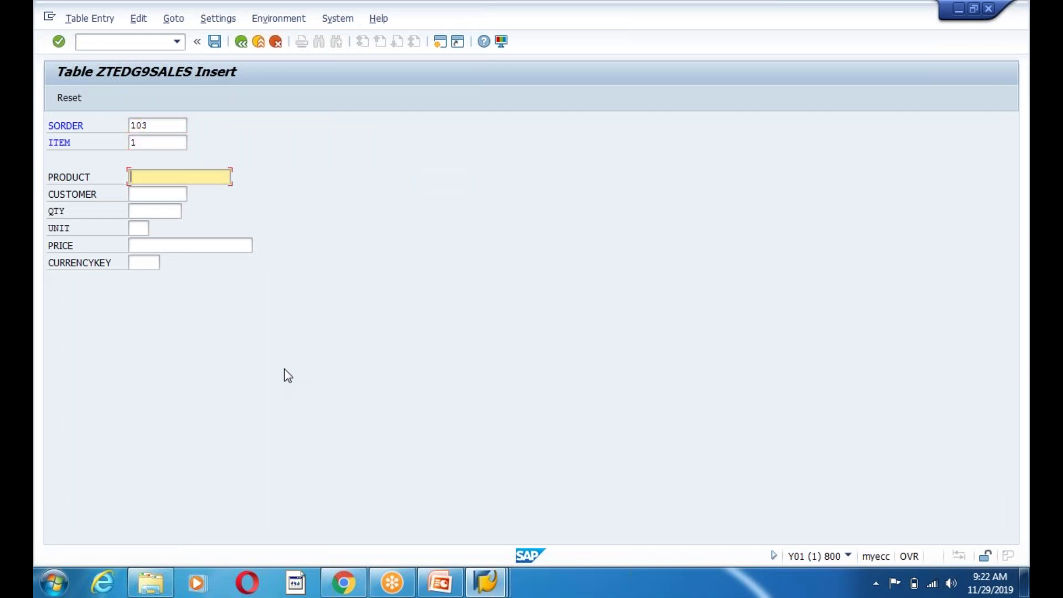
{"action": "type", "text": "COKE"}
{"action": "key", "text": "Tab"}
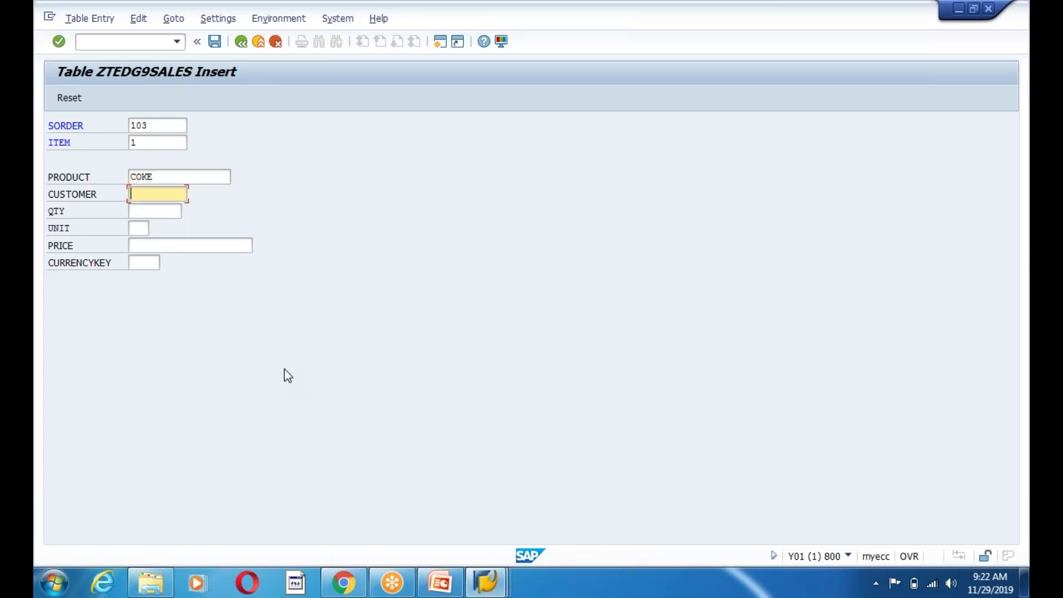
- Enter the customer's name for the COKE record
{"action": "type", "text": "AVIN"}
{"action": "key", "text": "BackSpace"}
{"action": "key", "text": "BackSpace"}
{"action": "key", "text": "BackSpace"}
{"action": "key", "text": "BackSpace"}
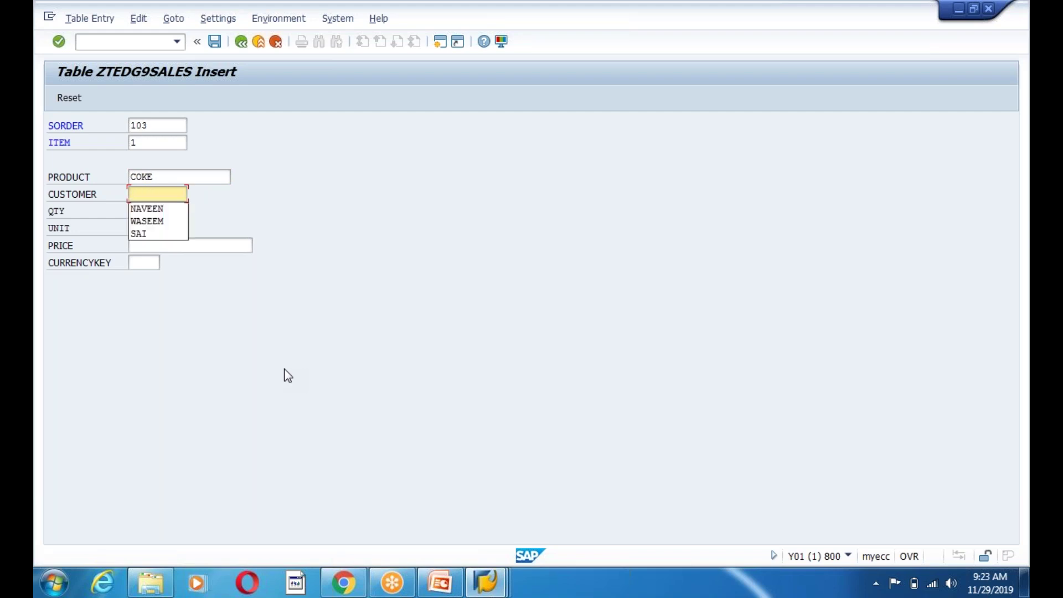
{"action": "type", "text": "MU"}
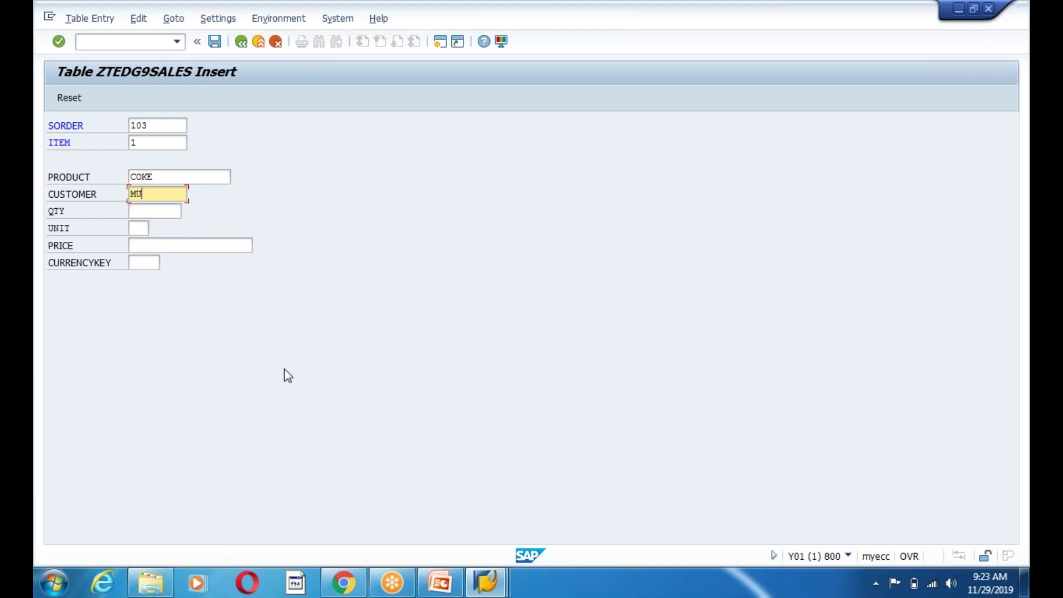
{"action": "key", "text": "BackSpace"}
{"action": "type", "text": "urali"}
{"action": "key", "text": "Tab"}
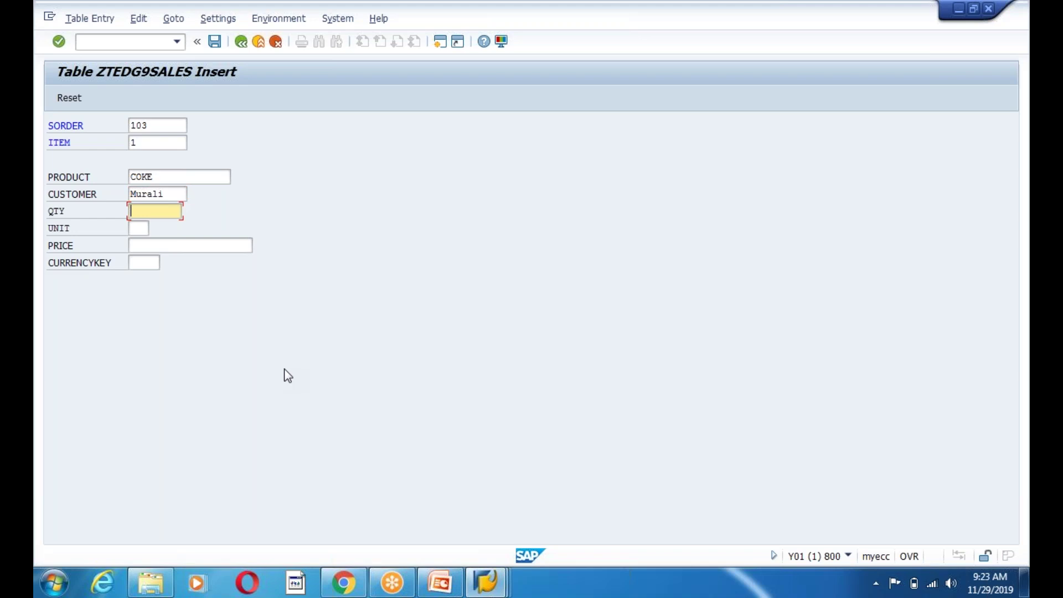
- Enter quantity 2 with unit EA for the COKE record
{"action": "type", "text": "2"}
{"action": "key", "text": "Tab"}
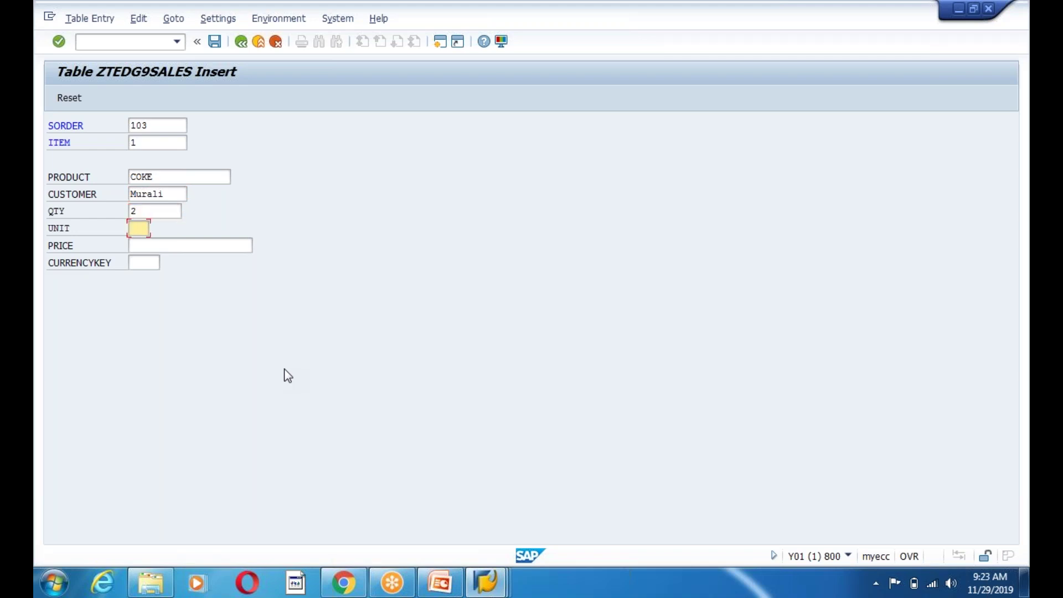
{"action": "type", "text": "EA"}
{"action": "key", "text": "Tab"}
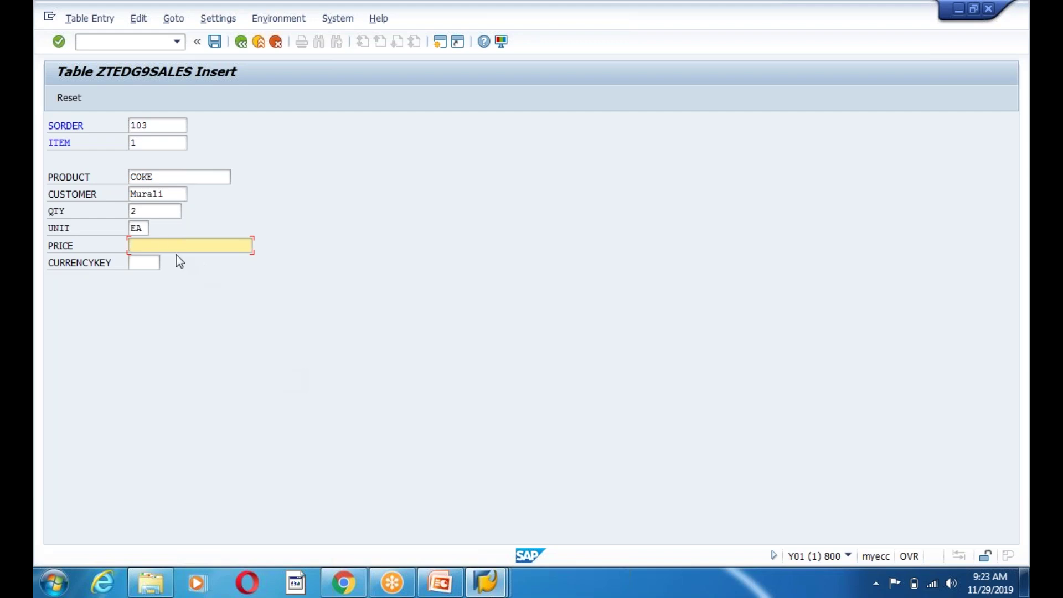
{"action": "left_click", "coordinate": [140, 228]}
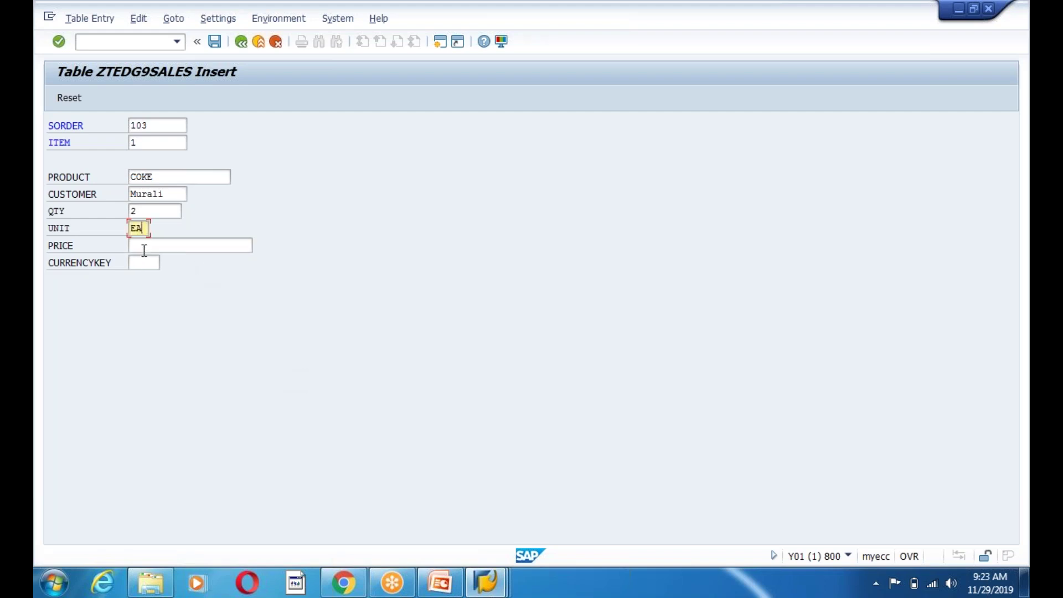
- Enter a price of 40 with currency key INR and save the COKE record
{"action": "left_click", "coordinate": [186, 244]}
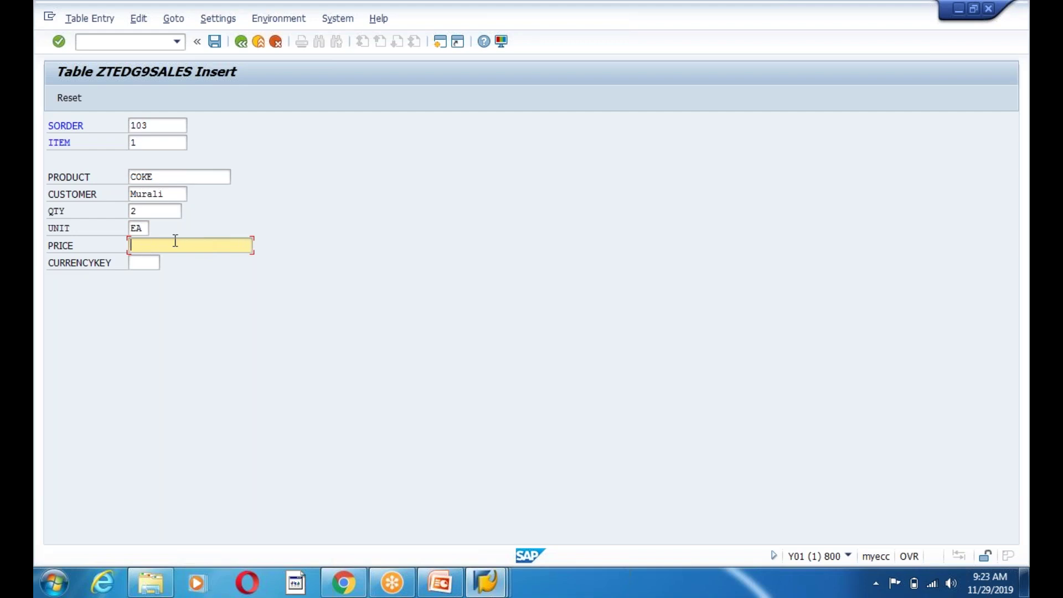
{"action": "type", "text": "40"}
{"action": "key", "text": "Tab"}
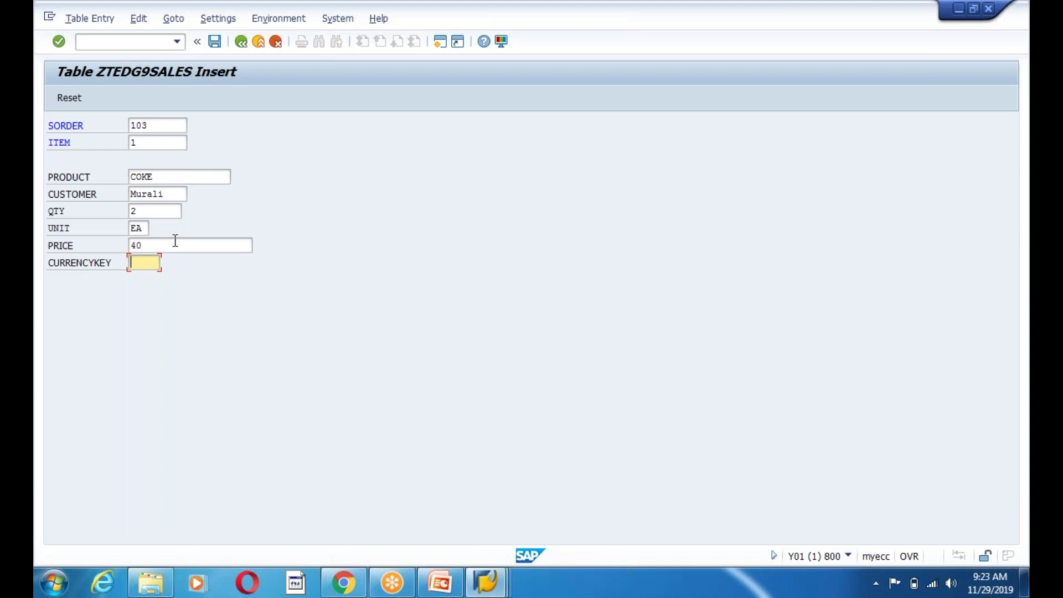
{"action": "type", "text": "INR"}
{"action": "left_click", "coordinate": [214, 41]}
- Change the insert form's entry to item 2 with product Mergeret Pizza under the same sales order
{"action": "left_click", "coordinate": [158, 145]}
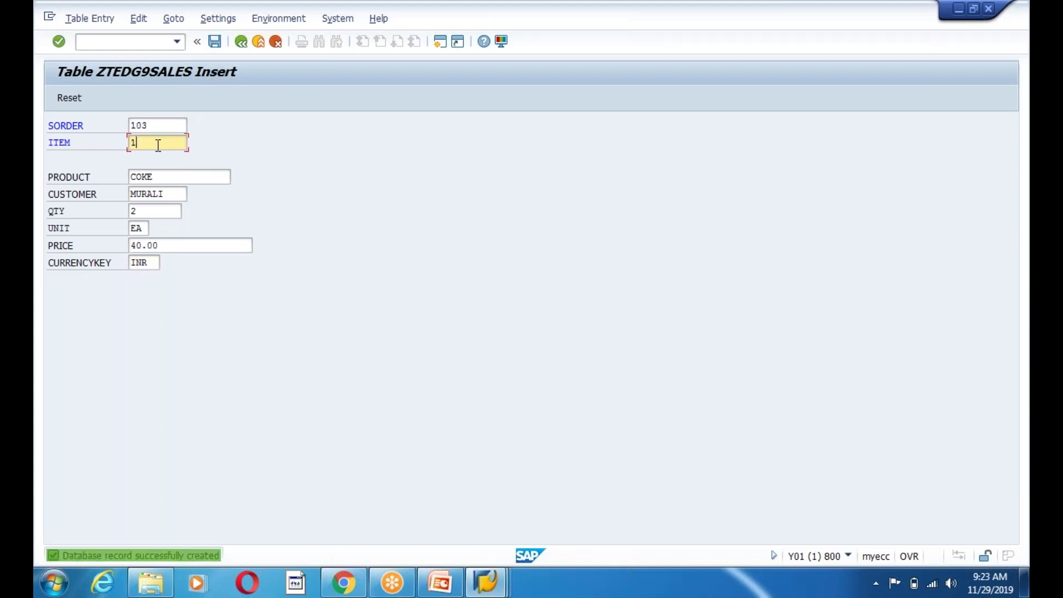
{"action": "key", "text": "BackSpace"}
{"action": "type", "text": "2"}
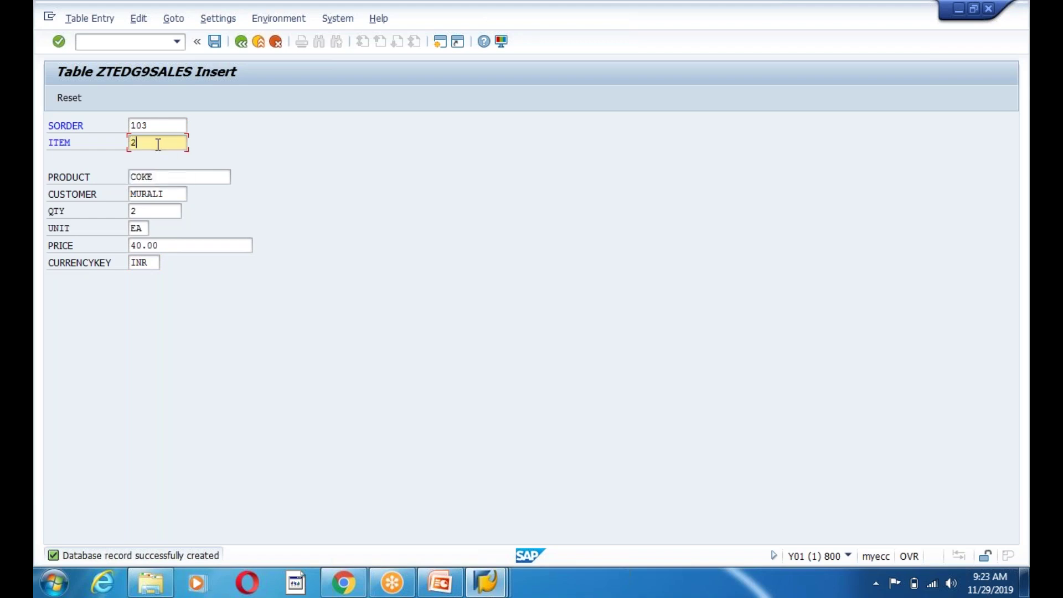
{"action": "key", "text": "Tab"}
{"action": "key", "text": "BackSpace"}
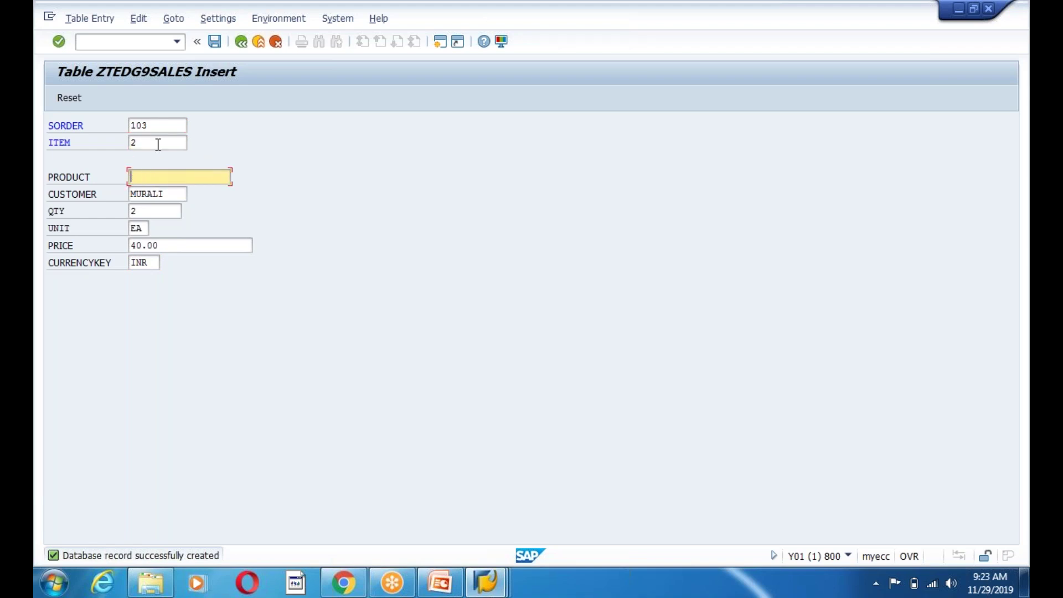
{"action": "type", "text": "Mergeret Pizza"}
- Set the pizza item's quantity to 1 and price to 400.00, and save the record
{"action": "left_click", "coordinate": [135, 211]}
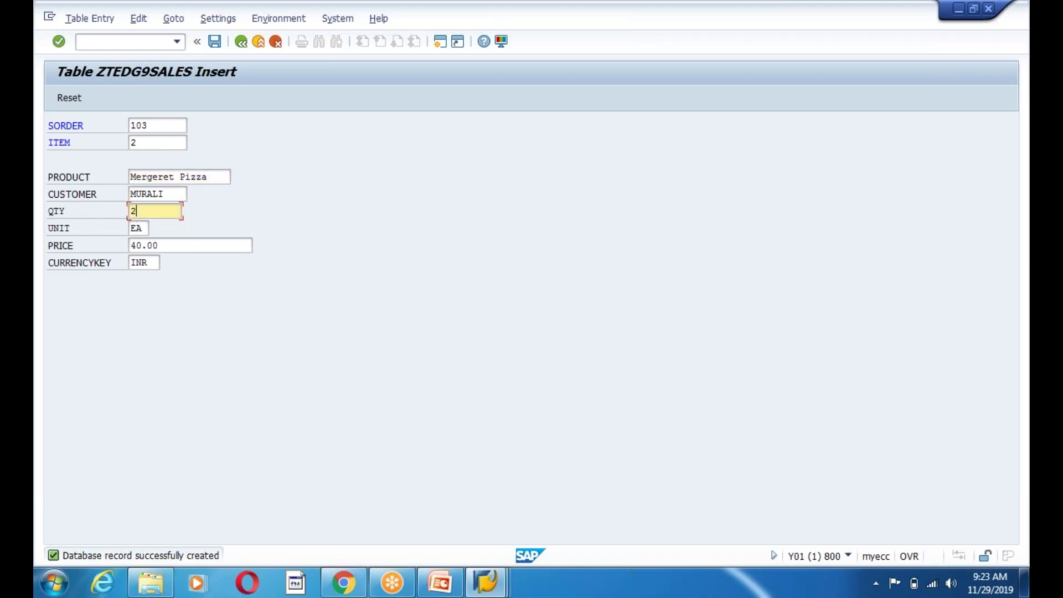
{"action": "key", "text": "BackSpace"}
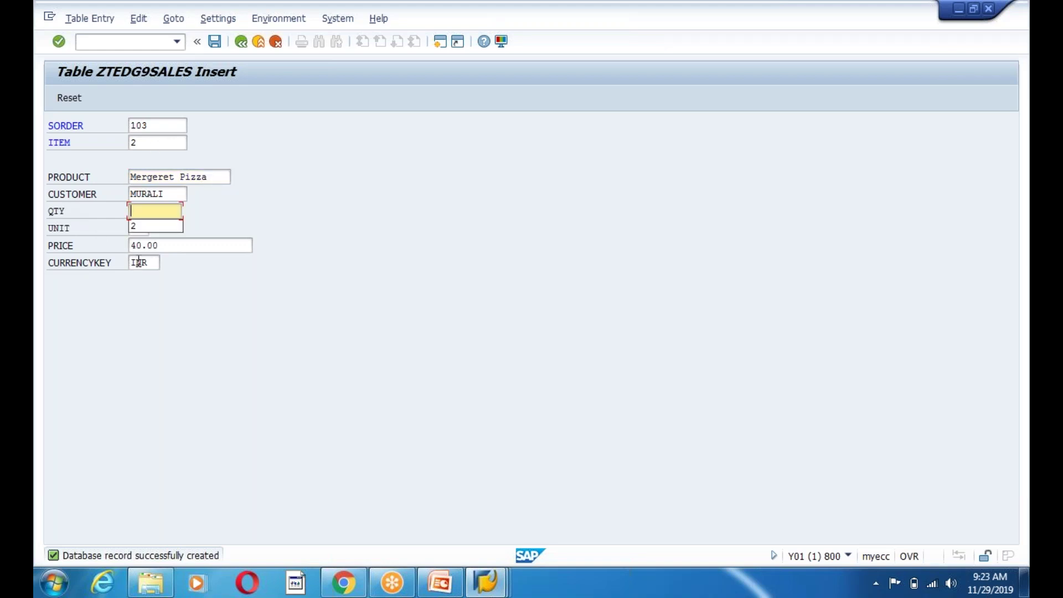
{"action": "type", "text": "1"}
{"action": "left_click", "coordinate": [158, 247]}
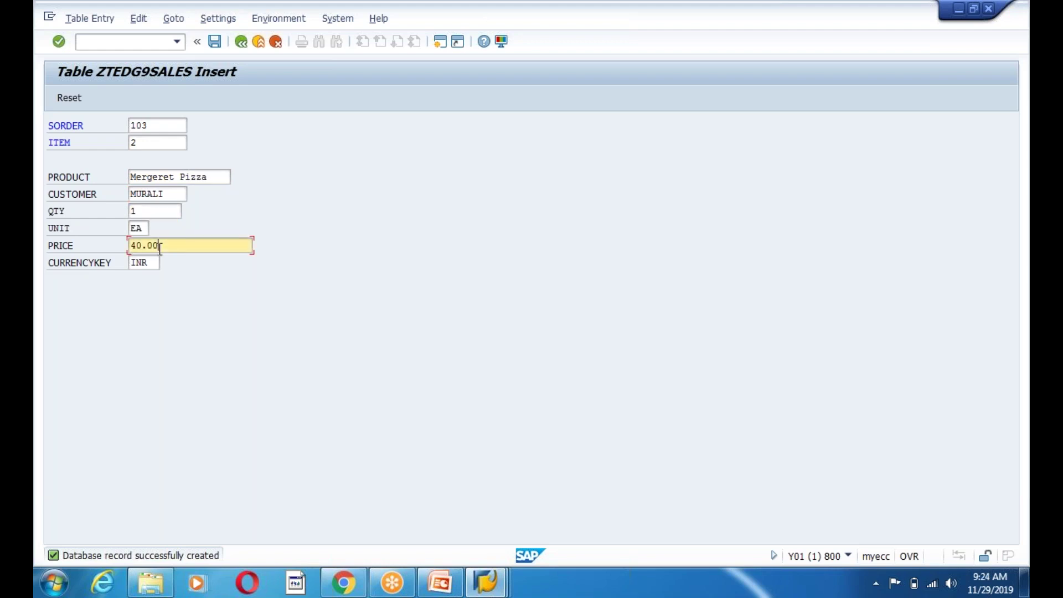
{"action": "left_click", "coordinate": [145, 245]}
{"action": "type", "text": "0"}
{"action": "left_click", "coordinate": [215, 41]}
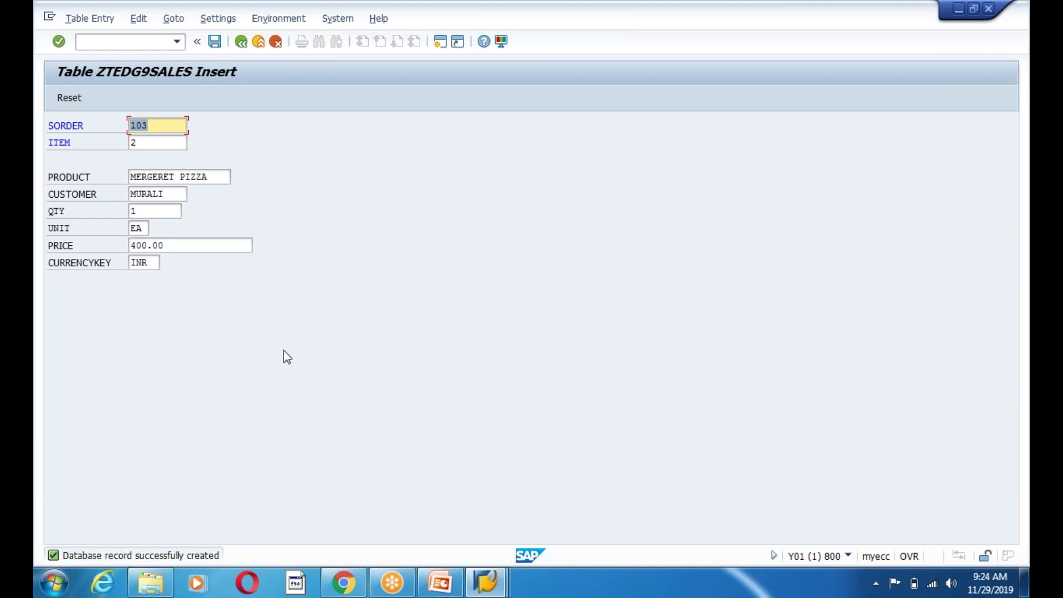
- Go through the saved pizza record's currency, price, unit, quantity, customer and product fields, and return to the dictionary table display
{"action": "left_click", "coordinate": [154, 263]}
{"action": "left_click", "coordinate": [164, 245]}
{"action": "left_click", "coordinate": [141, 228]}
{"action": "left_click", "coordinate": [167, 211]}
{"action": "left_click", "coordinate": [177, 194]}
{"action": "left_click", "coordinate": [181, 177]}
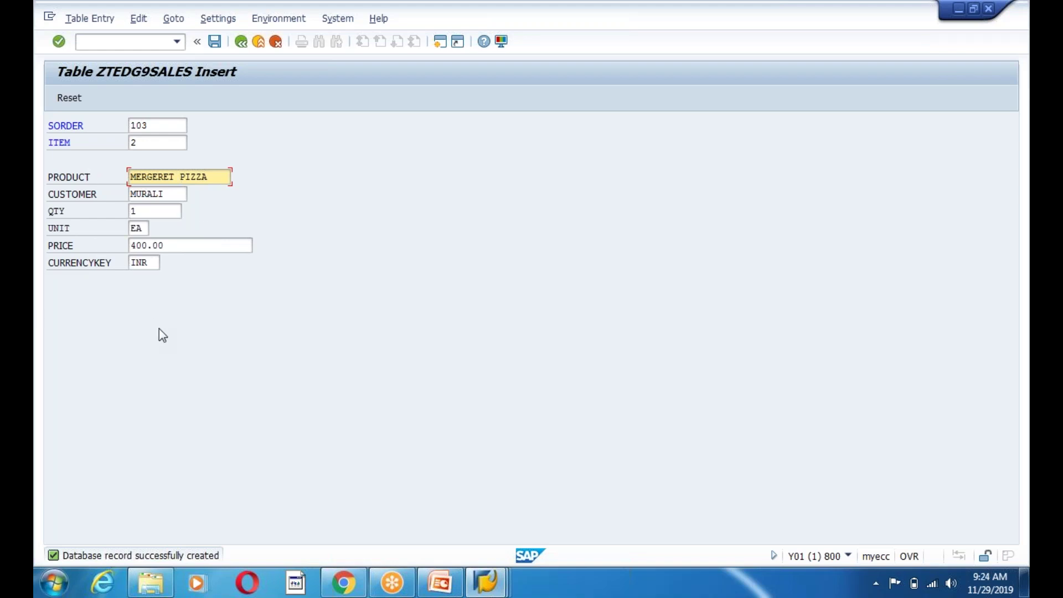
{"action": "left_click", "coordinate": [241, 42]}
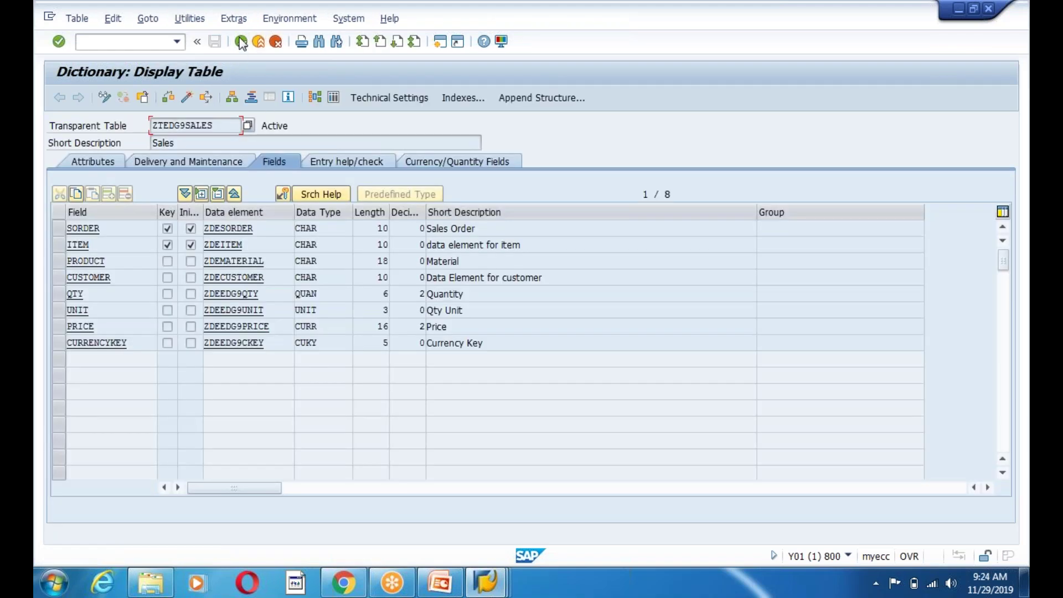
{"action": "left_click", "coordinate": [162, 97]}
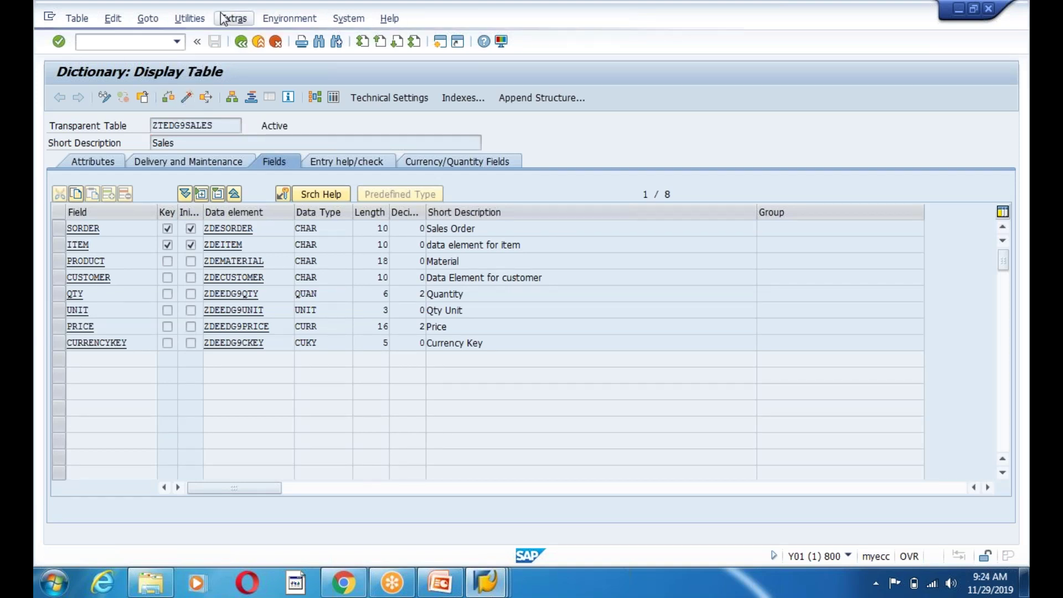
- Open the Table Maintenance Generator for table ZTEDG9SALES
{"action": "left_click", "coordinate": [308, 304]}
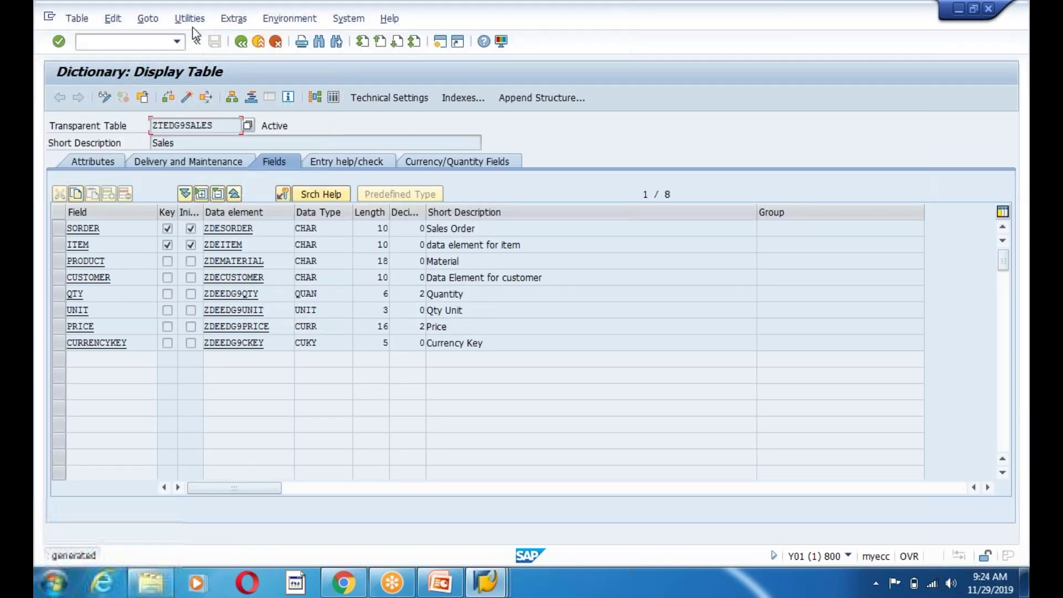
{"action": "left_click", "coordinate": [189, 20]}
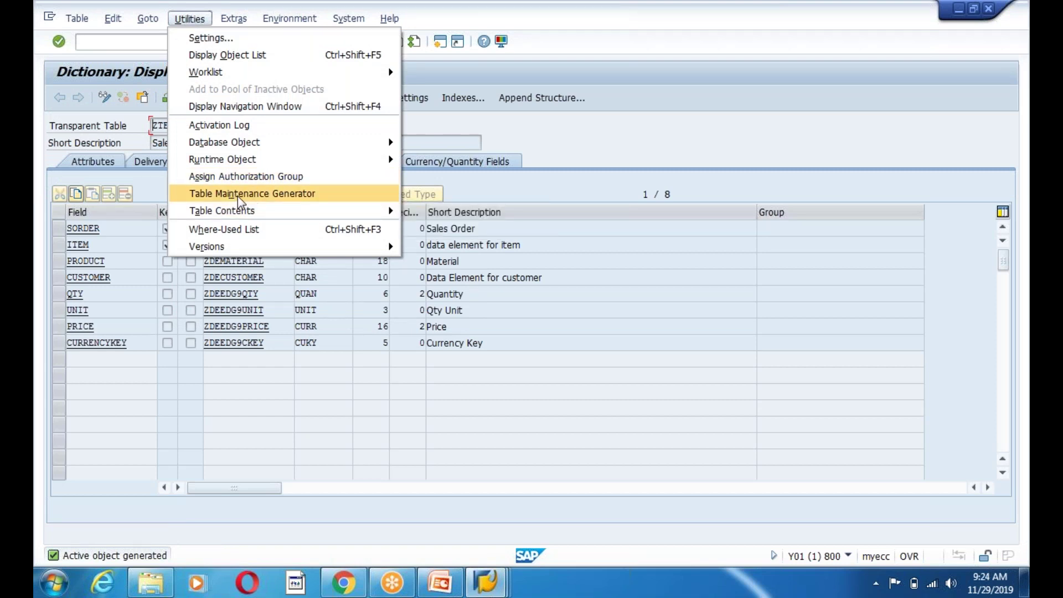
{"action": "left_click", "coordinate": [186, 18]}
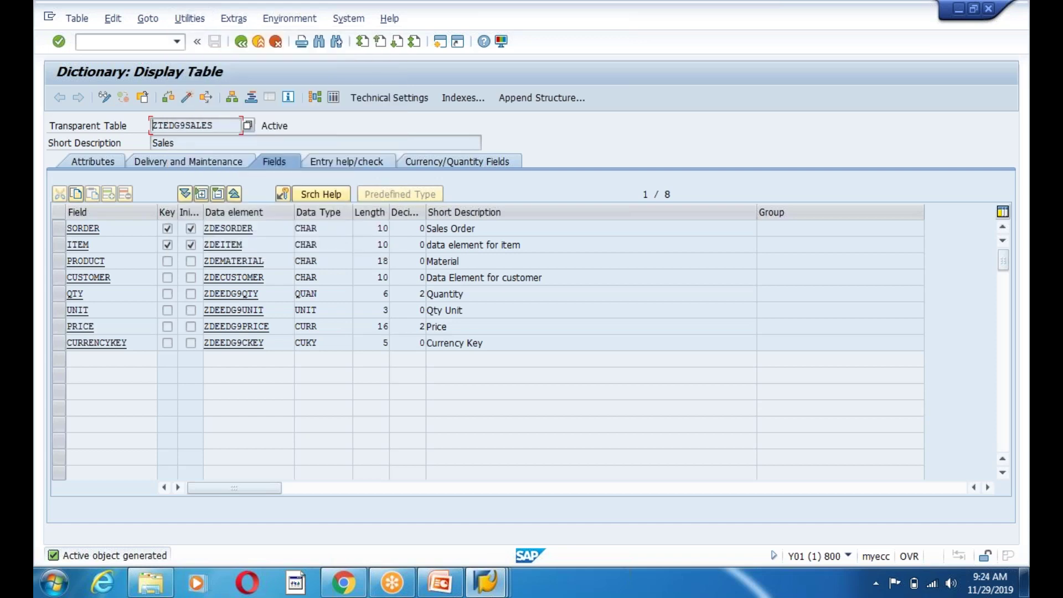
{"action": "left_click", "coordinate": [189, 19]}
{"action": "left_click", "coordinate": [238, 193]}
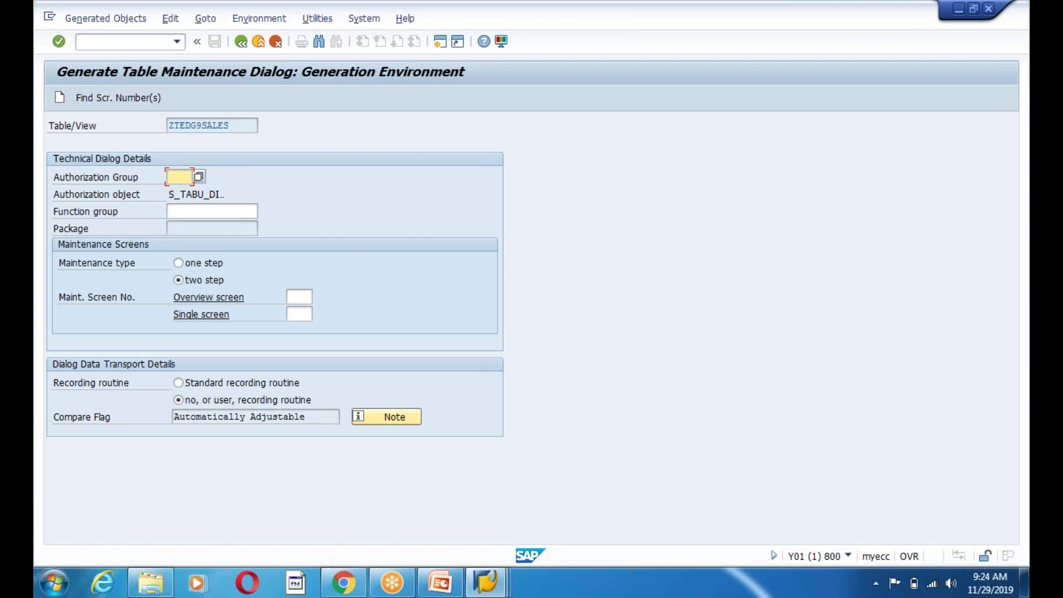
- Switch to the PowerPoint presentation, add a new slide after slide 47 and draw a wide text box below its logo
{"action": "left_click", "coordinate": [450, 544]}
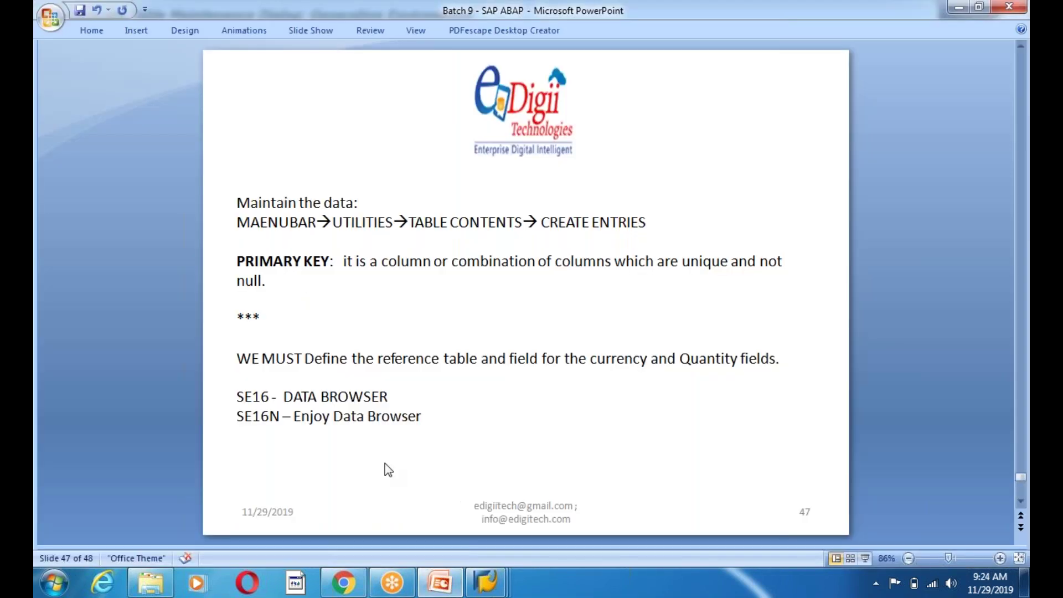
{"action": "left_click", "coordinate": [294, 275]}
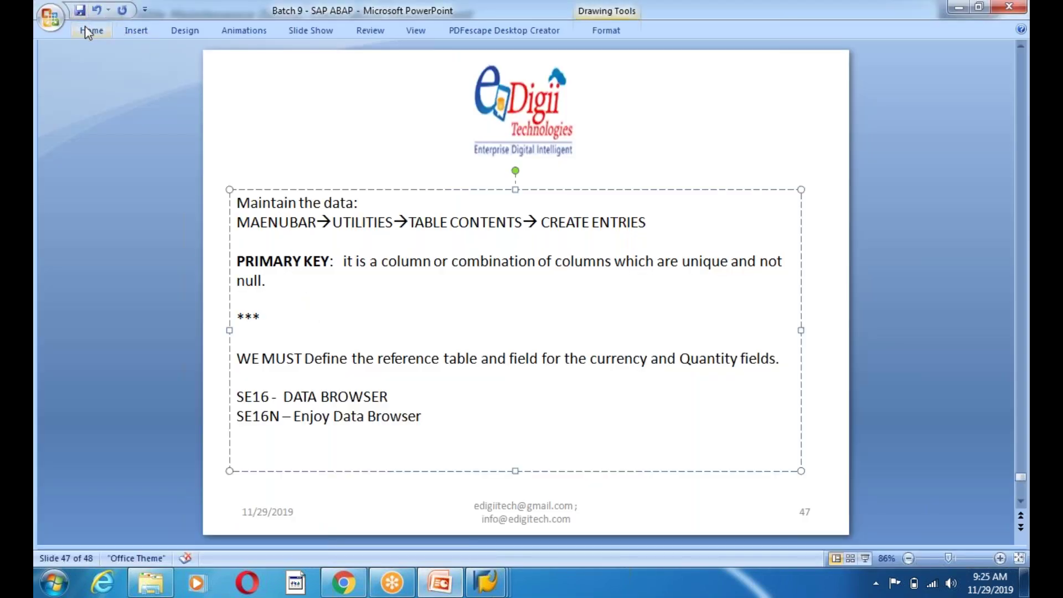
{"action": "left_click", "coordinate": [89, 30]}
{"action": "left_click", "coordinate": [183, 86]}
{"action": "left_click", "coordinate": [216, 312]}
{"action": "left_click", "coordinate": [136, 31]}
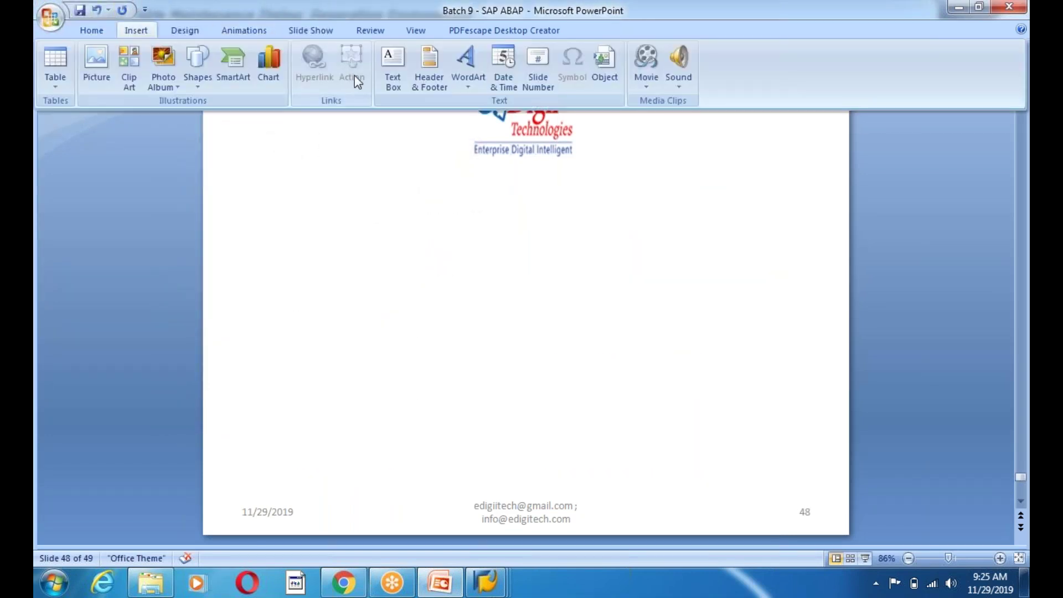
{"action": "left_click", "coordinate": [393, 67]}
{"action": "left_click_drag", "start_coordinate": [222, 166], "coordinate": [823, 504]}
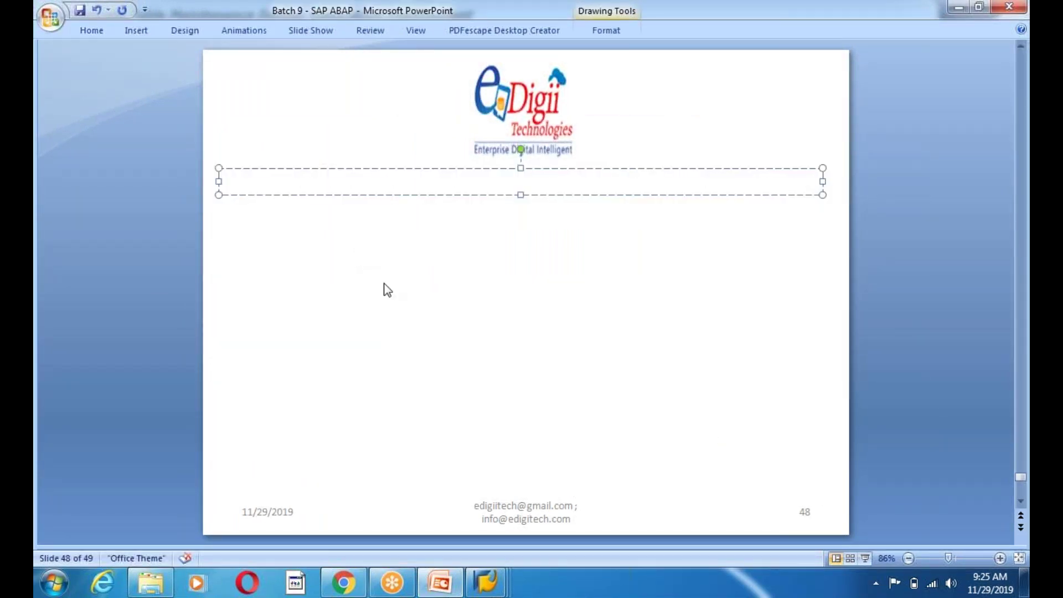
- Enter the heading "Table Maintenance Generator ( TMG ):" in the text box with correct spelling and make it bold
{"action": "type", "text": "Table Ma intena"}
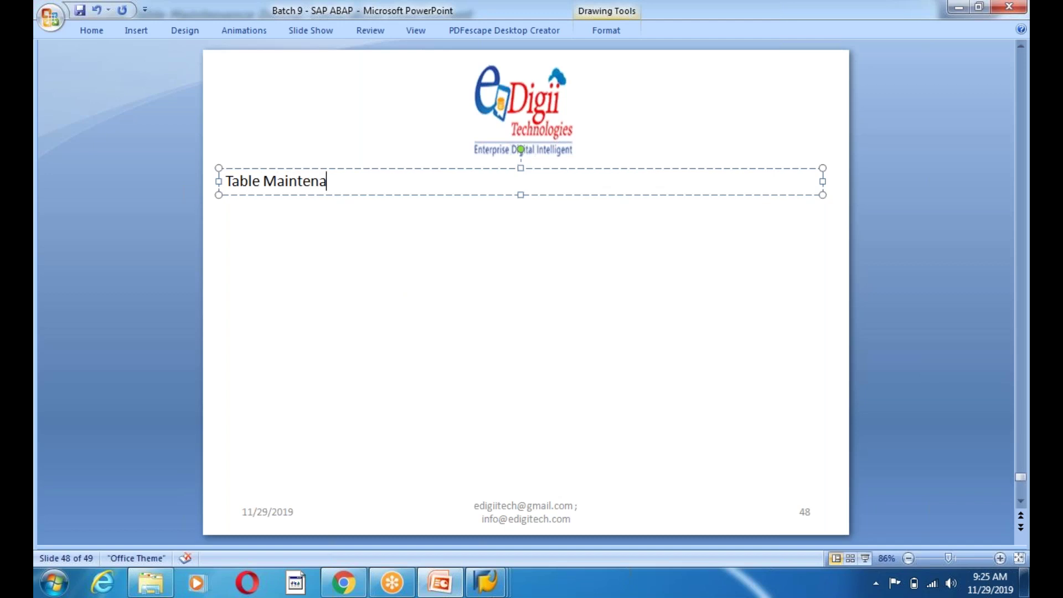
{"action": "type", "text": "ce Generator"}
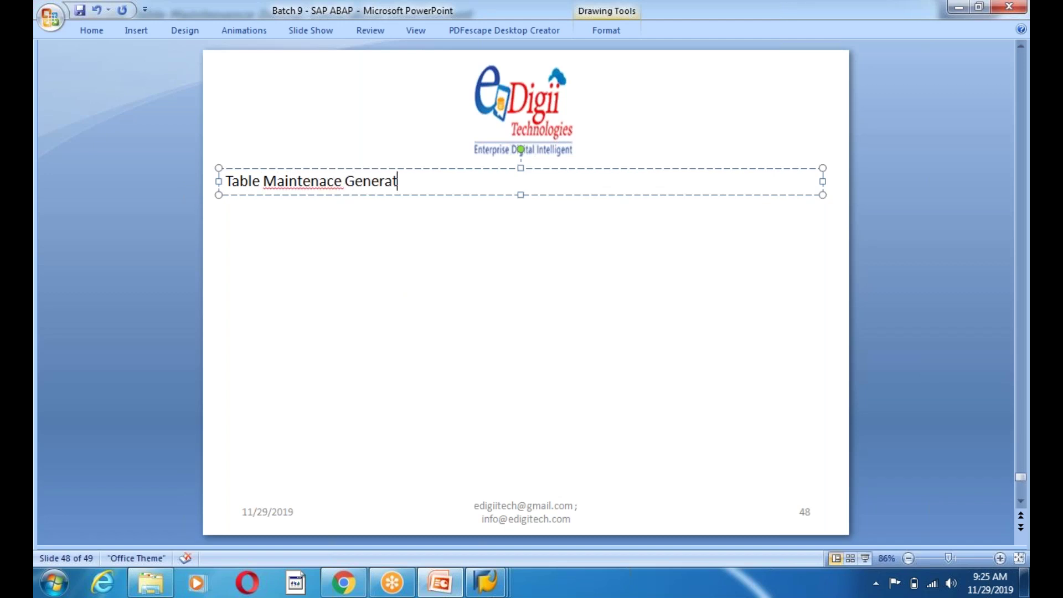
{"action": "right_click", "coordinate": [311, 181]}
{"action": "left_click", "coordinate": [339, 200]}
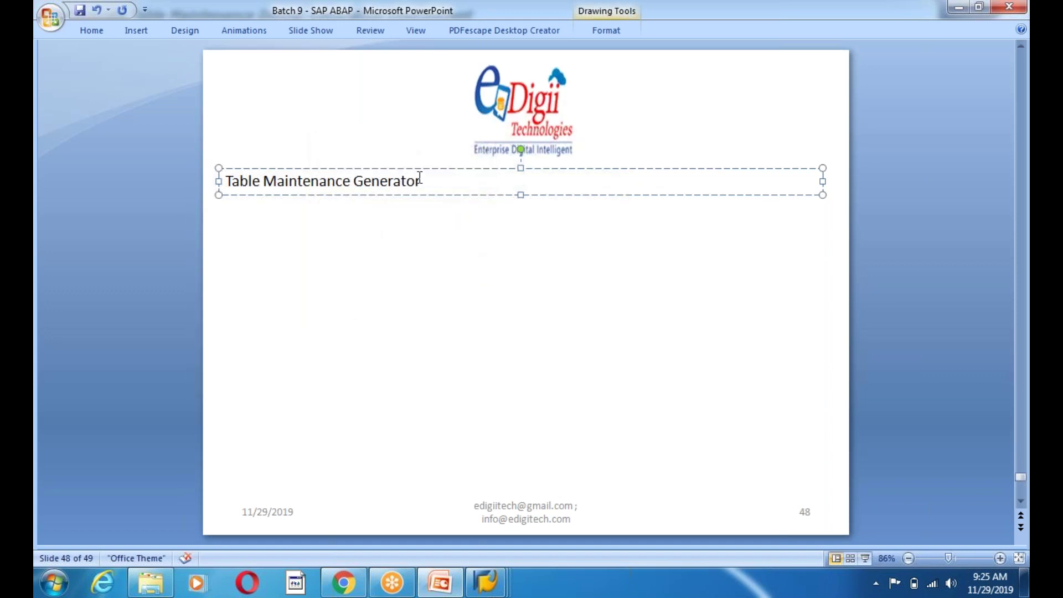
{"action": "left_click", "coordinate": [427, 183]}
{"action": "type", "text": "( TMG ):"}
{"action": "key", "text": "Return"}
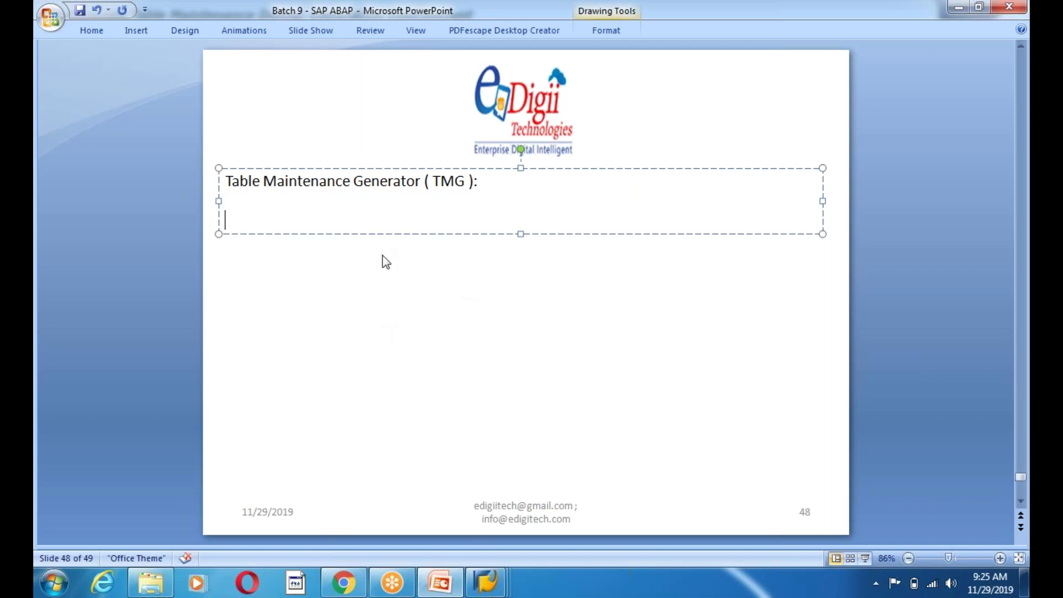
{"action": "left_click_drag", "start_coordinate": [222, 181], "coordinate": [491, 190]}
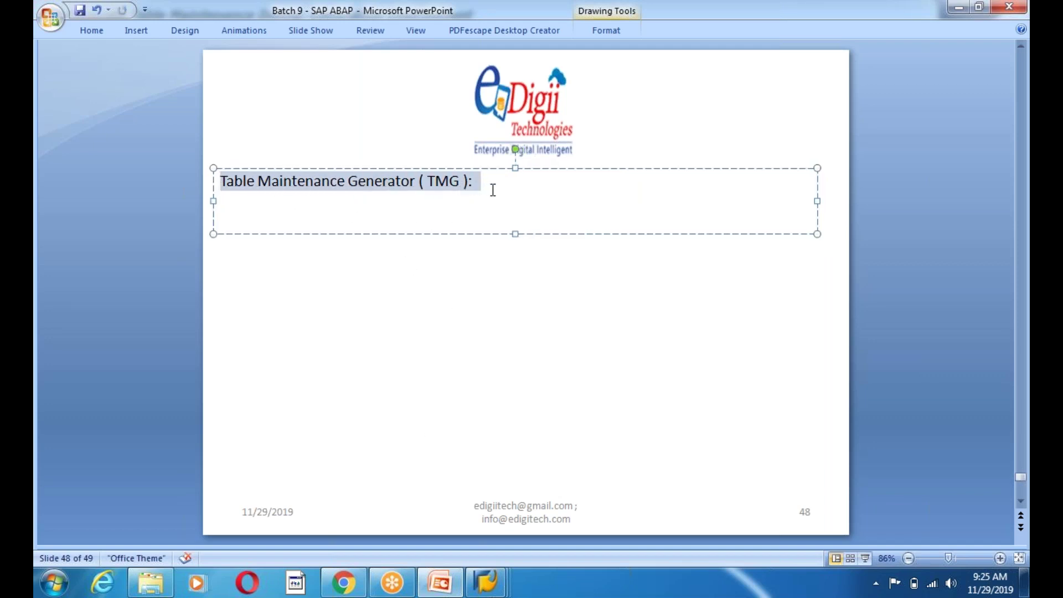
{"action": "key", "text": "ctrl+b"}
{"action": "key", "text": "Escape"}
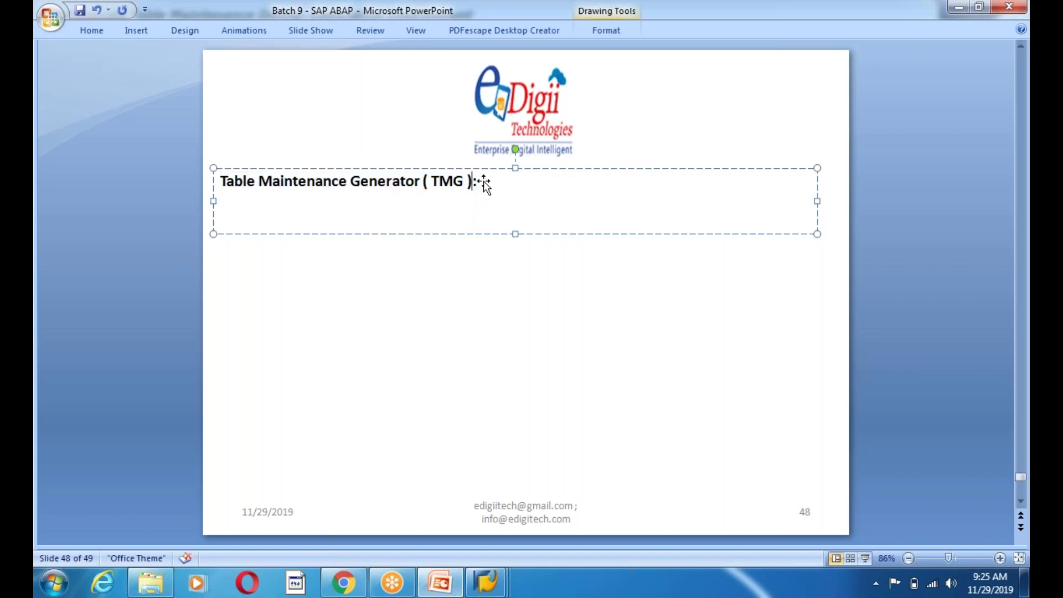
- After the heading, write that with TMG We can Manage Muliple records in single shot
{"action": "left_click", "coordinate": [467, 182]}
{"action": "key", "text": "Right"}
{"action": "key", "text": "Right"}
{"action": "type", "text": "With"}
{"action": "type", "text": "TMG We can enter"}
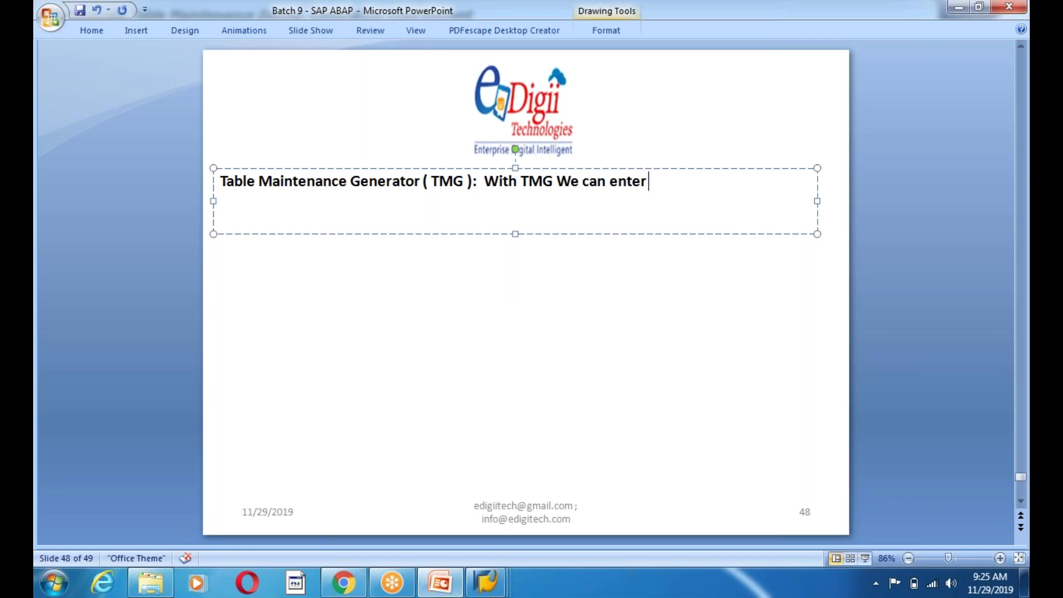
{"action": "type", "text": " mu"}
{"action": "key", "text": "BackSpace"}
{"action": "key", "text": "BackSpace"}
{"action": "key", "text": "BackSpace"}
{"action": "key", "text": "BackSpace"}
{"action": "key", "text": "BackSpace"}
{"action": "key", "text": "BackSpace"}
{"action": "key", "text": "BackSpace"}
{"action": "key", "text": "BackSpace"}
{"action": "type", "text": "Manage Muliple "}
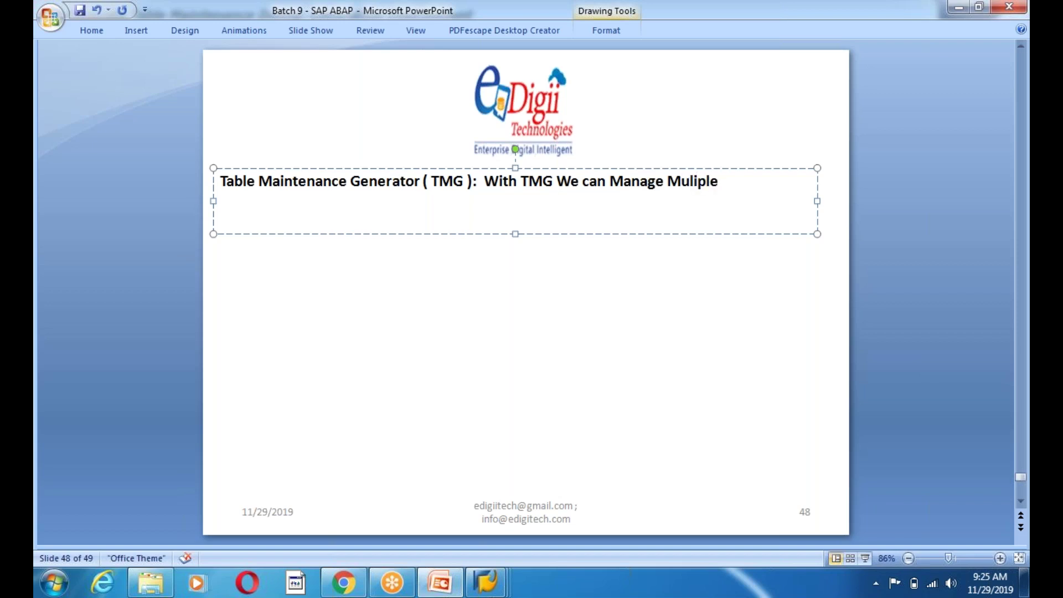
{"action": "type", "text": "records"}
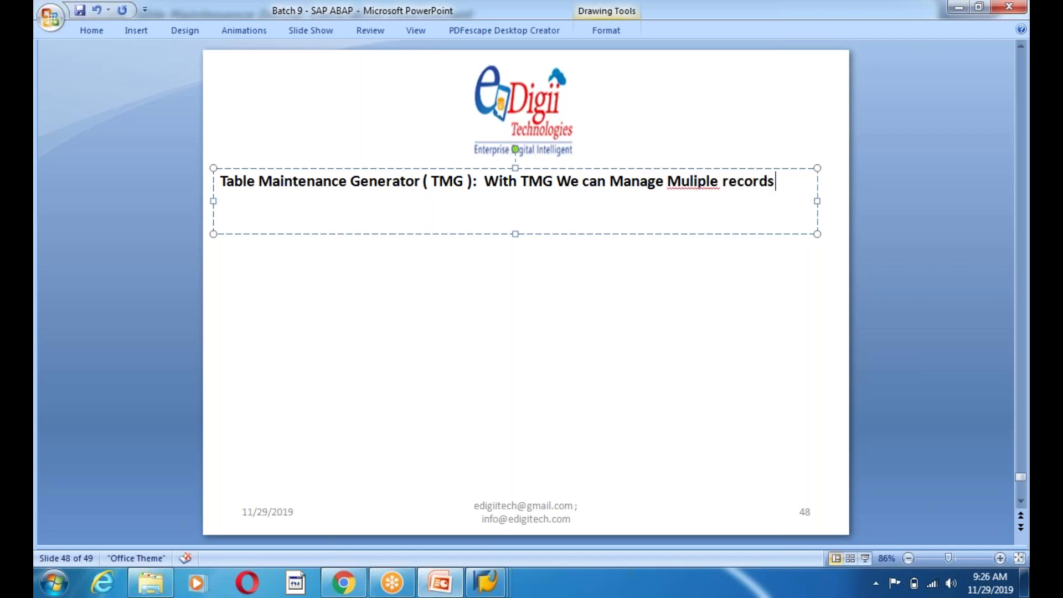
{"action": "type", "text": " in single "}
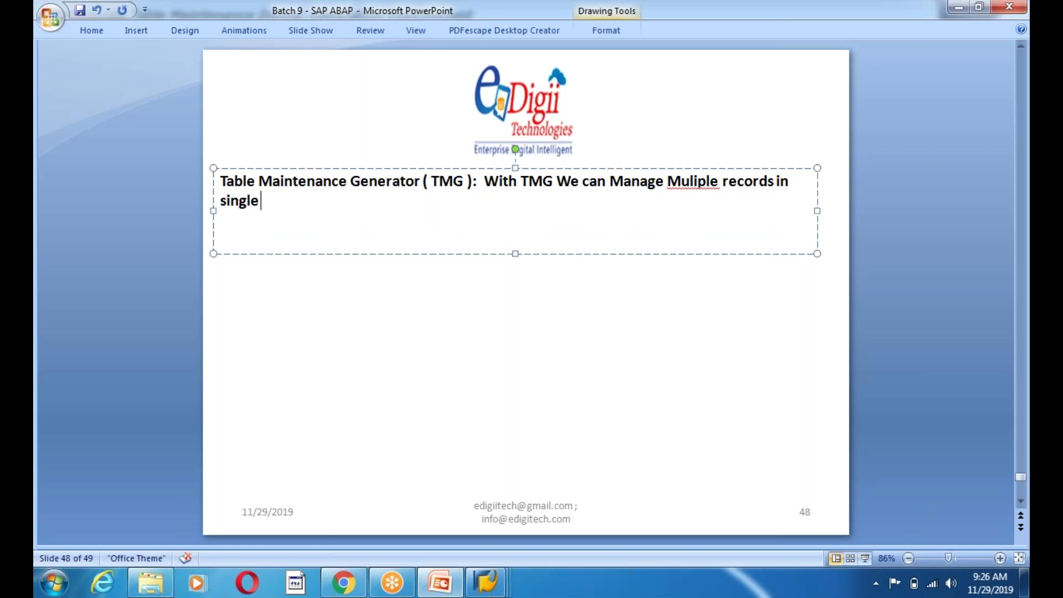
{"action": "type", "text": "shot."}
- Correct the misspelled word to "Multiple" and remove the bold formatting from the sentence after the heading
{"action": "right_click", "coordinate": [694, 184]}
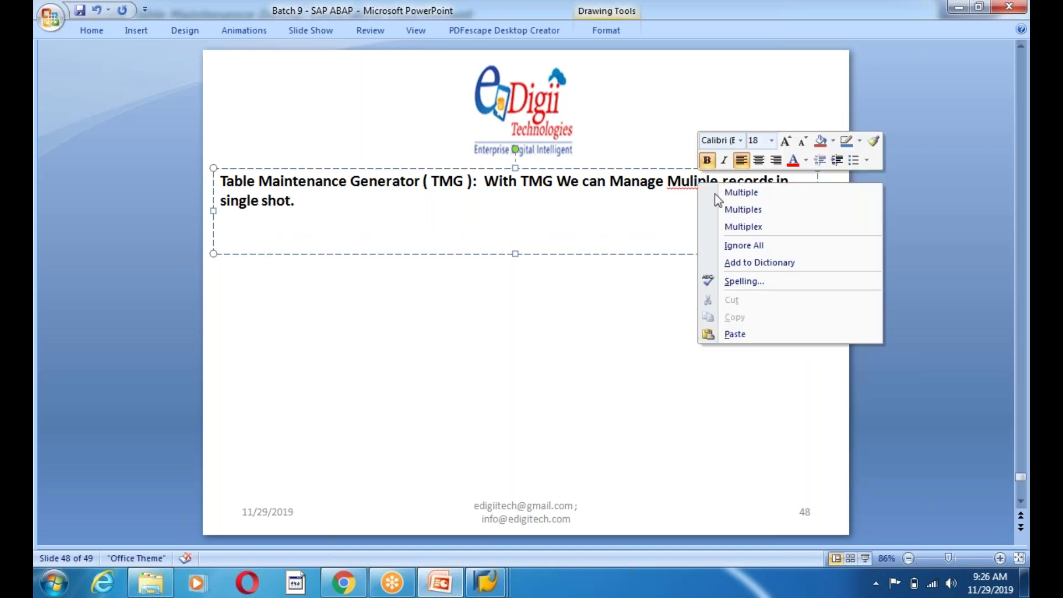
{"action": "left_click", "coordinate": [742, 192]}
{"action": "left_click_drag", "start_coordinate": [488, 182], "coordinate": [559, 219]}
{"action": "key", "text": "ctrl+b"}
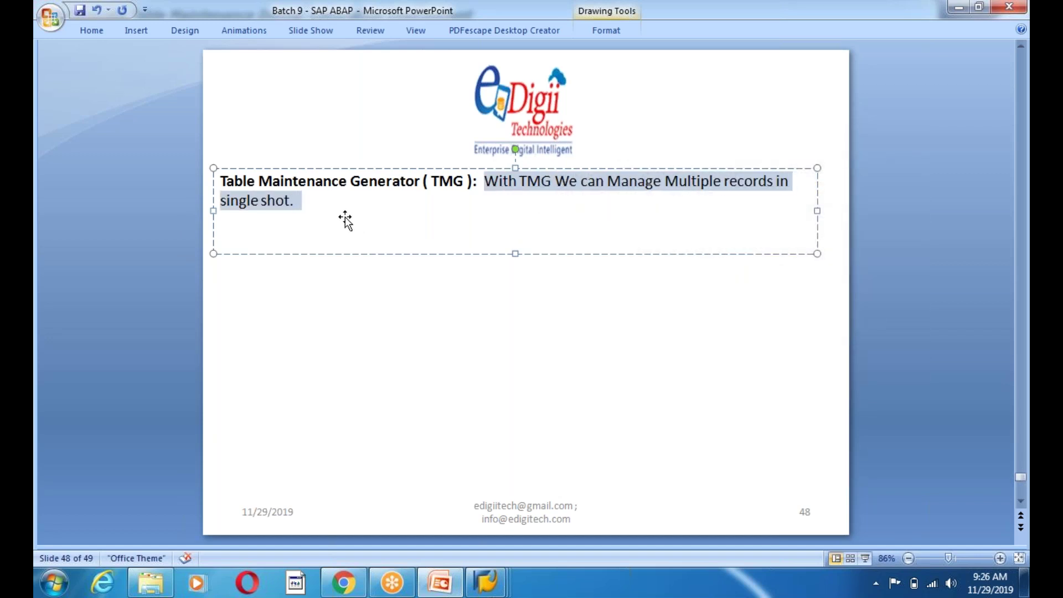
- Add the sentence "We can Display, maintain , Transport and Customize the Data." with correct spelling, and save the presentation
{"action": "left_click", "coordinate": [310, 204]}
{"action": "type", "text": "We ca"}
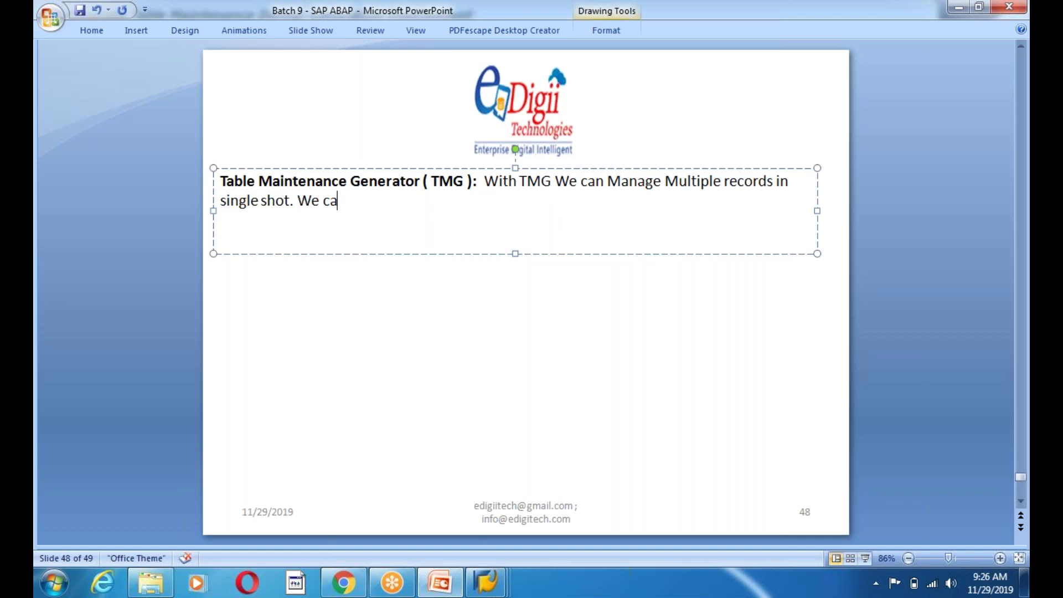
{"action": "type", "text": "n Display, main"}
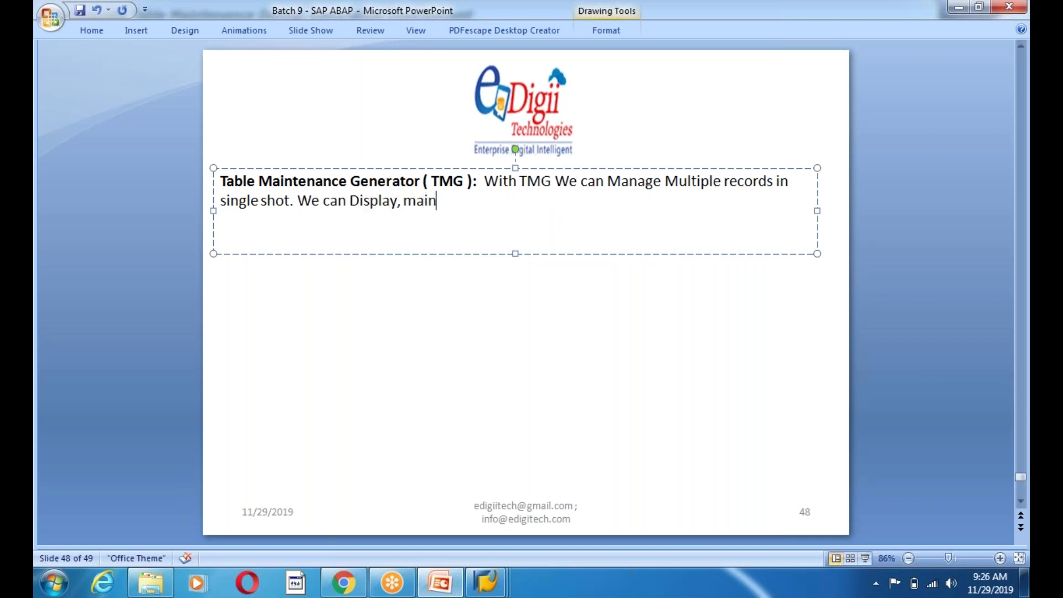
{"action": "type", "text": "tain , Transoprt"}
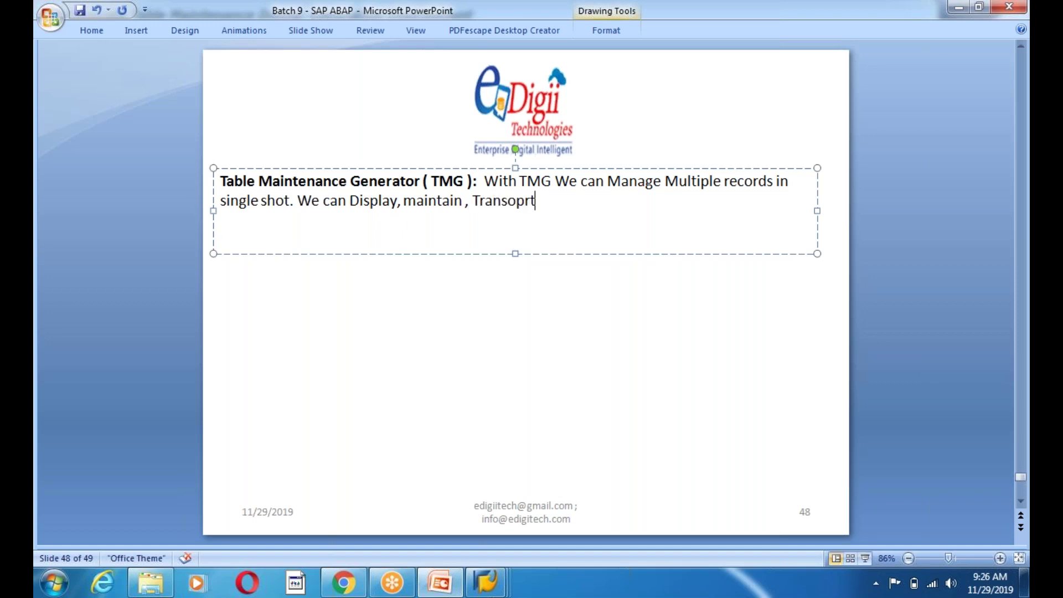
{"action": "type", "text": " and Customiz"}
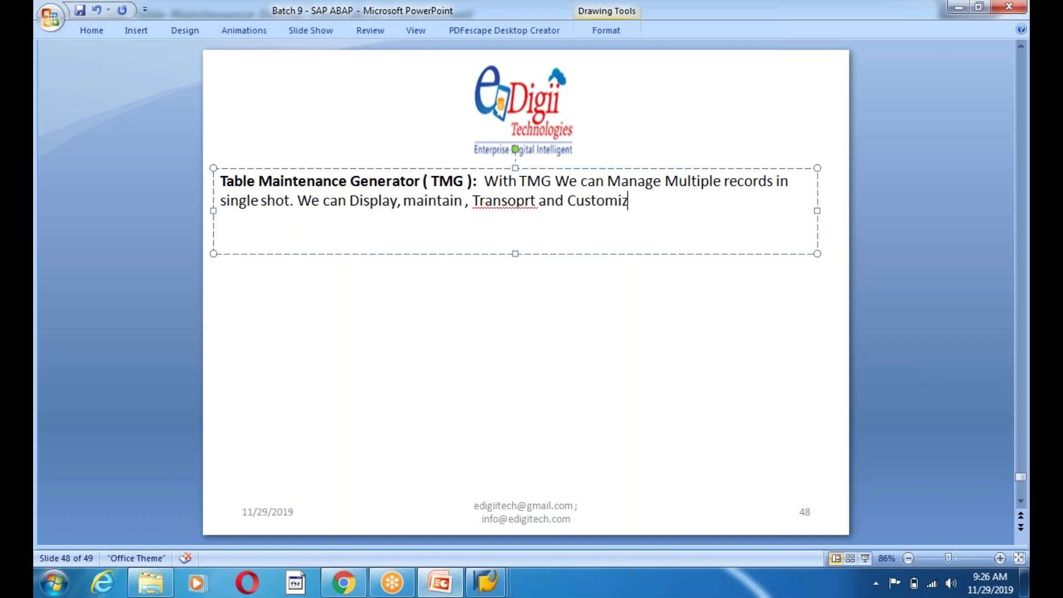
{"action": "type", "text": "e the Data."}
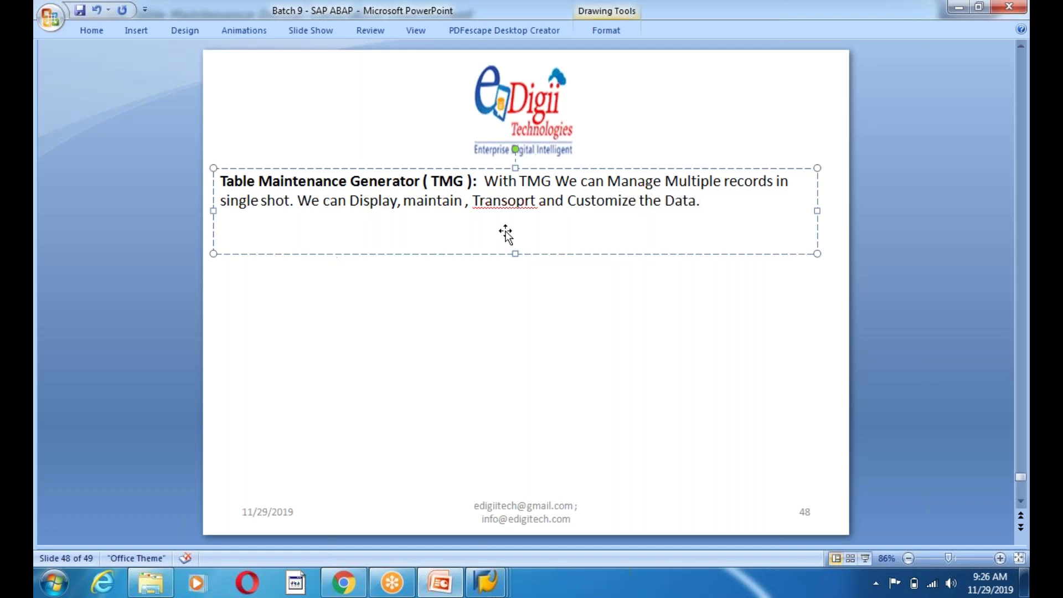
{"action": "right_click", "coordinate": [504, 205]}
{"action": "left_click", "coordinate": [540, 215]}
{"action": "left_click", "coordinate": [79, 11]}
- Below the paragraph, add the path line "TABLE→UTILITIES→Table Maintenance generator" and ignore its spelling flag
{"action": "left_click", "coordinate": [718, 204]}
{"action": "key", "text": "Return"}
{"action": "key", "text": "Return"}
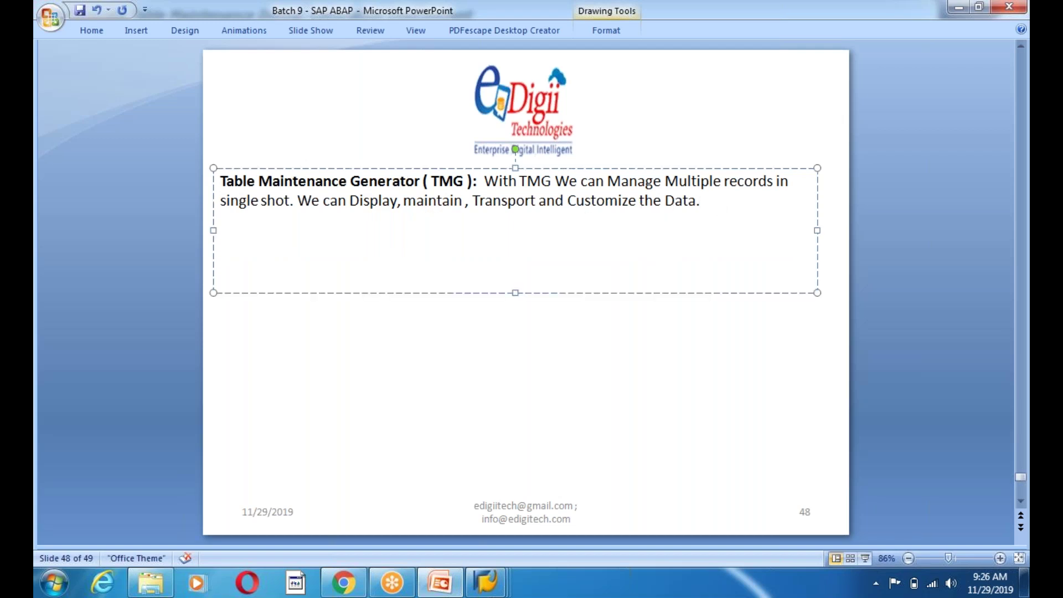
{"action": "type", "text": "TAB"}
{"action": "type", "text": "LE--"}
{"action": "type", "text": ">"}
{"action": "type", "text": "UTI"}
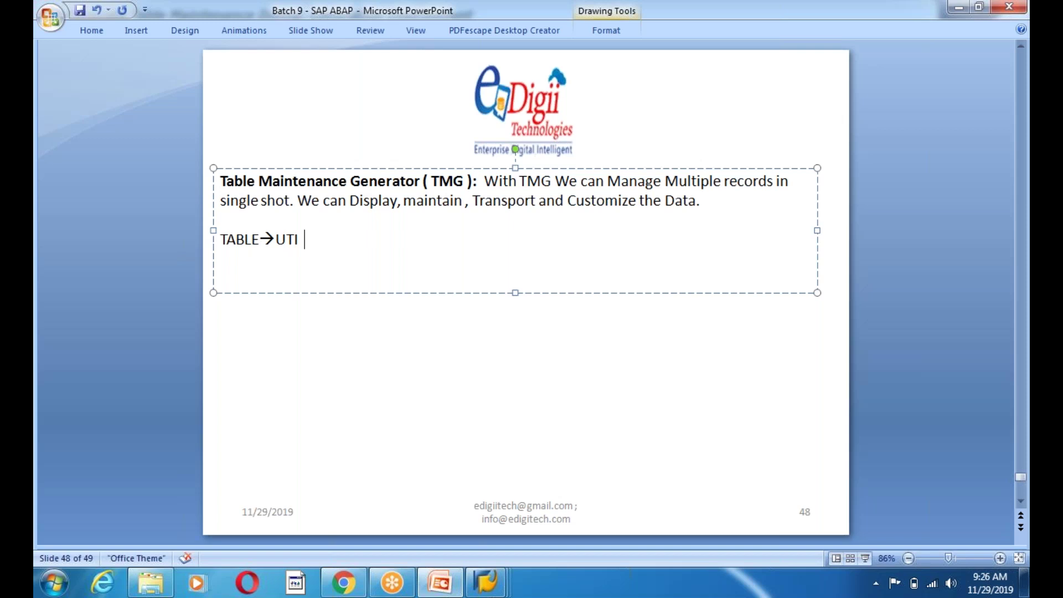
{"action": "type", "text": "LITIES"}
{"action": "type", "text": "--"}
{"action": "type", "text": ">"}
{"action": "type", "text": "Table"}
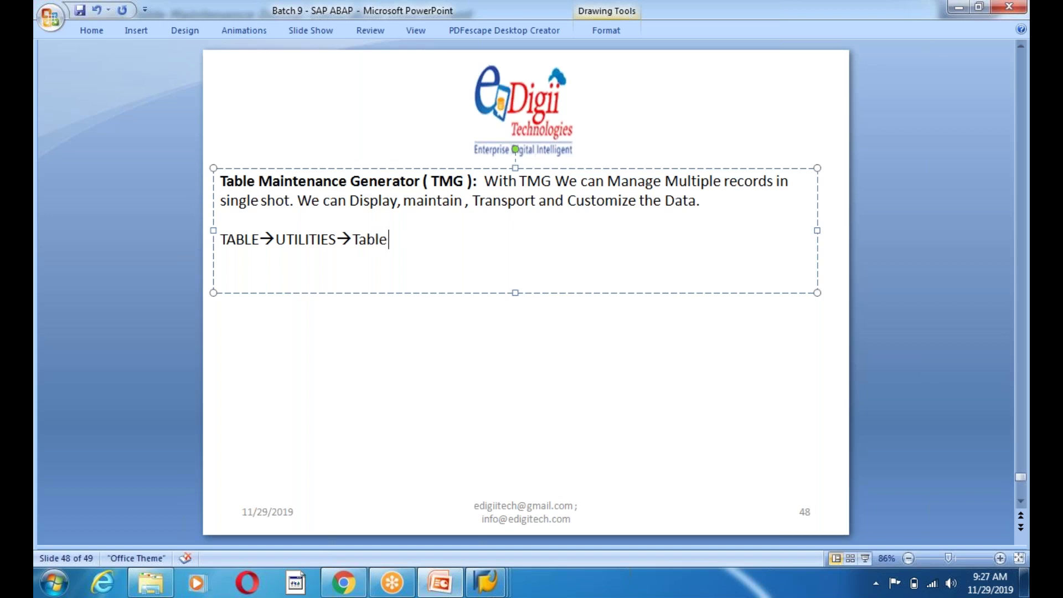
{"action": "type", "text": " Maintenanc"}
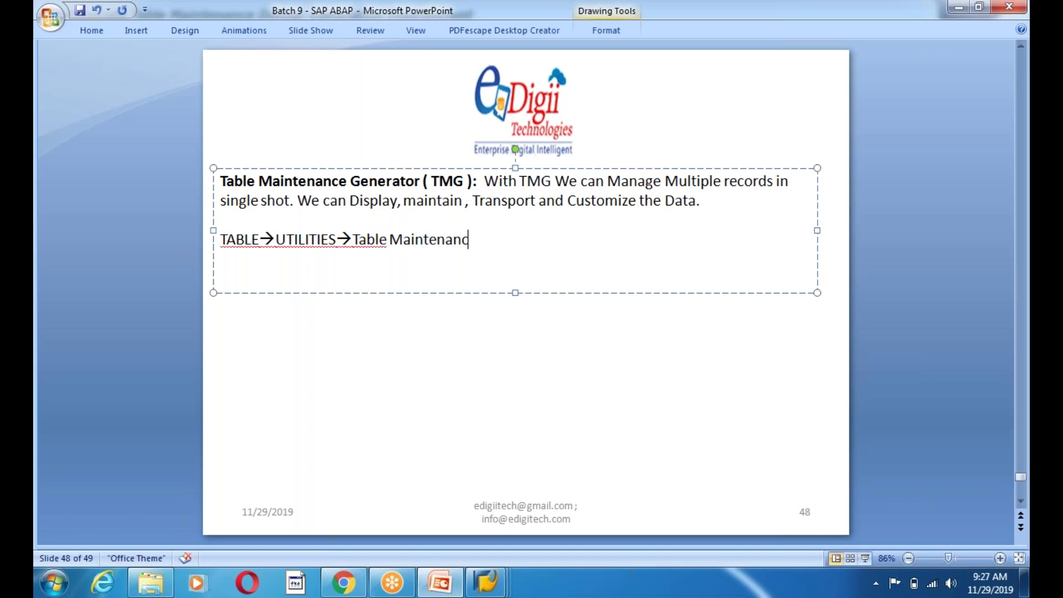
{"action": "type", "text": "e generator"}
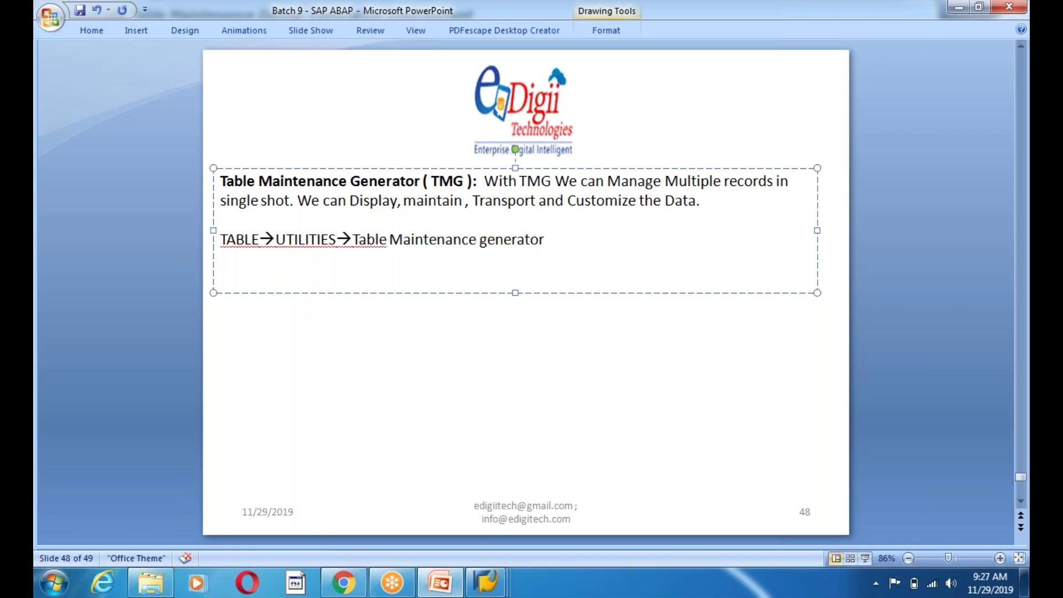
{"action": "key", "text": "Return"}
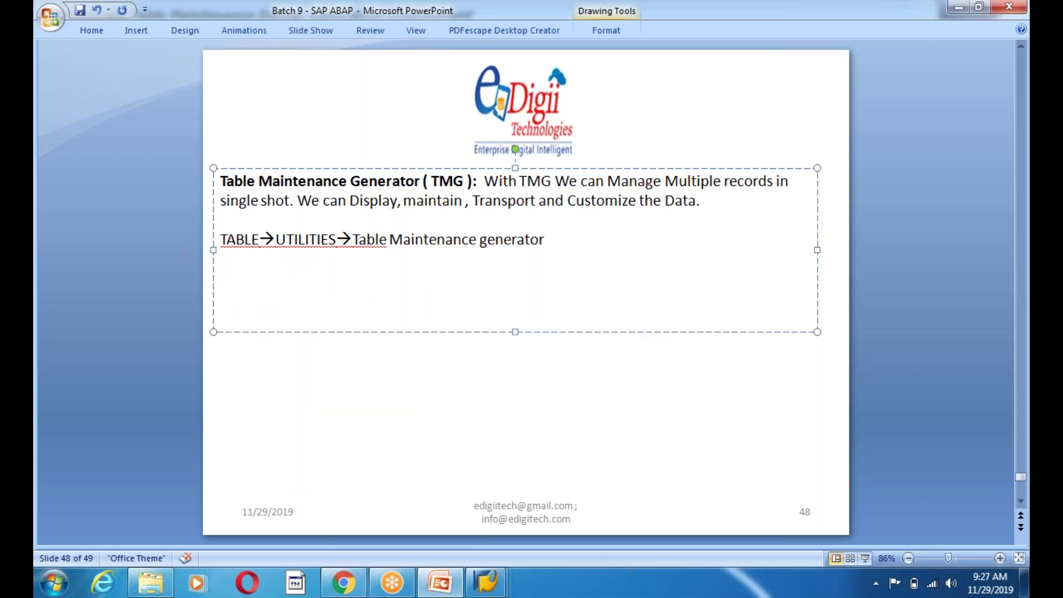
{"action": "right_click", "coordinate": [285, 244]}
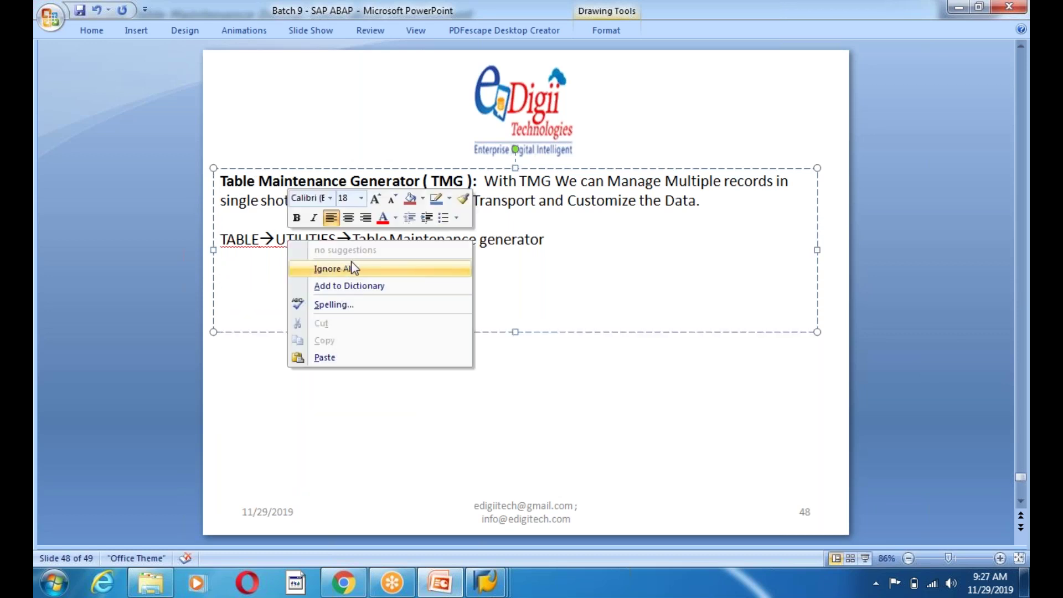
{"action": "left_click", "coordinate": [353, 264]}
{"action": "right_click", "coordinate": [354, 243]}
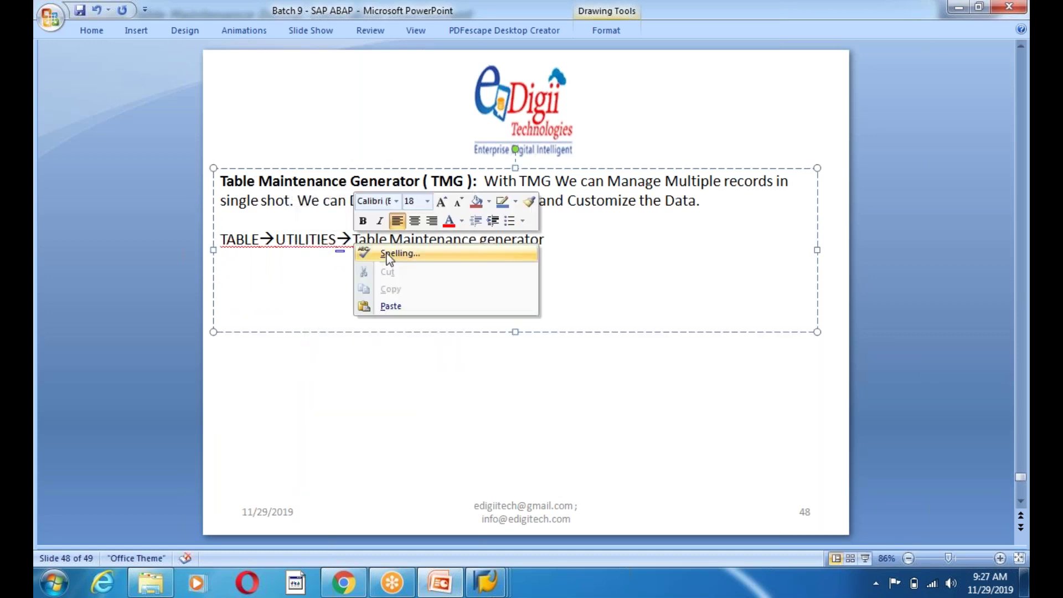
{"action": "left_click", "coordinate": [377, 289]}
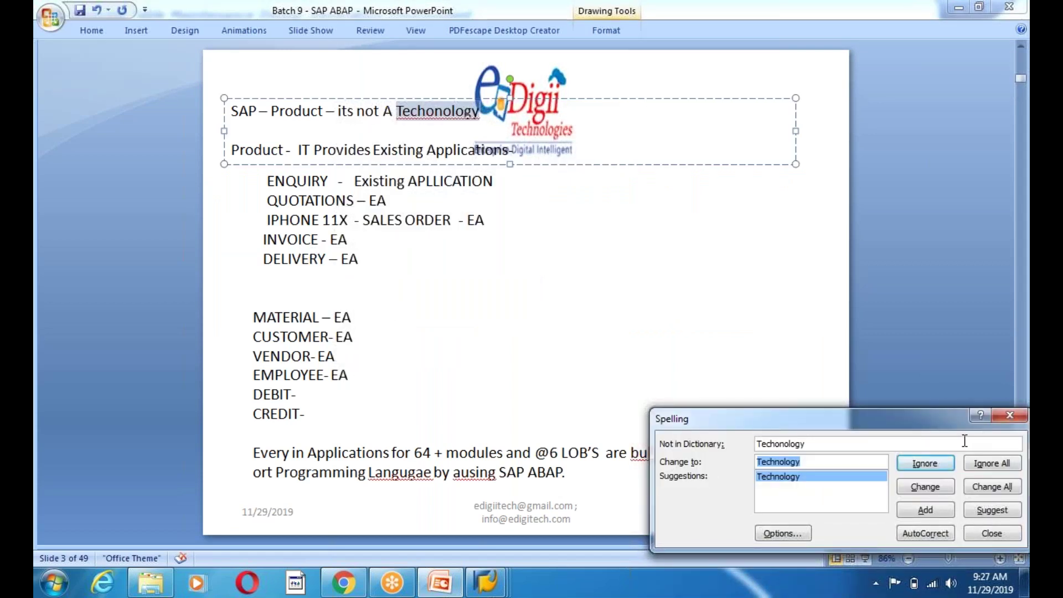
{"action": "left_click", "coordinate": [1019, 415]}
{"action": "left_click", "coordinate": [513, 358]}
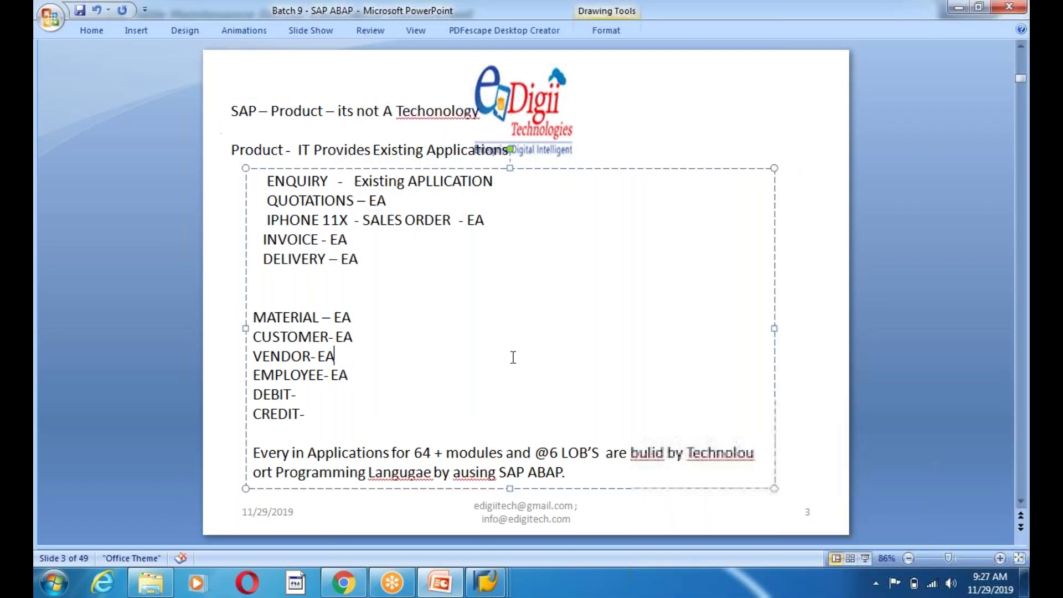
- Return to the Table Maintenance Generator slide, slide 48, and place the cursor at the end of its path line
{"action": "left_click_drag", "start_coordinate": [1021, 79], "coordinate": [1022, 496]}
{"action": "scroll", "coordinate": [368, 351], "scroll_direction": "up", "scroll_amount": 3}
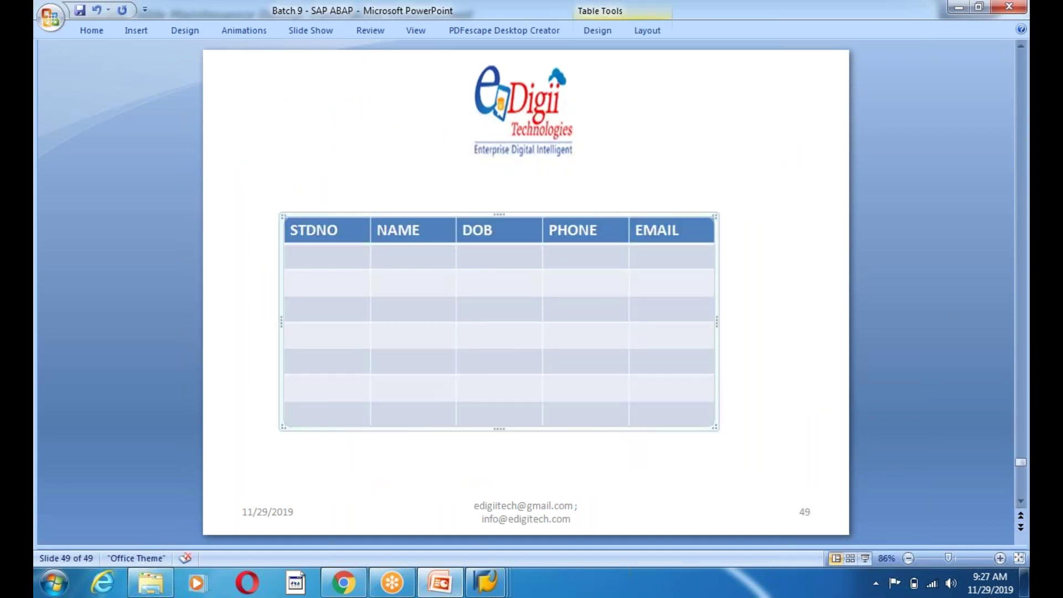
{"action": "left_click", "coordinate": [472, 393]}
{"action": "scroll", "coordinate": [476, 396], "scroll_direction": "down", "scroll_amount": 3}
{"action": "left_click", "coordinate": [392, 382]}
{"action": "scroll", "coordinate": [526, 293], "scroll_direction": "up", "scroll_amount": 1}
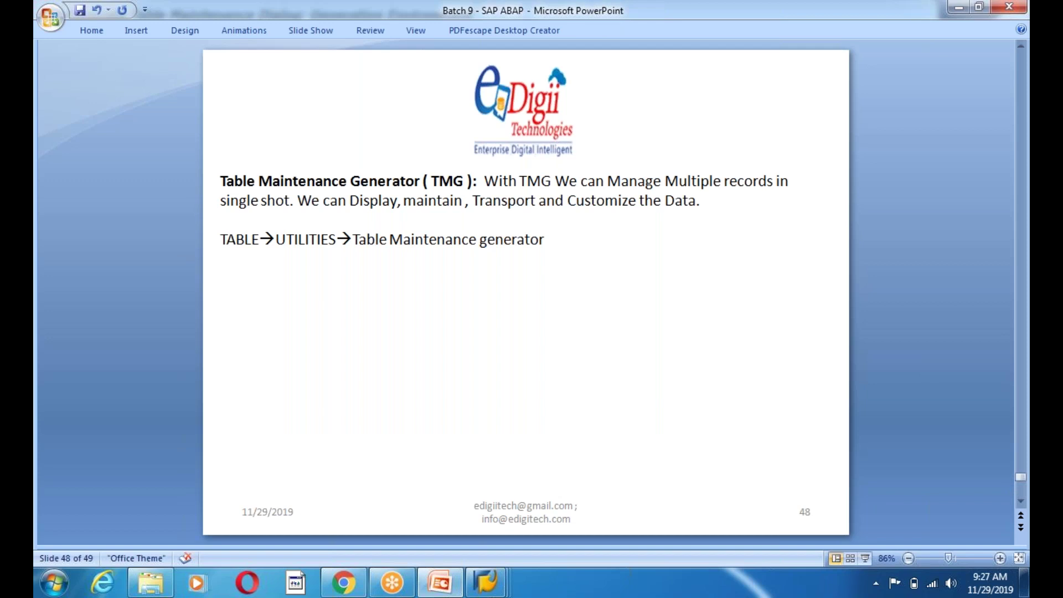
{"action": "left_click", "coordinate": [547, 241]}
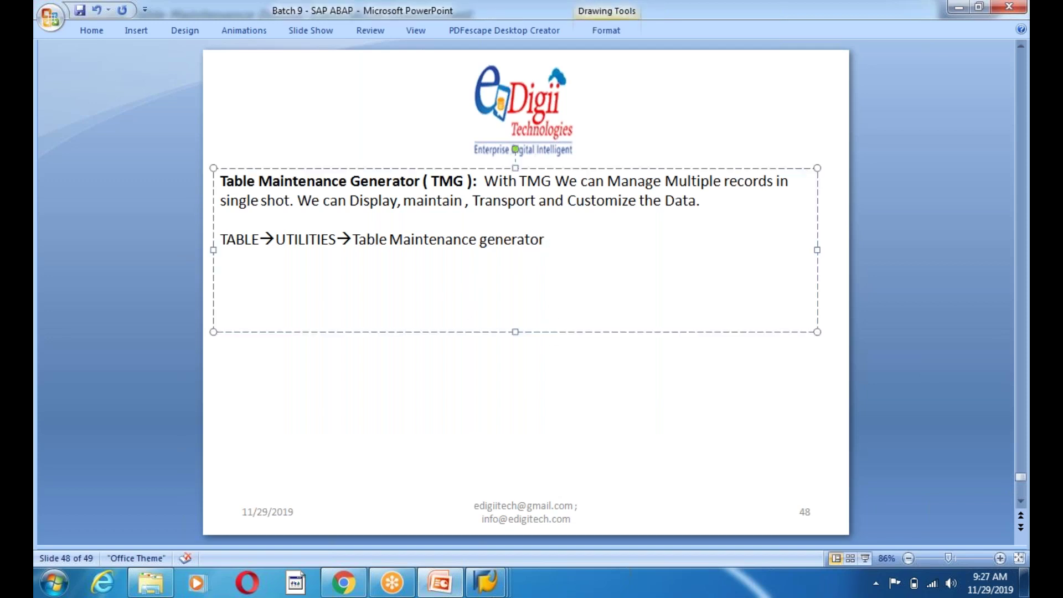
- Switch to the SAP Generate Table Maintenance Dialog window and look up its transaction code in the system information
{"action": "mouse_move", "coordinate": [485, 581]}
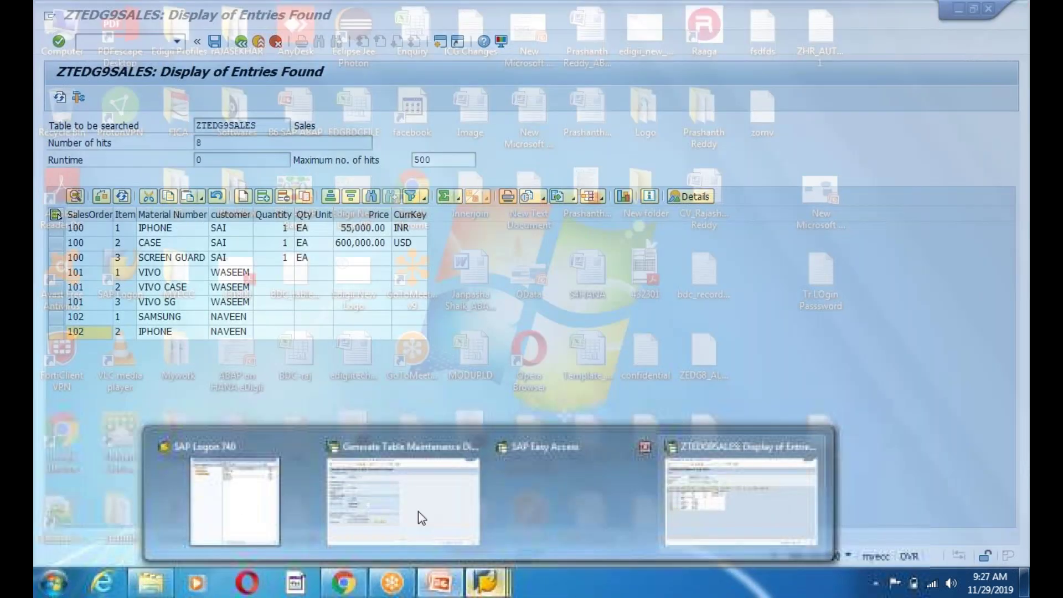
{"action": "left_click", "coordinate": [418, 513]}
{"action": "left_click", "coordinate": [849, 557]}
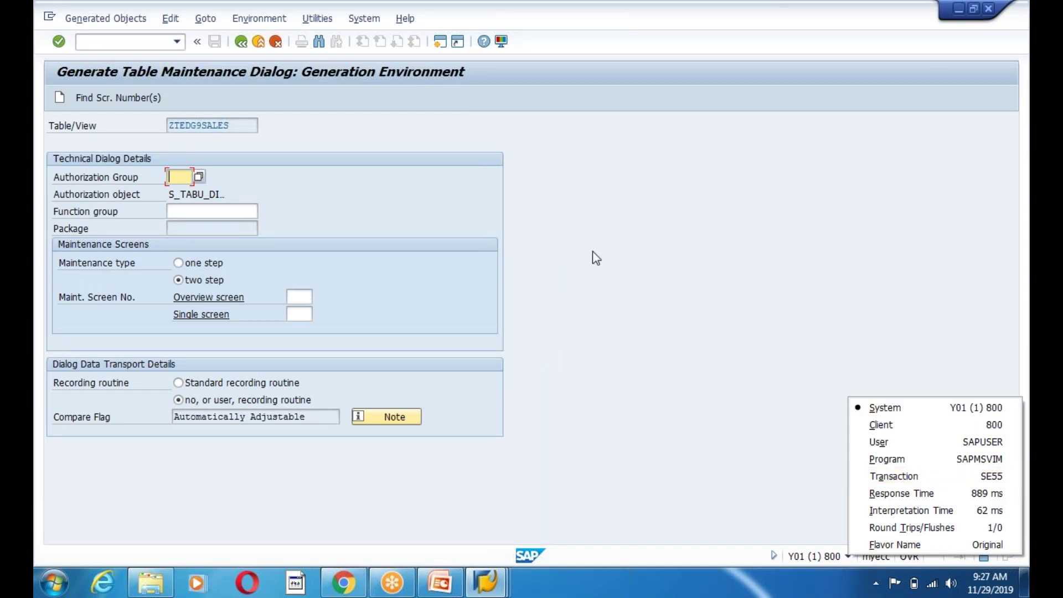
{"action": "left_click", "coordinate": [591, 497]}
- Switch back to PowerPoint and list the transaction codes SE54 and SE55 below the path line, with a dash after SE54
{"action": "key", "text": "alt+Tab"}
{"action": "key", "text": "Return"}
{"action": "key", "text": "Return"}
{"action": "type", "text": "S"}
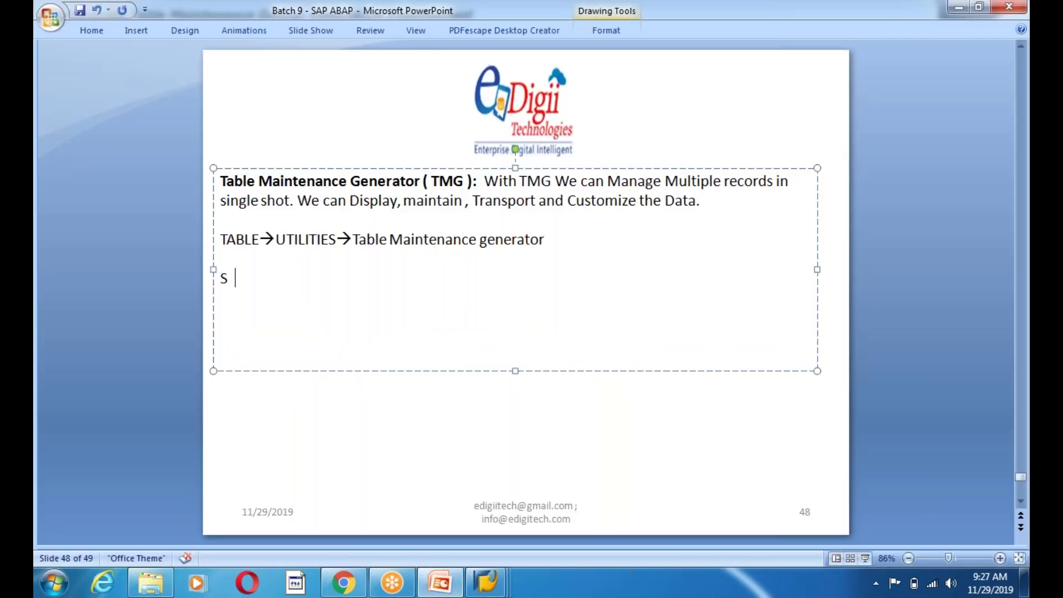
{"action": "type", "text": "E%"}
{"action": "key", "text": "BackSpace"}
{"action": "type", "text": "%$"}
{"action": "key", "text": "BackSpace"}
{"action": "key", "text": "BackSpace"}
{"action": "type", "text": "54"}
{"action": "key", "text": "Return"}
{"action": "type", "text": "SE55"}
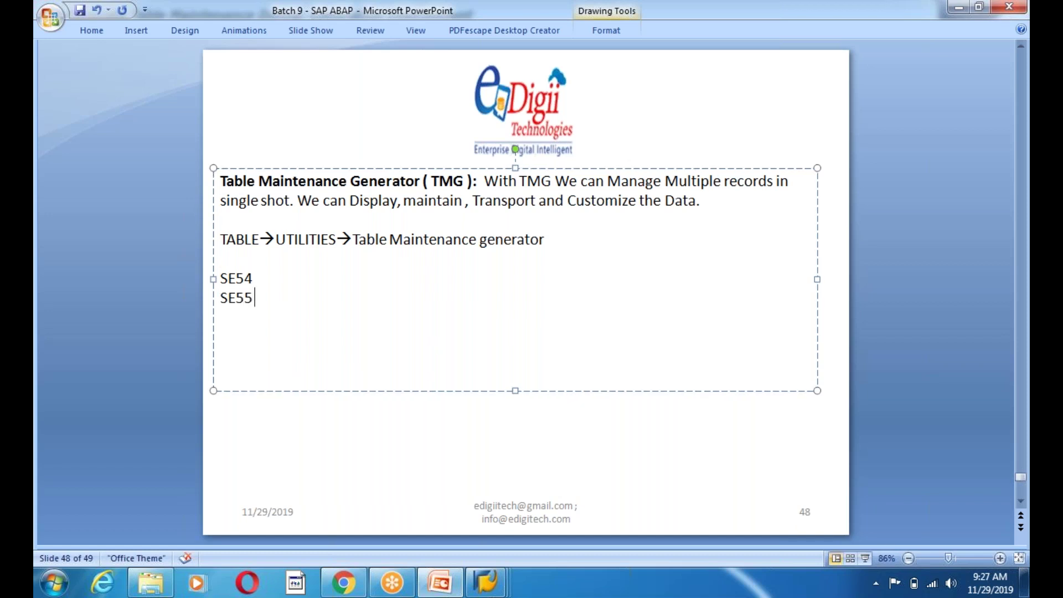
{"action": "left_click", "coordinate": [263, 275]}
{"action": "type", "text": "-  T"}
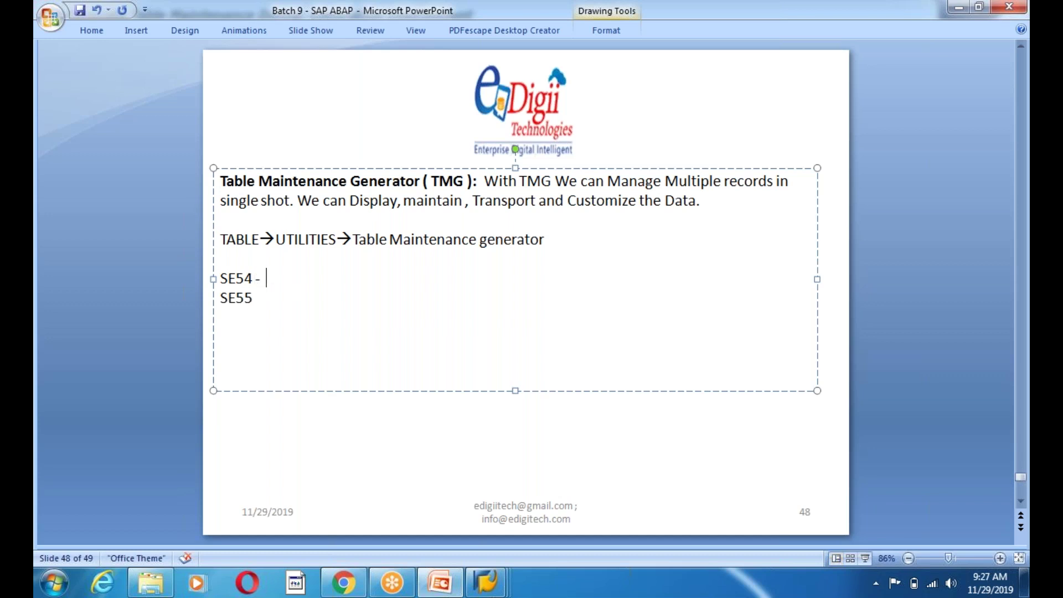
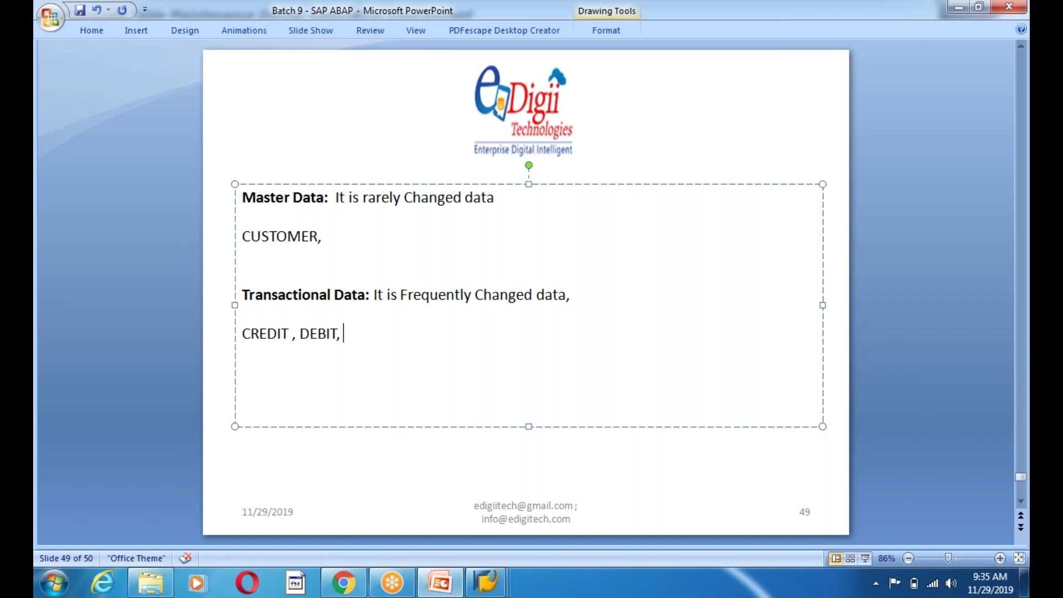
- On the Master Data slide, extend the transactional data examples with "SALES ORDER, PURCHASE ORDER,"
{"action": "left_click", "coordinate": [329, 236]}
{"action": "left_click", "coordinate": [357, 340]}
{"action": "key", "text": "Escape"}
{"action": "left_click", "coordinate": [355, 335]}
{"action": "type", "text": "SALES ORDER, PUR"}
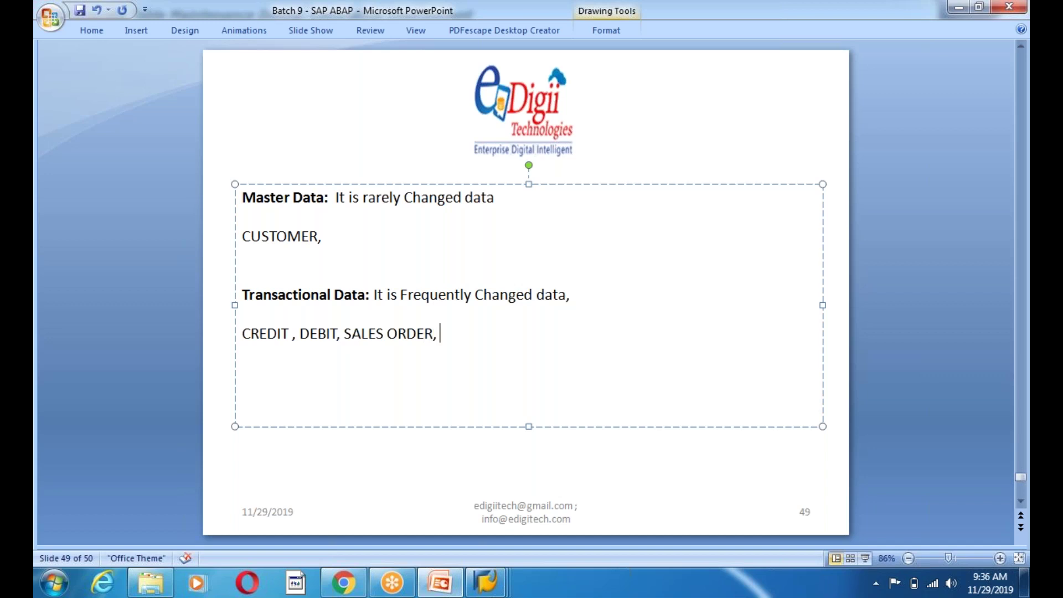
{"action": "type", "text": "CHASE ORDER,"}
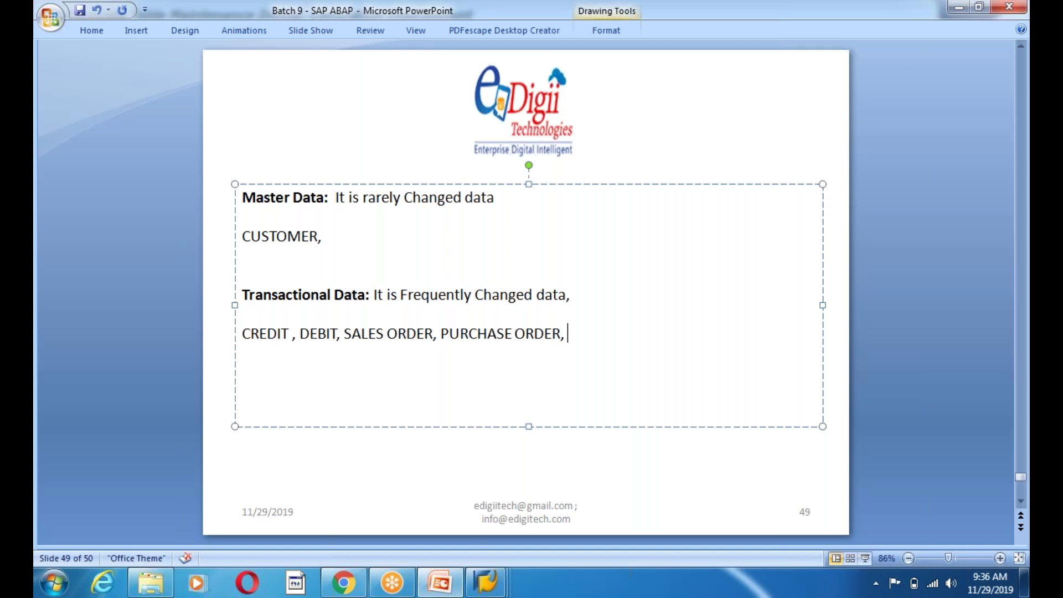
- Add "VENDOR, EMPLOYEE" after CUSTOMER in the master data examples
{"action": "left_click", "coordinate": [368, 240]}
{"action": "type", "text": "VENDOR,"}
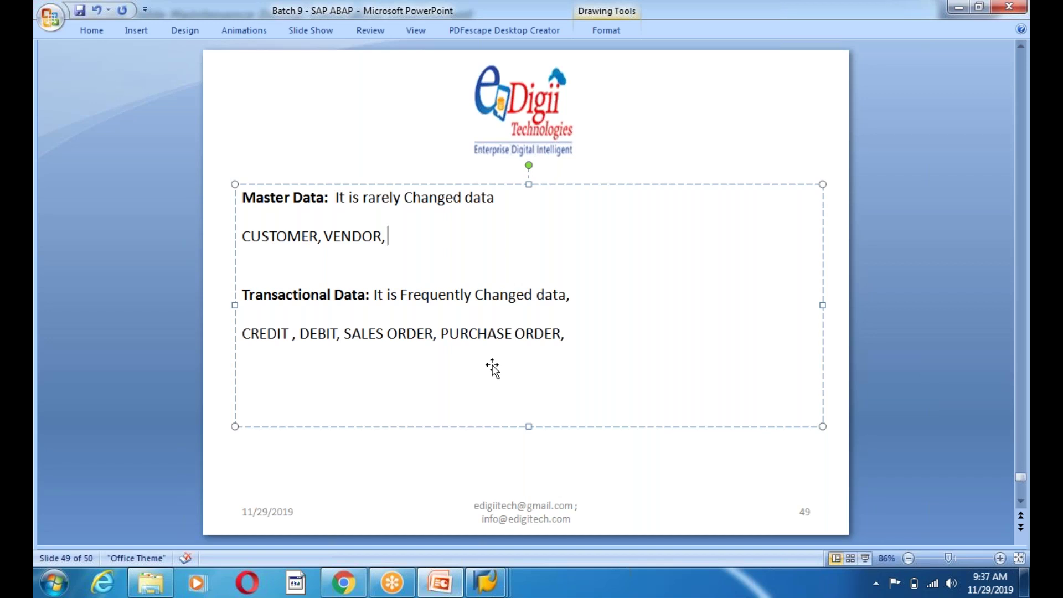
{"action": "left_click_drag", "start_coordinate": [442, 334], "coordinate": [579, 338]}
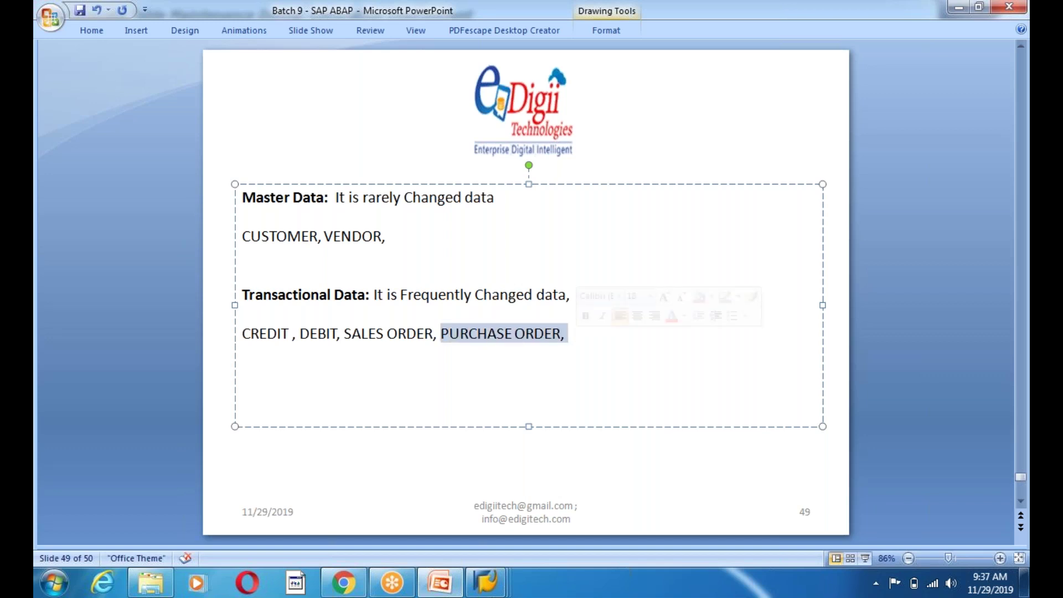
{"action": "left_click", "coordinate": [560, 339]}
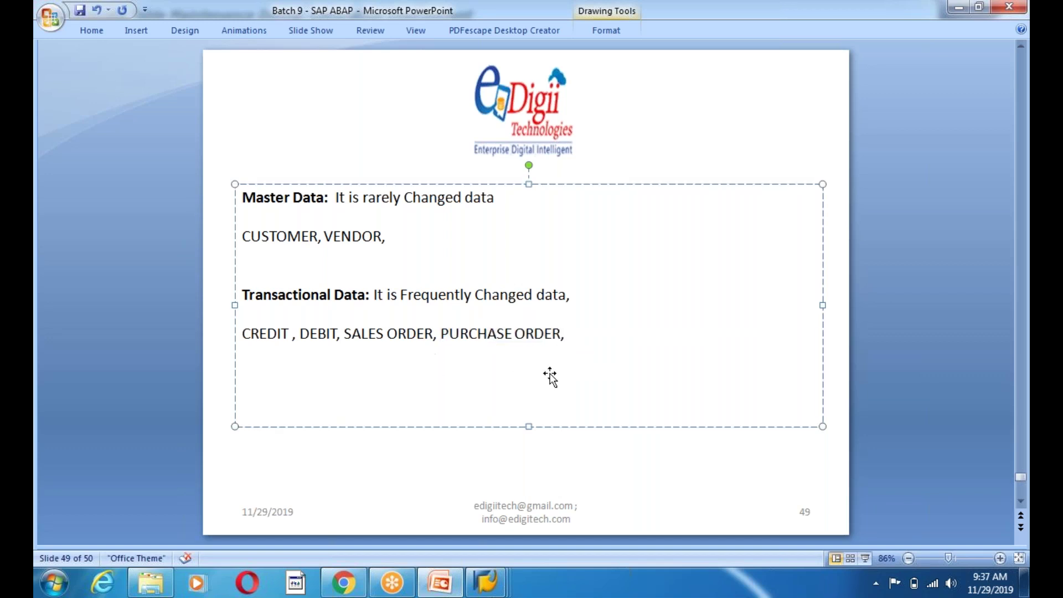
{"action": "left_click", "coordinate": [419, 240]}
{"action": "type", "text": "EMPLOYEE"}
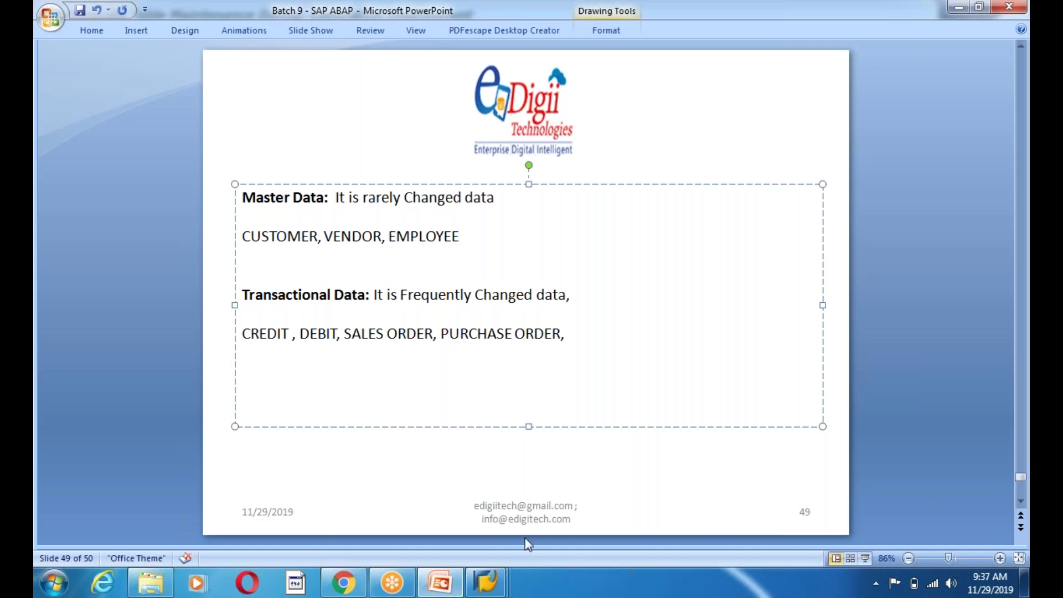
- Add "SALRY" to the transactional data examples and shift the text box slightly up and to the left
{"action": "left_click", "coordinate": [568, 334]}
{"action": "type", "text": "SALRY"}
{"action": "left_click", "coordinate": [424, 236]}
{"action": "left_click", "coordinate": [609, 336]}
{"action": "left_click_drag", "start_coordinate": [475, 242], "coordinate": [197, 242]}
{"action": "mouse_move", "coordinate": [629, 334]}
{"action": "left_mouse_down"}
{"action": "mouse_move", "coordinate": [601, 332]}
{"action": "mouse_move", "coordinate": [631, 339]}
{"action": "mouse_move", "coordinate": [612, 329]}
{"action": "left_mouse_up"}
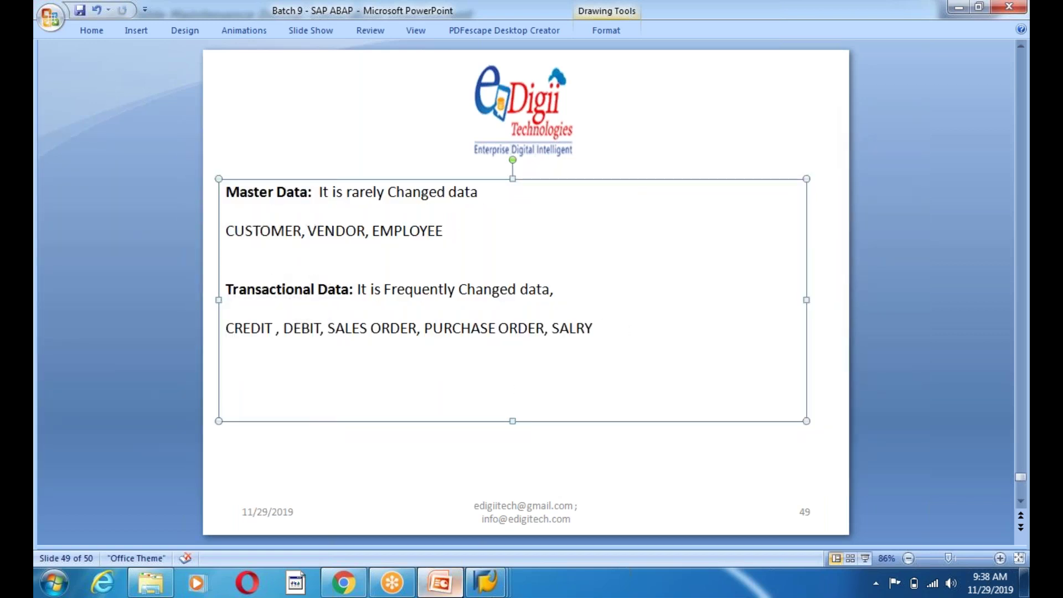
- Switch to SAP, leave the maintenance generator and open table ZTEDG9SALES for creating entries, accepting the cross-client notice
{"action": "mouse_move", "coordinate": [484, 590]}
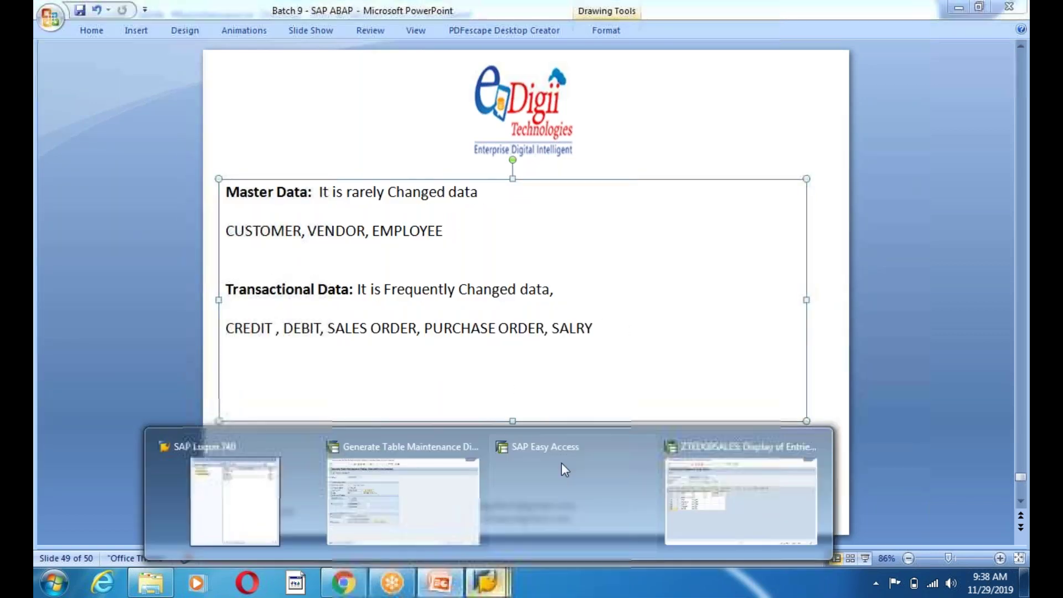
{"action": "left_click", "coordinate": [394, 518]}
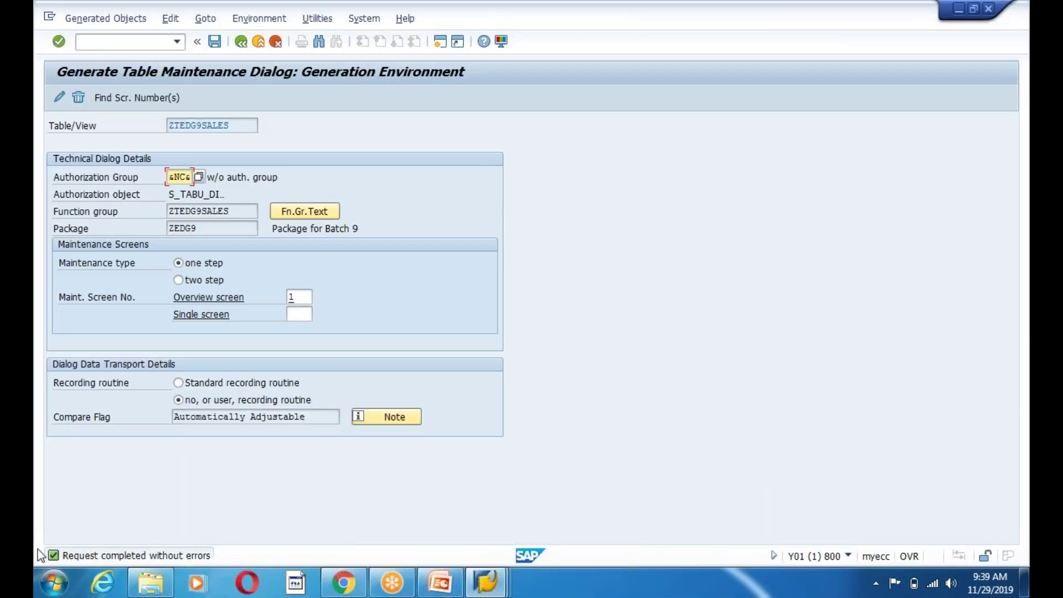
{"action": "left_click", "coordinate": [241, 42]}
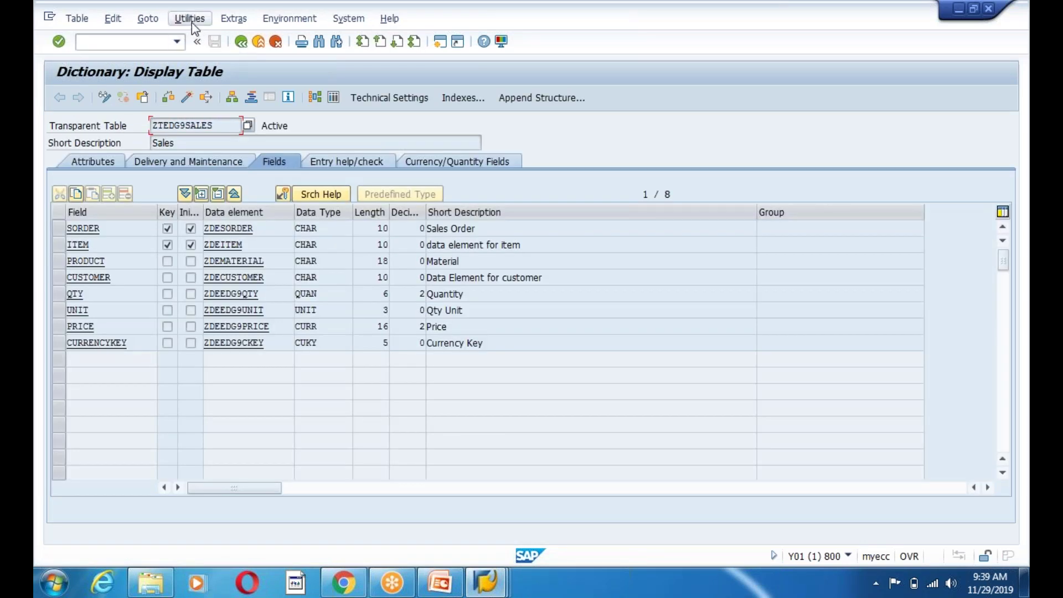
{"action": "left_click", "coordinate": [190, 18]}
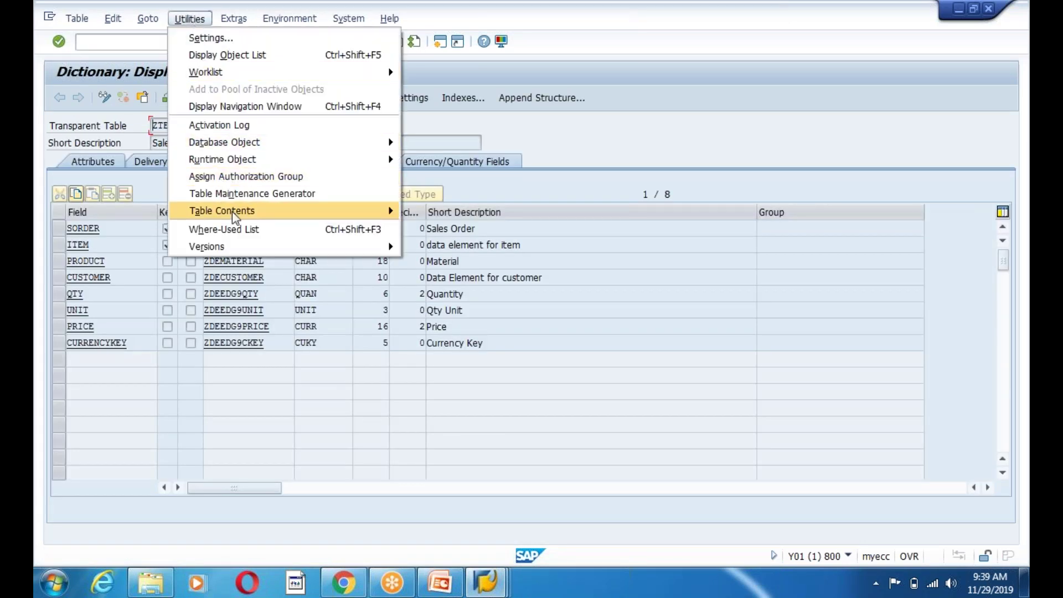
{"action": "mouse_move", "coordinate": [232, 211]}
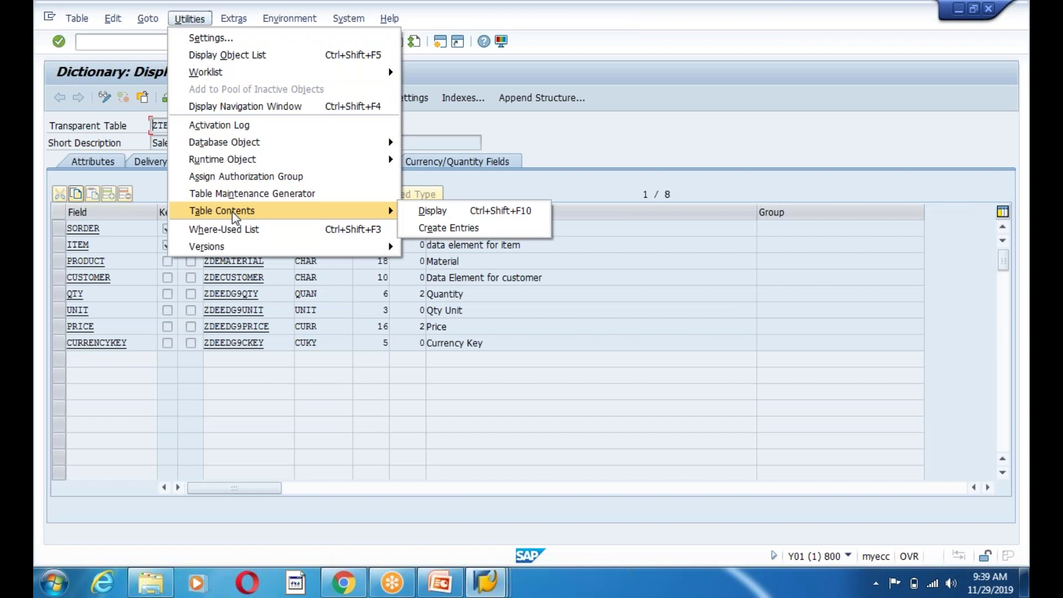
{"action": "left_click", "coordinate": [495, 230]}
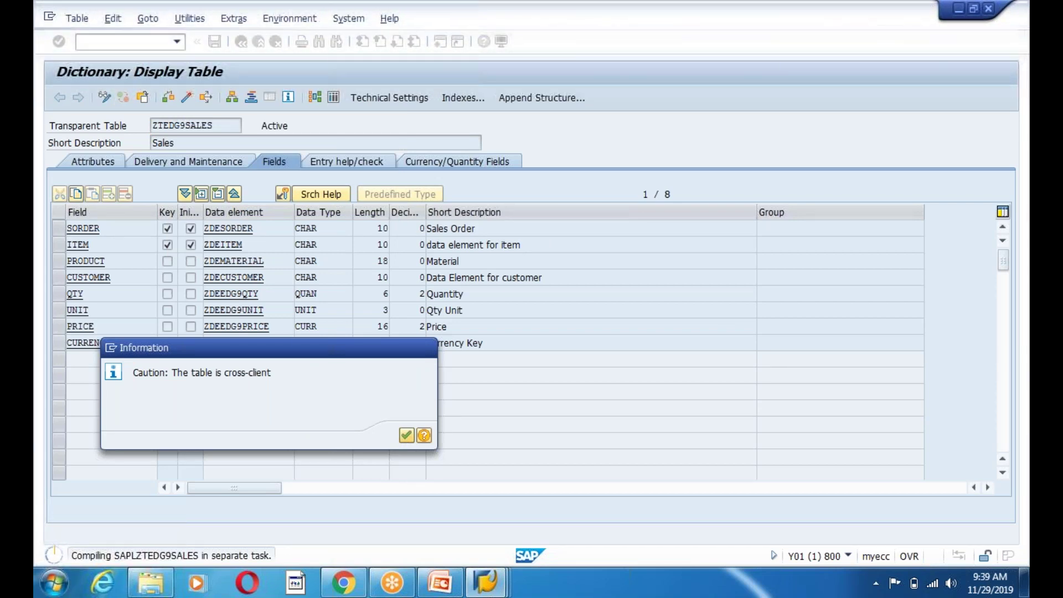
{"action": "key", "text": "Return"}
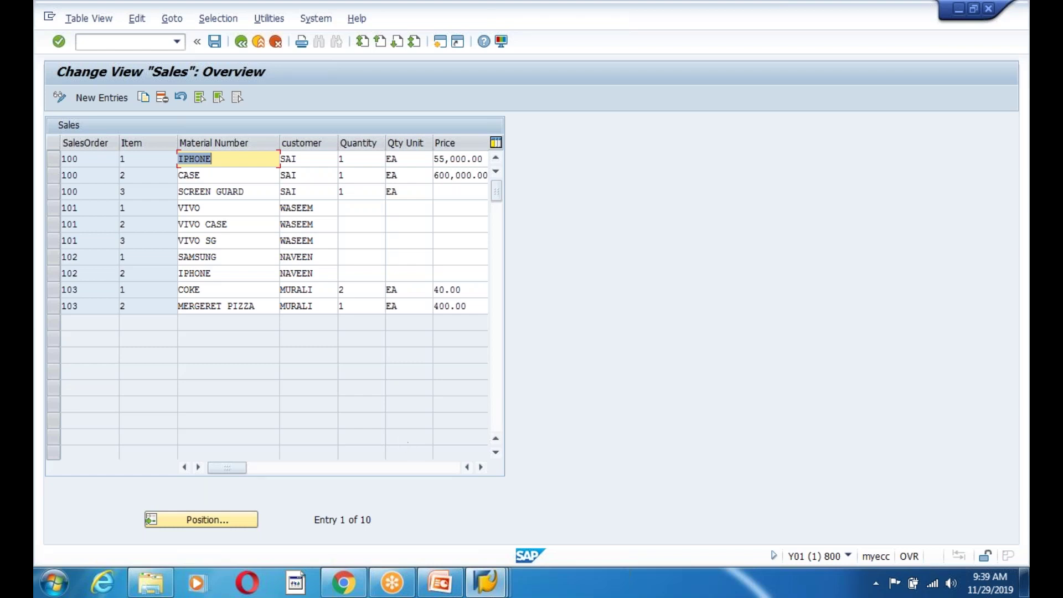
- For sales order 101, enter quantity 1 with unit EA for item 1 and quantity 2 with unit EA for item 2
{"action": "left_click", "coordinate": [75, 163]}
{"action": "left_click", "coordinate": [116, 288]}
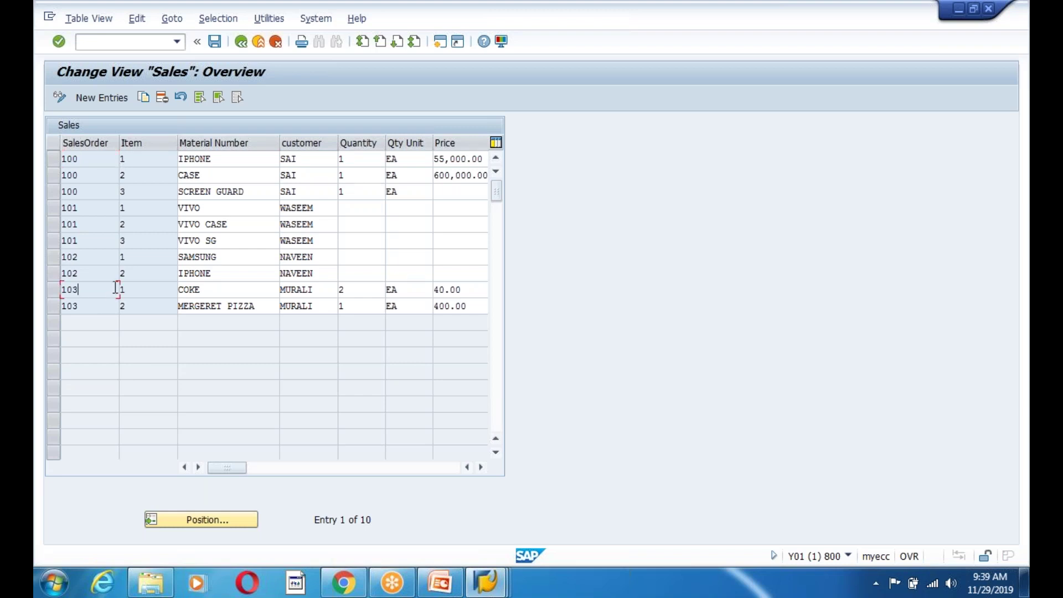
{"action": "left_click", "coordinate": [356, 207]}
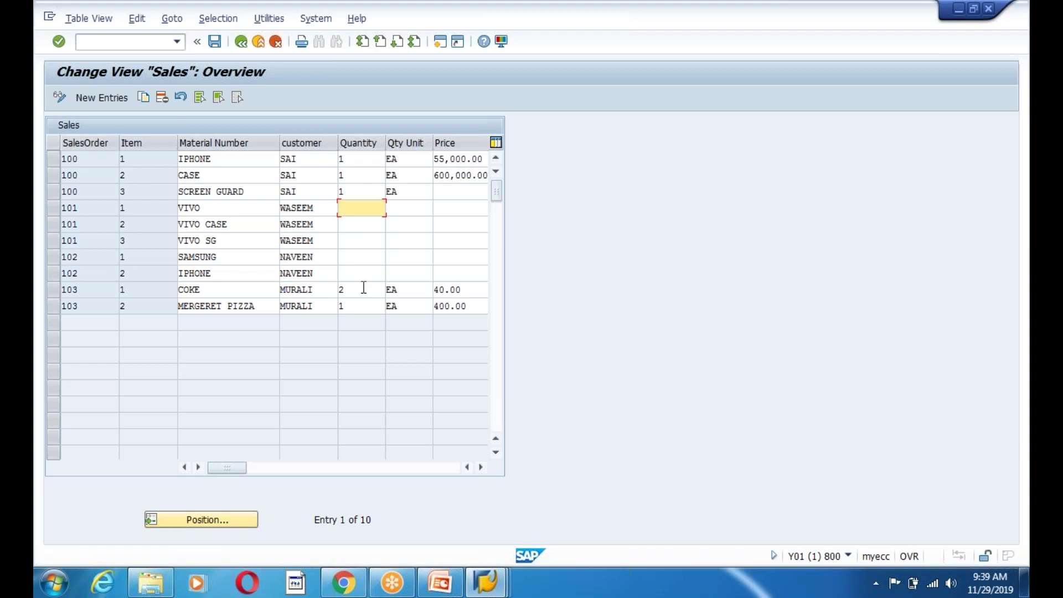
{"action": "type", "text": "1"}
{"action": "left_click", "coordinate": [401, 213]}
{"action": "type", "text": "EA"}
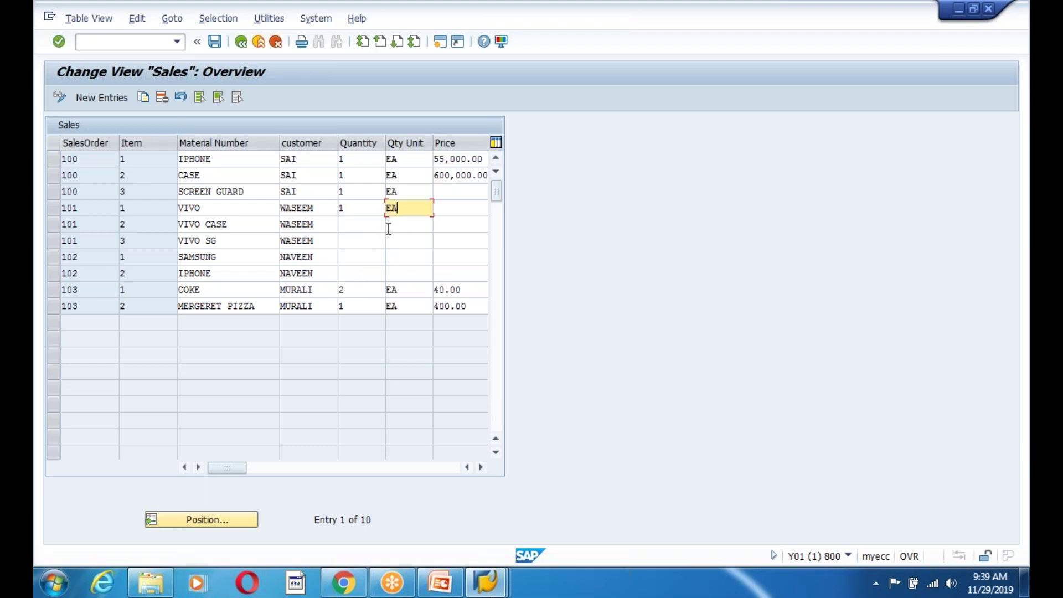
{"action": "left_click", "coordinate": [359, 230]}
{"action": "type", "text": "2"}
{"action": "left_click", "coordinate": [413, 228]}
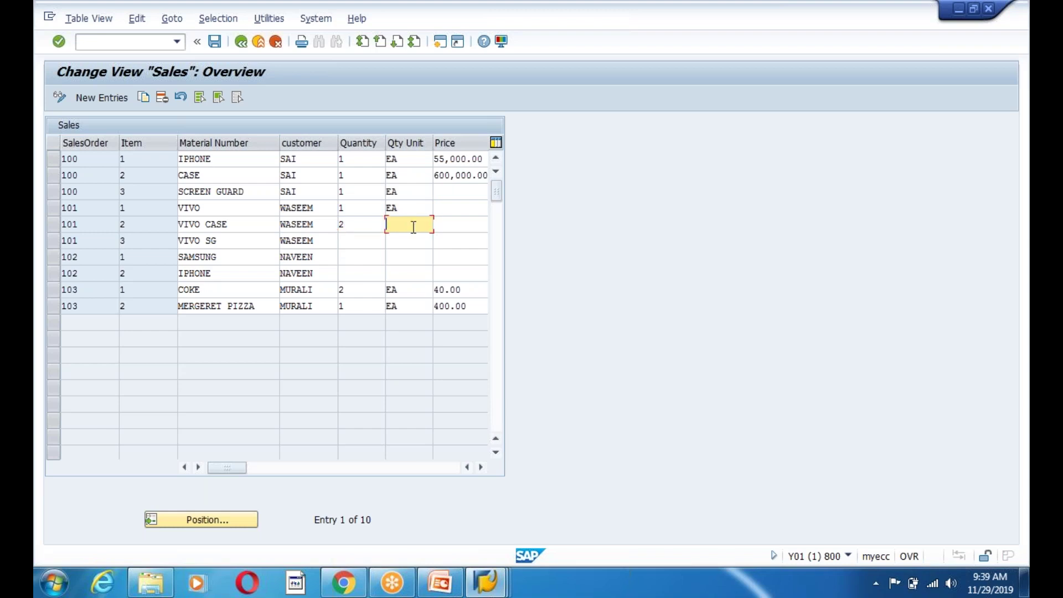
- Save the quantity and unit changes in the Sales maintenance view
{"action": "left_click", "coordinate": [350, 256]}
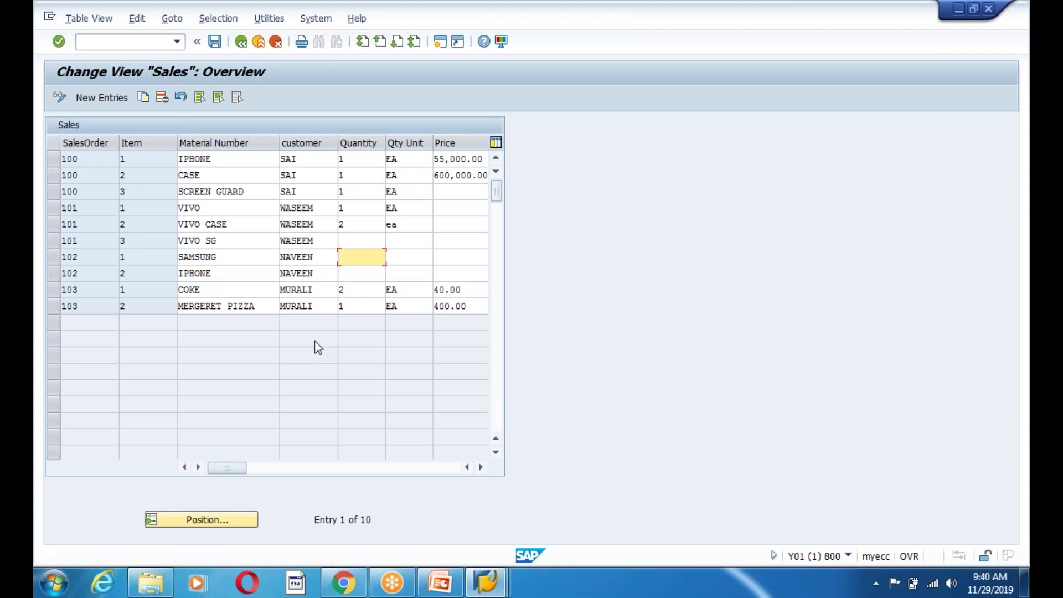
{"action": "left_click", "coordinate": [417, 274]}
{"action": "left_click", "coordinate": [344, 243]}
{"action": "left_click", "coordinate": [347, 272]}
{"action": "left_click", "coordinate": [214, 41]}
{"action": "left_click", "coordinate": [372, 247]}
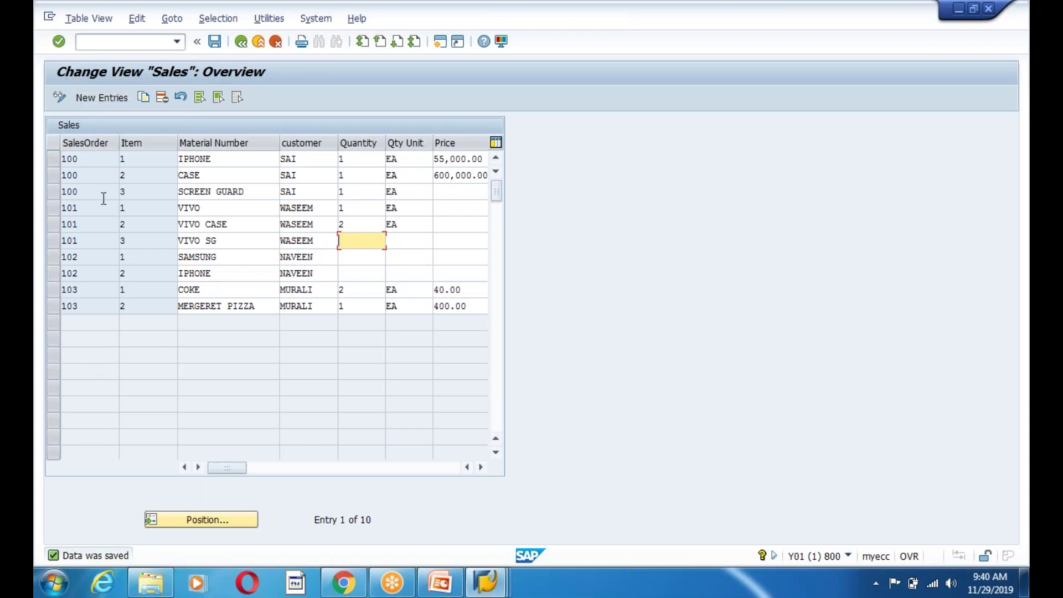
- Start a new Sales entry with the next sales order number, item 1, material SAMSUNG and the customer's name
{"action": "left_click", "coordinate": [88, 95]}
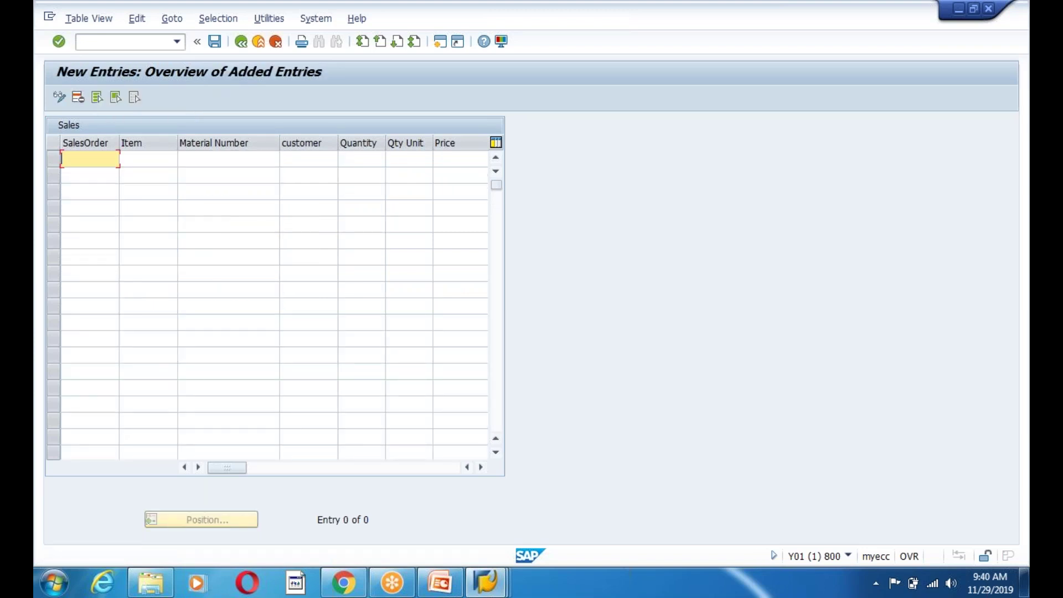
{"action": "type", "text": "105"}
{"action": "key", "text": "Tab"}
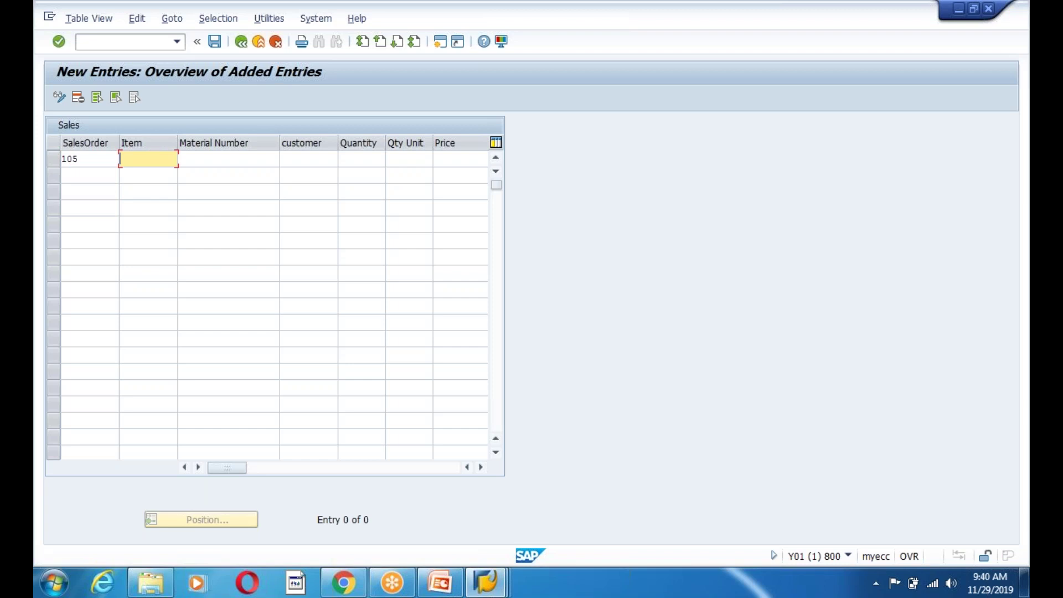
{"action": "type", "text": "1"}
{"action": "key", "text": "Tab"}
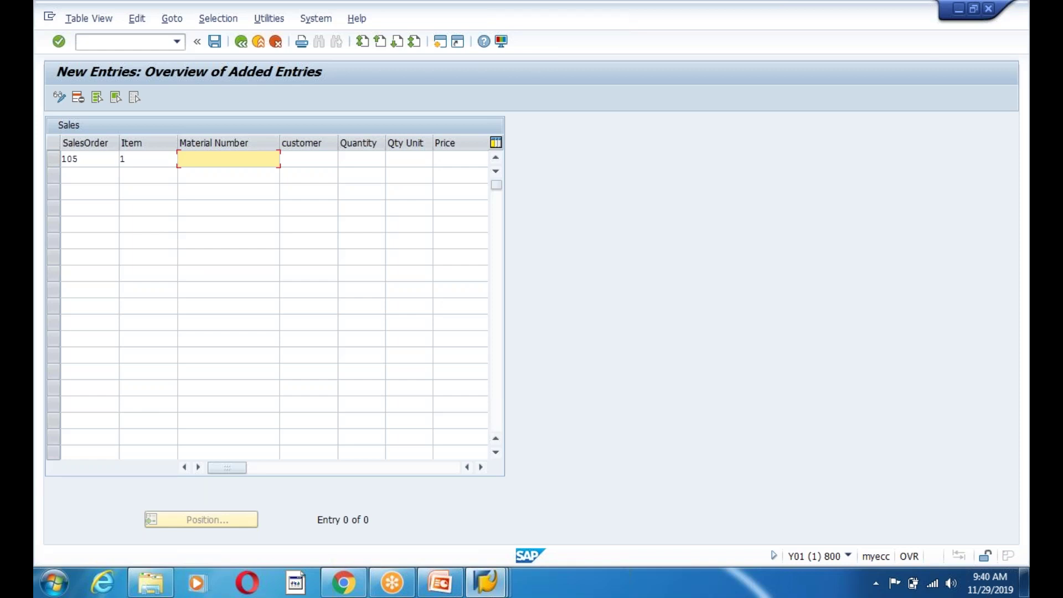
{"action": "type", "text": "samsunG"}
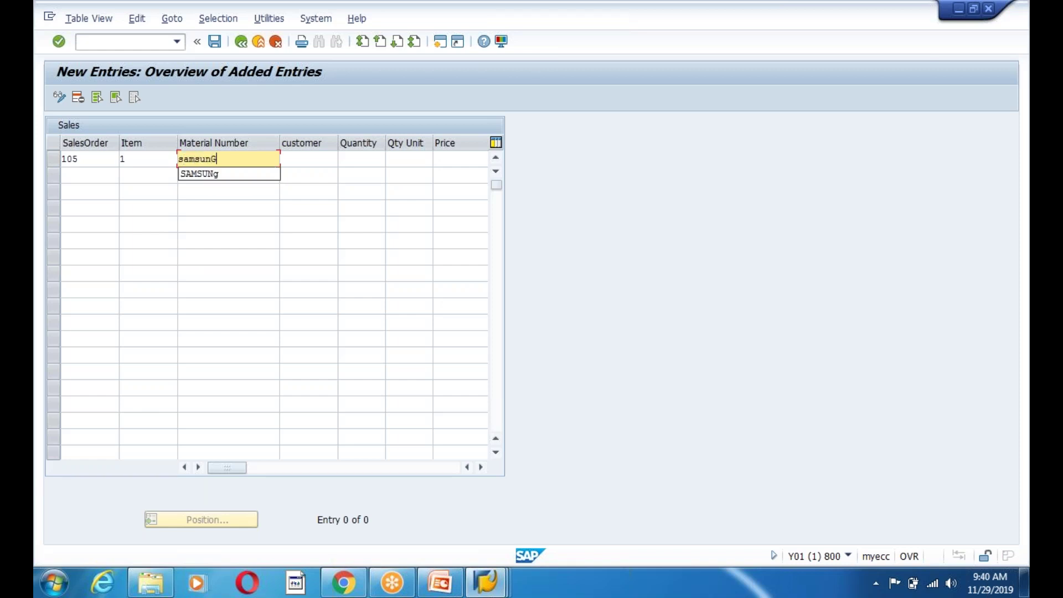
{"action": "key", "text": "Tab"}
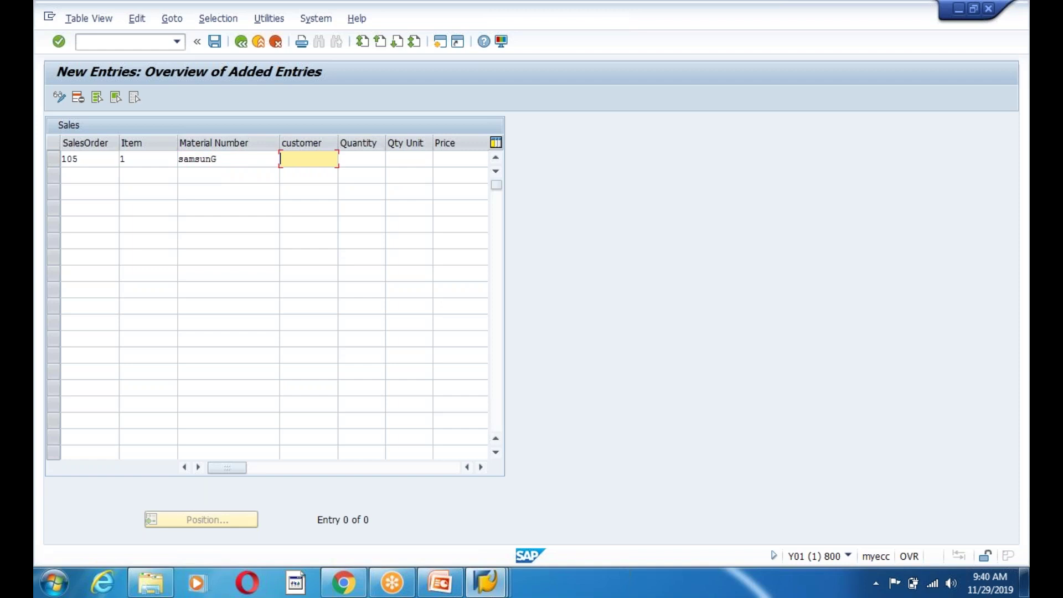
{"action": "type", "text": "sRIMUKHA"}
{"action": "key", "text": "Tab"}
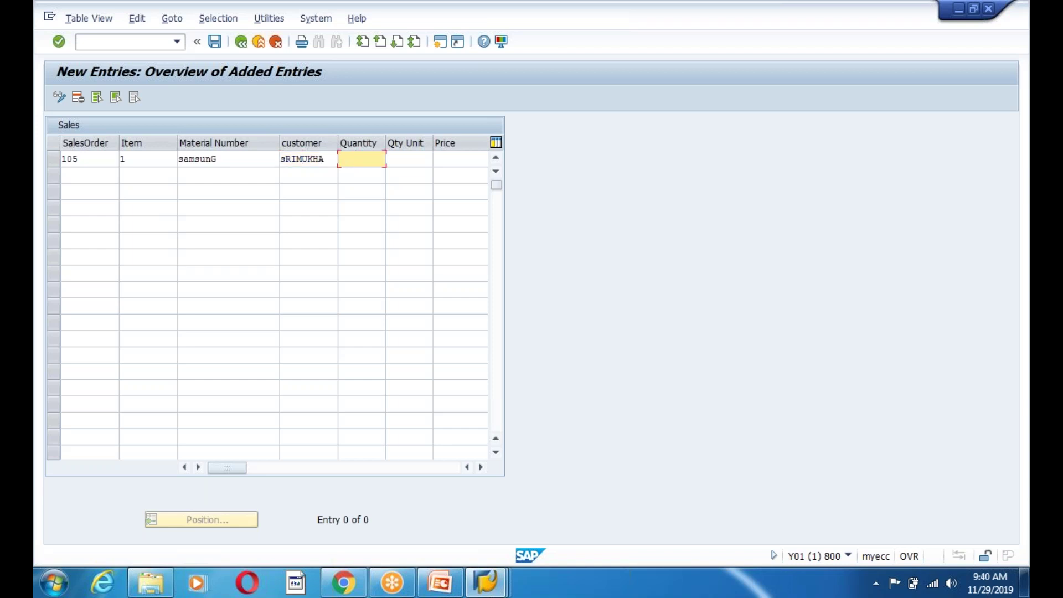
- Complete the item 1 entry with quantity 1, unit EA, price 3000 and currency INR
{"action": "type", "text": "1"}
{"action": "key", "text": "Tab"}
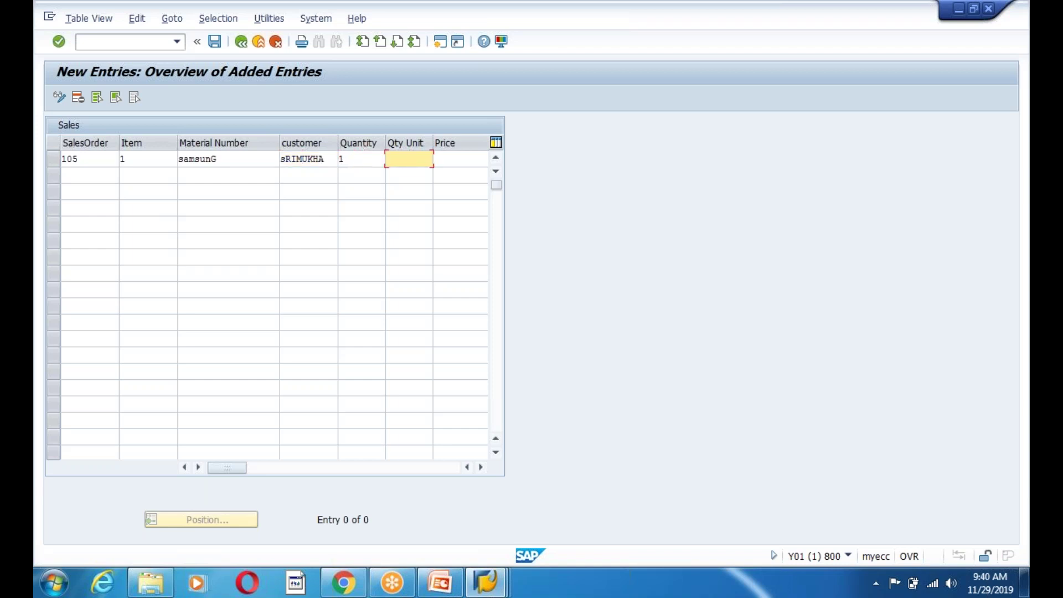
{"action": "type", "text": "ea"}
{"action": "key", "text": "Tab"}
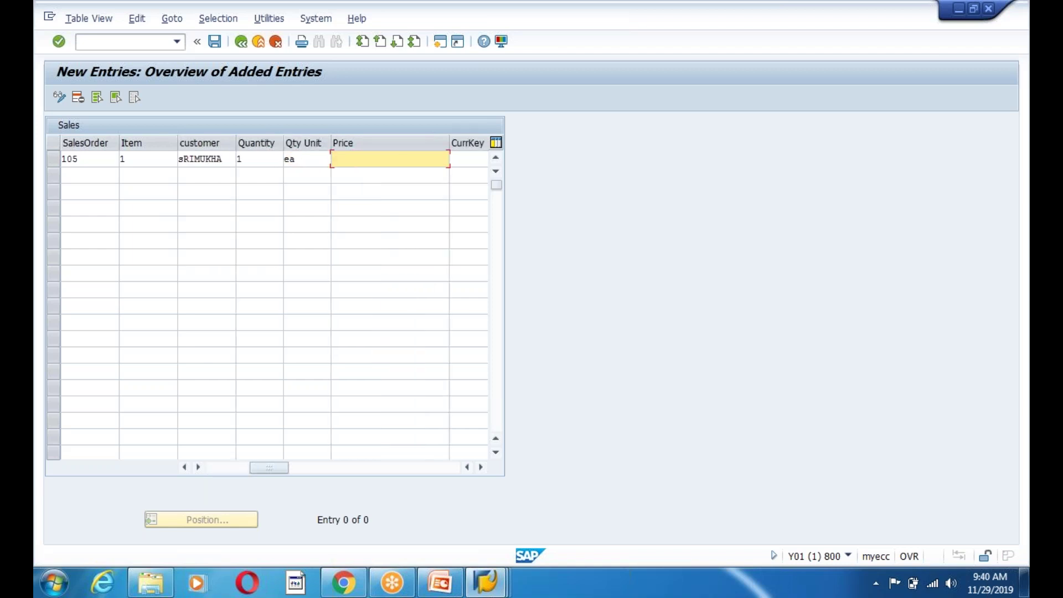
{"action": "type", "text": "3000"}
{"action": "key", "text": "Tab"}
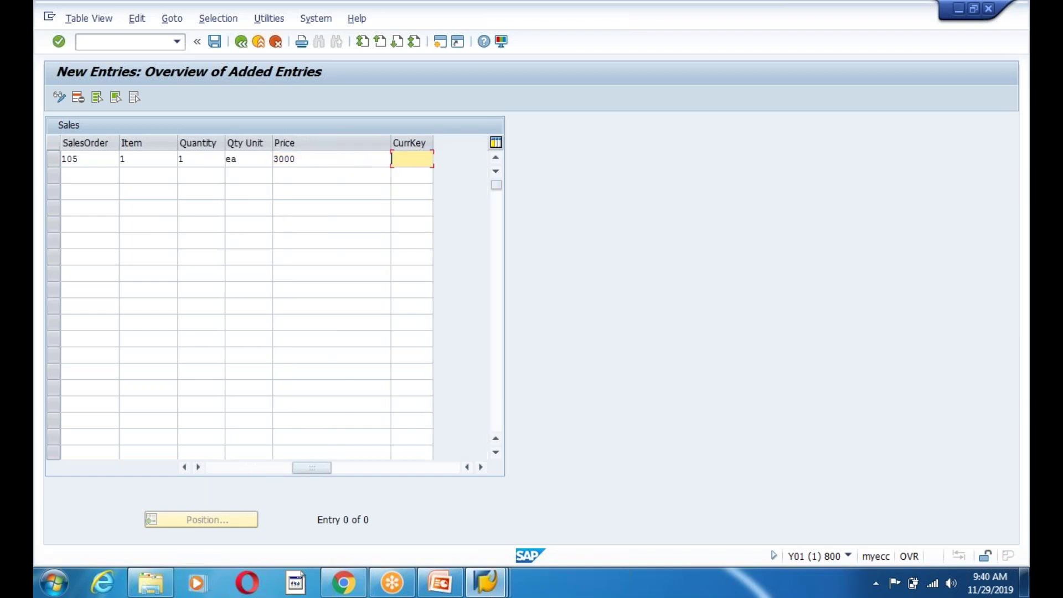
{"action": "type", "text": "inr"}
{"action": "key", "text": "Return"}
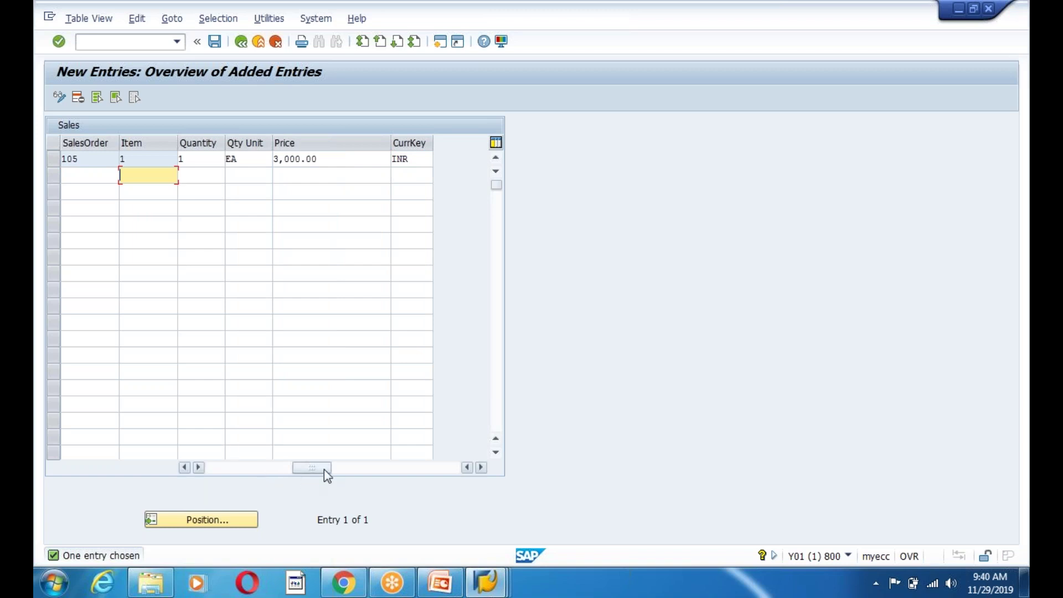
- Add a second row under the same sales order as item 2 with material HEAD PHONES
{"action": "left_click_drag", "start_coordinate": [324, 470], "coordinate": [239, 470]}
{"action": "left_click", "coordinate": [87, 179]}
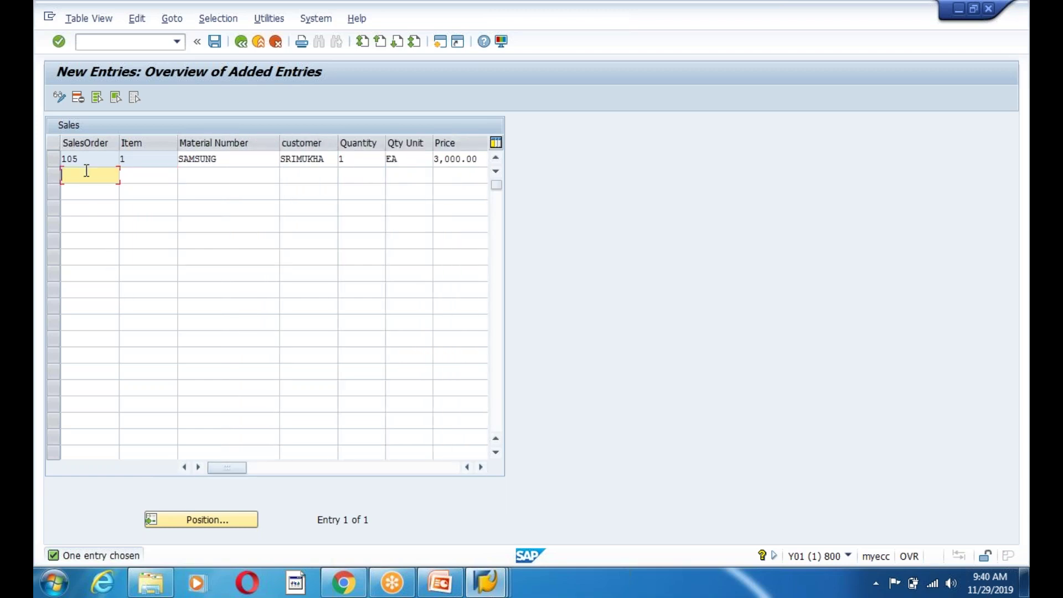
{"action": "type", "text": "105"}
{"action": "key", "text": "Tab"}
{"action": "type", "text": "2"}
{"action": "key", "text": "Tab"}
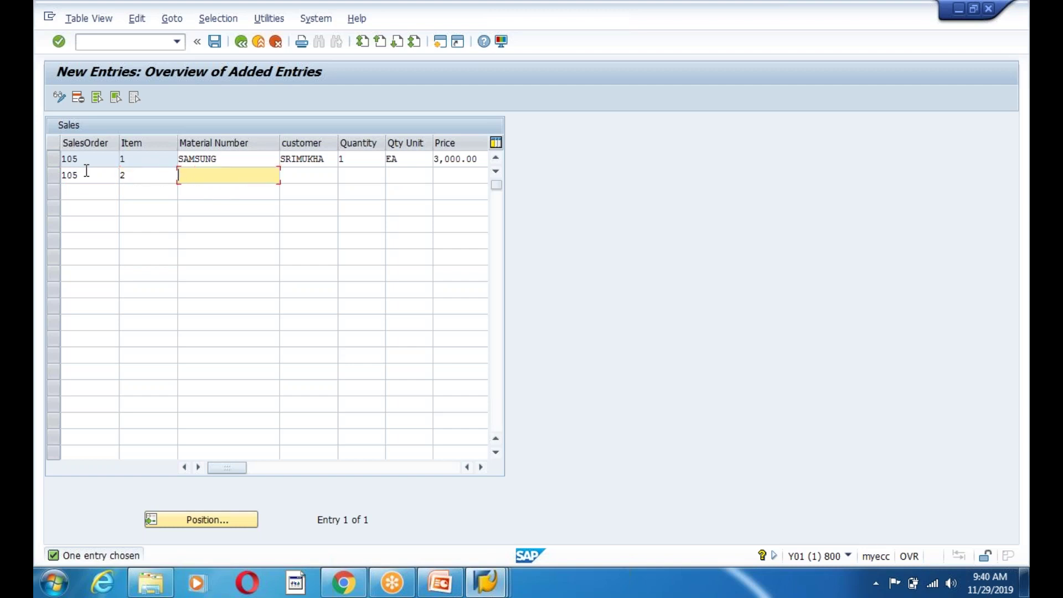
{"action": "type", "text": "hEAD pHONES"}
- Copy the customer name from item 1 into the item 2 row and append 1 to it
{"action": "left_click", "coordinate": [309, 175]}
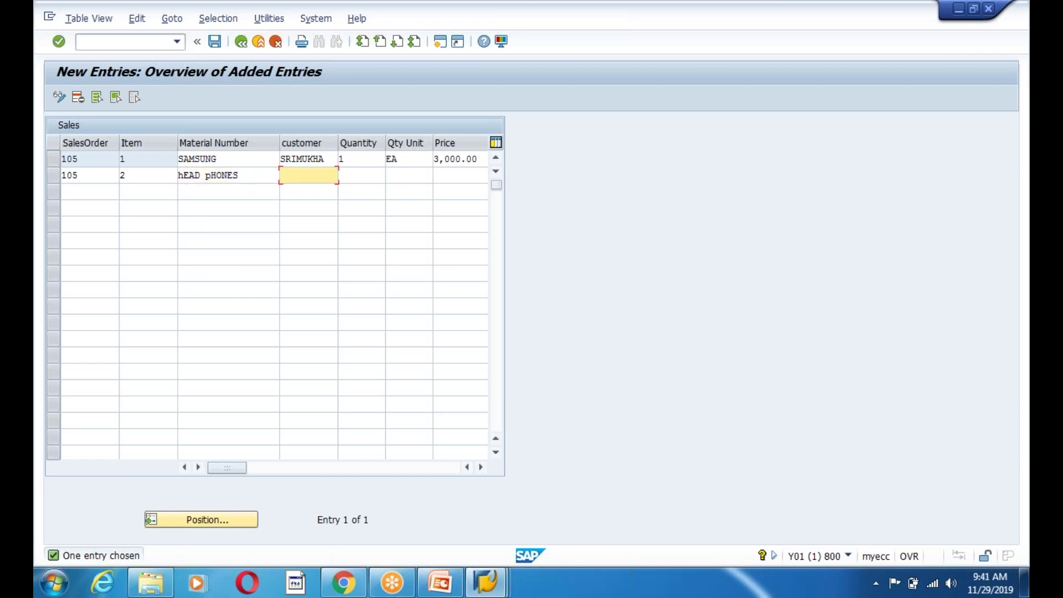
{"action": "left_click", "coordinate": [361, 175]}
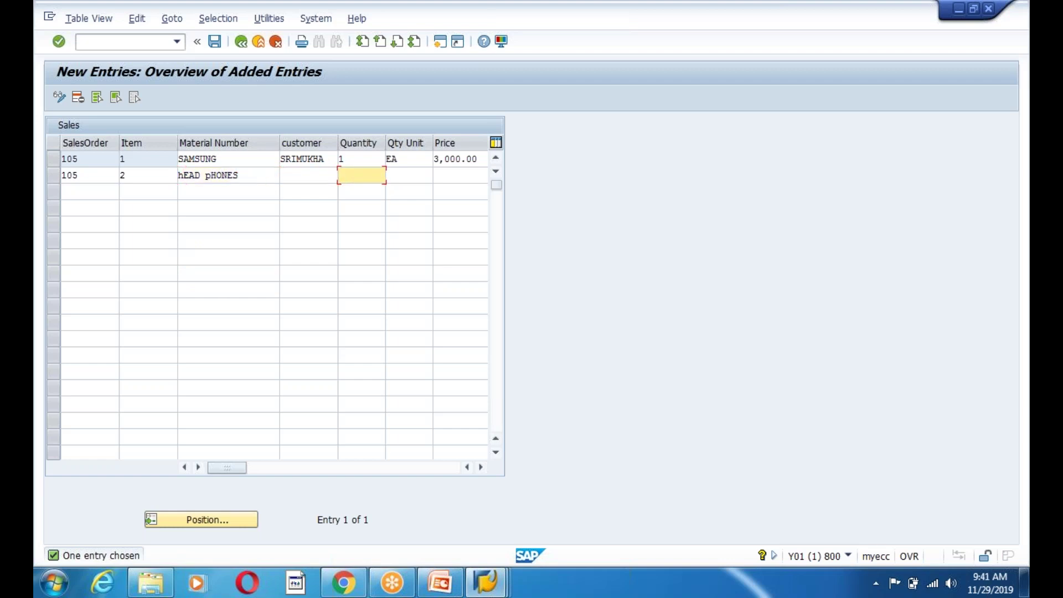
{"action": "left_click", "coordinate": [297, 175]}
{"action": "left_click_drag", "start_coordinate": [331, 159], "coordinate": [281, 159]}
{"action": "key", "text": "ctrl+c"}
{"action": "left_click", "coordinate": [285, 178]}
{"action": "key", "text": "ctrl+v"}
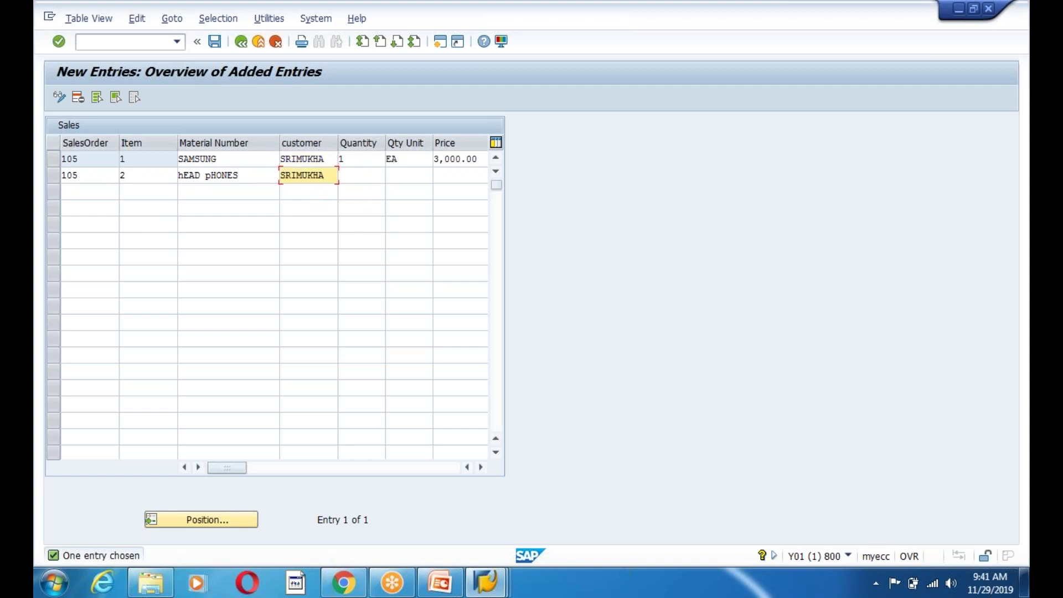
{"action": "type", "text": "1"}
- Complete the item 2 entry with quantity 1, unit EA, price 300 and currency INR
{"action": "left_click", "coordinate": [361, 182]}
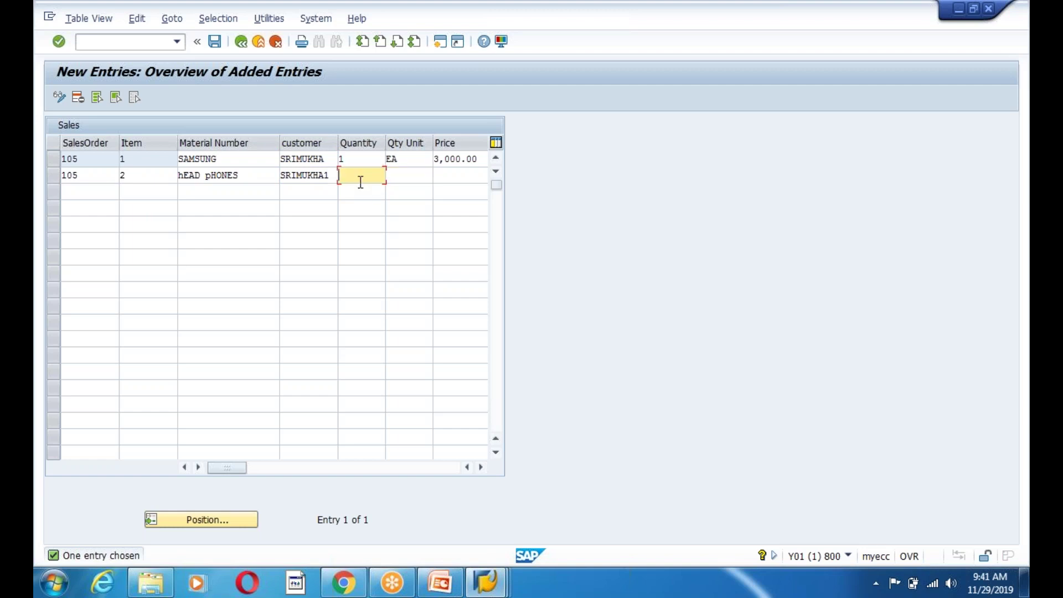
{"action": "type", "text": "1"}
{"action": "left_click", "coordinate": [407, 175]}
{"action": "type", "text": "ea"}
{"action": "left_click", "coordinate": [456, 179]}
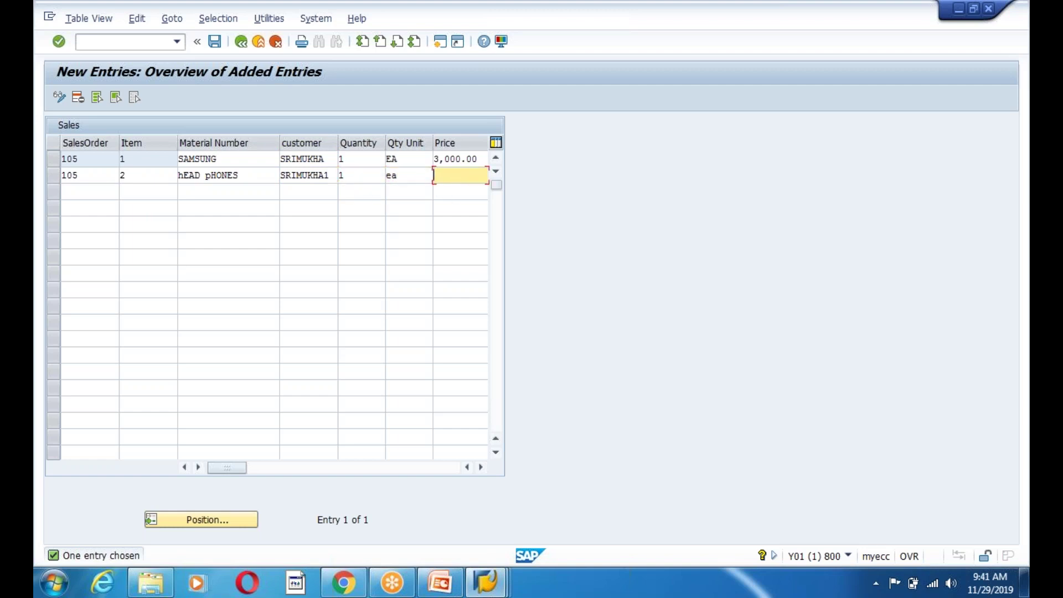
{"action": "type", "text": "300"}
{"action": "key", "text": "Tab"}
{"action": "type", "text": "inr"}
{"action": "key", "text": "Return"}
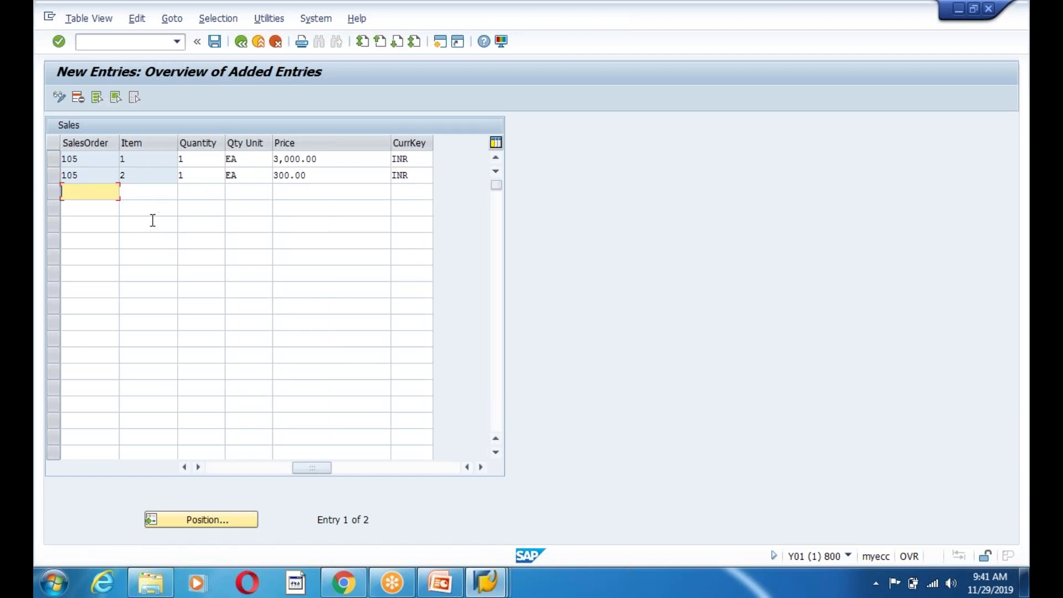
- Select both new rows, save the entries and return to the Sales overview
{"action": "left_click", "coordinate": [53, 159]}
{"action": "left_click", "coordinate": [55, 174]}
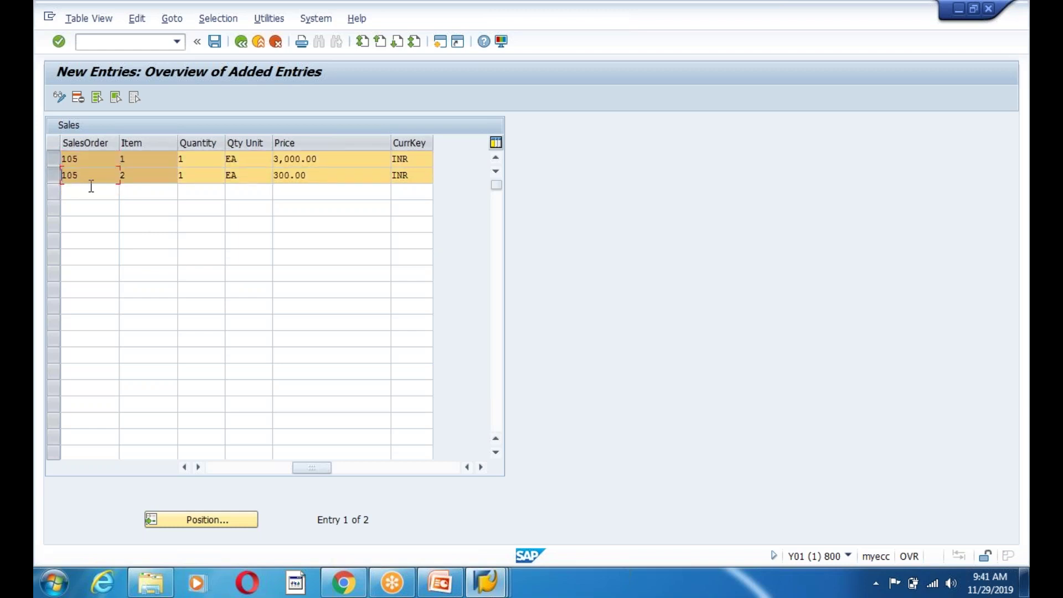
{"action": "left_click", "coordinate": [92, 256]}
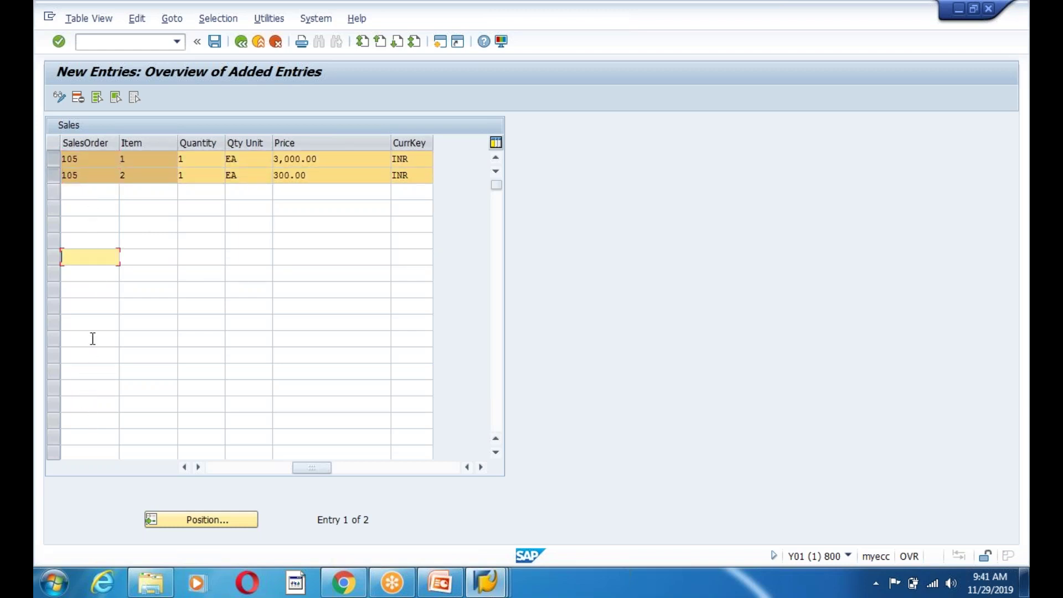
{"action": "left_click", "coordinate": [214, 42]}
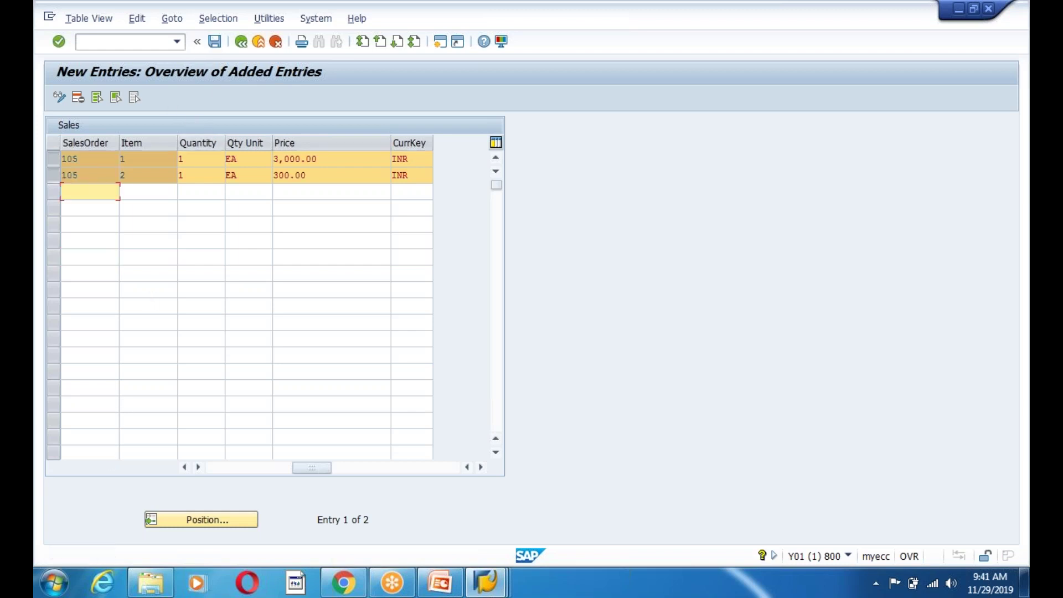
{"action": "left_click", "coordinate": [241, 41]}
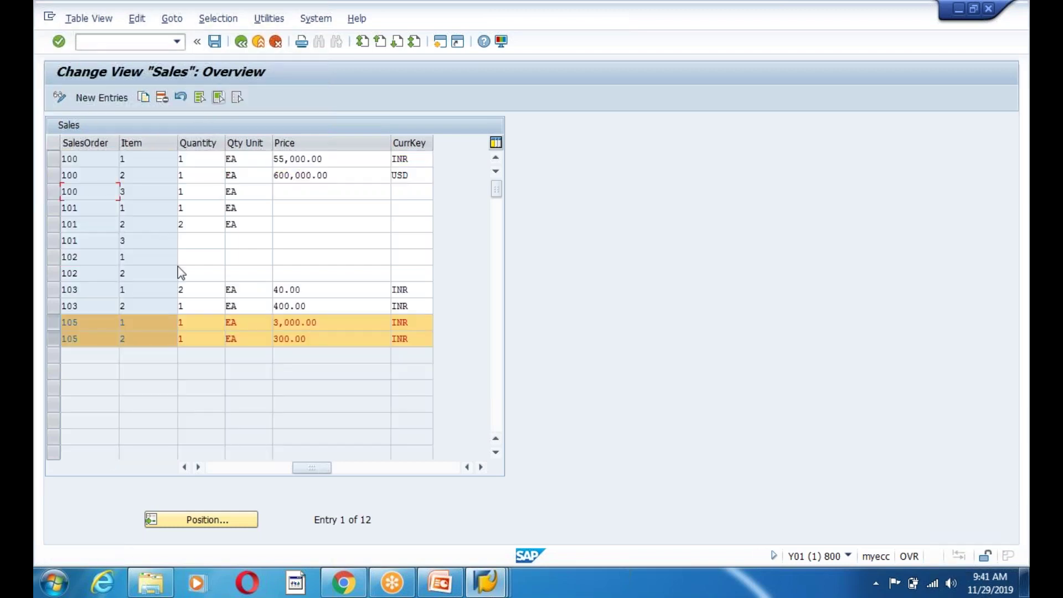
- Examine the sales order and item key columns against the editable quantity and price fields in the Sales overview
{"action": "left_click", "coordinate": [51, 329]}
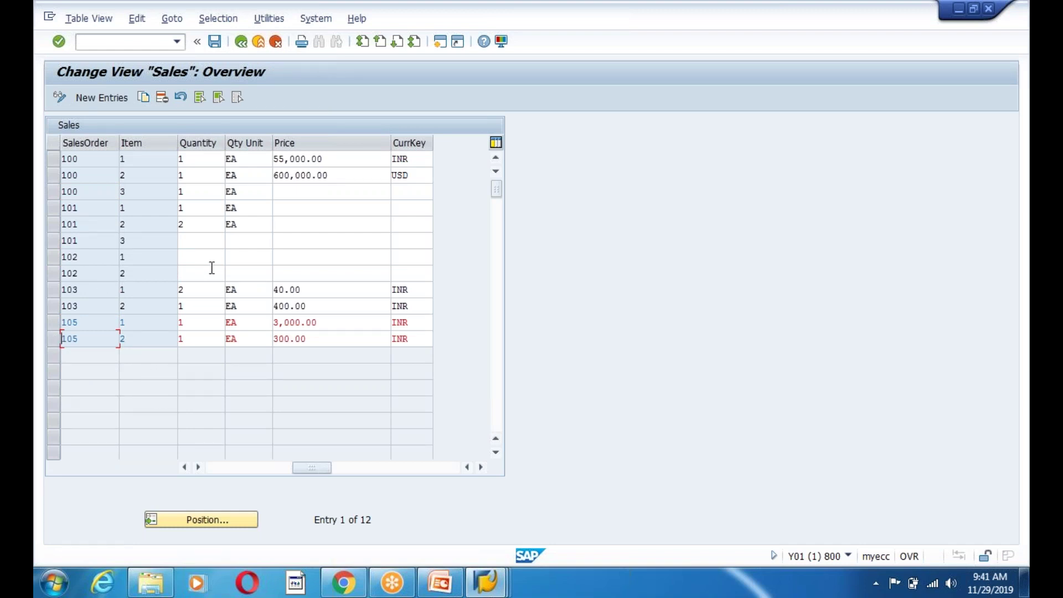
{"action": "left_click", "coordinate": [192, 241]}
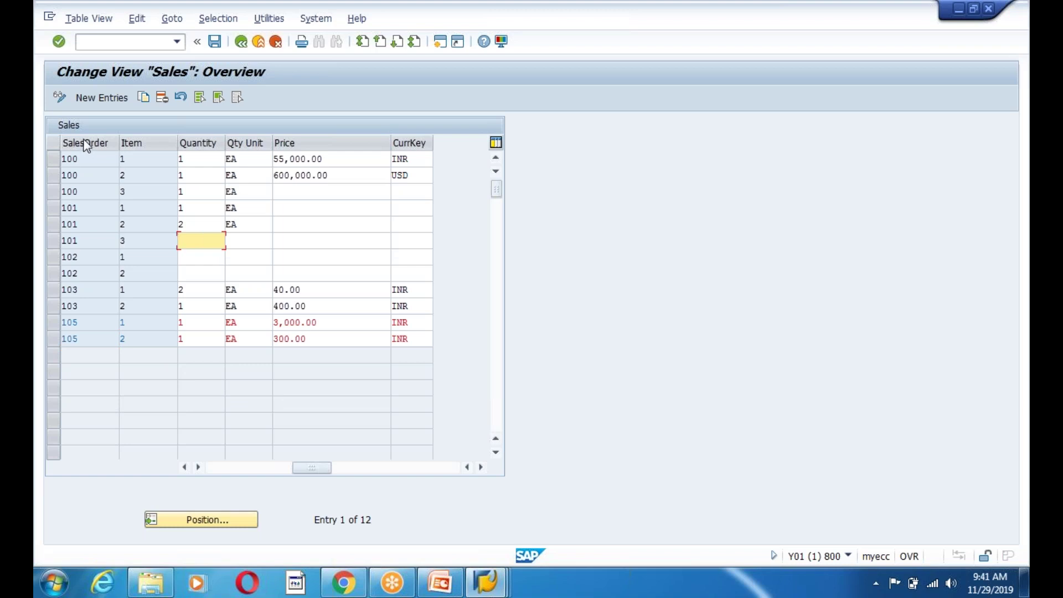
{"action": "left_click_drag", "start_coordinate": [83, 160], "coordinate": [46, 160]}
{"action": "left_click_drag", "start_coordinate": [133, 162], "coordinate": [52, 167]}
{"action": "left_click", "coordinate": [93, 157]}
{"action": "left_click_drag", "start_coordinate": [79, 161], "coordinate": [58, 168]}
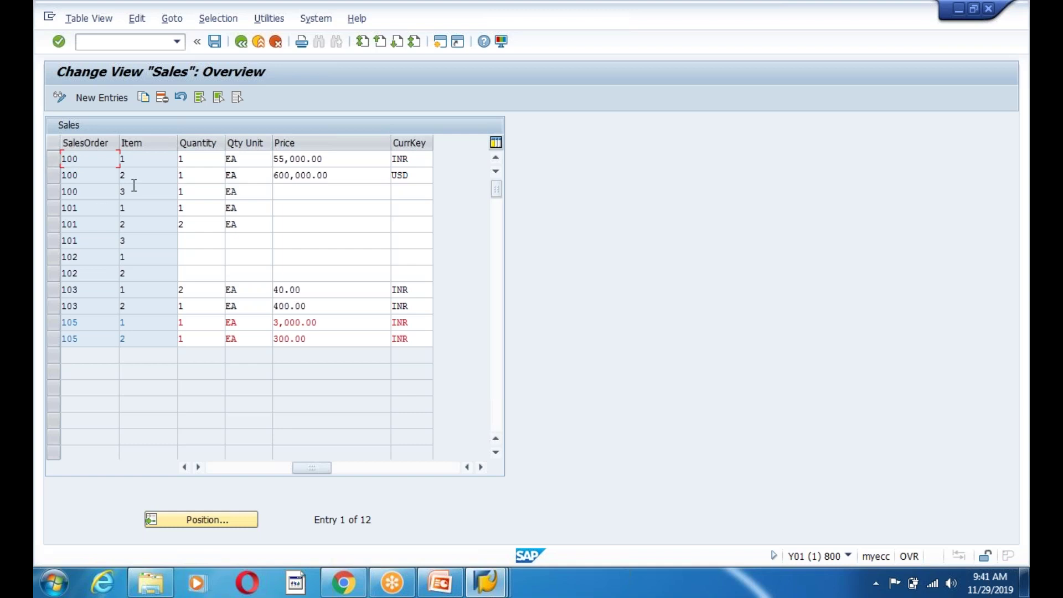
{"action": "double_click", "coordinate": [159, 157]}
{"action": "left_click_drag", "start_coordinate": [84, 159], "coordinate": [46, 161]}
{"action": "left_click", "coordinate": [99, 161]}
{"action": "left_click_drag", "start_coordinate": [135, 159], "coordinate": [46, 160]}
{"action": "left_click", "coordinate": [147, 191]}
{"action": "left_click", "coordinate": [131, 207]}
{"action": "left_click", "coordinate": [282, 260]}
- Switch to PowerPoint and add "We CAN't Change the Value of Primary Key Field." below the primary key definition on slide 47
{"action": "left_click", "coordinate": [441, 583]}
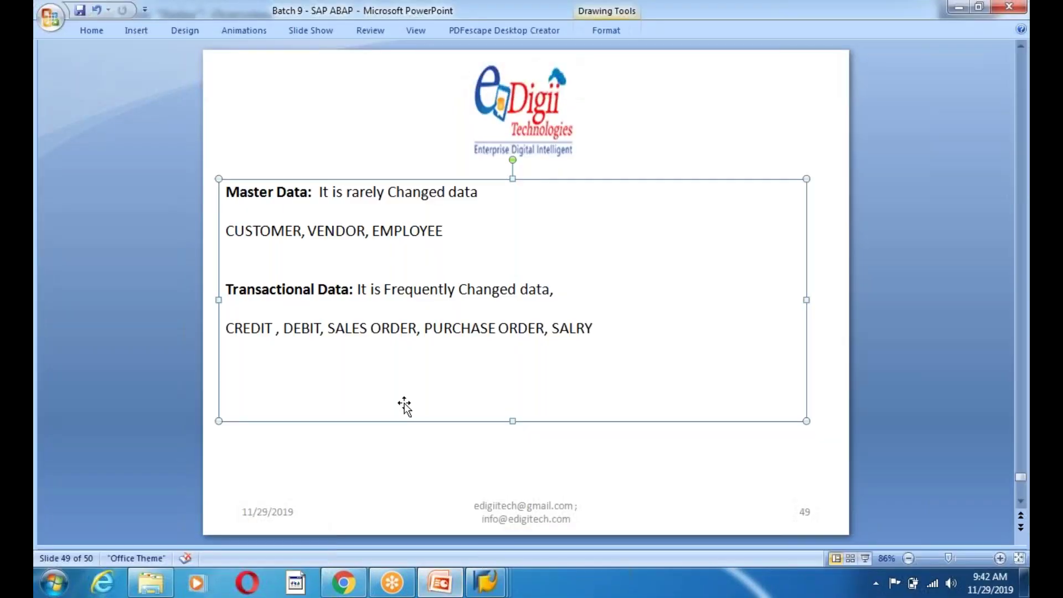
{"action": "scroll", "coordinate": [389, 418], "scroll_direction": "up", "scroll_amount": 2}
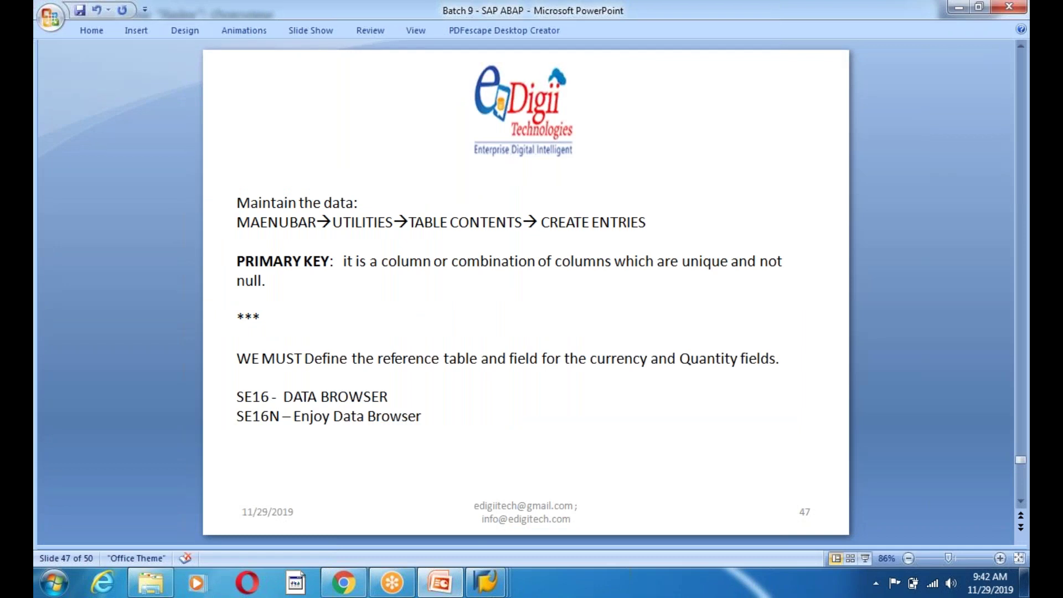
{"action": "scroll", "coordinate": [526, 293], "scroll_direction": "up", "scroll_amount": 1}
{"action": "scroll", "coordinate": [526, 293], "scroll_direction": "down", "scroll_amount": 1}
{"action": "left_click", "coordinate": [285, 280]}
{"action": "key", "text": "Return"}
{"action": "type", "text": "We CAN"}
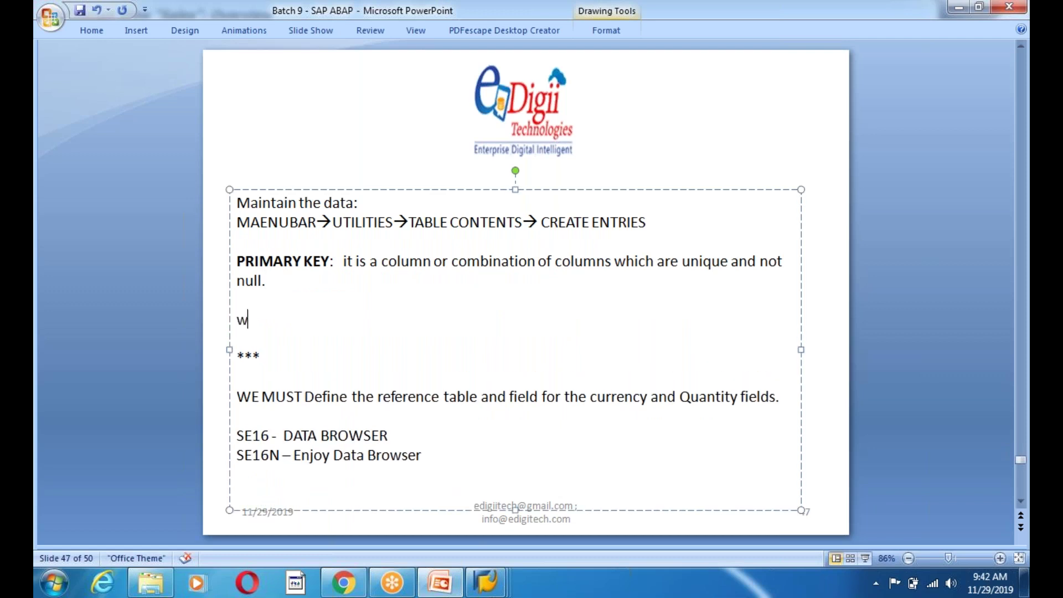
{"action": "type", "text": "'t Change th"}
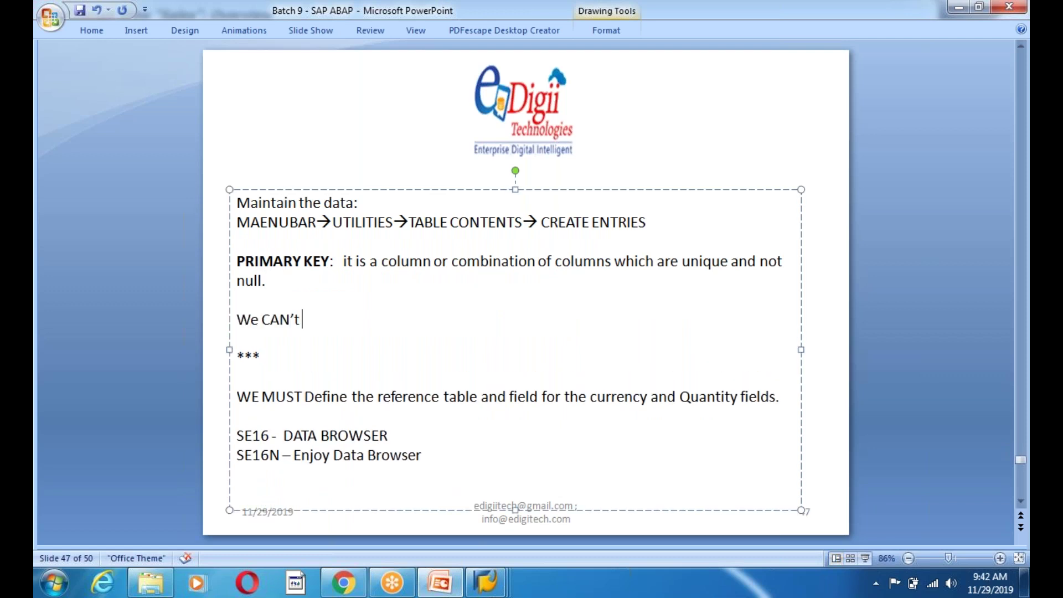
{"action": "type", "text": "e "}
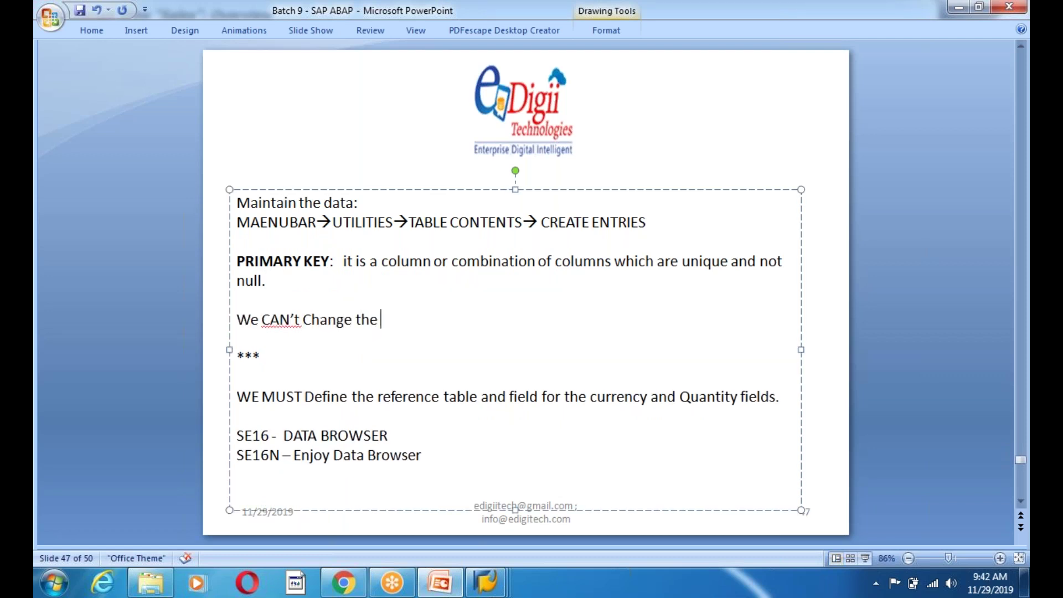
{"action": "type", "text": "Value of Pr"}
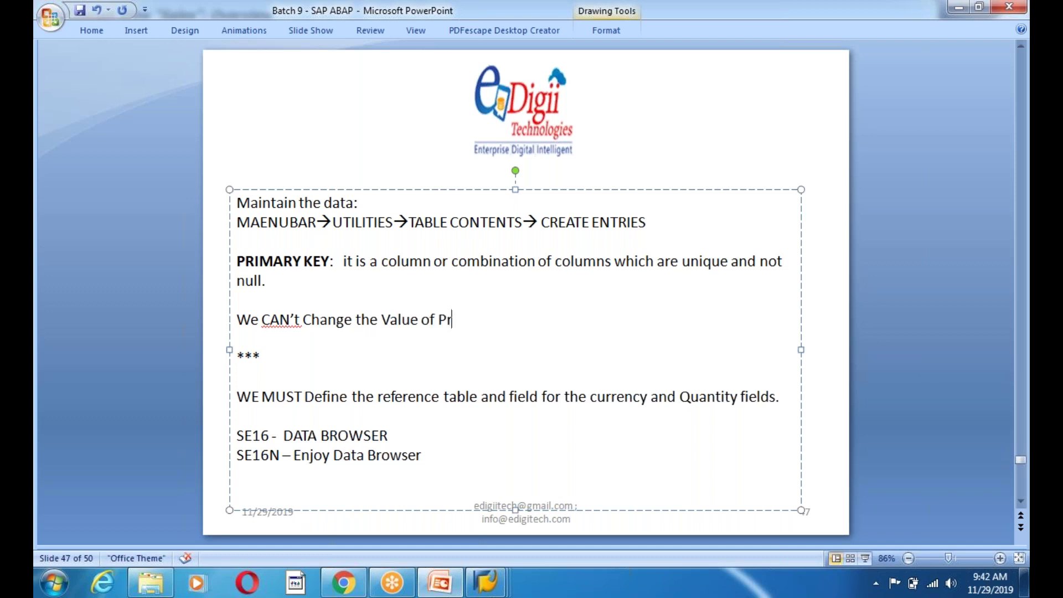
{"action": "type", "text": "imary Key"}
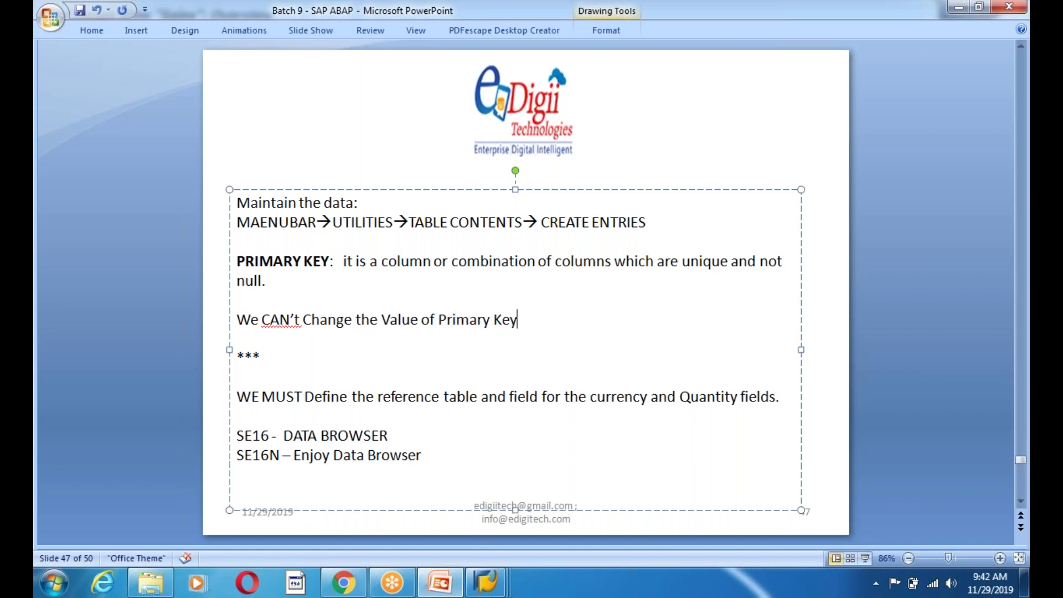
{"action": "type", "text": " Field."}
- Save the presentation and correct "CAN't" to the suggested spelling "Can't" in the new line
{"action": "key", "text": "ctrl+s"}
{"action": "right_click", "coordinate": [281, 324]}
{"action": "left_click", "coordinate": [317, 334]}
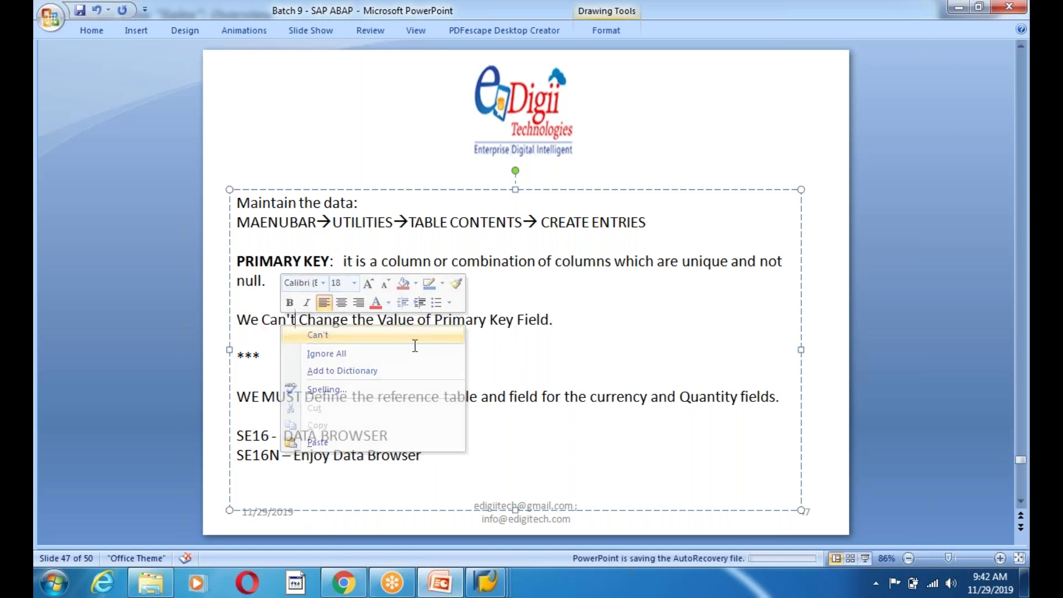
- Switch back to SAP, save the Sales view and select the first two entries, items 1 and 2
{"action": "key", "text": "alt+Tab"}
{"action": "left_click", "coordinate": [215, 42]}
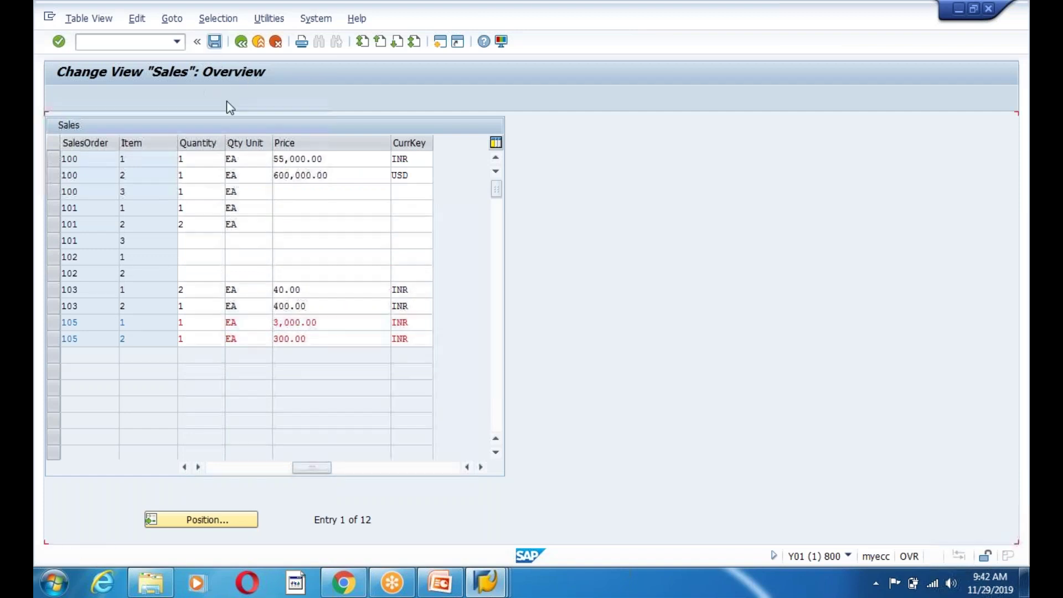
{"action": "left_click", "coordinate": [56, 164]}
{"action": "left_click", "coordinate": [56, 172]}
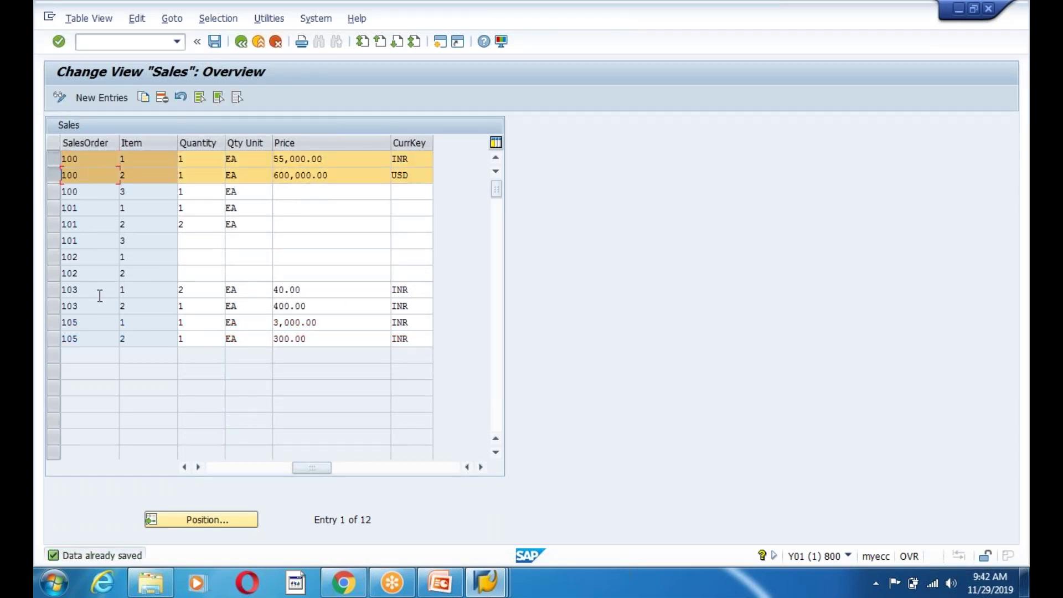
- Open the blank new entries overview for the Sales view, attempt a save, and go back to the ZTEDG9SALES table definition
{"action": "left_click", "coordinate": [363, 194]}
{"action": "left_click", "coordinate": [353, 241]}
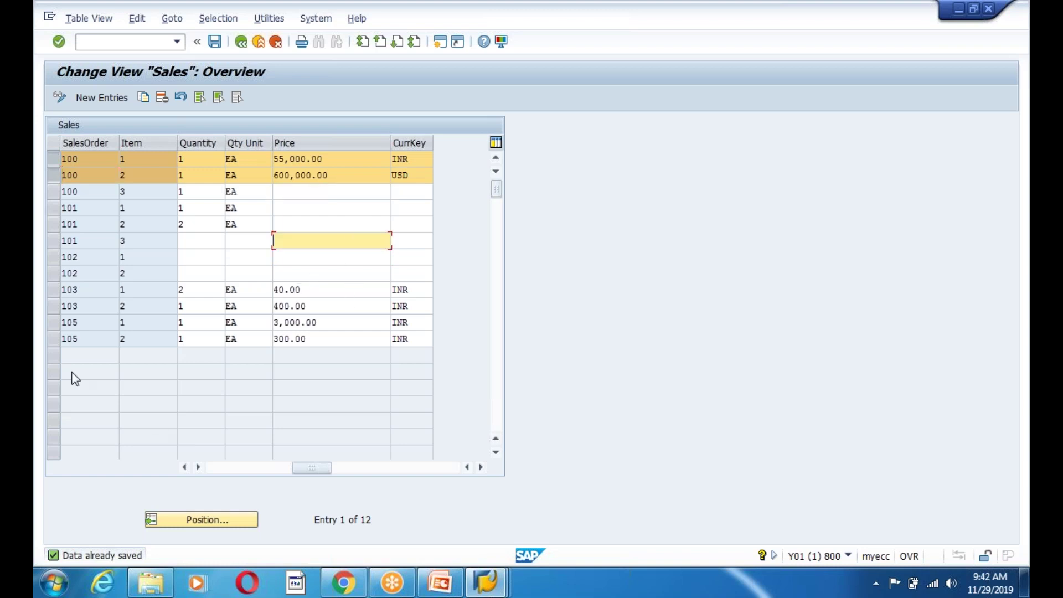
{"action": "left_click", "coordinate": [103, 98]}
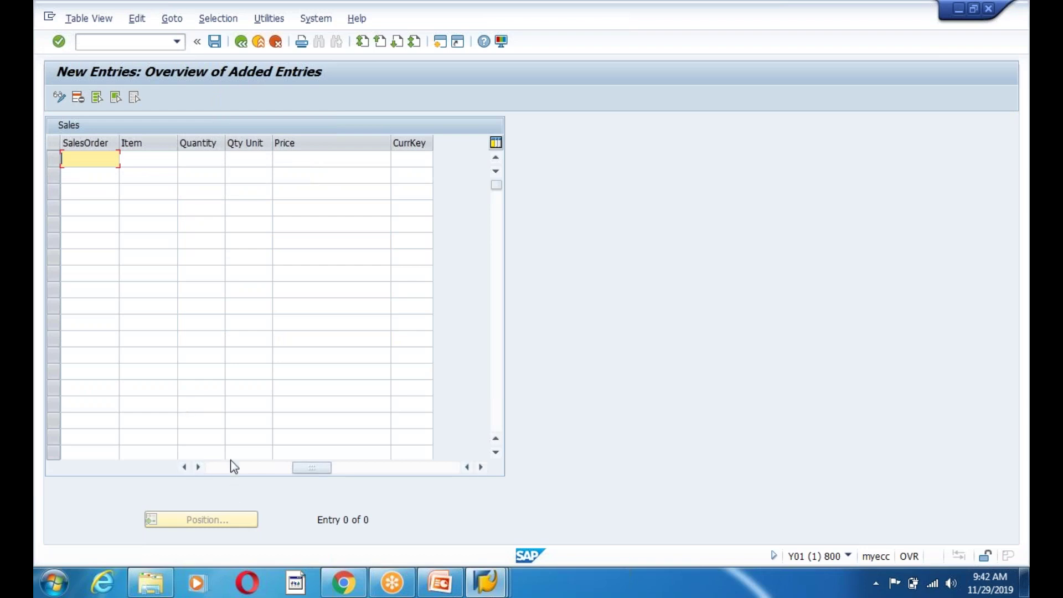
{"action": "left_click", "coordinate": [214, 41]}
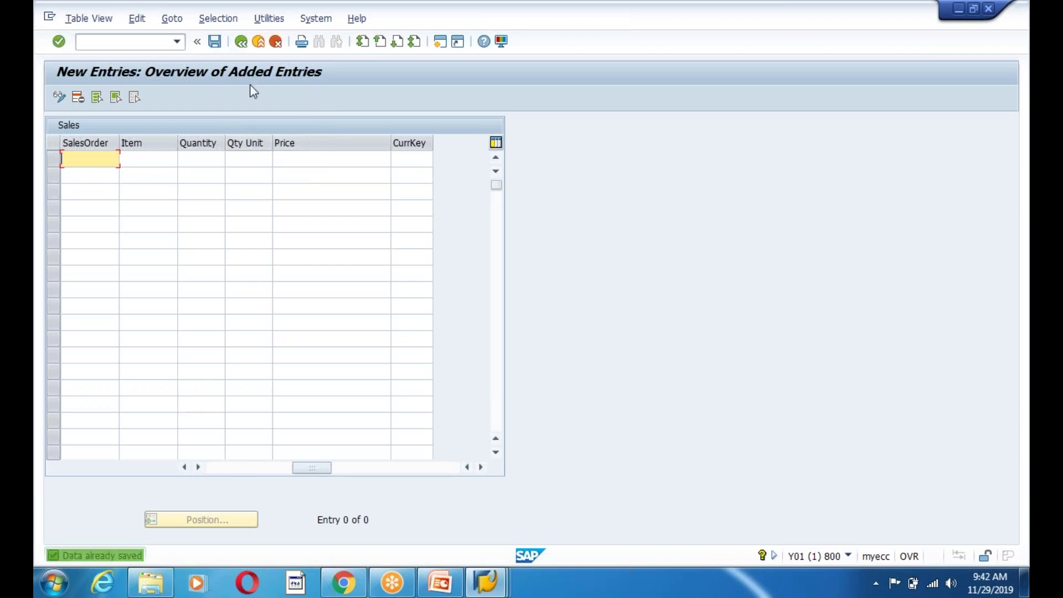
{"action": "left_click", "coordinate": [241, 42]}
{"action": "left_click", "coordinate": [241, 42]}
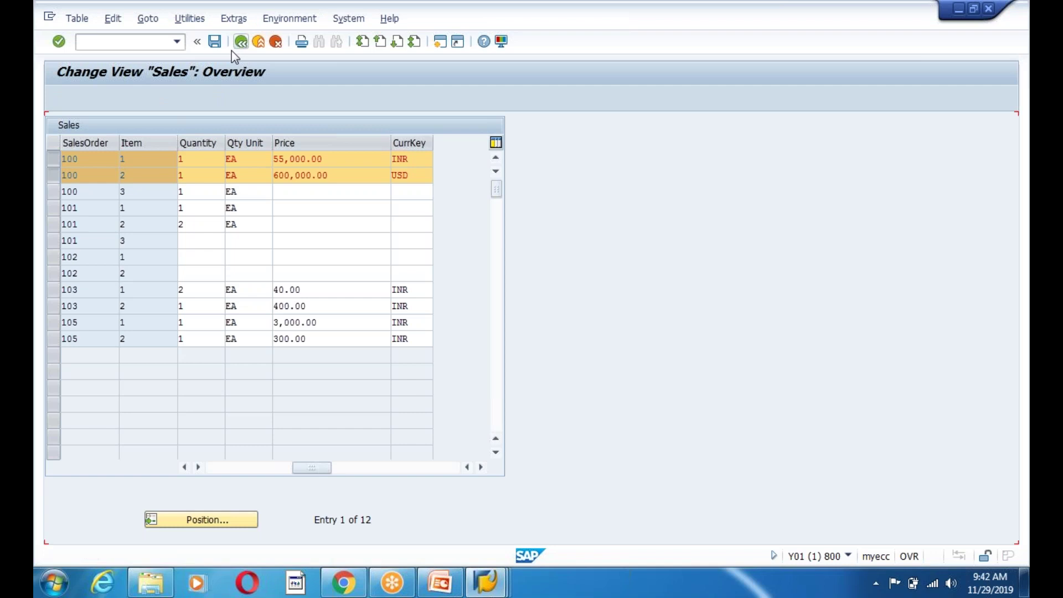
- Show the Create Entries option for the table contents of ZTEDG9SALES and dismiss it without choosing anything
{"action": "left_click", "coordinate": [186, 19]}
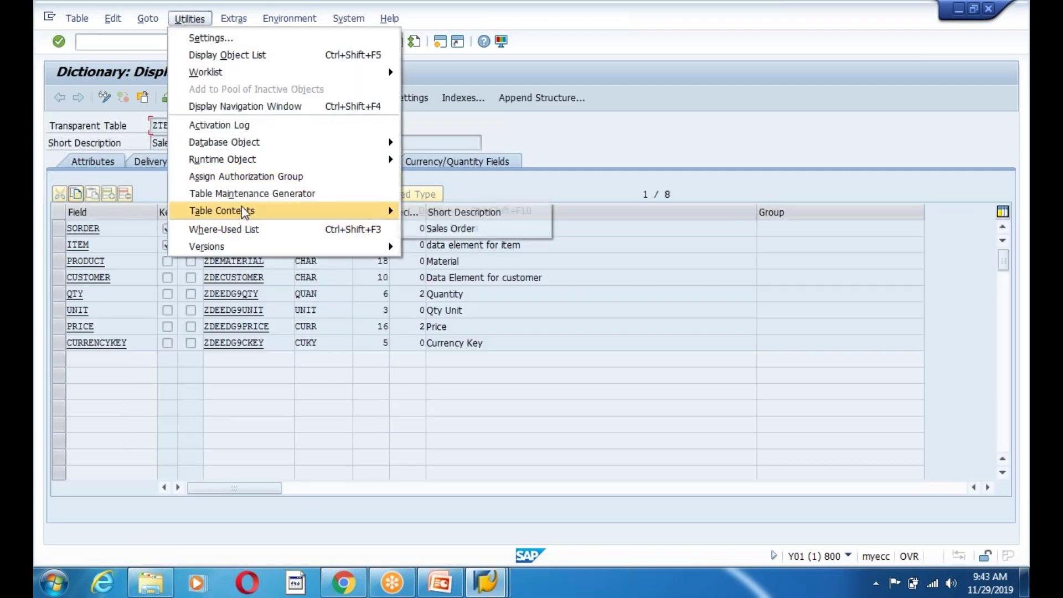
{"action": "mouse_move", "coordinate": [241, 206]}
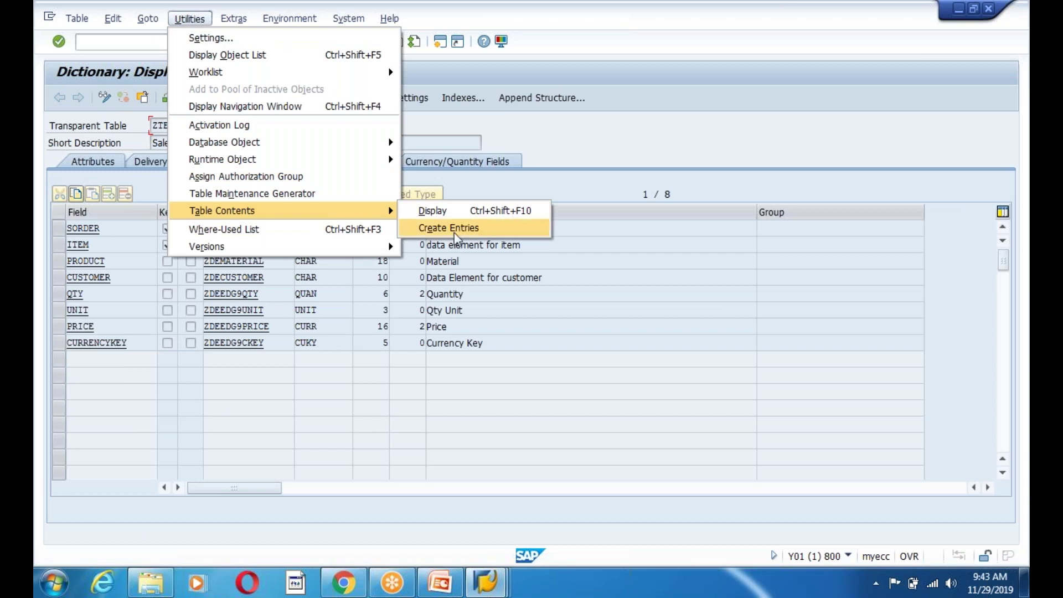
{"action": "left_click", "coordinate": [548, 138]}
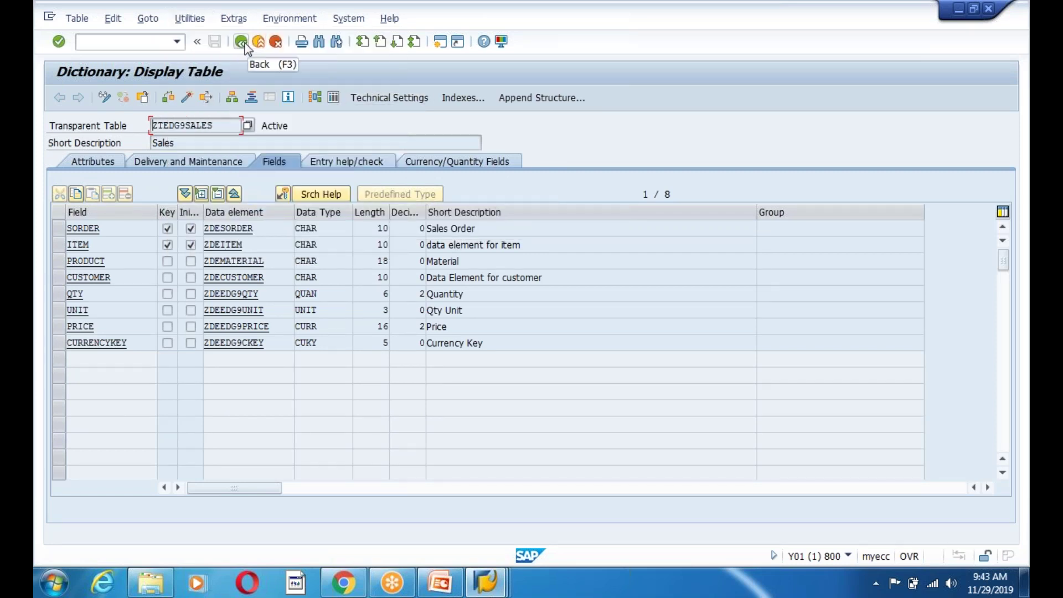
- Return to SAP Easy Access, start transaction SM30 and open ZTEDG9SALES for maintenance, accepting the cross-client caution
{"action": "left_click", "coordinate": [241, 42]}
{"action": "left_click", "coordinate": [241, 42]}
{"action": "type", "text": "sm30"}
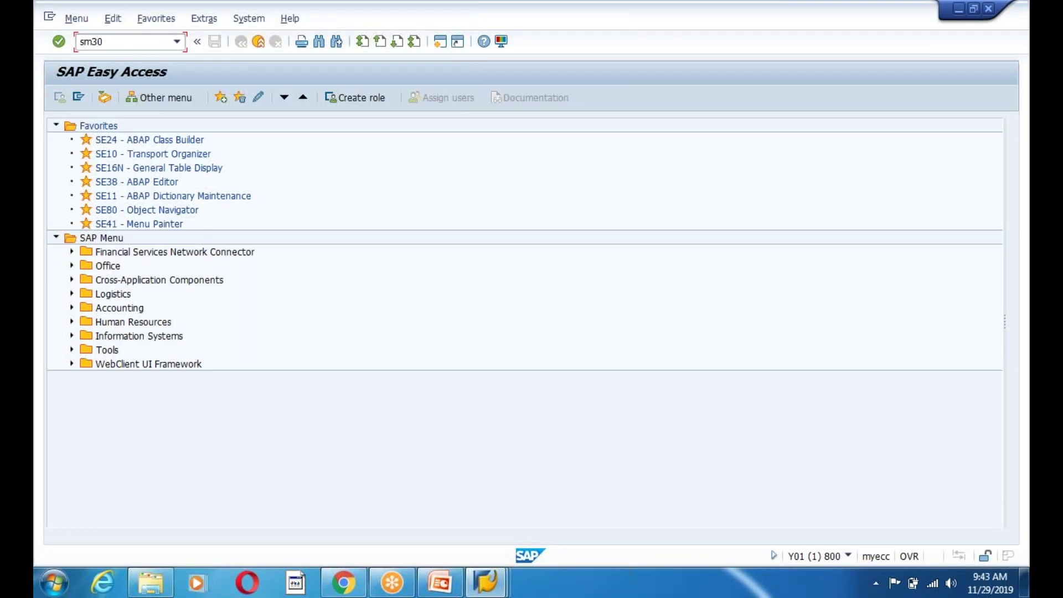
{"action": "key", "text": "Return"}
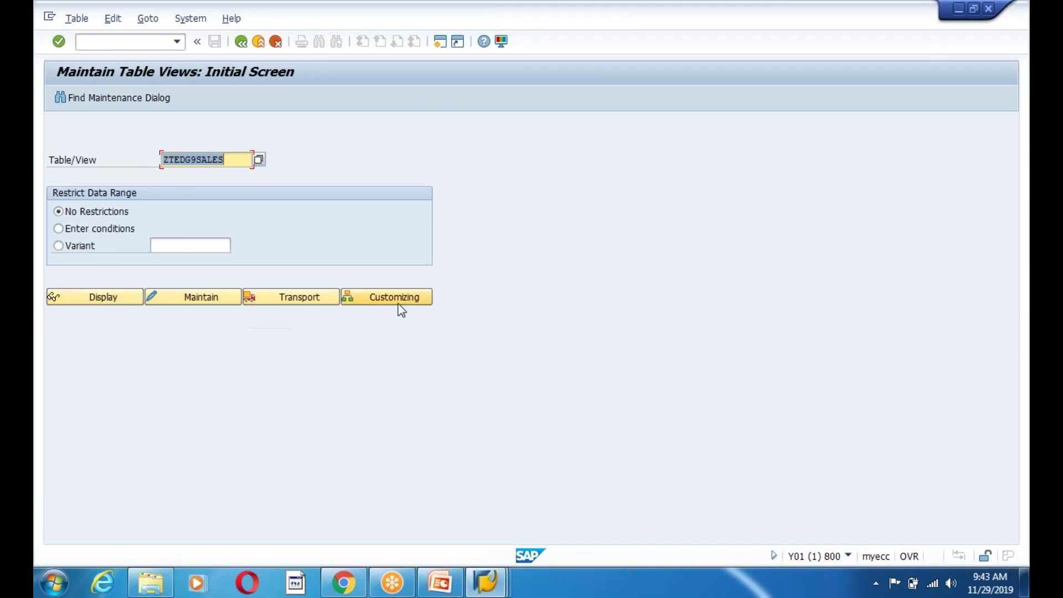
{"action": "left_click", "coordinate": [200, 297]}
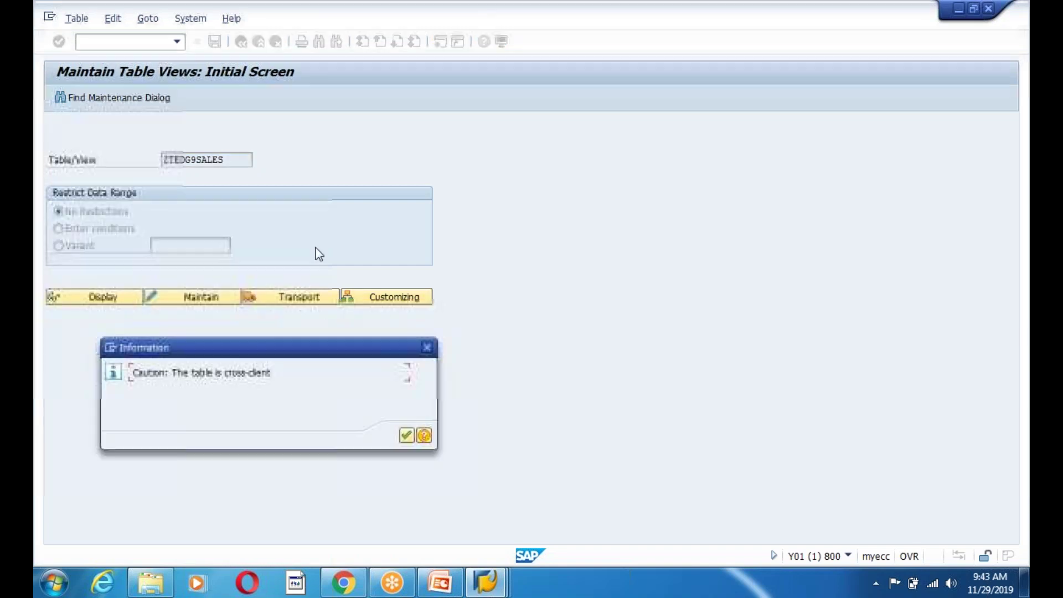
{"action": "left_click", "coordinate": [406, 436]}
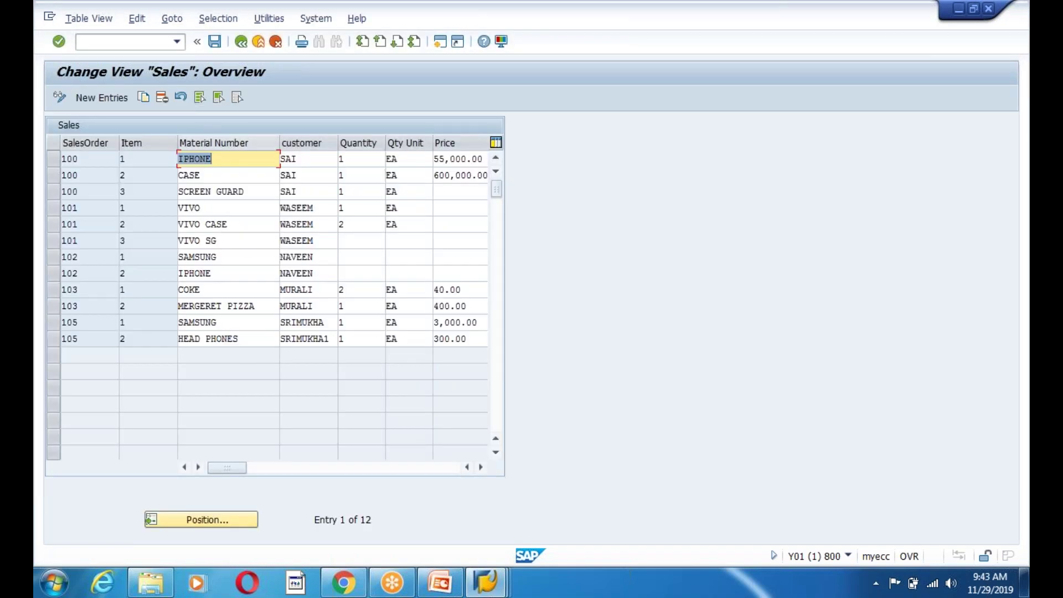
- Compare the display and maintain modes of ZTEDG9SALES, then return to the SM30 initial screen and highlight the table name
{"action": "left_click", "coordinate": [241, 41]}
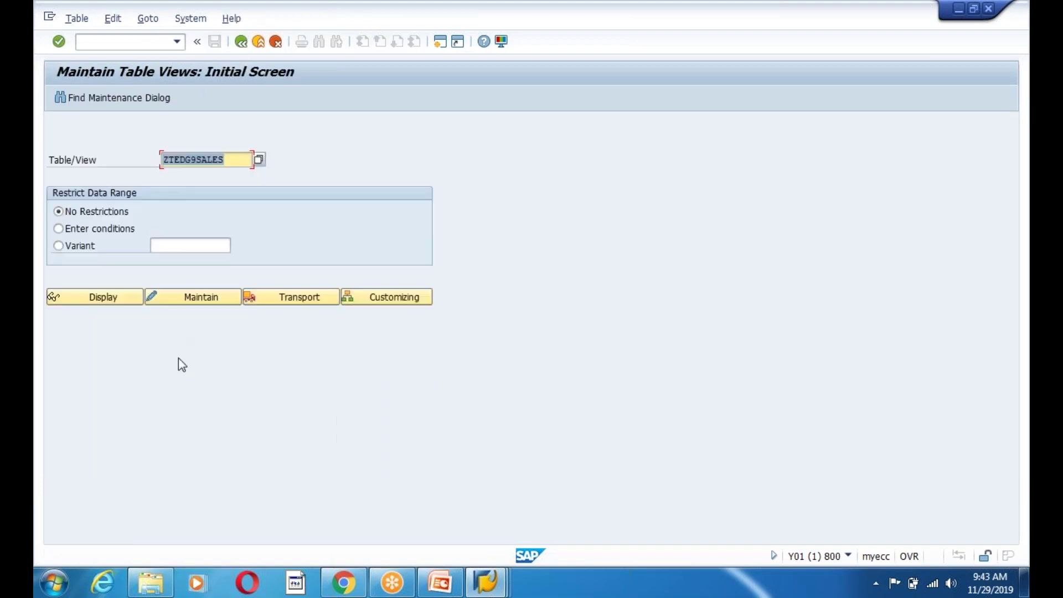
{"action": "left_click", "coordinate": [93, 302]}
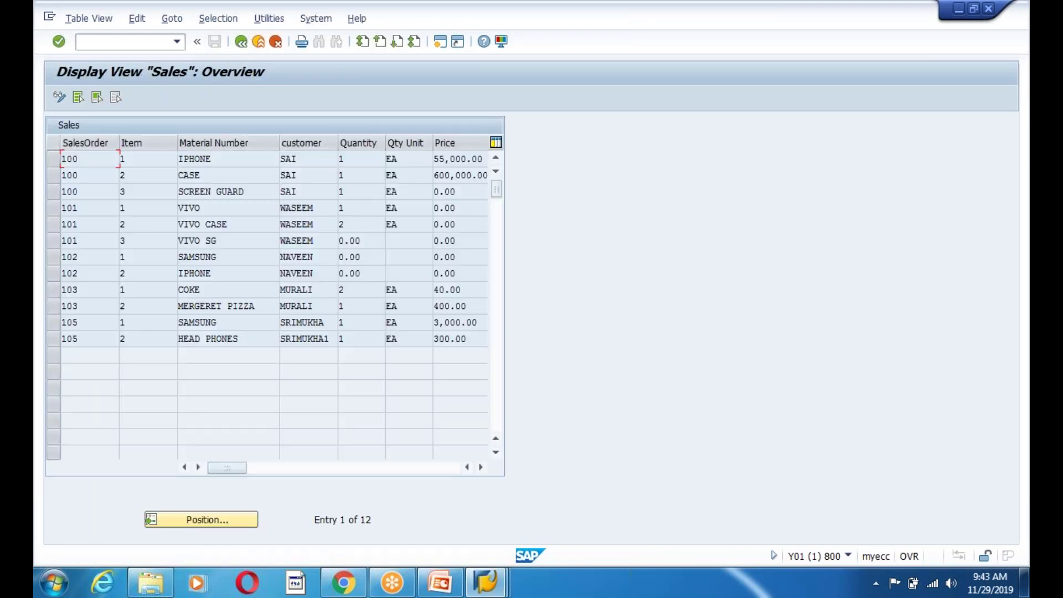
{"action": "left_click", "coordinate": [241, 42]}
{"action": "left_click", "coordinate": [204, 296]}
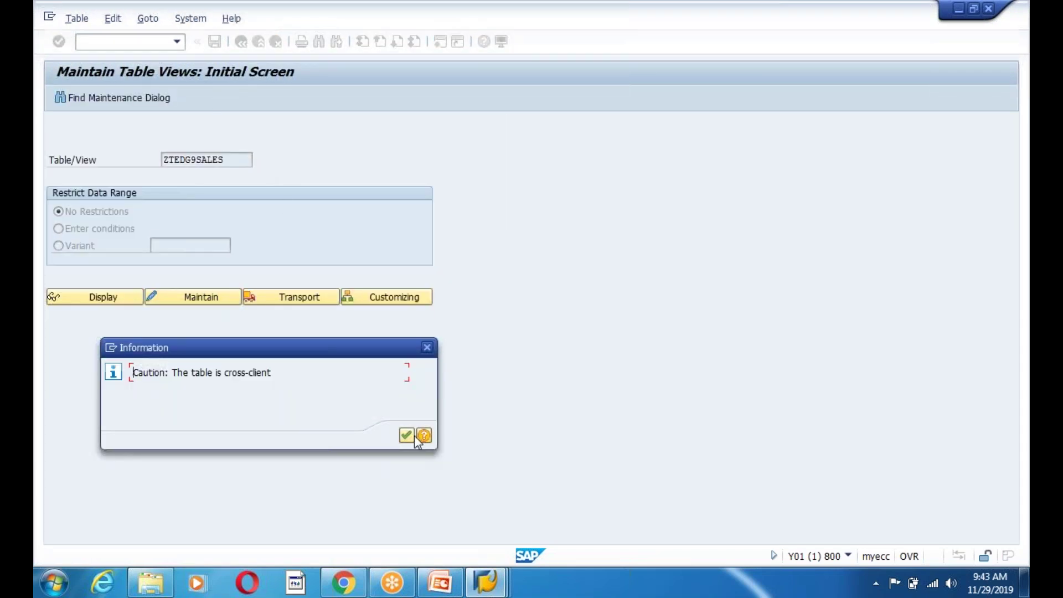
{"action": "left_click", "coordinate": [410, 436]}
{"action": "left_click", "coordinate": [241, 41]}
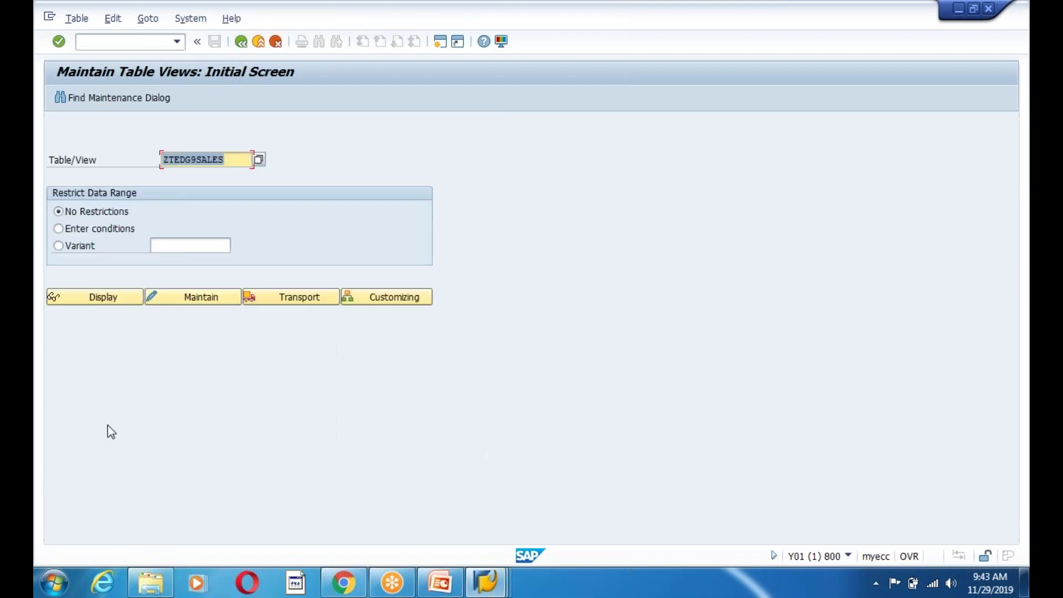
{"action": "left_click_drag", "start_coordinate": [238, 161], "coordinate": [144, 173]}
{"action": "left_click", "coordinate": [144, 173]}
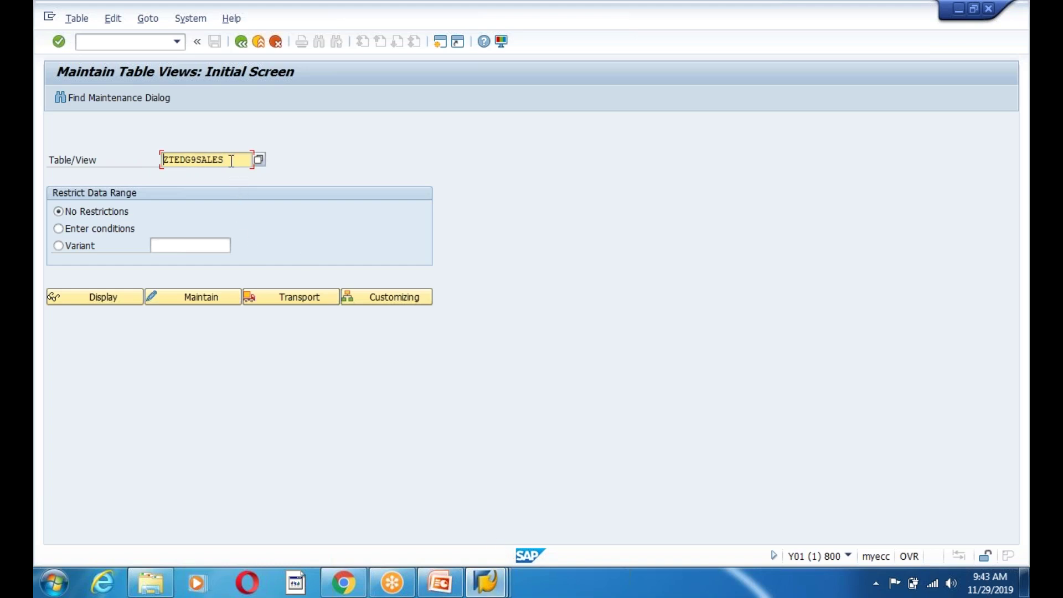
{"action": "left_click_drag", "start_coordinate": [229, 160], "coordinate": [156, 161]}
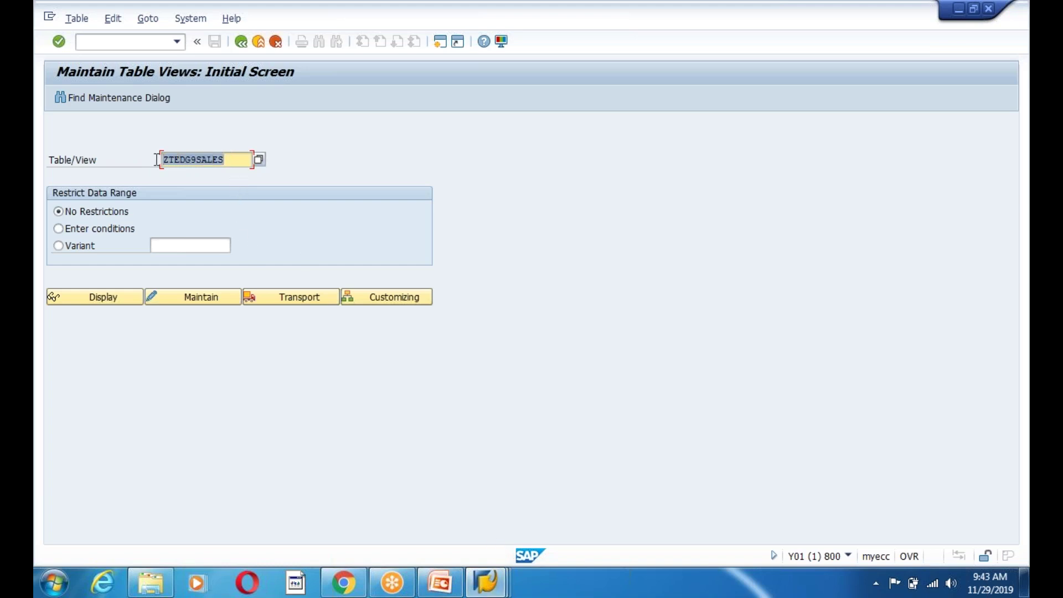
- Switch to PowerPoint, add "SM30 - Table Maintenance View" below the SE16N line on slide 47 with corrected spelling, and save
{"action": "key", "text": "alt+Tab"}
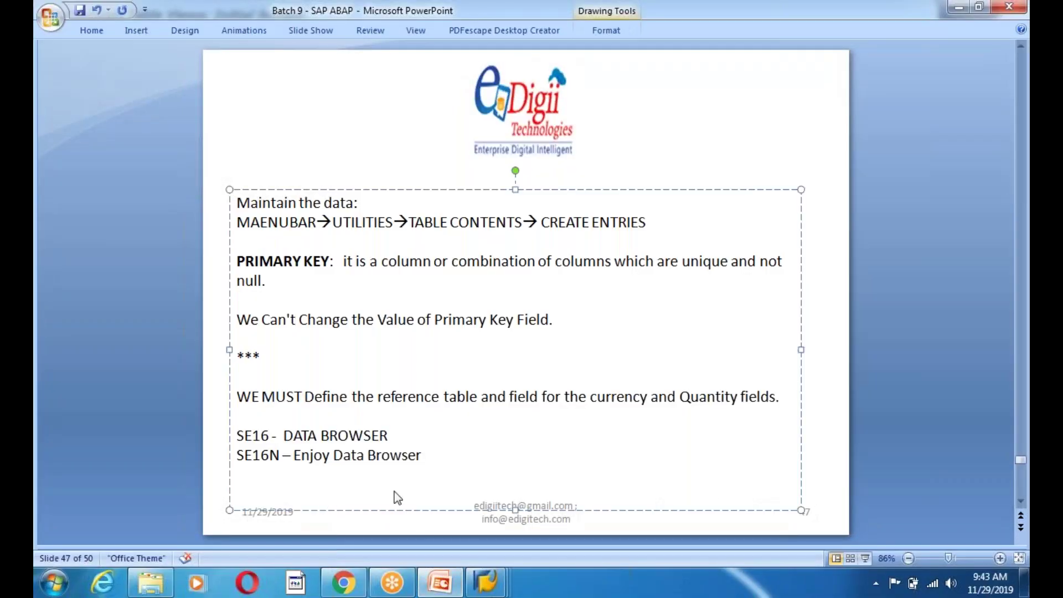
{"action": "left_click", "coordinate": [422, 455]}
{"action": "key", "text": "Return"}
{"action": "type", "text": "SM30"}
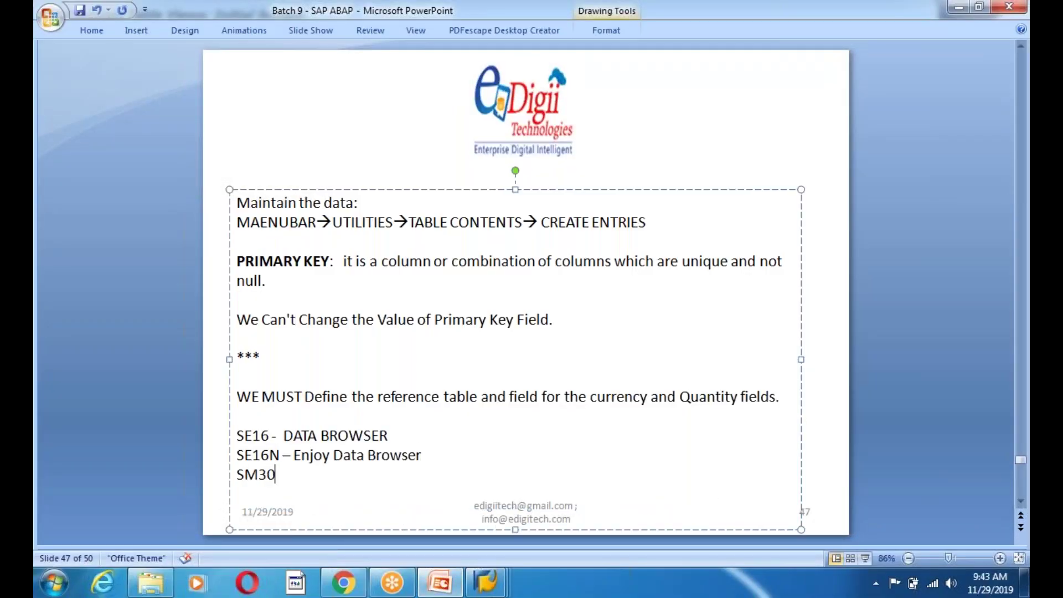
{"action": "type", "text": " -  Table MAintena"}
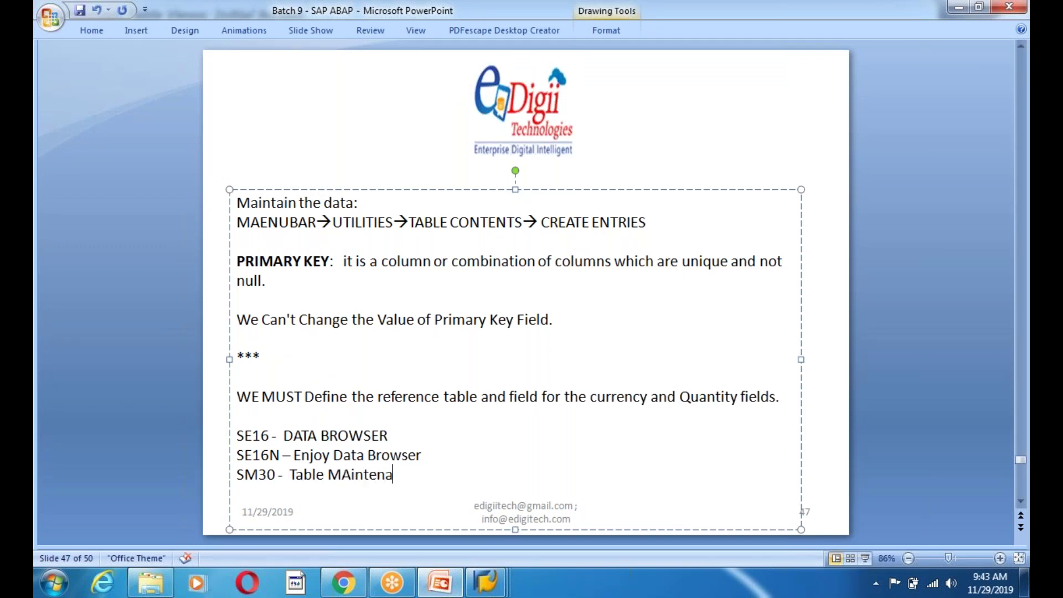
{"action": "type", "text": "ce View"}
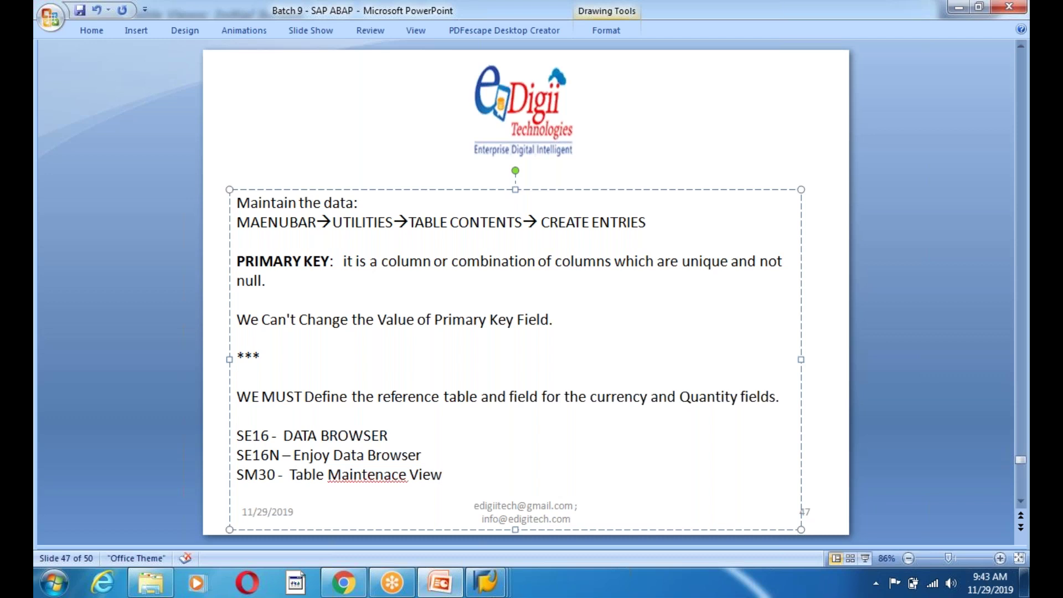
{"action": "right_click", "coordinate": [367, 474]}
{"action": "left_click", "coordinate": [418, 341]}
{"action": "key", "text": "ctrl+s"}
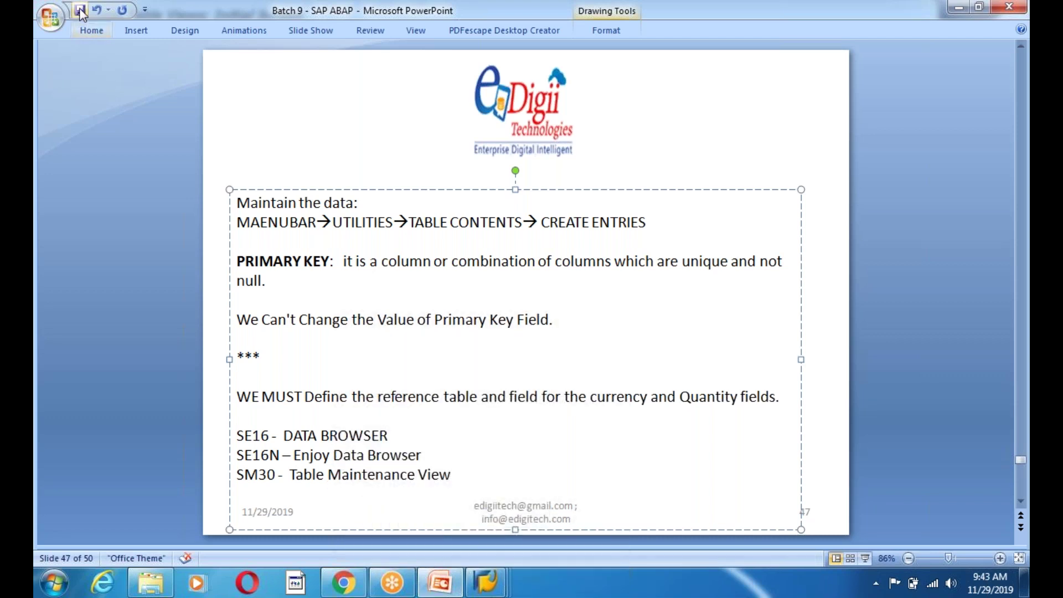
- Append "-, After maintaining the TMG." to the SM30 line, correct the spelling of "maintaining" and save the presentation
{"action": "left_click", "coordinate": [453, 476]}
{"action": "type", "text": "-, After mainta"}
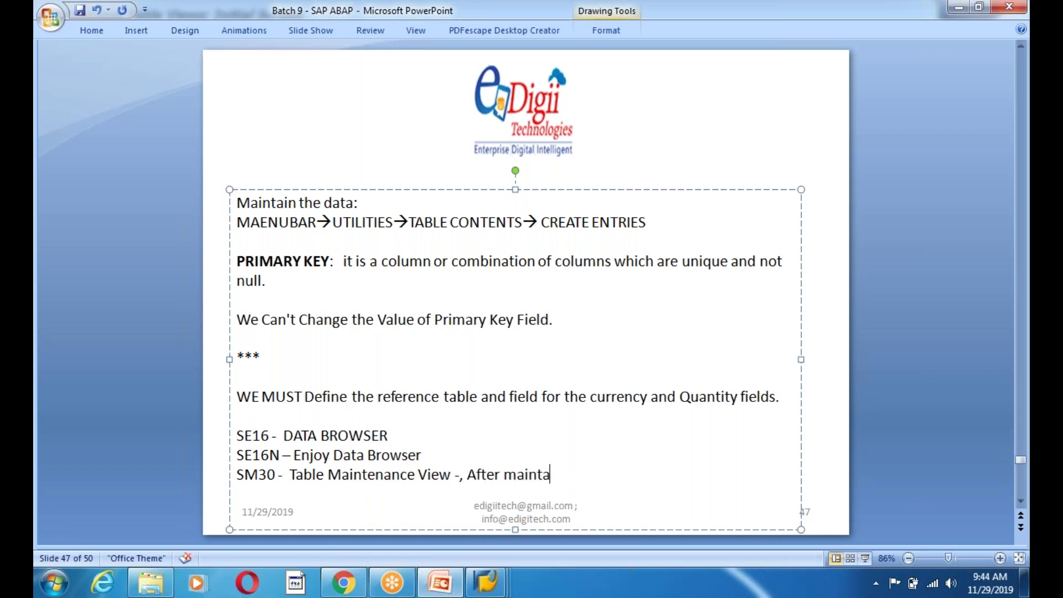
{"action": "type", "text": "ineing the T"}
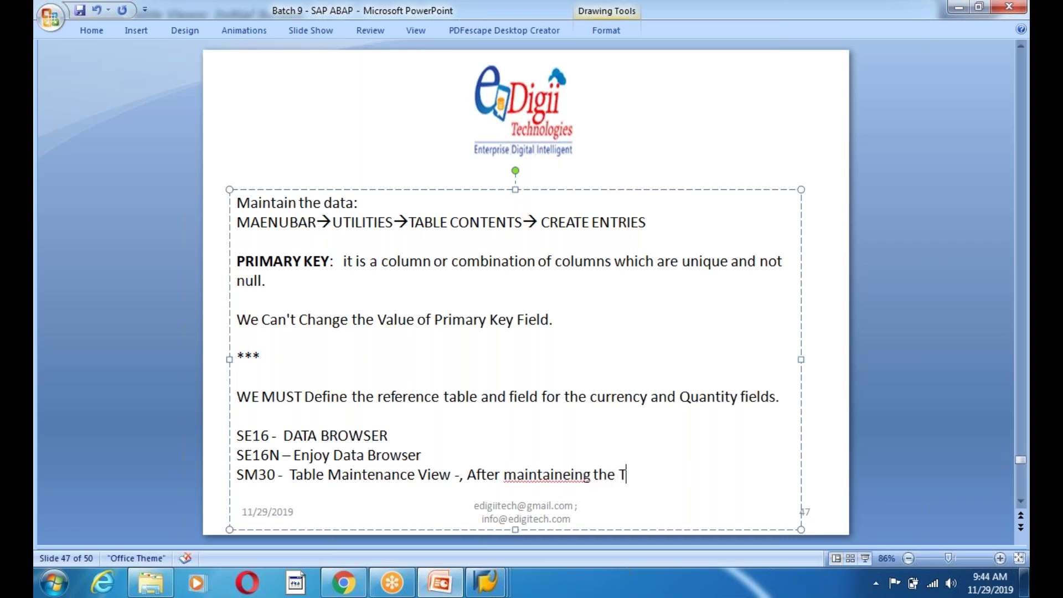
{"action": "type", "text": "MG."}
{"action": "left_click", "coordinate": [520, 477]}
{"action": "right_click", "coordinate": [522, 479]}
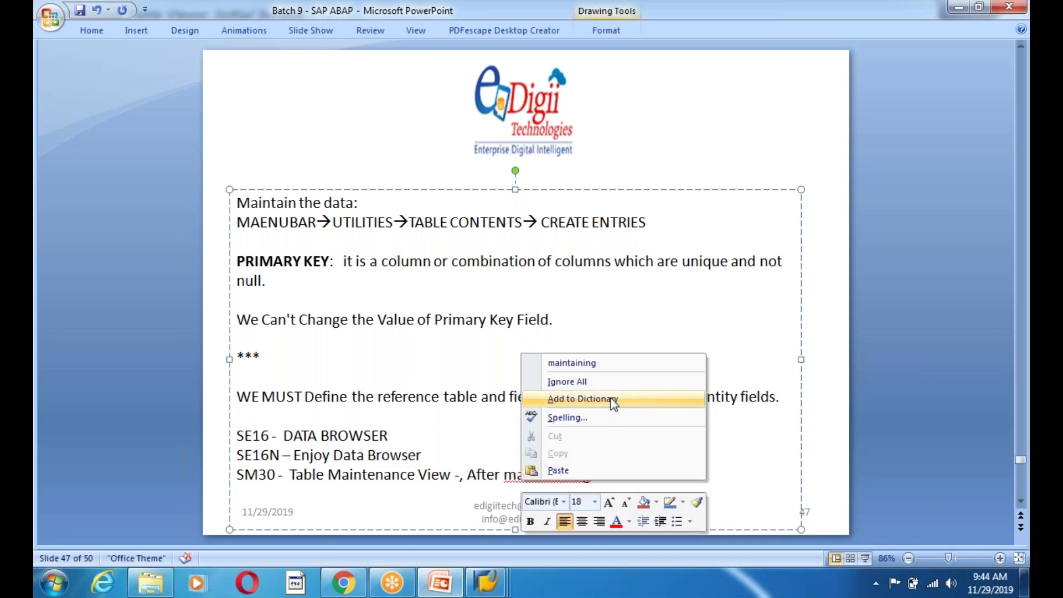
{"action": "left_click", "coordinate": [606, 365]}
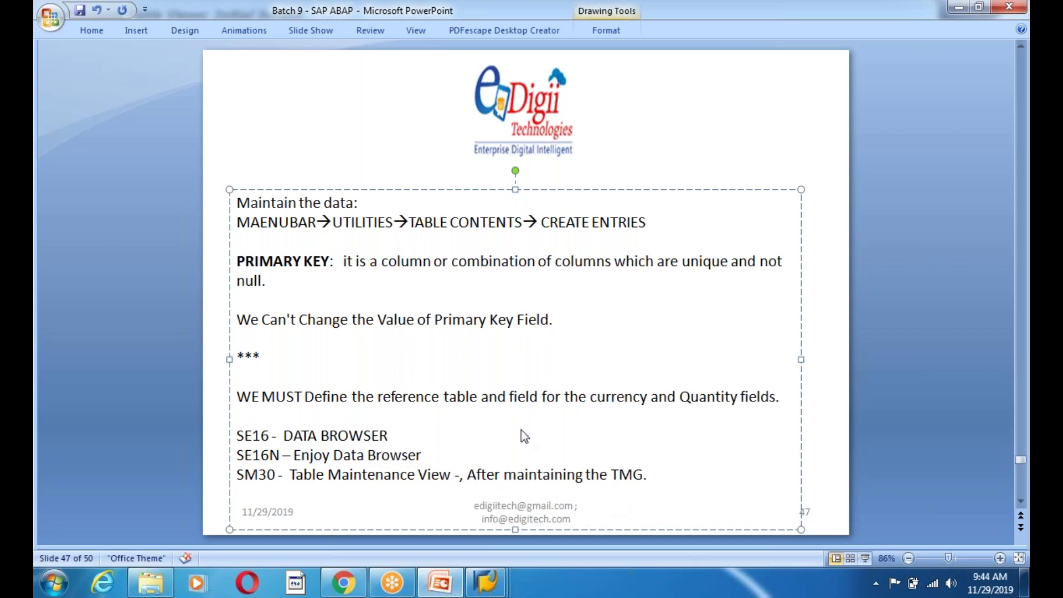
{"action": "key", "text": "ctrl+s"}
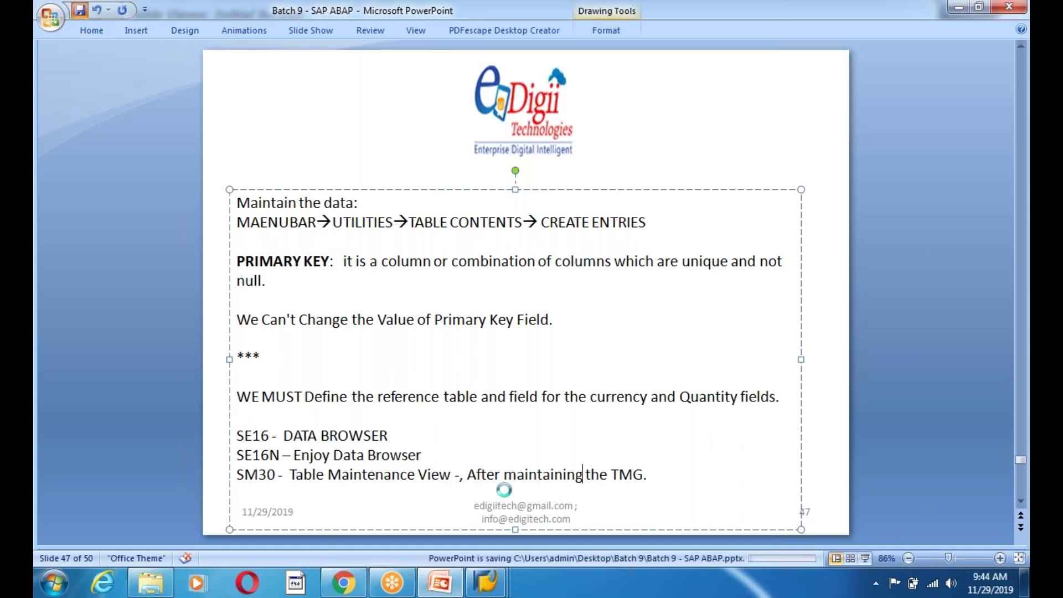
- Switch to the SAP session displaying the ZTEDG9SALES entries found and leave it for SAP Easy Access
{"action": "left_click", "coordinate": [487, 591]}
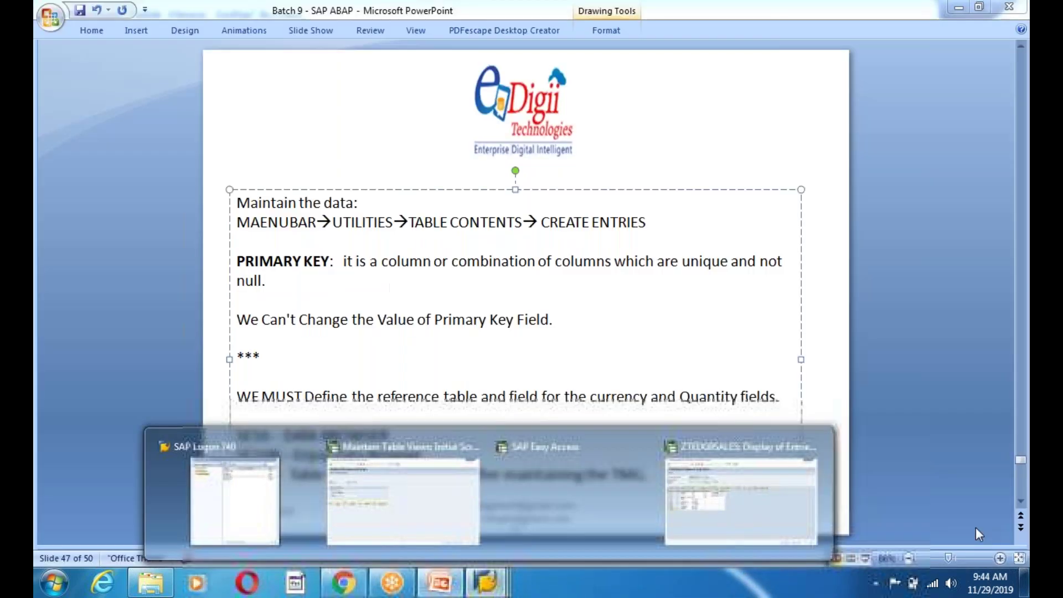
{"action": "left_click", "coordinate": [743, 531]}
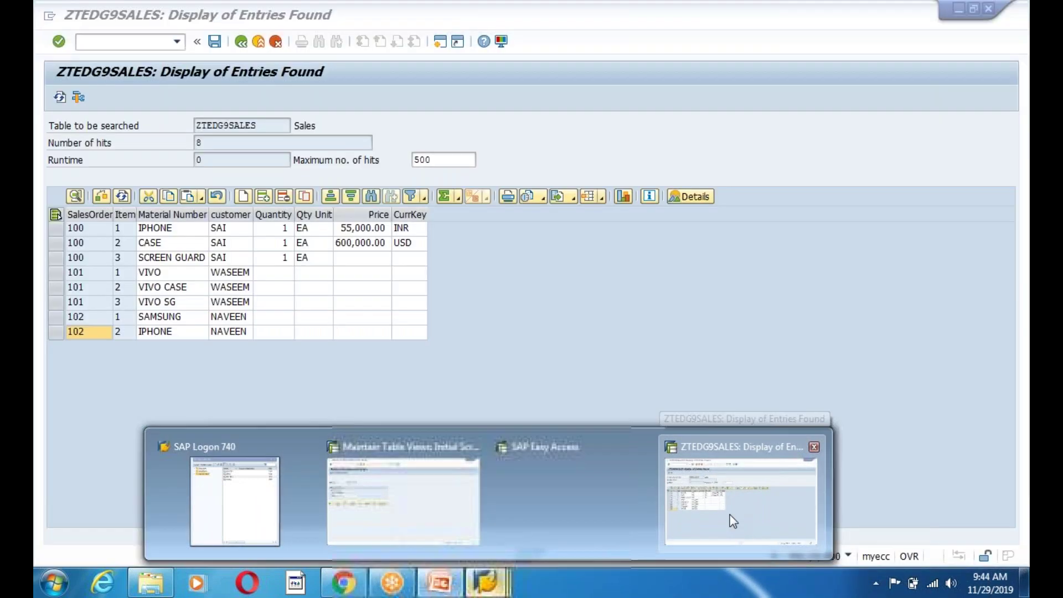
{"action": "left_click", "coordinate": [289, 300]}
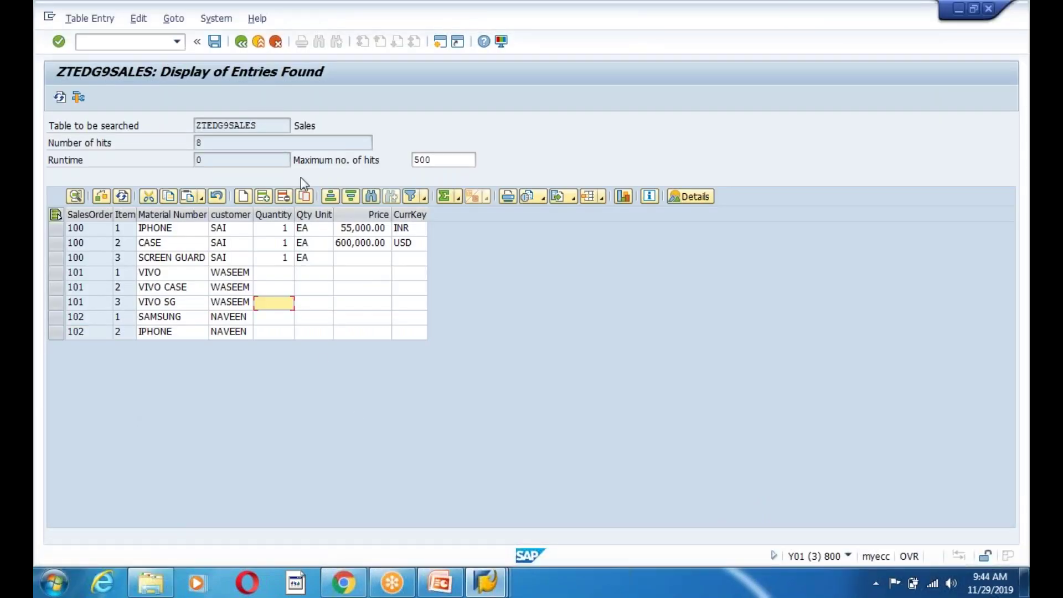
{"action": "left_click", "coordinate": [241, 42]}
{"action": "left_click", "coordinate": [240, 43]}
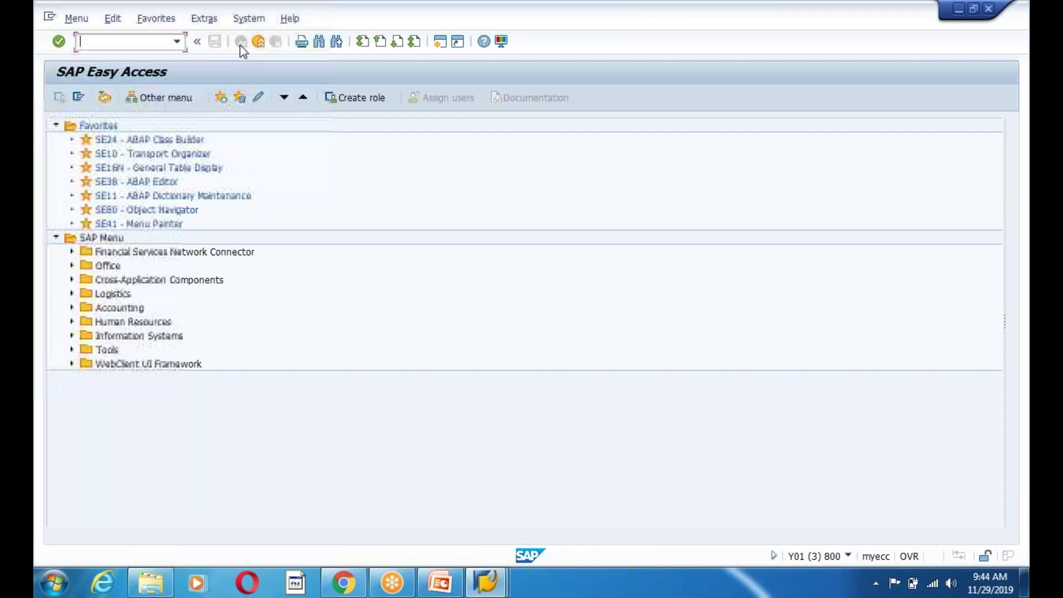
- Start transaction SE11 and open database table ZTEDG9SALES in change mode
{"action": "type", "text": "se11"}
{"action": "key", "text": "Return"}
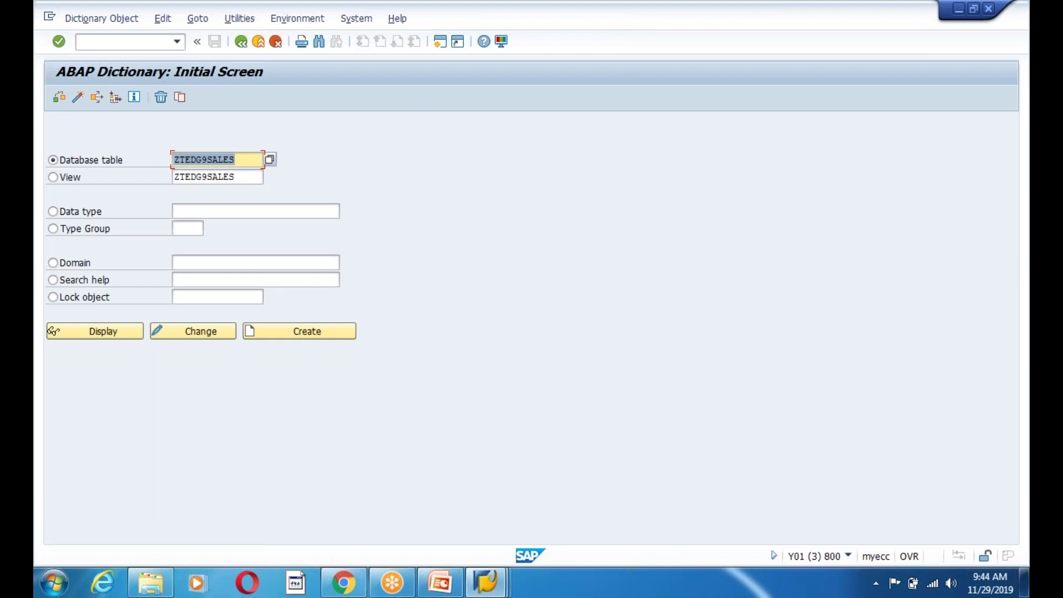
{"action": "left_click", "coordinate": [187, 335]}
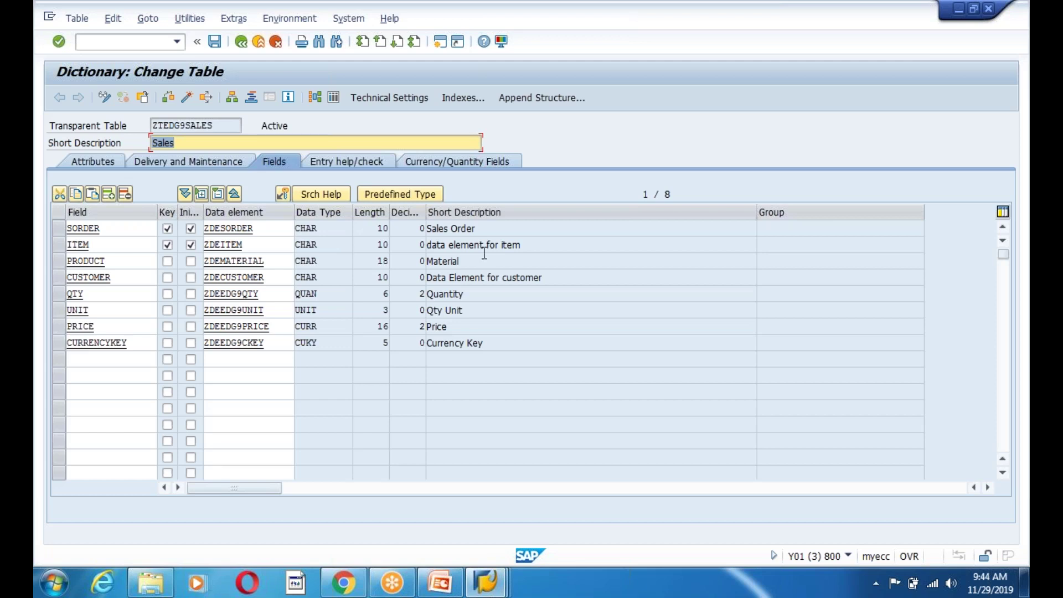
- Examine the table's field names against their data elements, focusing on the CURRENCYKEY field and its data element ZDEEDG9CKEY
{"action": "left_click", "coordinate": [134, 343]}
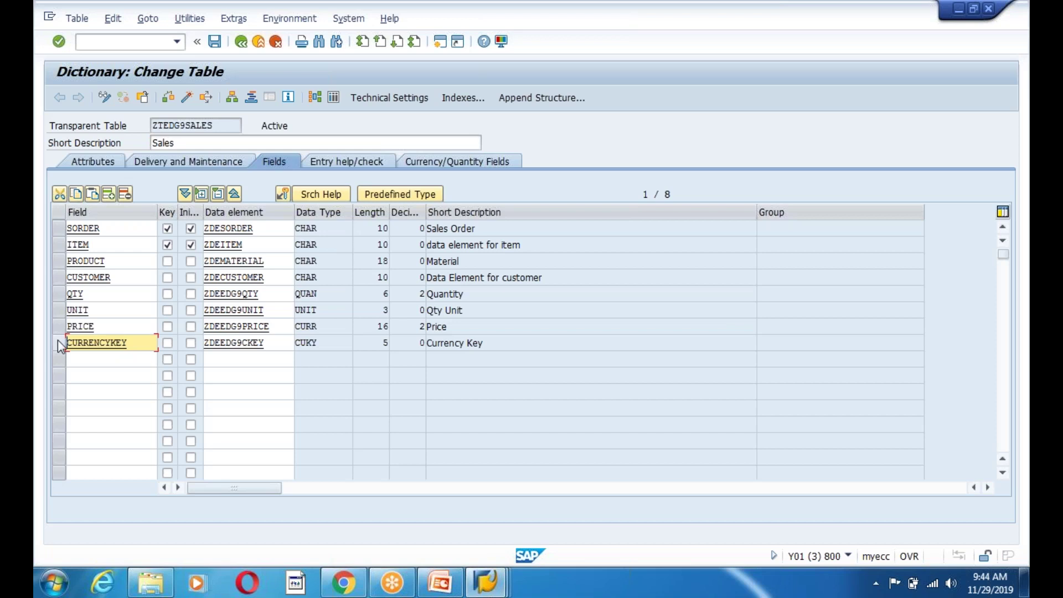
{"action": "key", "text": "Up"}
{"action": "key", "text": "Up"}
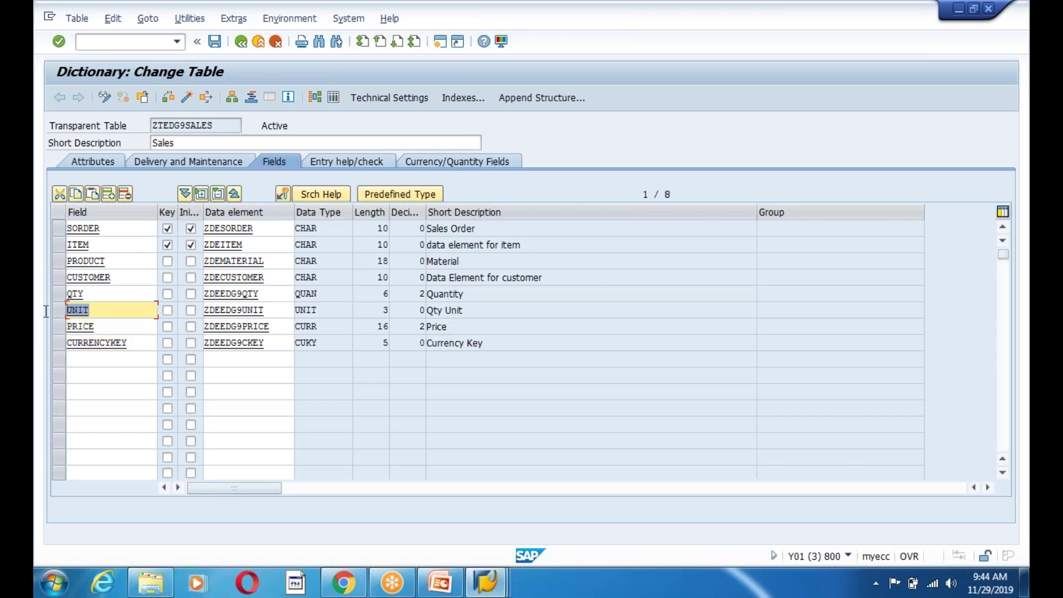
{"action": "key", "text": "Up"}
{"action": "key", "text": "Up"}
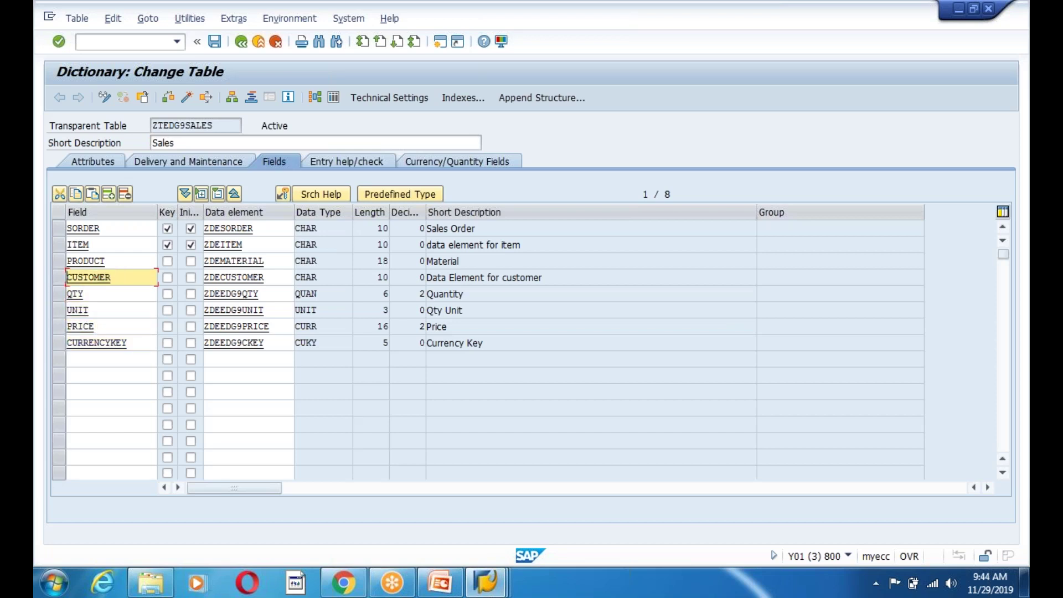
{"action": "left_click_drag", "start_coordinate": [275, 343], "coordinate": [151, 355]}
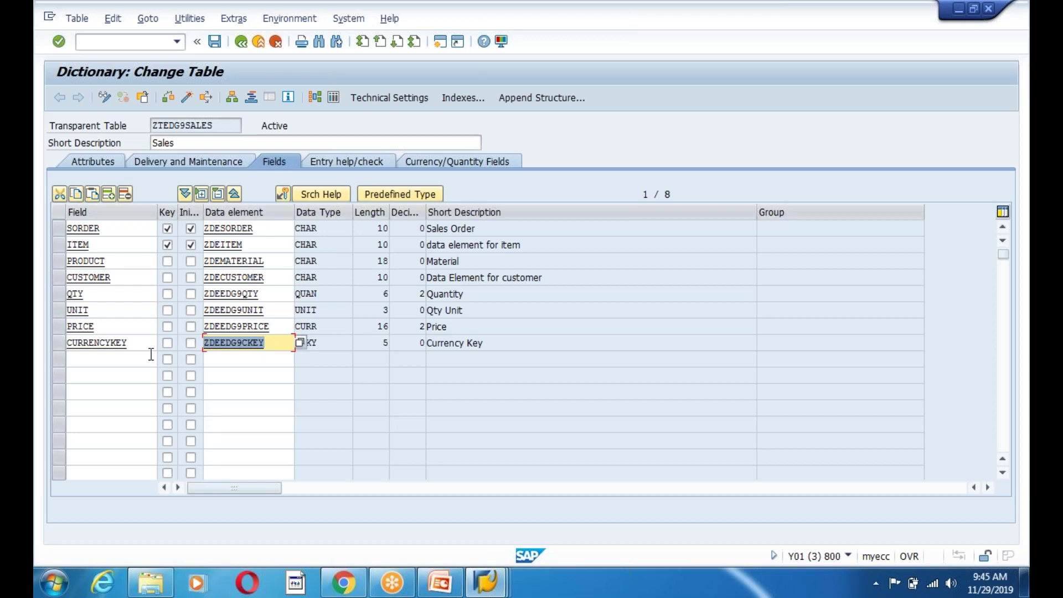
{"action": "key", "text": "Left"}
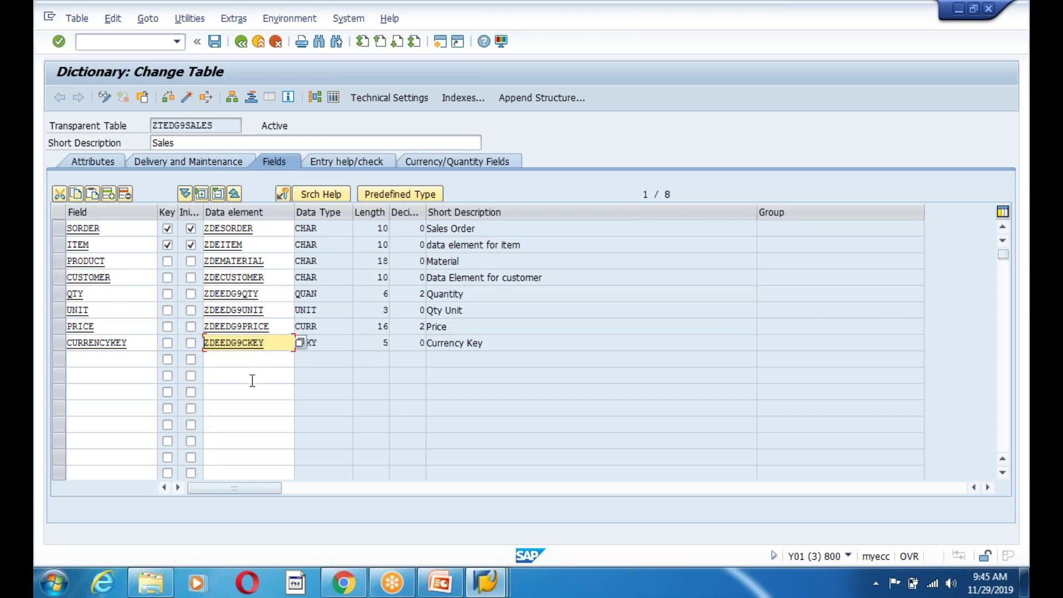
{"action": "left_click", "coordinate": [244, 363]}
{"action": "left_click", "coordinate": [270, 344]}
{"action": "left_click_drag", "start_coordinate": [270, 344], "coordinate": [200, 344]}
{"action": "left_click", "coordinate": [135, 344]}
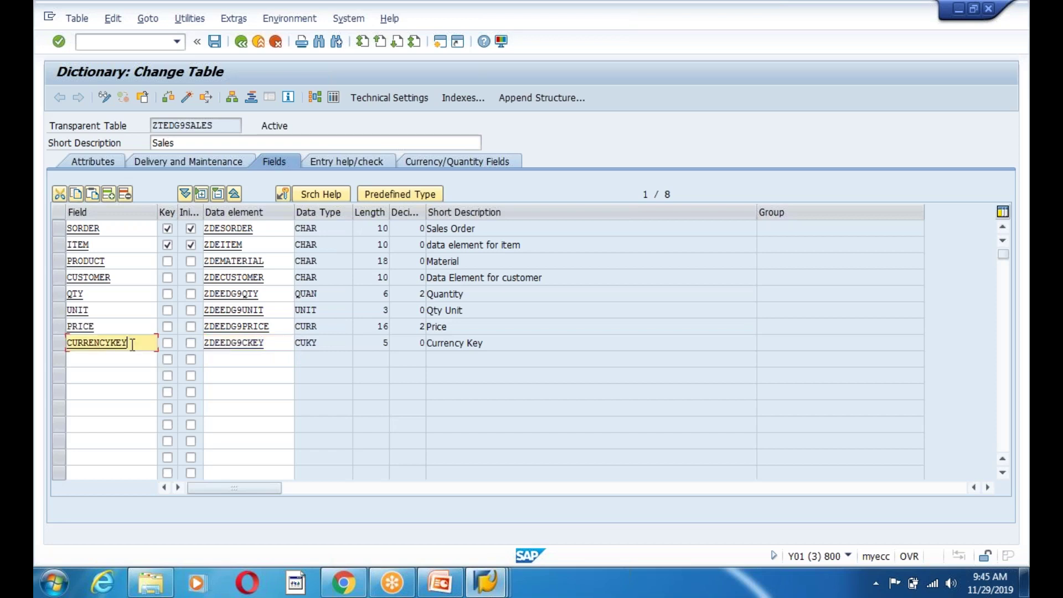
{"action": "left_click", "coordinate": [274, 344]}
{"action": "left_click_drag", "start_coordinate": [274, 344], "coordinate": [131, 345]}
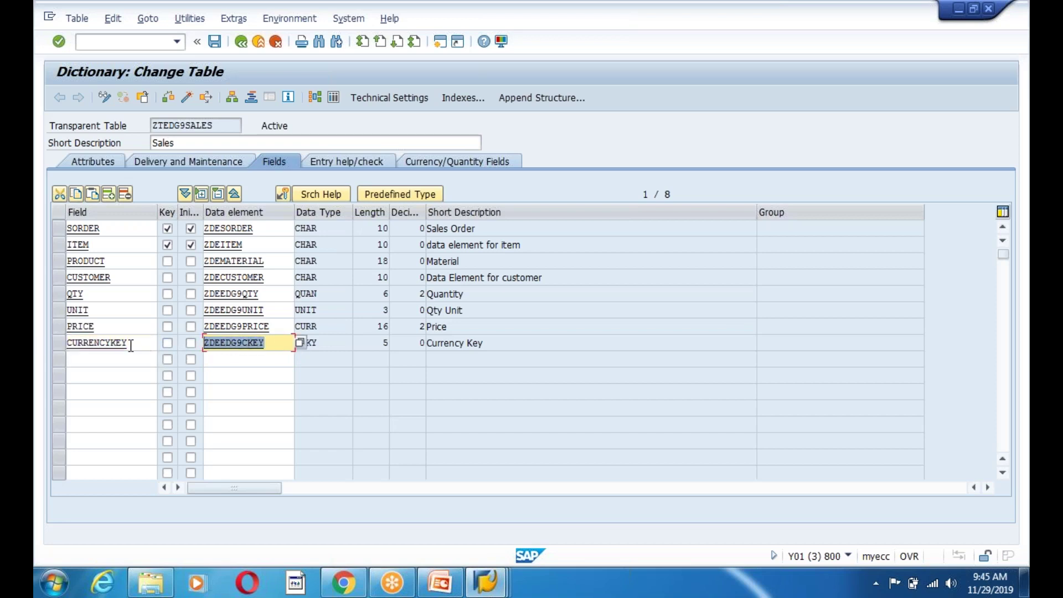
- Switch to PowerPoint and add a blank slide at the end of the presentation, after the STDNO table on slide 50
{"action": "left_click", "coordinate": [440, 583]}
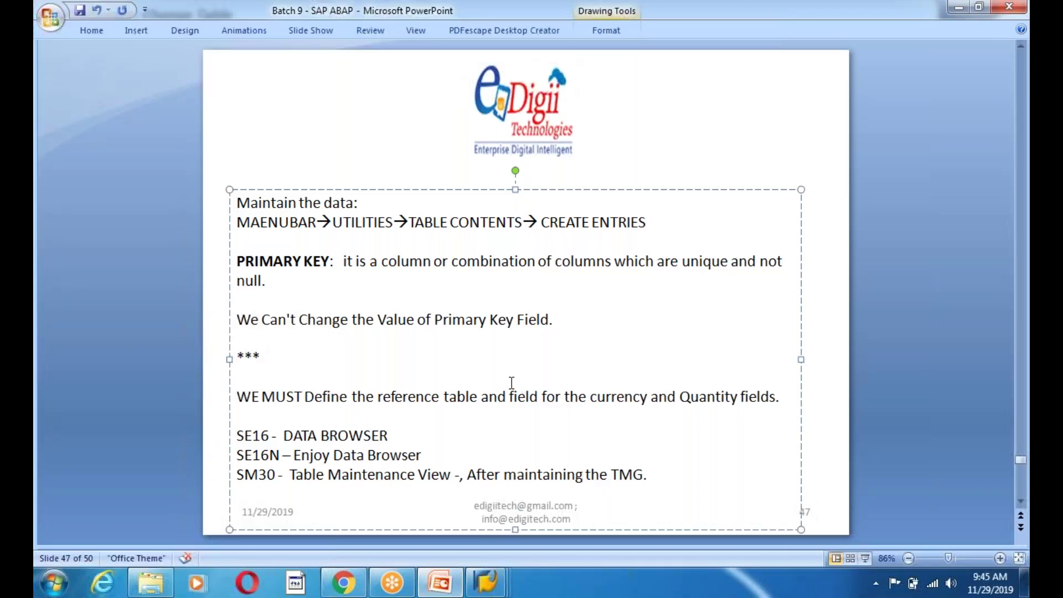
{"action": "key", "text": "Page_Down"}
{"action": "key", "text": "Page_Down"}
{"action": "key", "text": "Page_Down"}
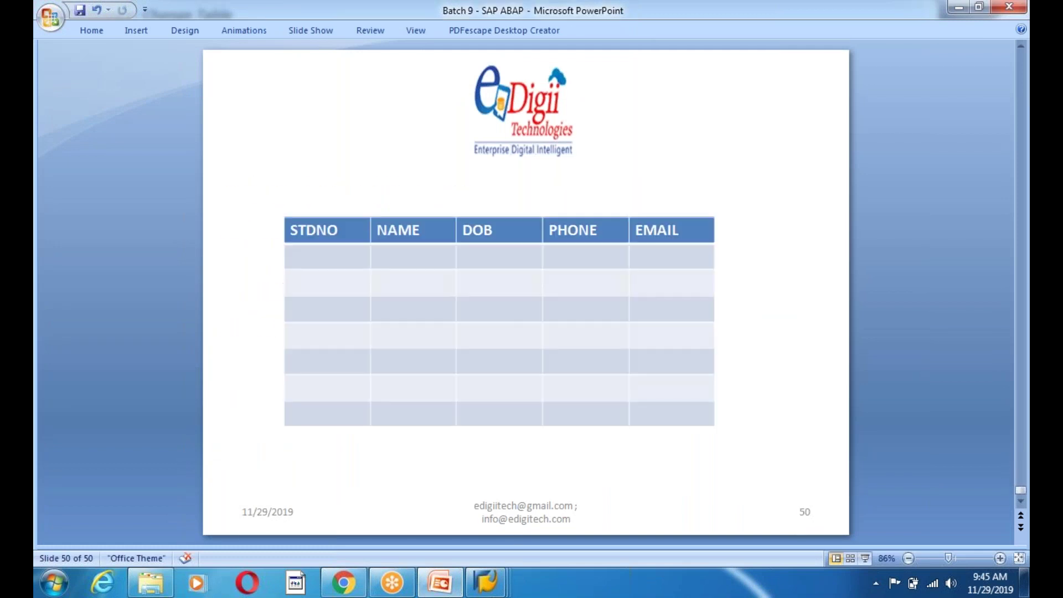
{"action": "left_click", "coordinate": [136, 31]}
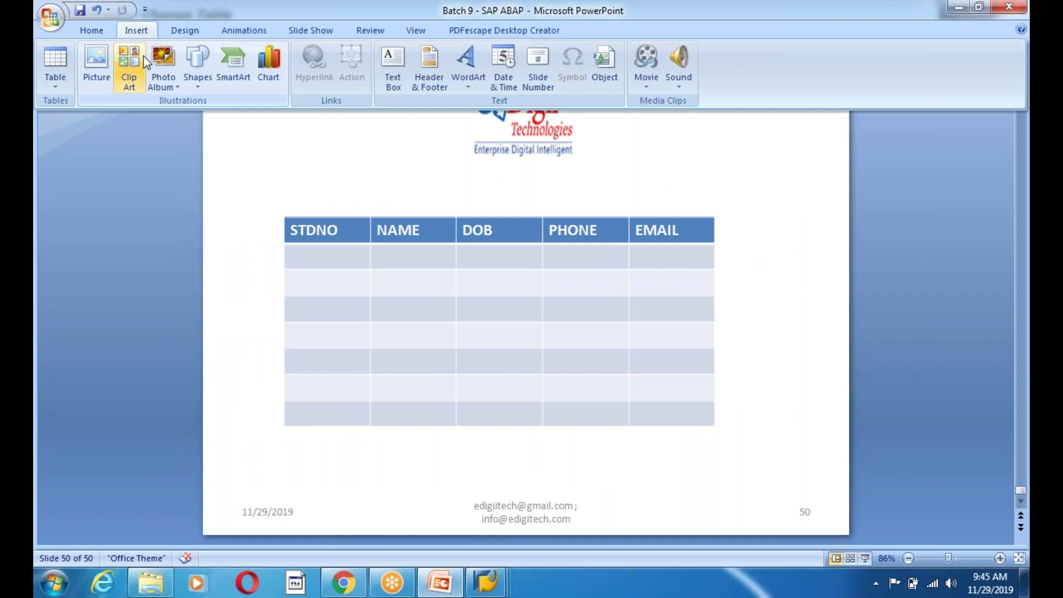
{"action": "left_click", "coordinate": [98, 35]}
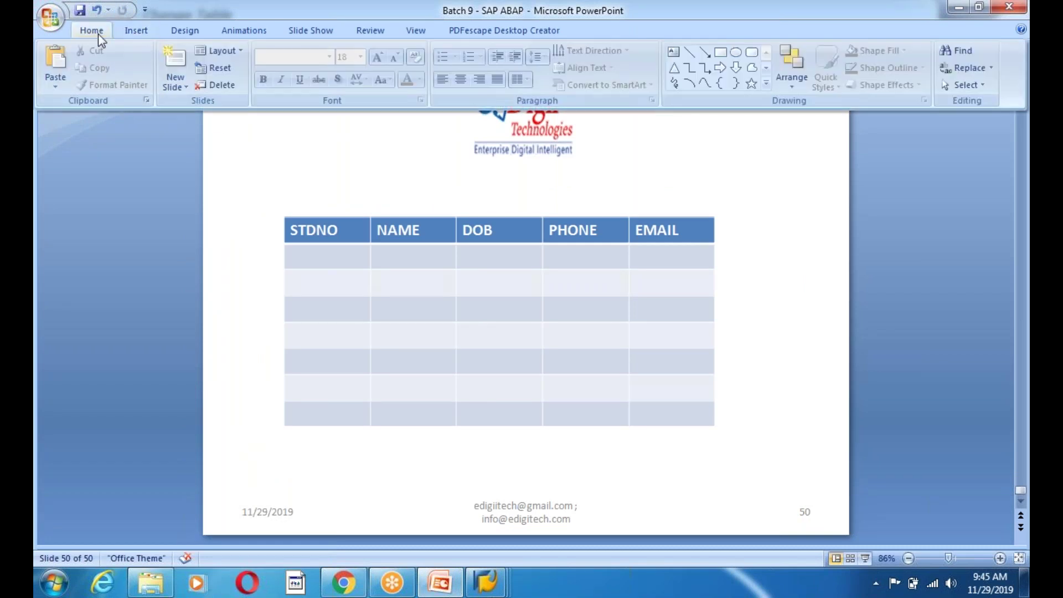
{"action": "left_click", "coordinate": [176, 83]}
{"action": "left_click", "coordinate": [202, 332]}
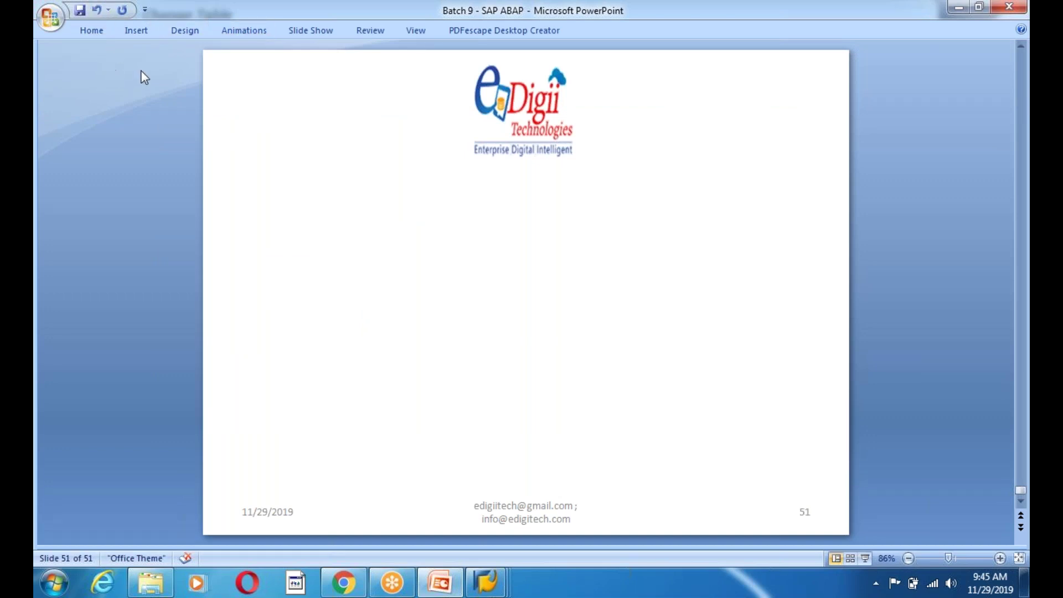
- Insert a wide text box below the logo on slide 51 containing "Can We create a Field Without a Data Element ?"
{"action": "left_click", "coordinate": [126, 32]}
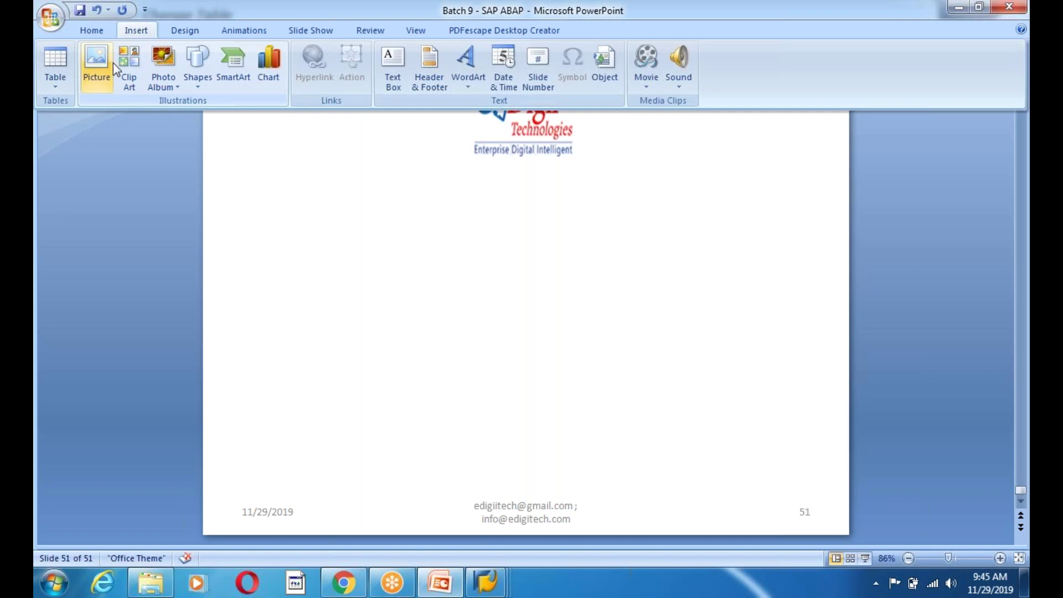
{"action": "left_click", "coordinate": [392, 62]}
{"action": "mouse_move", "coordinate": [232, 167]}
{"action": "left_mouse_down"}
{"action": "mouse_move", "coordinate": [466, 294]}
{"action": "mouse_move", "coordinate": [814, 451]}
{"action": "mouse_move", "coordinate": [828, 484]}
{"action": "left_mouse_up"}
{"action": "type", "text": "How"}
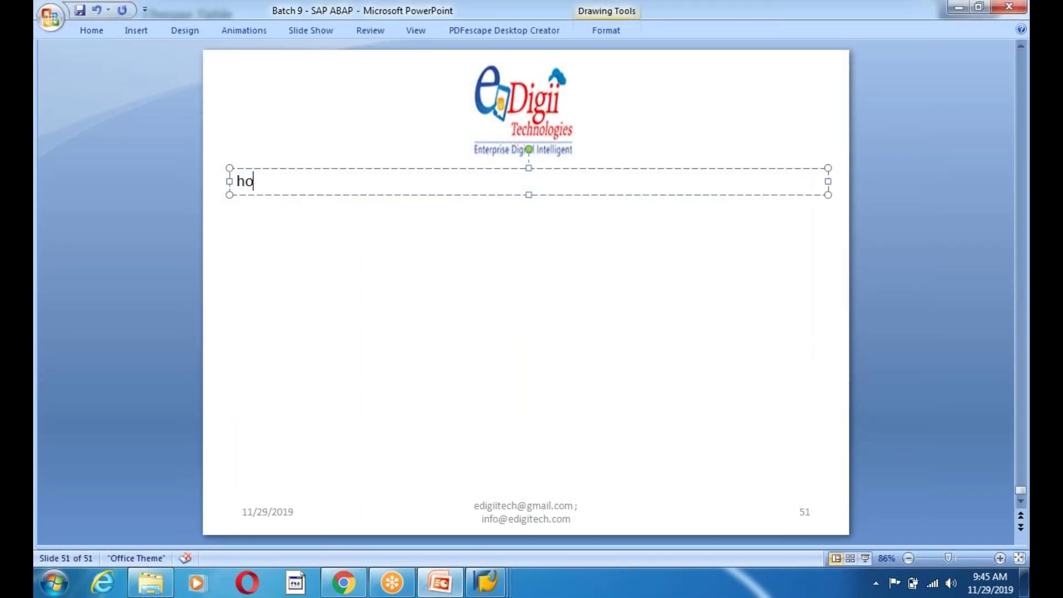
{"action": "key", "text": "BackSpace"}
{"action": "key", "text": "BackSpace"}
{"action": "key", "text": "BackSpace"}
{"action": "type", "text": "Can We creat"}
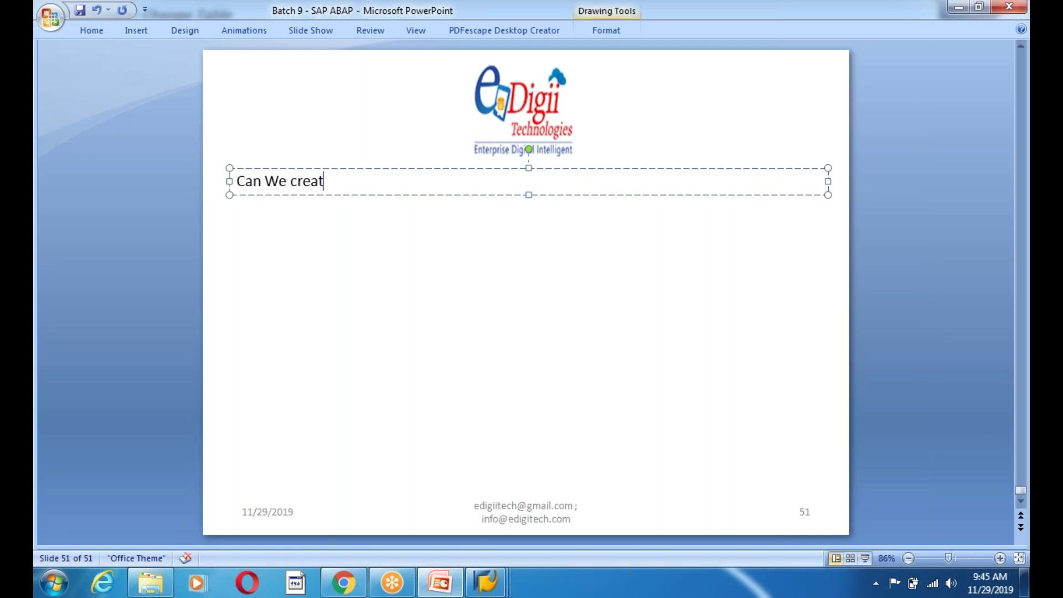
{"action": "type", "text": "e a Field Without a Data Element ?"}
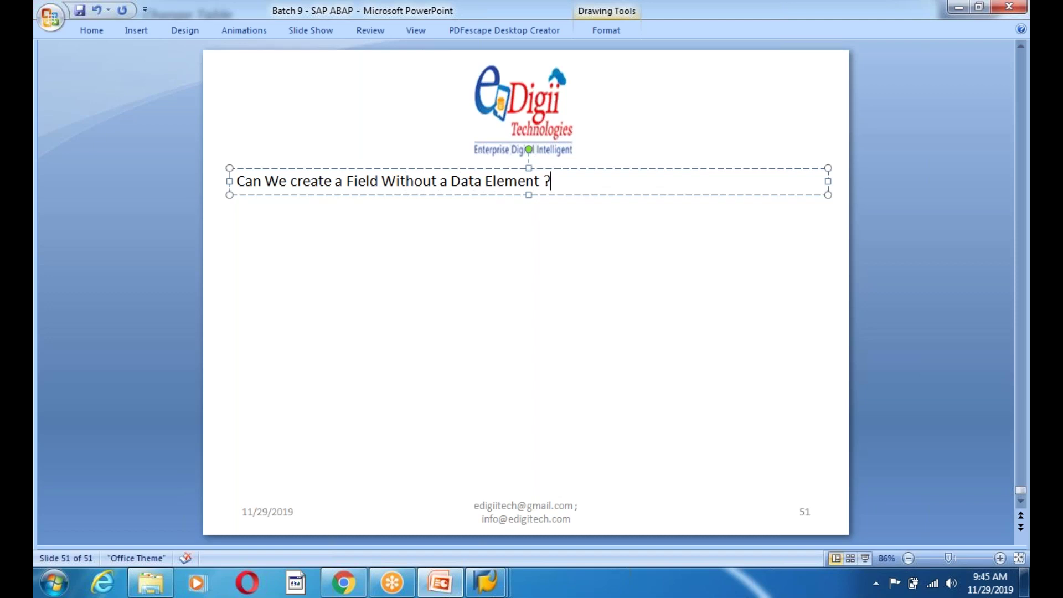
- Make the question "Can We create a Field Without a Data Element ?" bold
{"action": "key", "text": "shift+Left"}
{"action": "key", "text": "shift+Left"}
{"action": "key", "text": "shift+Left"}
{"action": "key", "text": "shift+Left"}
{"action": "key", "text": "shift+Left"}
{"action": "key", "text": "shift+Left"}
{"action": "key", "text": "shift+Left"}
{"action": "key", "text": "shift+Left"}
{"action": "key", "text": "shift+Left"}
{"action": "key", "text": "shift+Left"}
{"action": "key", "text": "shift+Left"}
{"action": "key", "text": "shift+Left"}
{"action": "key", "text": "shift+Left"}
{"action": "key", "text": "shift+Left"}
{"action": "key", "text": "shift+Left"}
{"action": "key", "text": "shift+Left"}
{"action": "key", "text": "shift+Left"}
{"action": "key", "text": "shift+Left"}
{"action": "key", "text": "shift+Left"}
{"action": "key", "text": "shift+Left"}
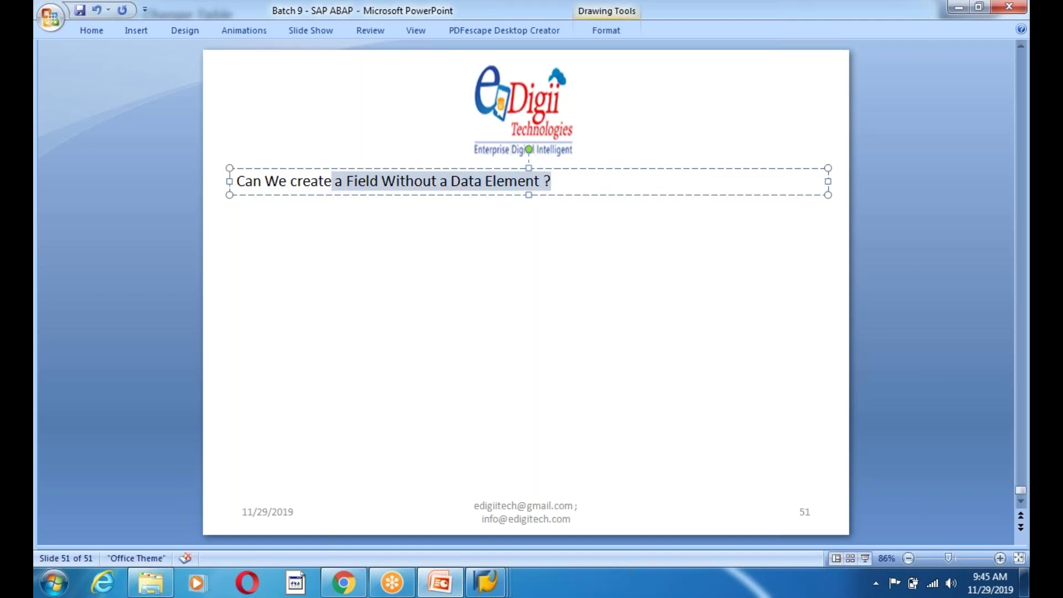
{"action": "key", "text": "shift+Left"}
{"action": "key", "text": "shift+Left"}
{"action": "key", "text": "shift+Left"}
{"action": "key", "text": "ctrl+b"}
{"action": "key", "text": "End"}
- Add the answer "Yes. We Can Create the Field Without Data Element." below the question
{"action": "key", "text": "Return"}
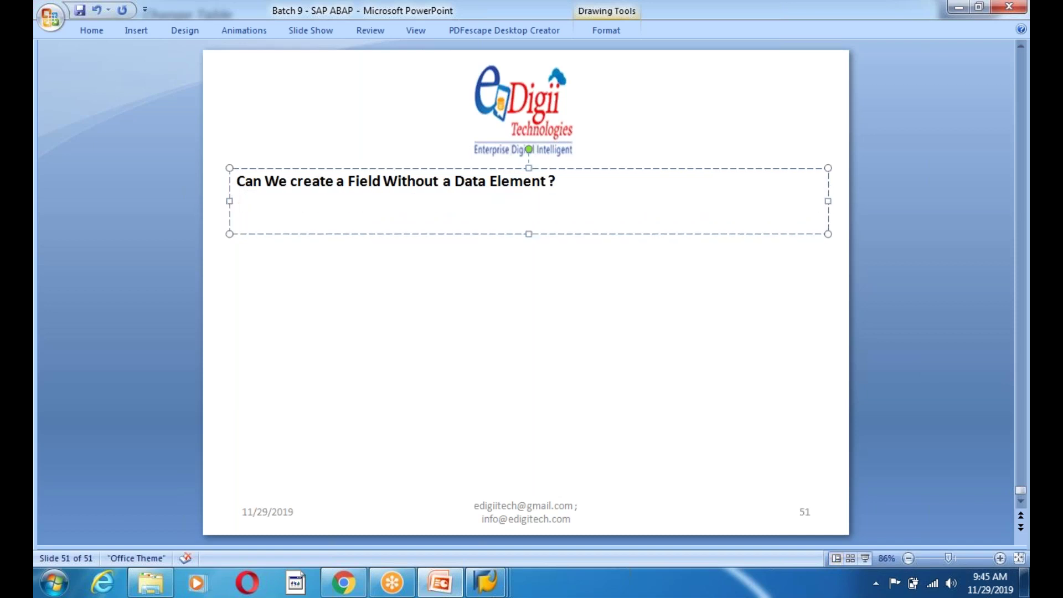
{"action": "type", "text": "Yes. We Can "}
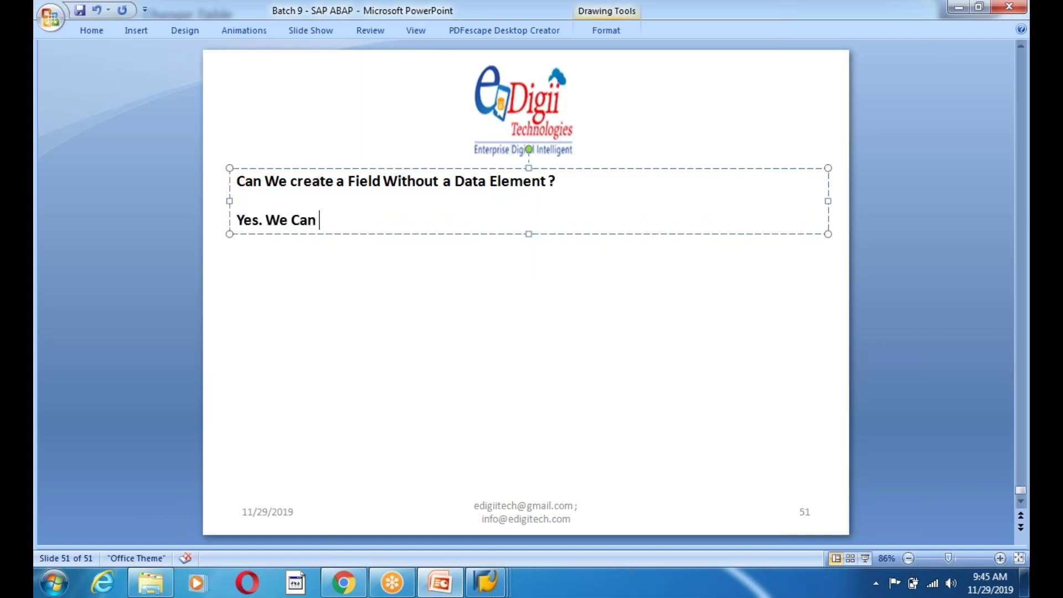
{"action": "type", "text": "C reate the"}
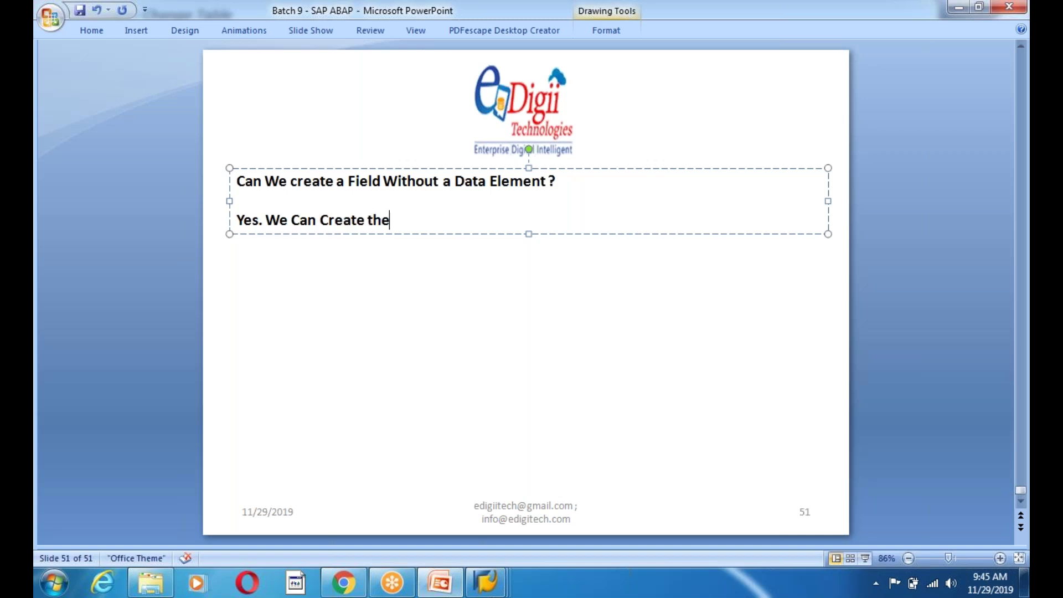
{"action": "type", "text": " Field Without Darta"}
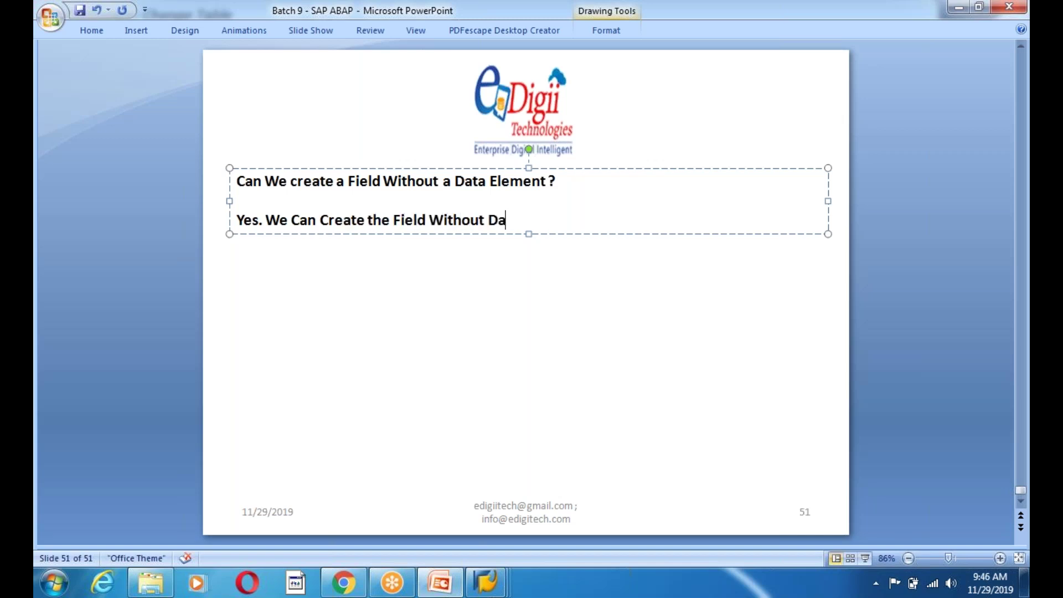
{"action": "key", "text": "BackSpace"}
{"action": "key", "text": "BackSpace"}
{"action": "key", "text": "BackSpace"}
{"action": "key", "text": "BackSpace"}
{"action": "type", "text": "ta"}
{"action": "type", "text": "Element"}
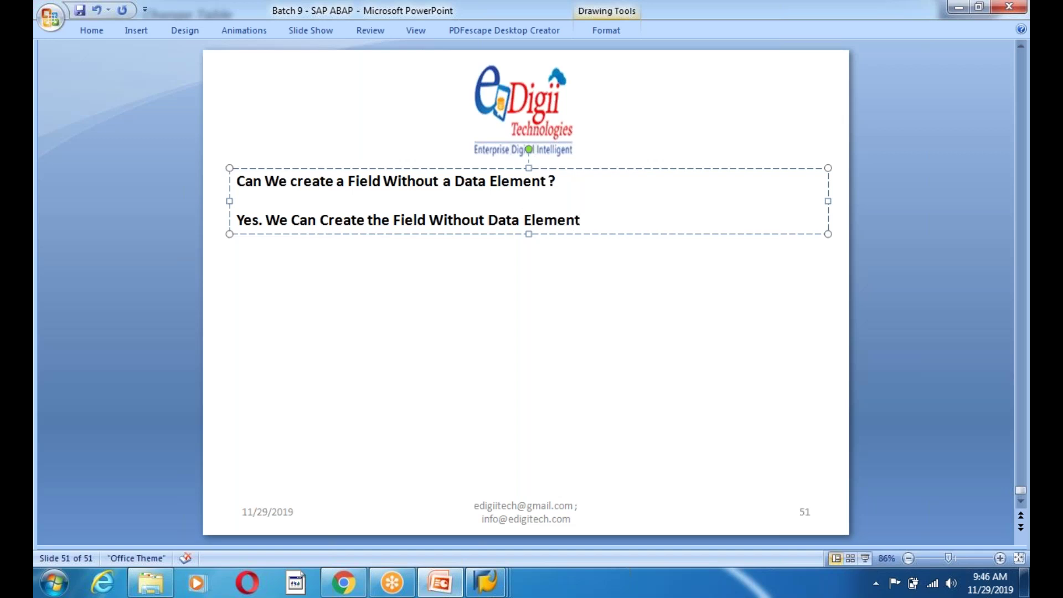
{"action": "type", "text": "."}
- Add blank lines after the answer and remove the bold formatting from the answer line
{"action": "key", "text": "Return"}
{"action": "key", "text": "Return"}
{"action": "key", "text": "Up"}
{"action": "key", "text": "Up"}
{"action": "key", "text": "Up"}
{"action": "key", "text": "Up"}
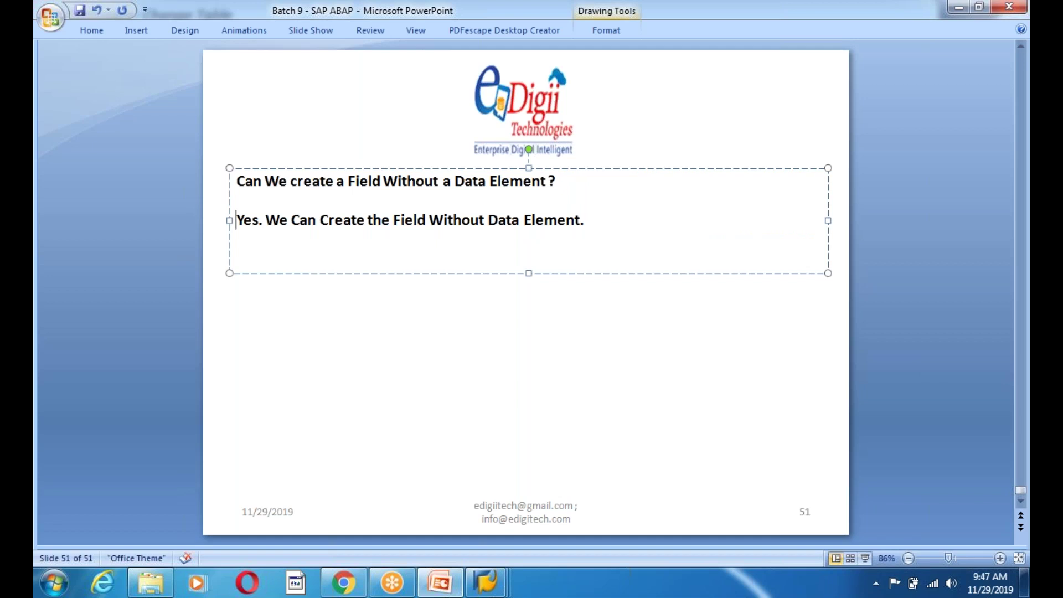
{"action": "left_click_drag", "start_coordinate": [236, 220], "coordinate": [588, 220]}
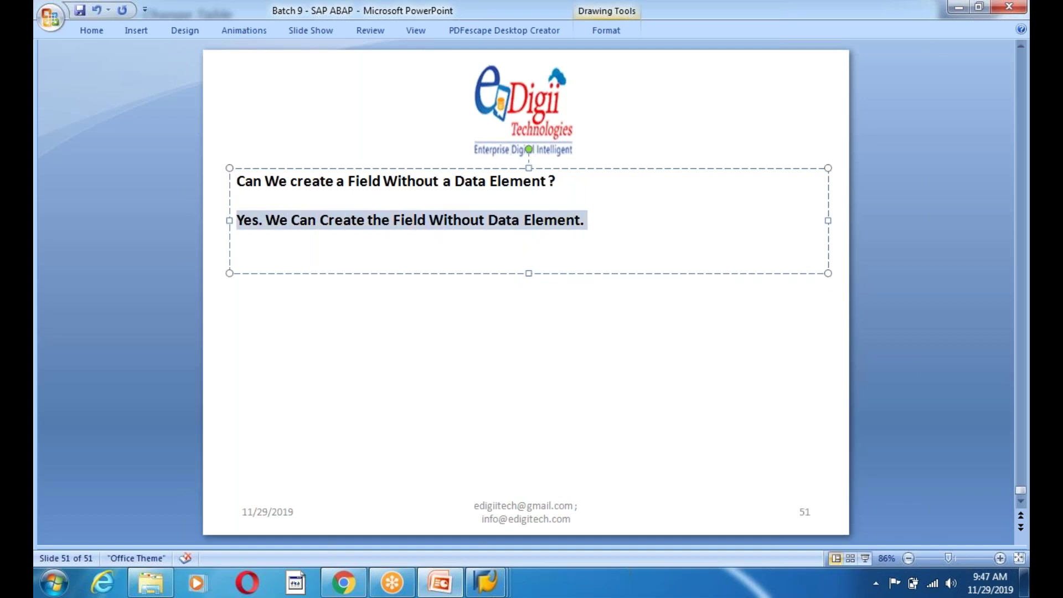
{"action": "key", "text": "ctrl+b"}
{"action": "key", "text": "Down"}
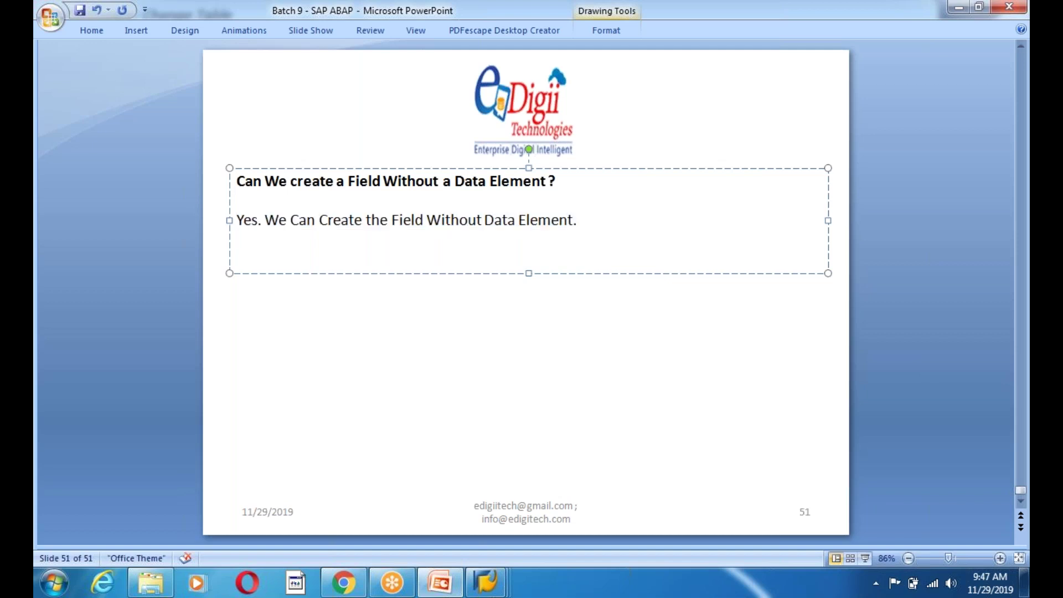
{"action": "key", "text": "Return"}
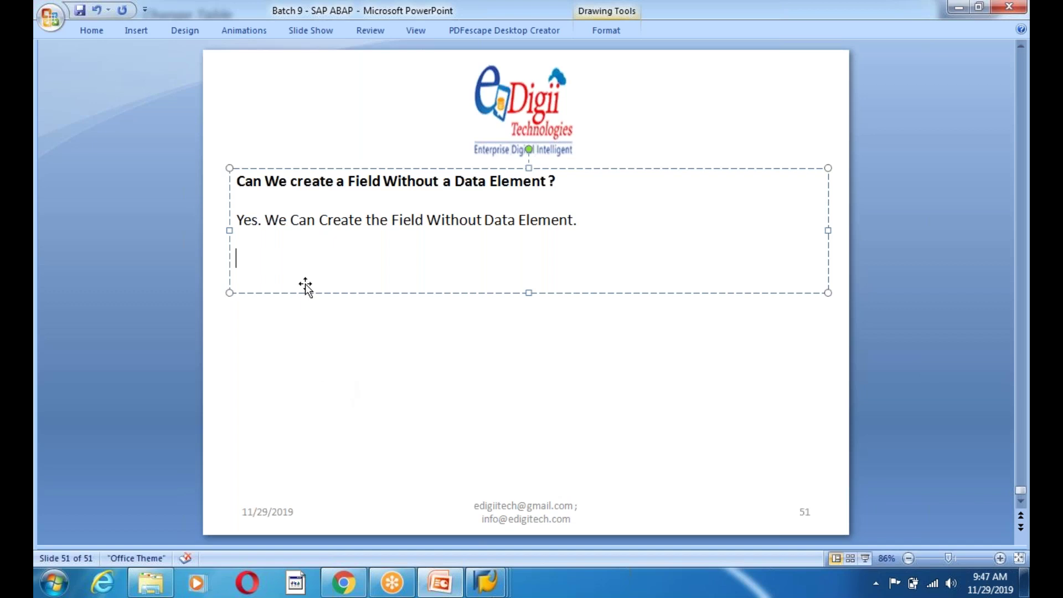
{"action": "key", "text": "Escape"}
- Switch to the SAP Dictionary: Change Table window for ZTEDG9SALES and go to the first empty field row
{"action": "left_click", "coordinate": [501, 586]}
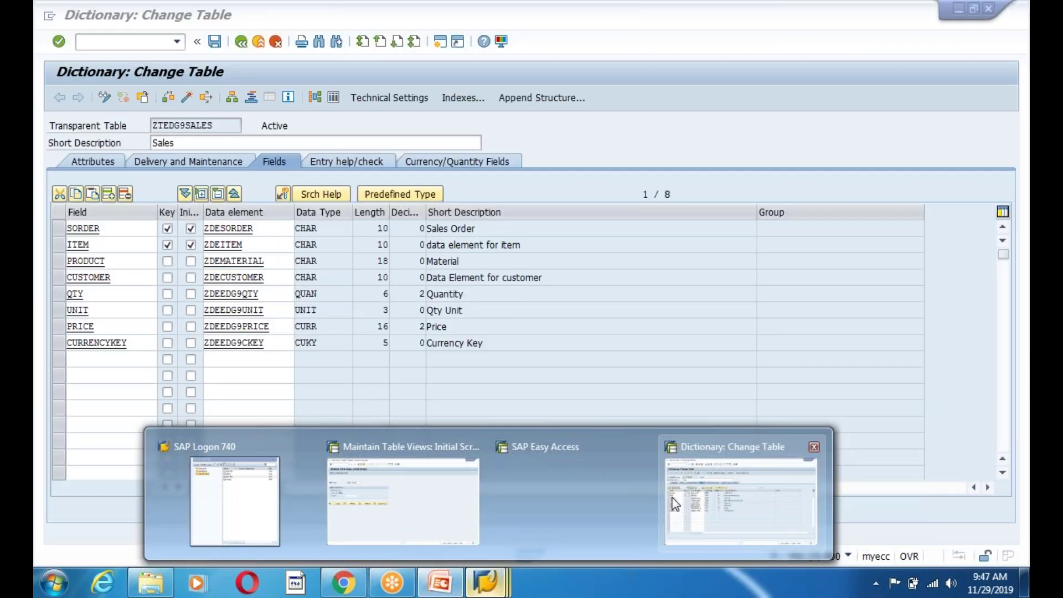
{"action": "left_click", "coordinate": [673, 498]}
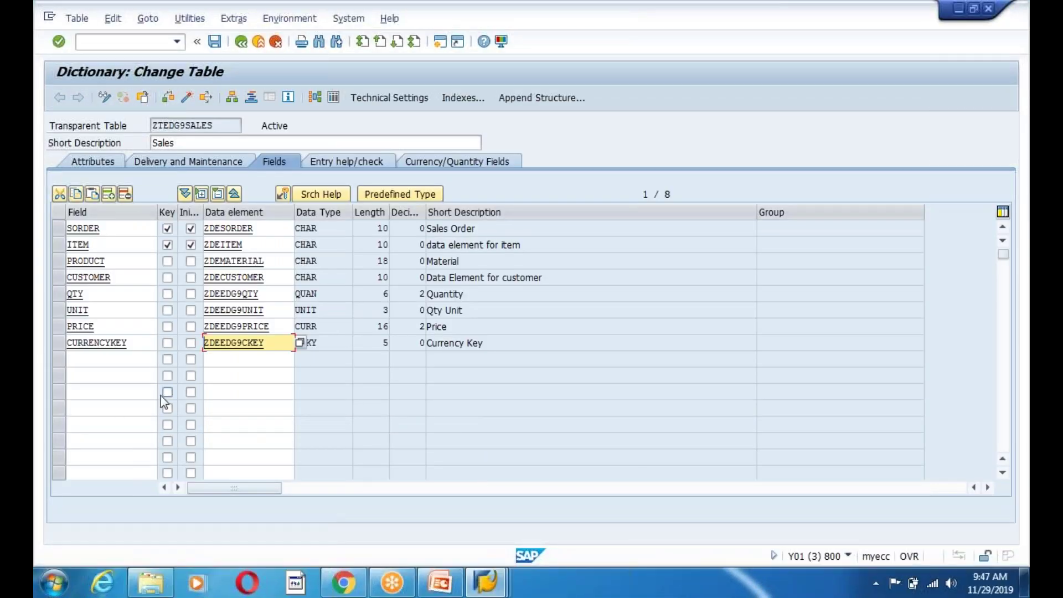
{"action": "left_click", "coordinate": [92, 360]}
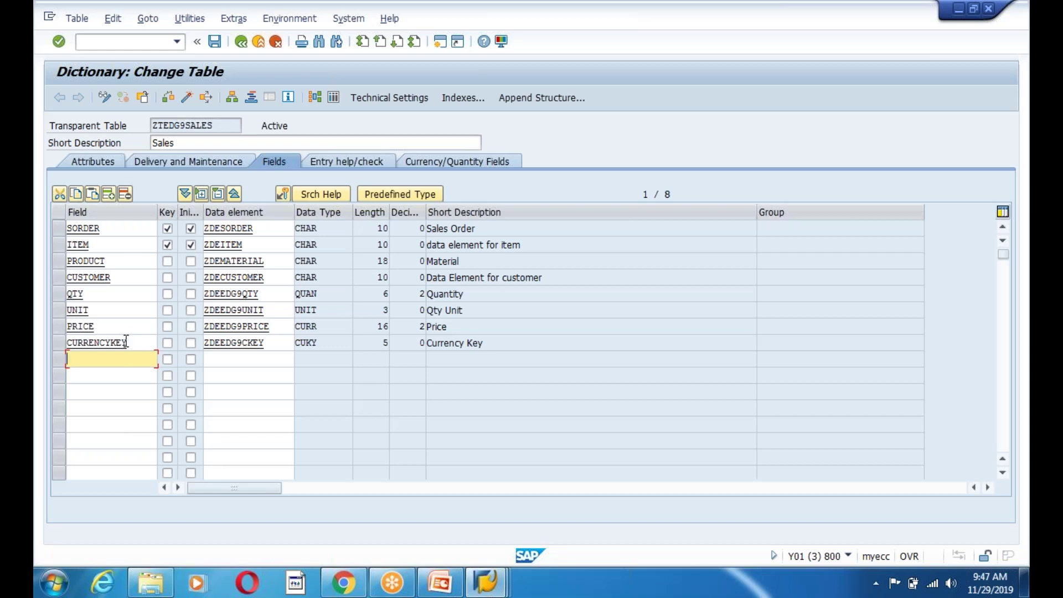
- Review the existing fields of table ZTEDG9SALES one by one, from SORDER to CURRENCYKEY
{"action": "left_click", "coordinate": [115, 230]}
{"action": "left_click", "coordinate": [114, 246]}
{"action": "left_click", "coordinate": [114, 261]}
{"action": "left_click", "coordinate": [114, 278]}
{"action": "left_click", "coordinate": [110, 296]}
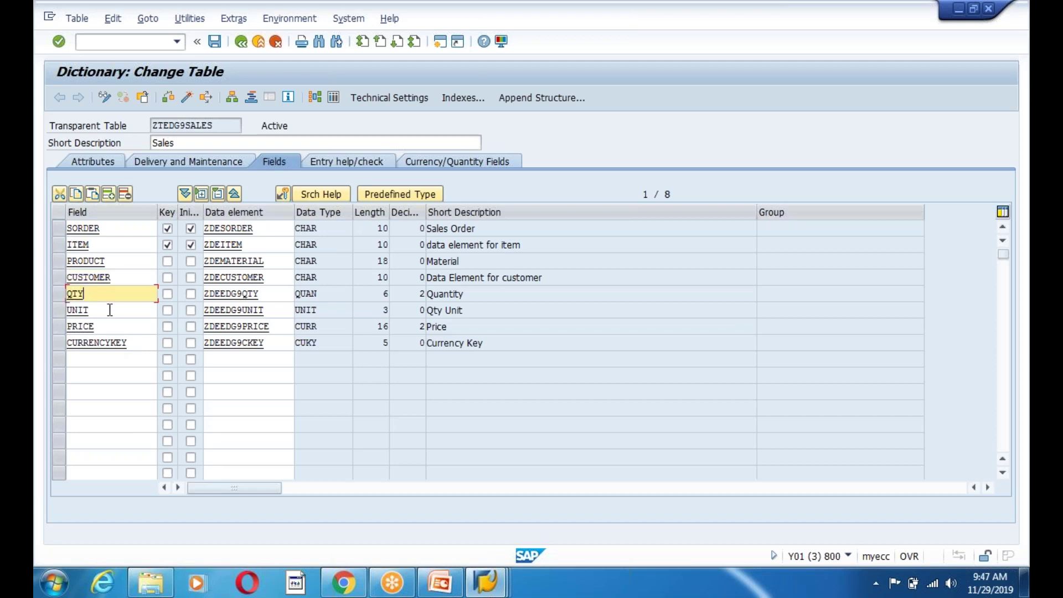
{"action": "left_click", "coordinate": [110, 312]}
{"action": "left_click", "coordinate": [113, 330]}
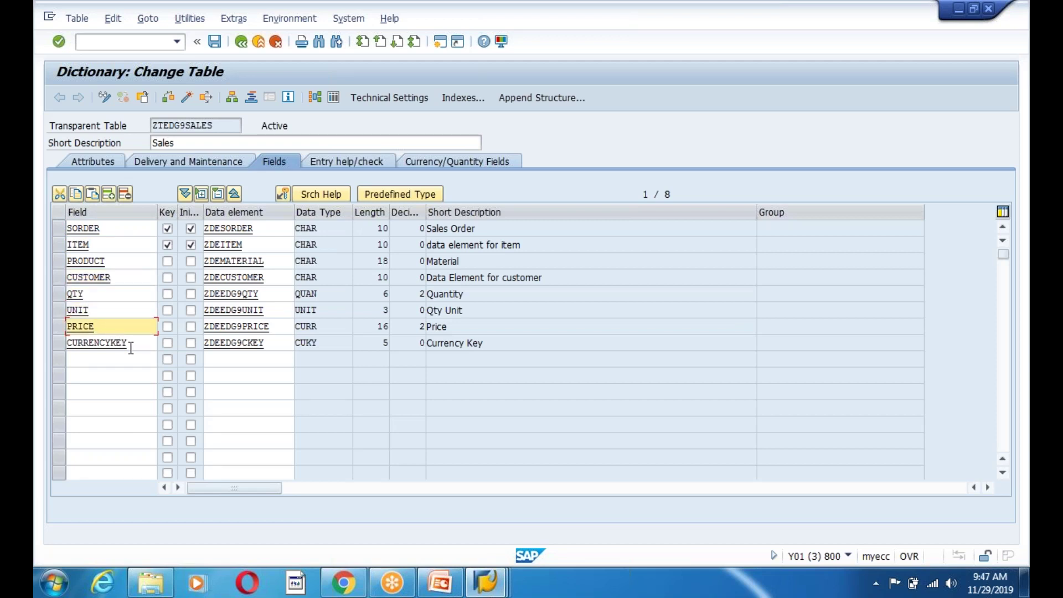
{"action": "left_click", "coordinate": [132, 346]}
- Add a new field named TOTALPRICE below CURRENCYKEY, leaving its key and initial-value options unticked
{"action": "left_click", "coordinate": [88, 359]}
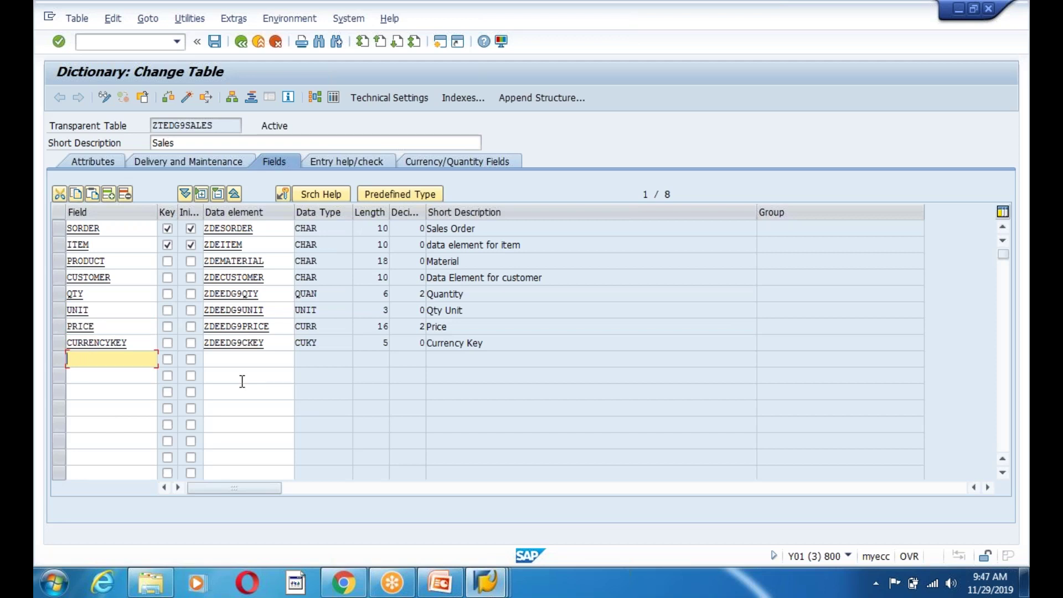
{"action": "type", "text": "TOTALPRICE"}
{"action": "key", "text": "Tab"}
{"action": "key", "text": "Tab"}
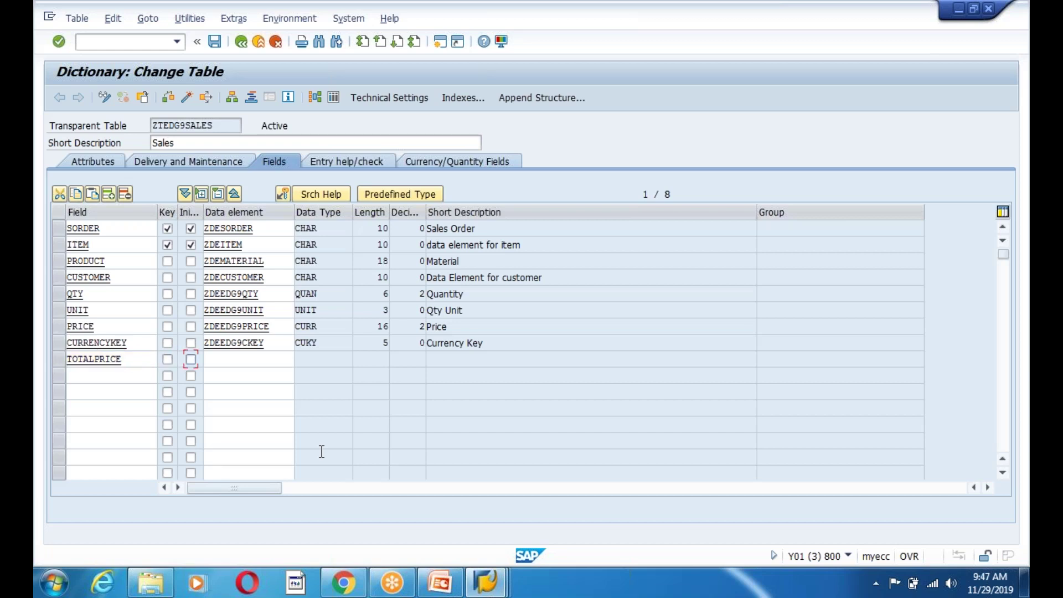
{"action": "key", "text": "Tab"}
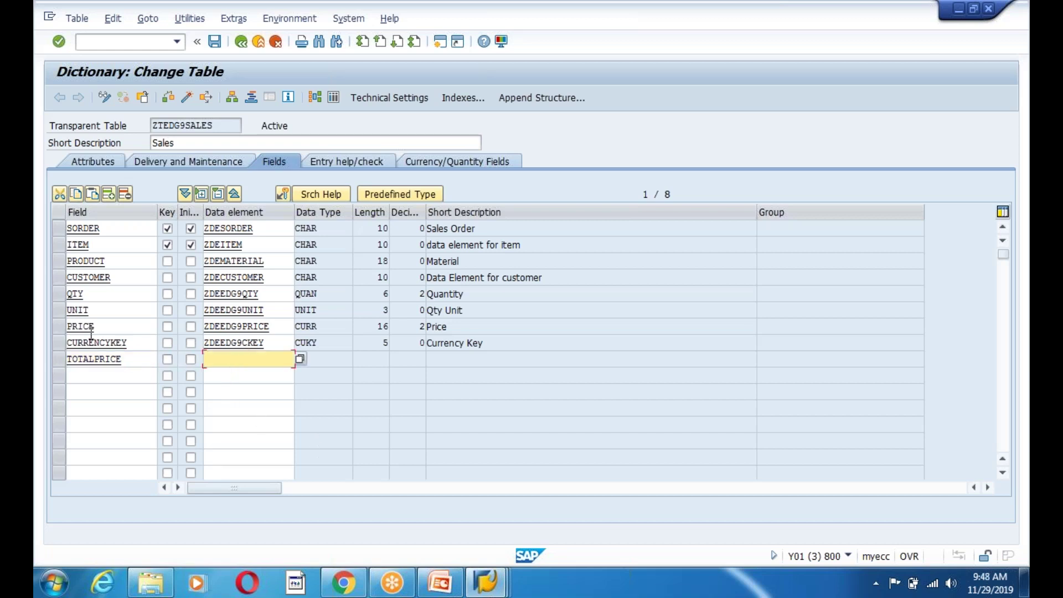
- Examine the UNIT, QTY and PRICE fields and compare CURRENCYKEY's data element with the empty one of TOTALPRICE
{"action": "left_click", "coordinate": [91, 311]}
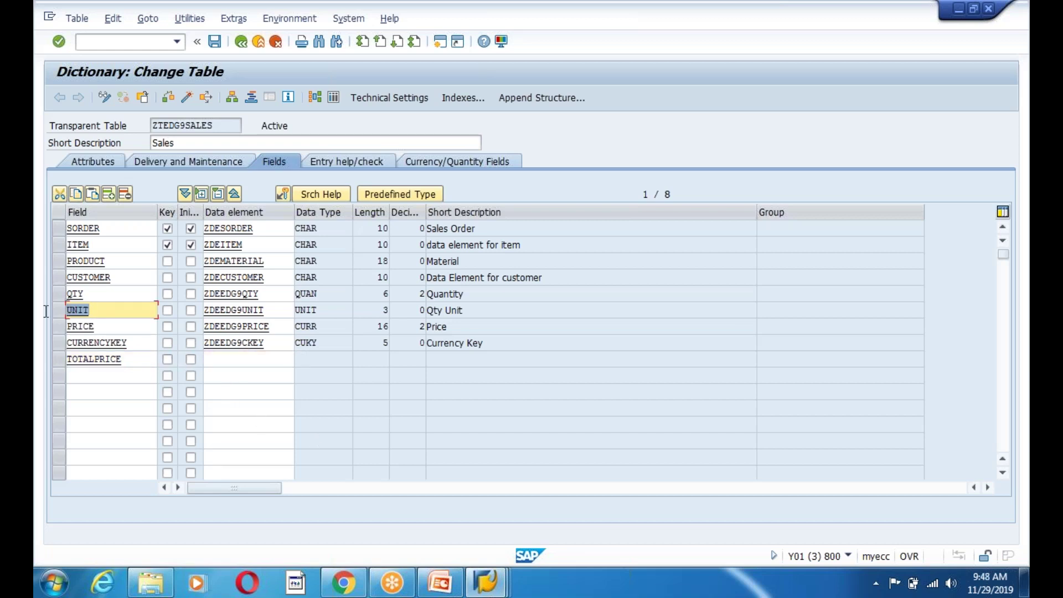
{"action": "left_click", "coordinate": [103, 299]}
{"action": "left_click_drag", "start_coordinate": [109, 328], "coordinate": [45, 335]}
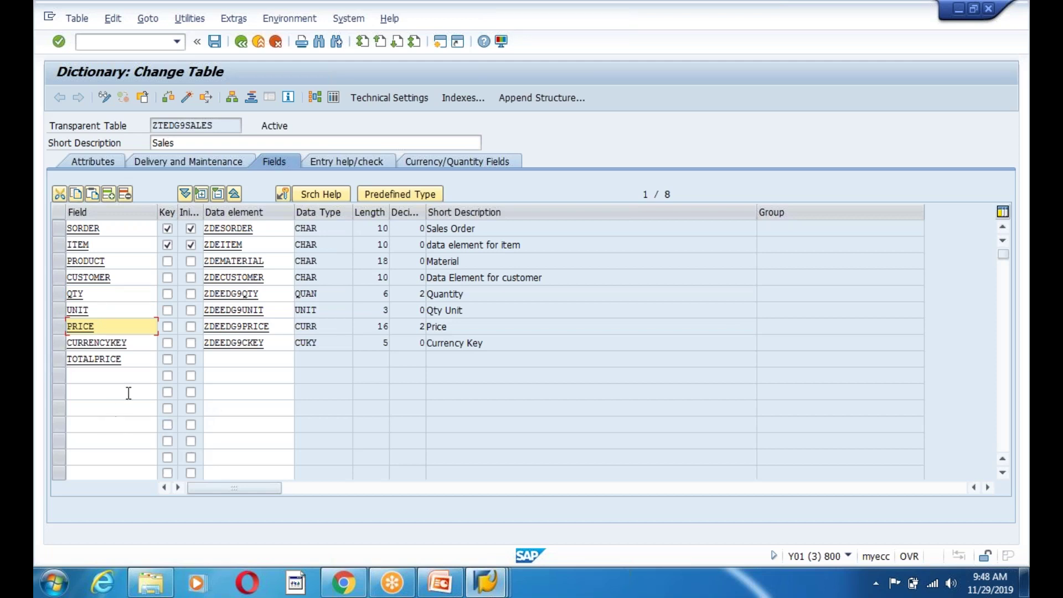
{"action": "left_click", "coordinate": [131, 366]}
{"action": "left_click_drag", "start_coordinate": [132, 367], "coordinate": [46, 372]}
{"action": "key", "text": "ctrl+c"}
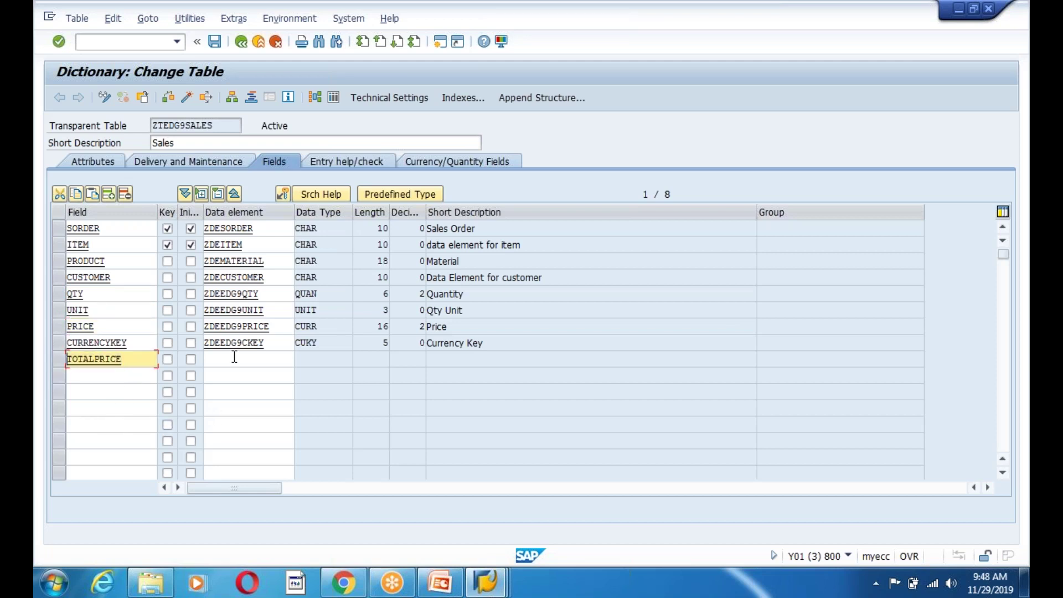
{"action": "left_click", "coordinate": [235, 358]}
{"action": "left_click", "coordinate": [275, 345]}
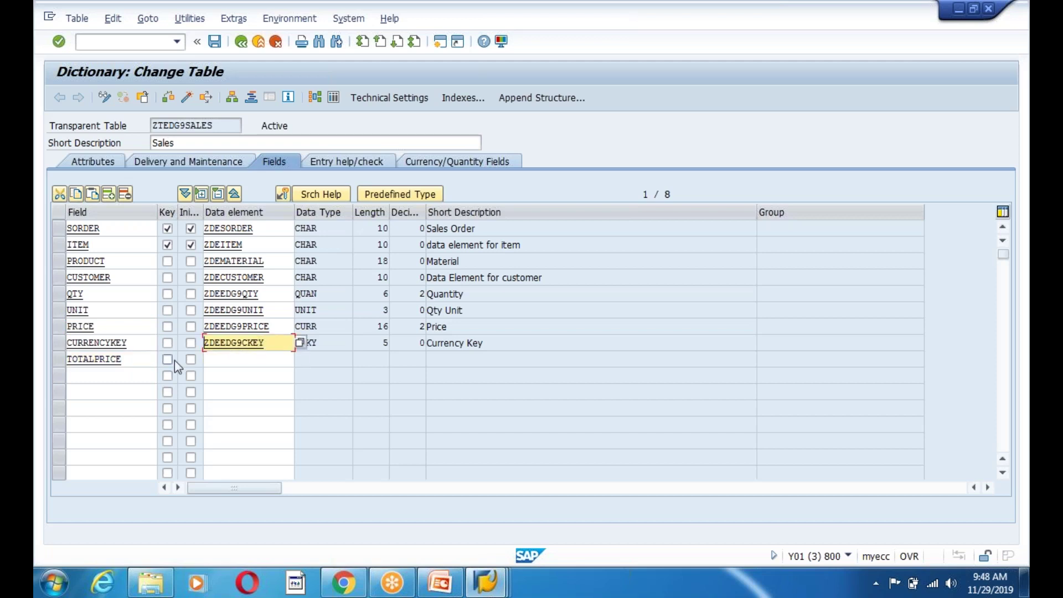
{"action": "left_click", "coordinate": [215, 358]}
{"action": "left_click_drag", "start_coordinate": [272, 343], "coordinate": [178, 343]}
{"action": "key", "text": "ctrl+c"}
- Switch the TOTALPRICE field from a data element to a predefined type
{"action": "left_click", "coordinate": [223, 357]}
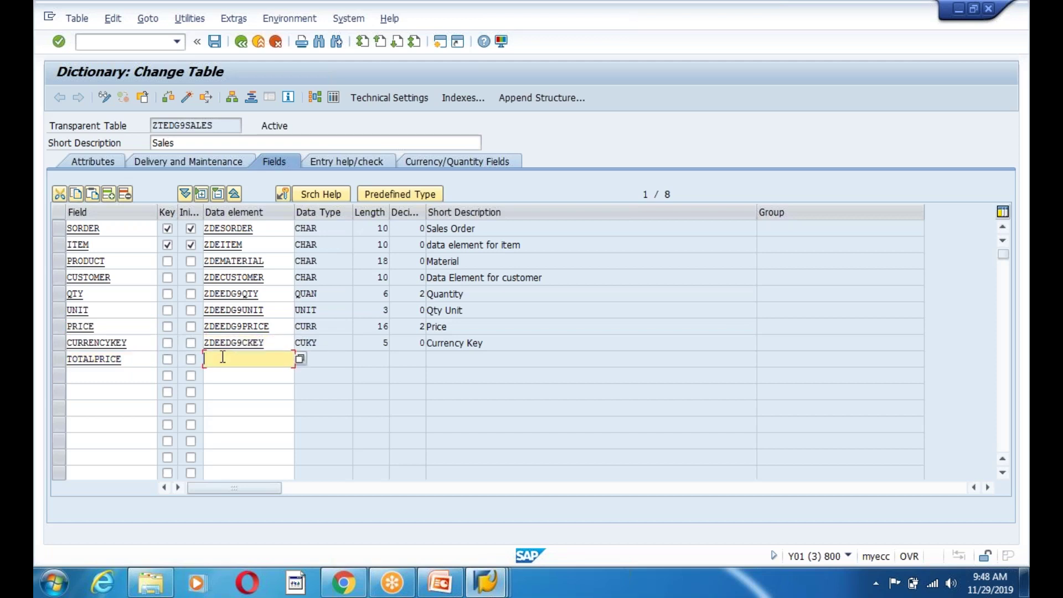
{"action": "left_click", "coordinate": [399, 194]}
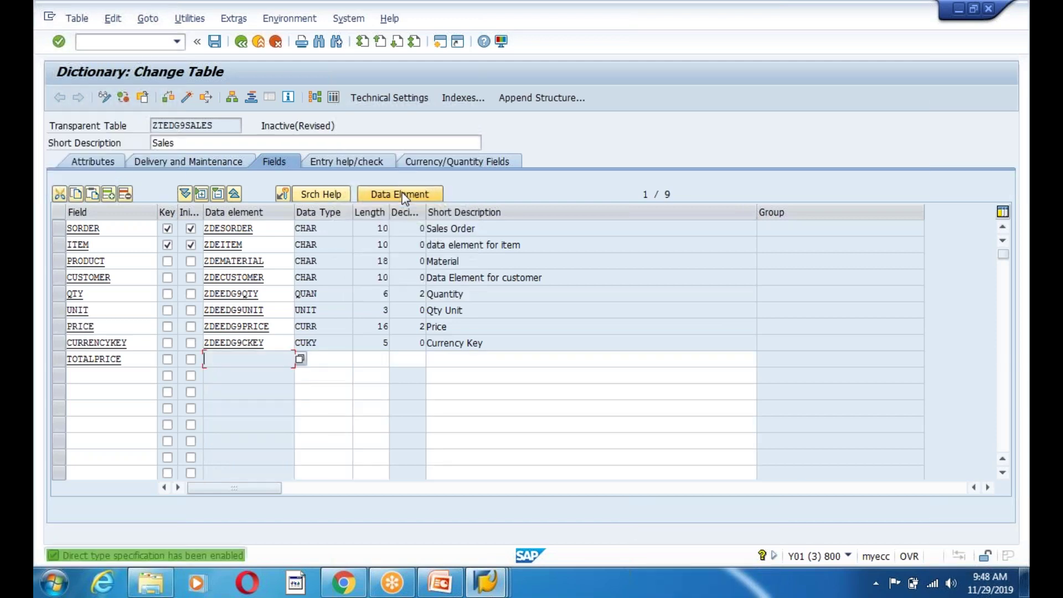
- Switch to the PowerPoint slide and extend the answer with "with Predefined Type" before the full stop
{"action": "key", "text": "alt+Tab"}
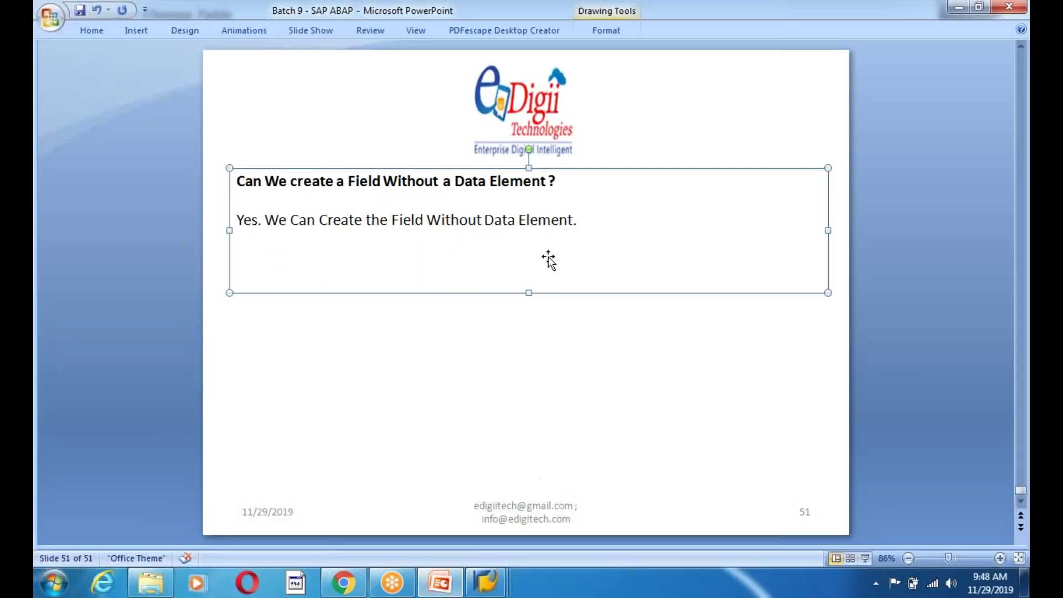
{"action": "left_click", "coordinate": [568, 220]}
{"action": "type", "text": "with Predi"}
{"action": "key", "text": "BackSpace"}
{"action": "type", "text": "efined Ty"}
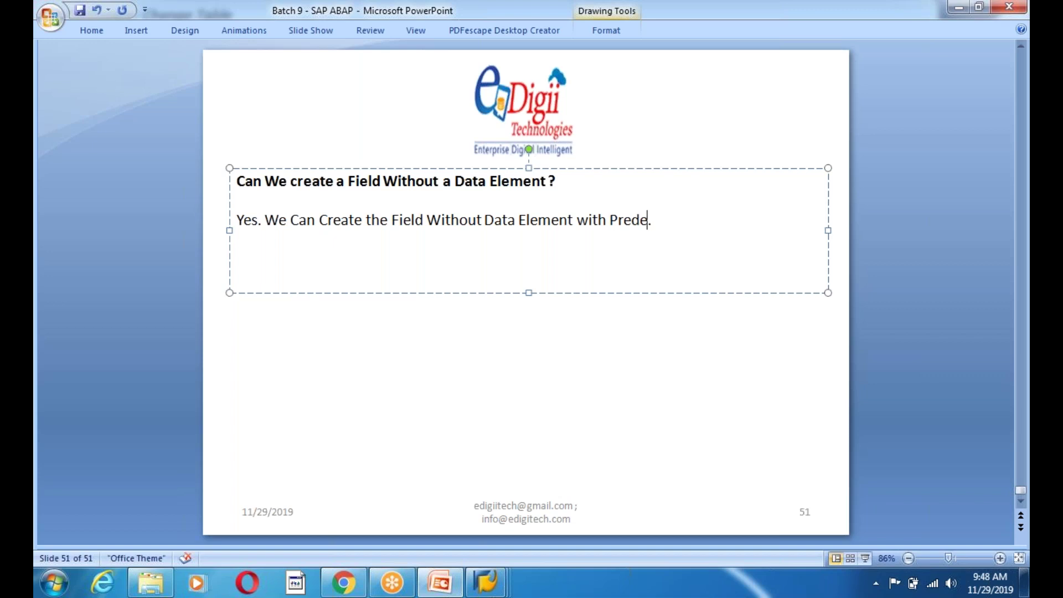
{"action": "type", "text": "pe"}
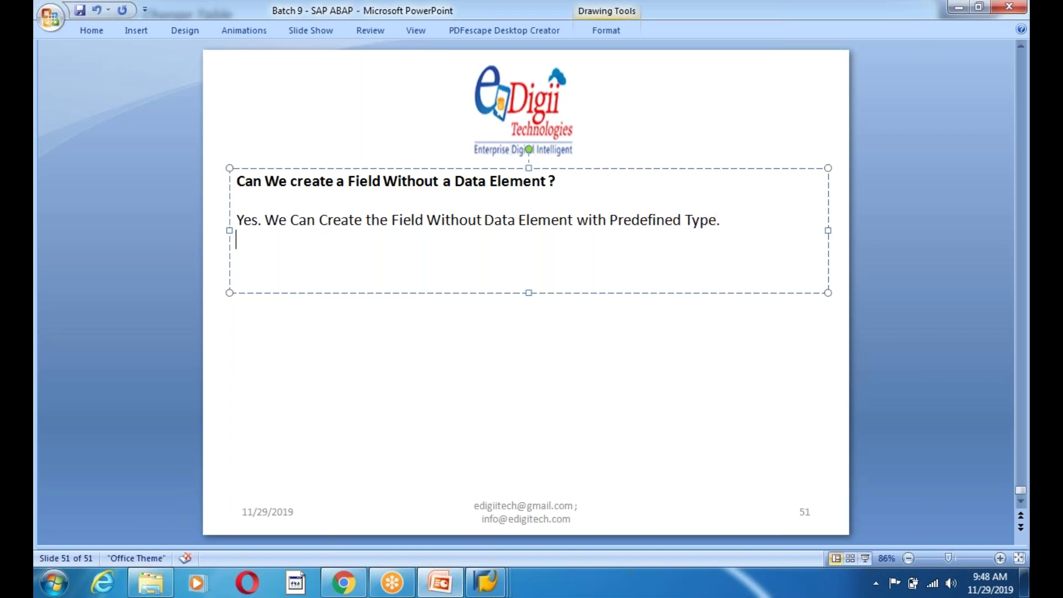
- Switch back to SAP and set the TOTALPRICE field's data type to CURR, the same type as PRICE
{"action": "key", "text": "alt+Tab"}
{"action": "left_click", "coordinate": [325, 357]}
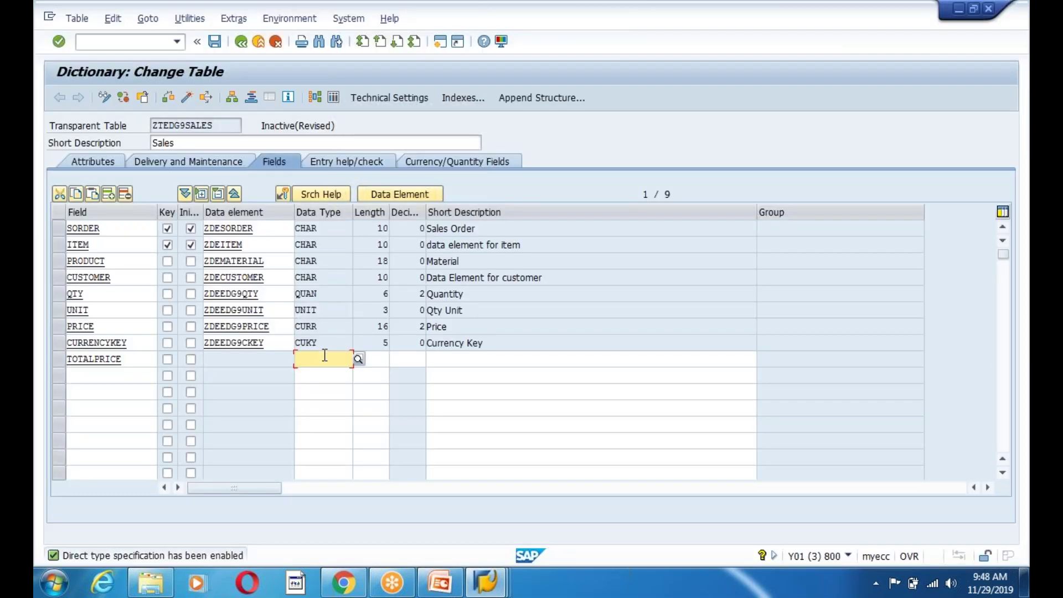
{"action": "left_click", "coordinate": [321, 328]}
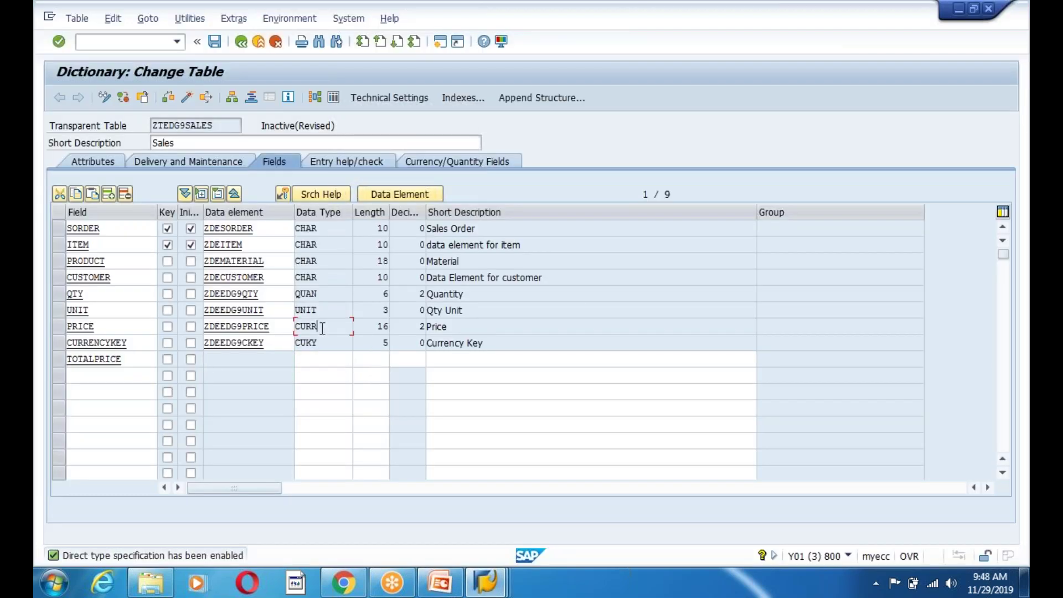
{"action": "left_click", "coordinate": [57, 328]}
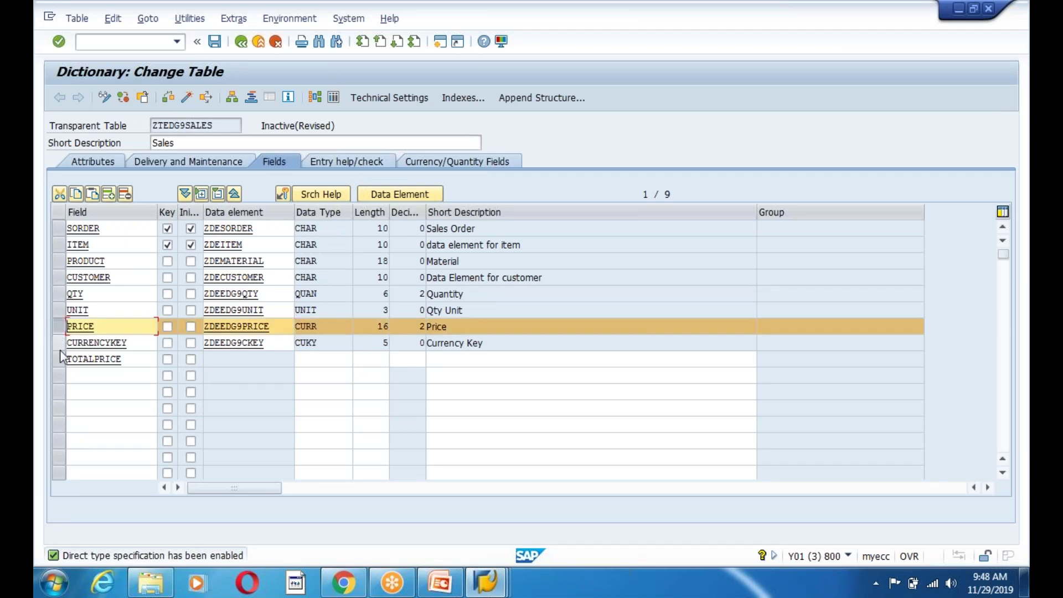
{"action": "left_click", "coordinate": [58, 360]}
{"action": "left_click", "coordinate": [331, 359]}
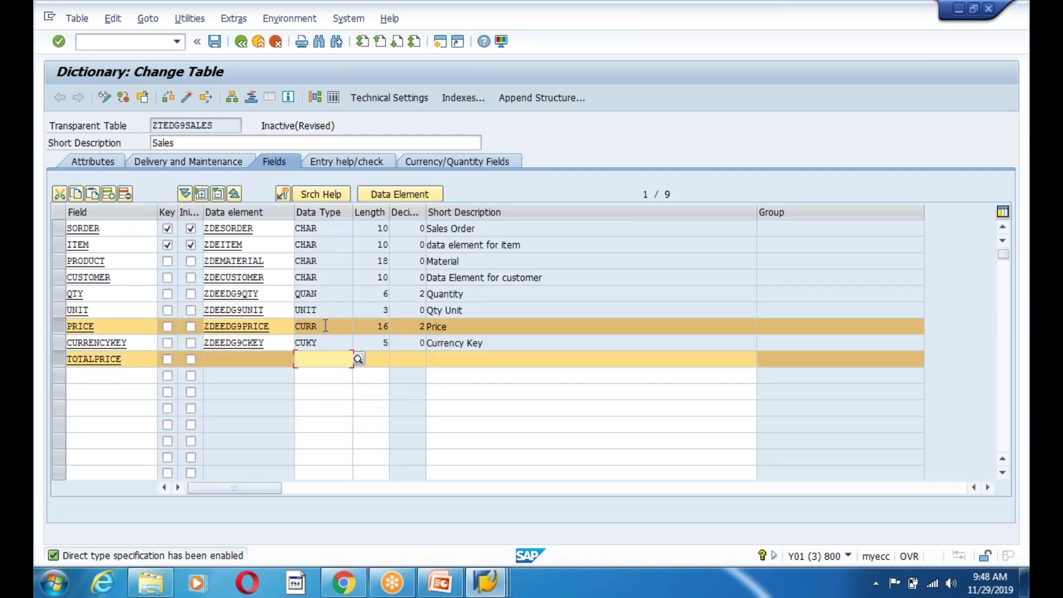
{"action": "left_click_drag", "start_coordinate": [326, 326], "coordinate": [307, 330]}
{"action": "left_click", "coordinate": [342, 361]}
{"action": "type", "text": "CURR"}
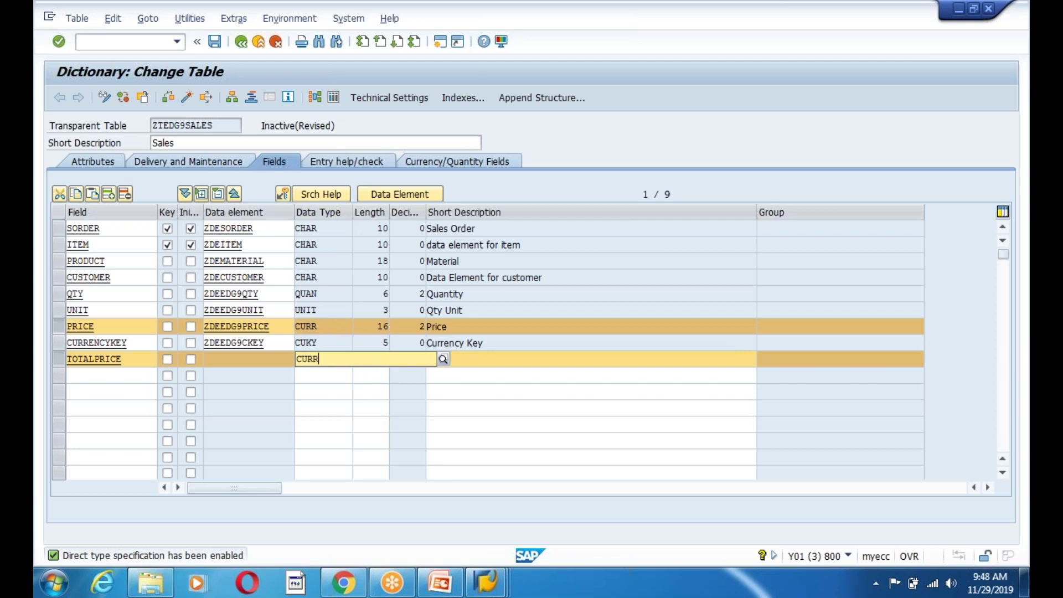
{"action": "key", "text": "Return"}
{"action": "left_click", "coordinate": [358, 359]}
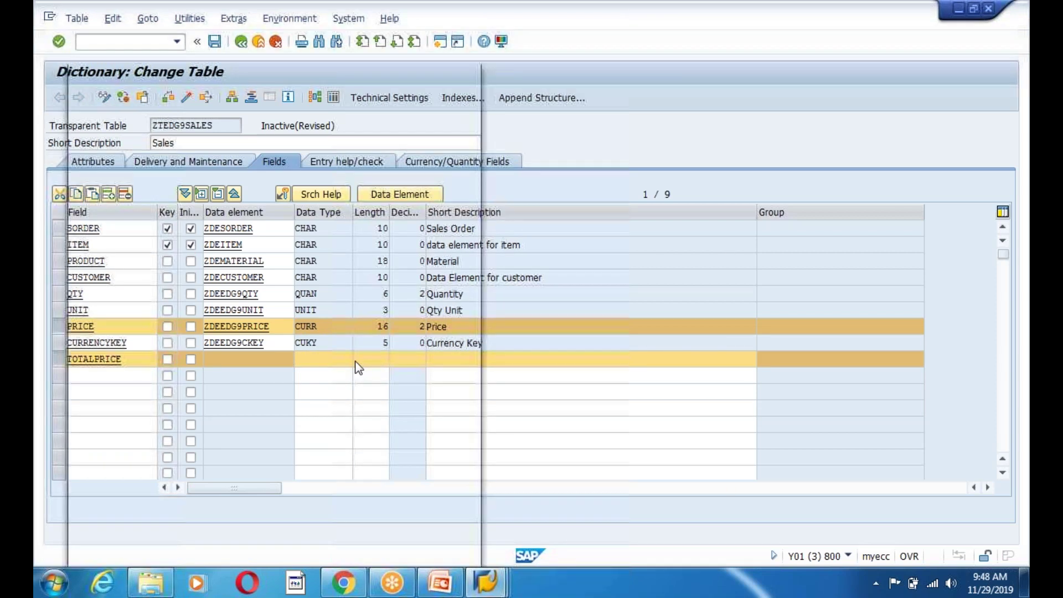
{"action": "double_click", "coordinate": [89, 183]}
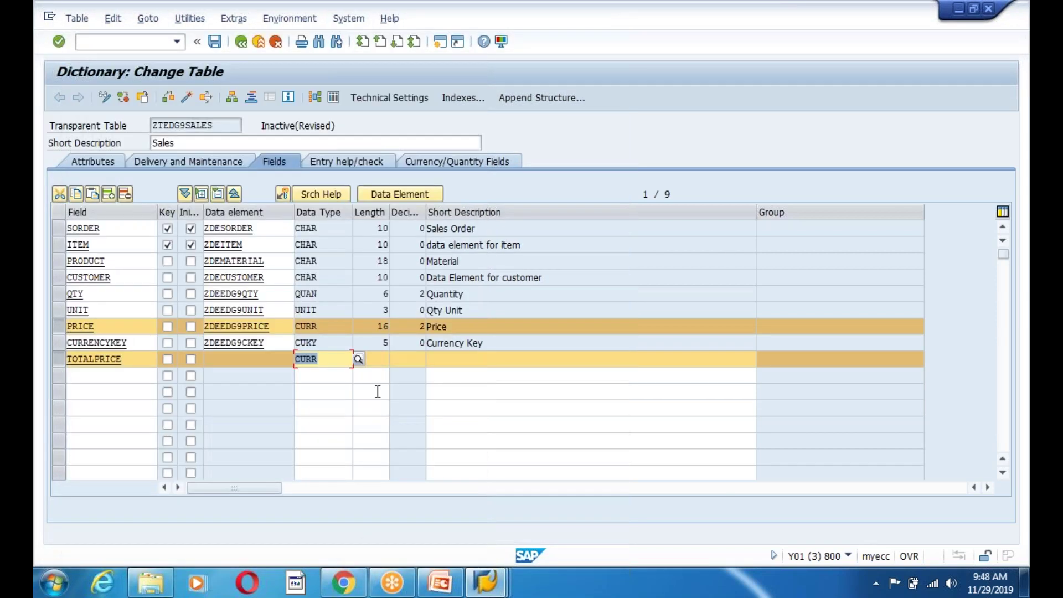
- Give the TOTALPRICE field length 16, 2 decimals and the short description "Total Price"
{"action": "left_click", "coordinate": [379, 361]}
{"action": "type", "text": "16"}
{"action": "left_click", "coordinate": [417, 361]}
{"action": "type", "text": "2"}
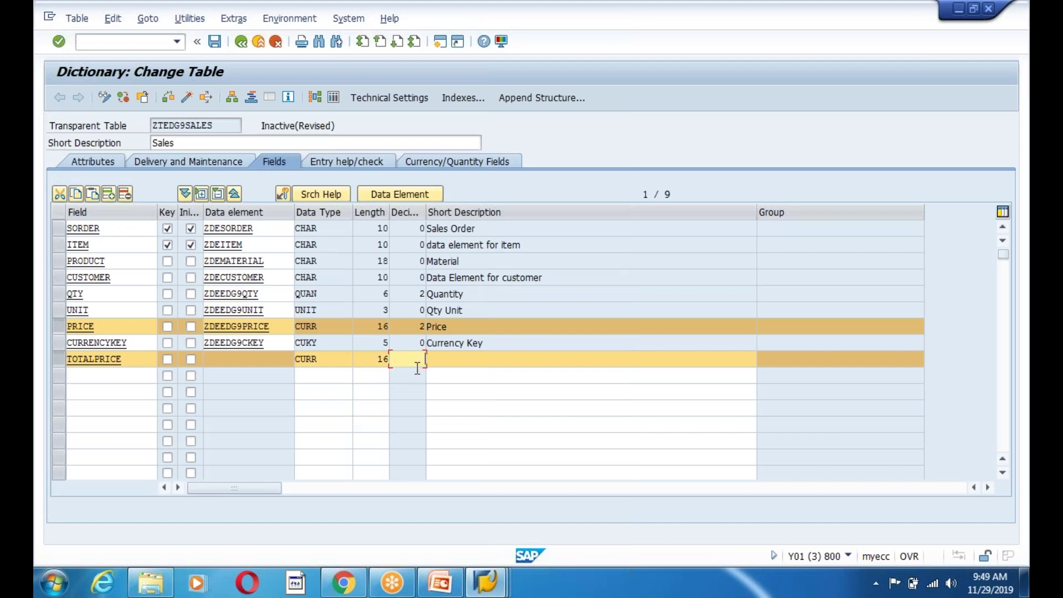
{"action": "left_click", "coordinate": [453, 357]}
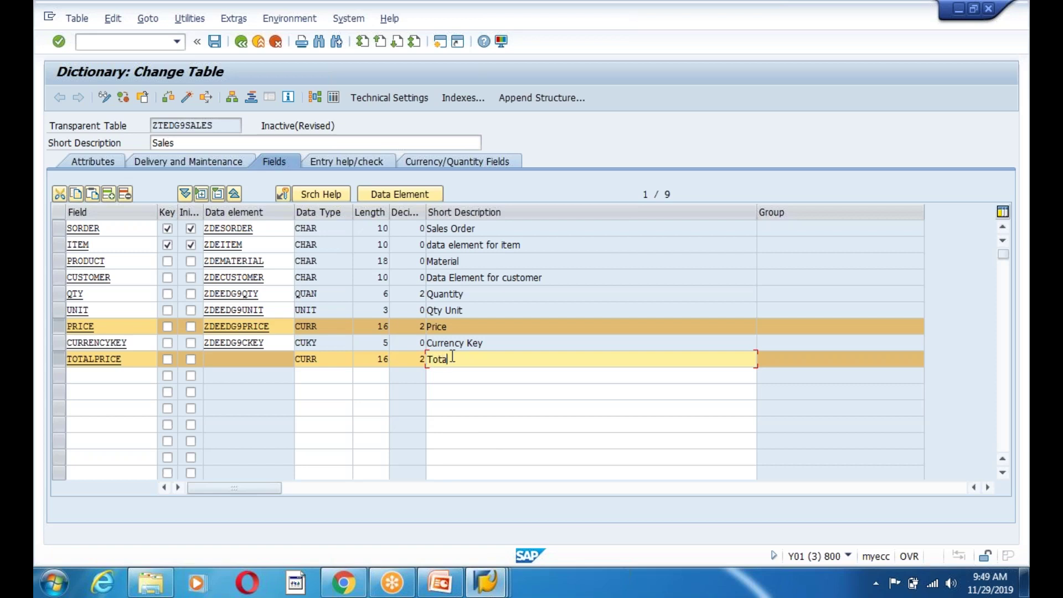
{"action": "type", "text": "Total Price"}
- Save table ZTEDG9SALES and run a consistency check on it, returning to the field list
{"action": "left_click", "coordinate": [215, 41]}
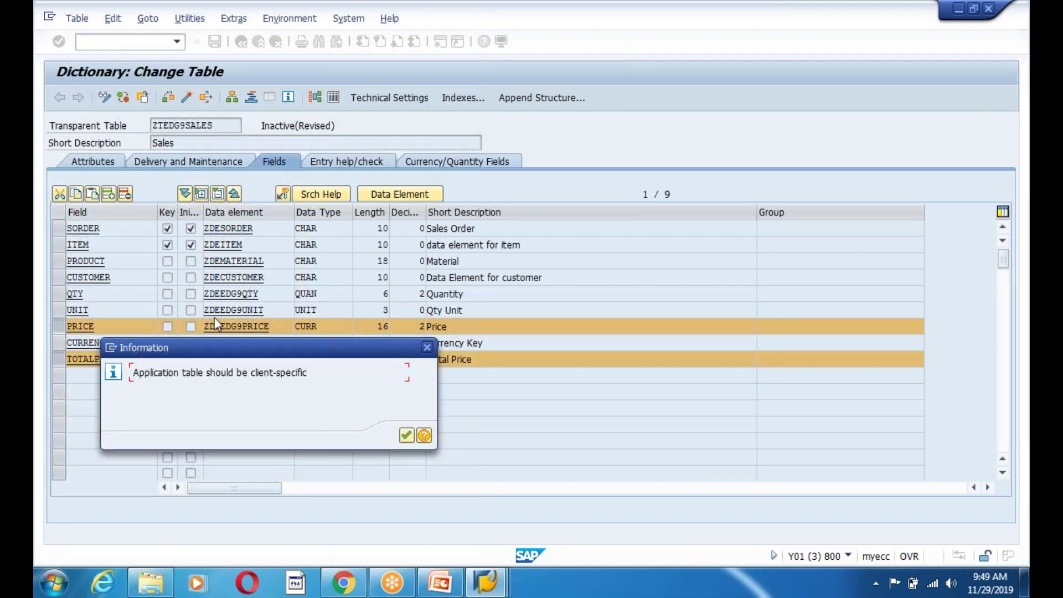
{"action": "left_click", "coordinate": [407, 436]}
{"action": "left_click", "coordinate": [124, 359]}
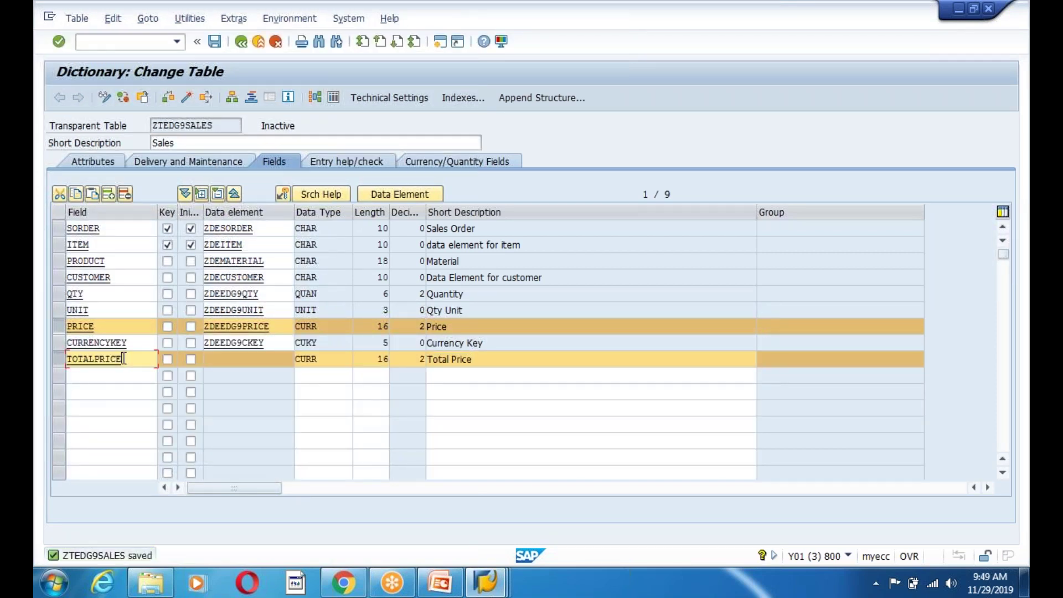
{"action": "left_click", "coordinate": [310, 359]}
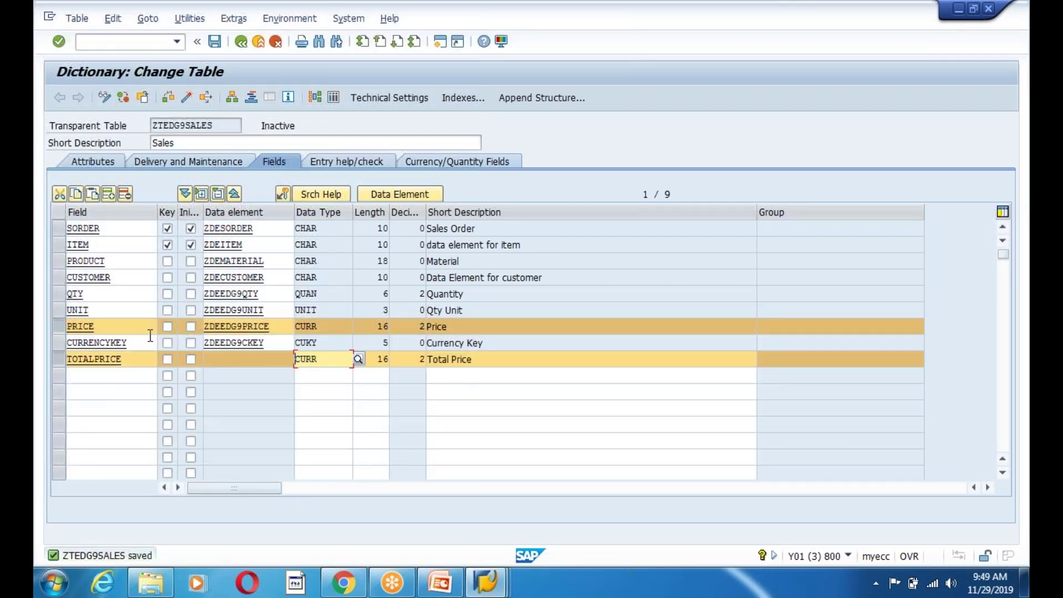
{"action": "left_click", "coordinate": [168, 99]}
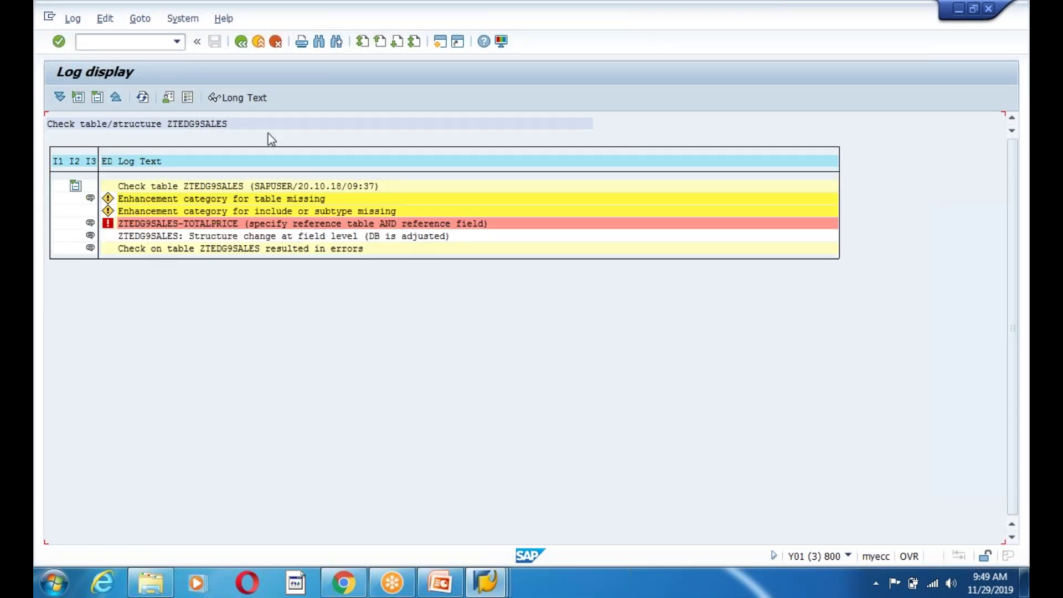
{"action": "left_click", "coordinate": [241, 42]}
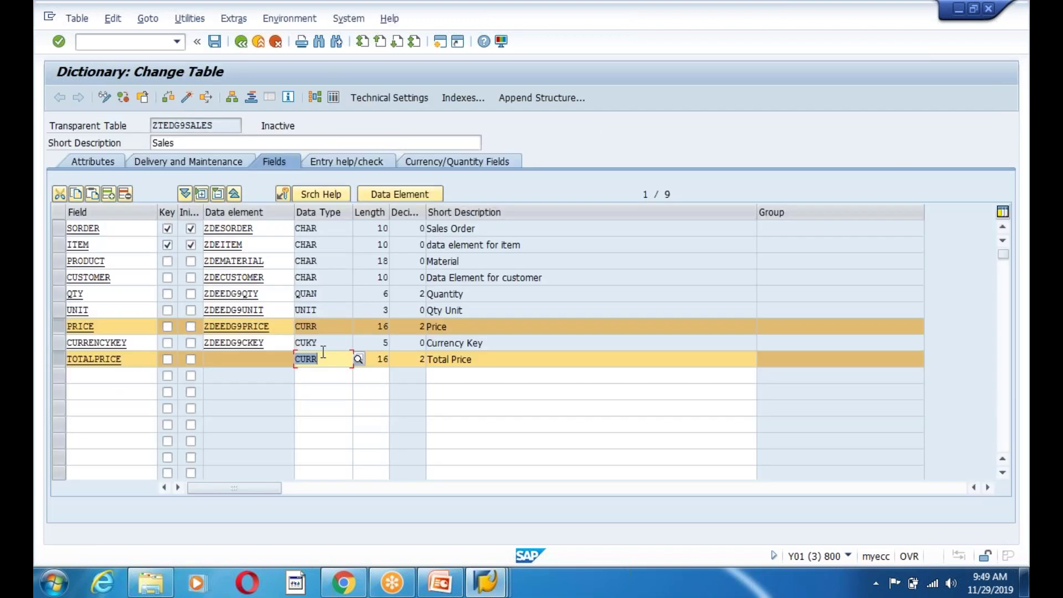
- Assign TOTALPRICE the reference table ZTEDG9SALES and reference field CURRENCYKEY, copied from the PRICE row
{"action": "left_click", "coordinate": [431, 165]}
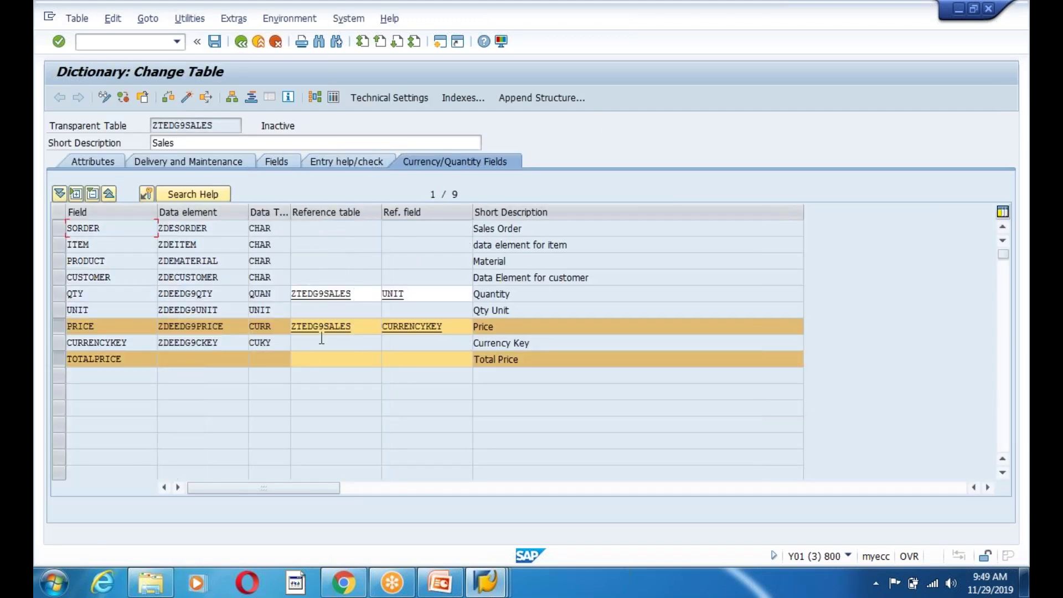
{"action": "left_click", "coordinate": [312, 361]}
{"action": "left_click_drag", "start_coordinate": [353, 328], "coordinate": [271, 334]}
{"action": "key", "text": "ctrl+c"}
{"action": "left_click", "coordinate": [337, 363]}
{"action": "key", "text": "ctrl+v"}
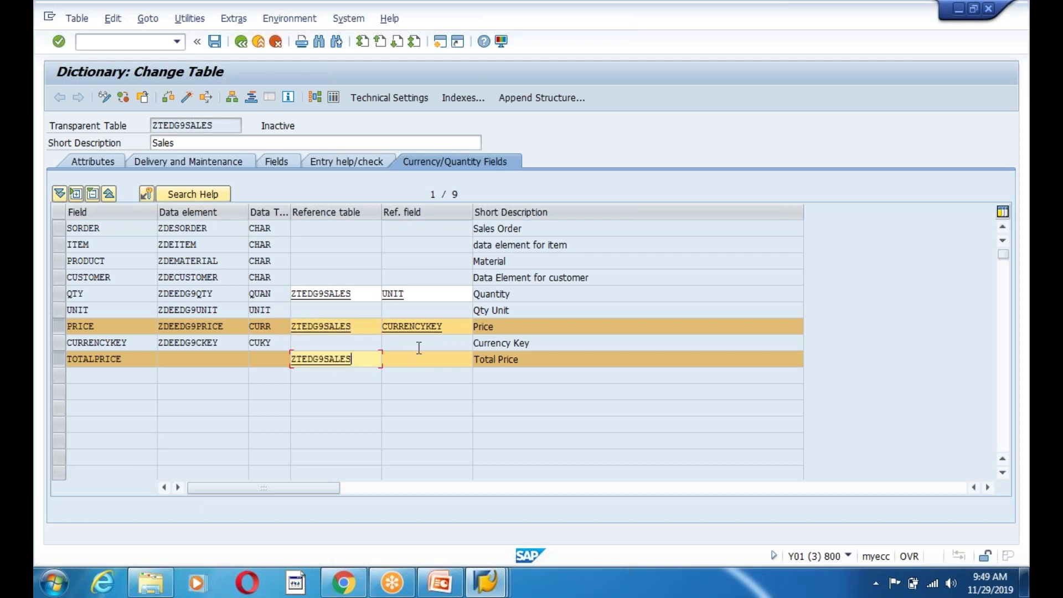
{"action": "left_click_drag", "start_coordinate": [454, 328], "coordinate": [382, 328]}
{"action": "key", "text": "ctrl+c"}
{"action": "left_click", "coordinate": [401, 363]}
{"action": "key", "text": "ctrl+v"}
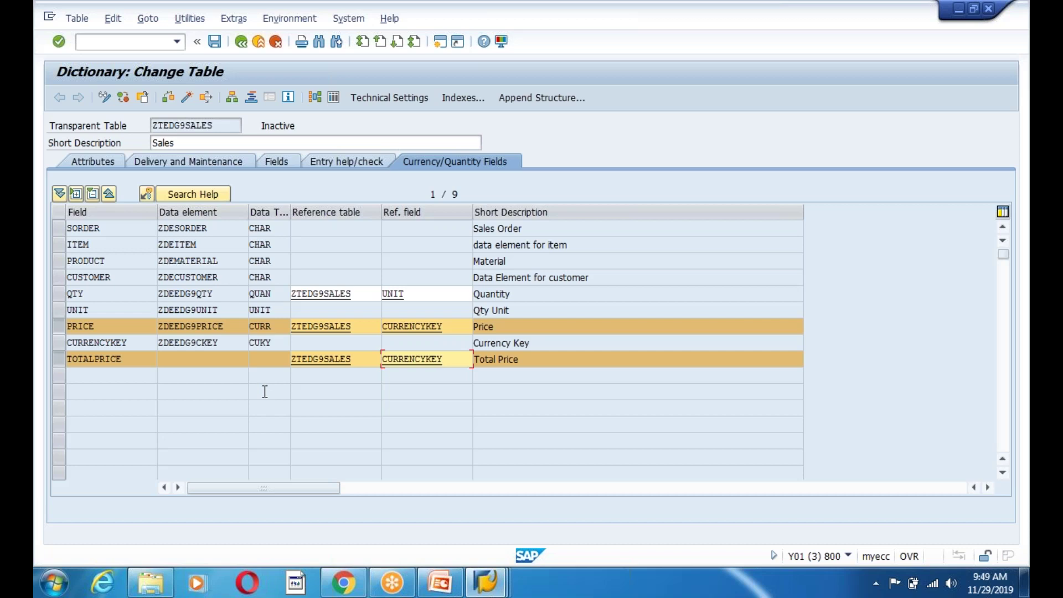
- Save the currency reference for TOTALPRICE and recheck the table
{"action": "left_click", "coordinate": [214, 41]}
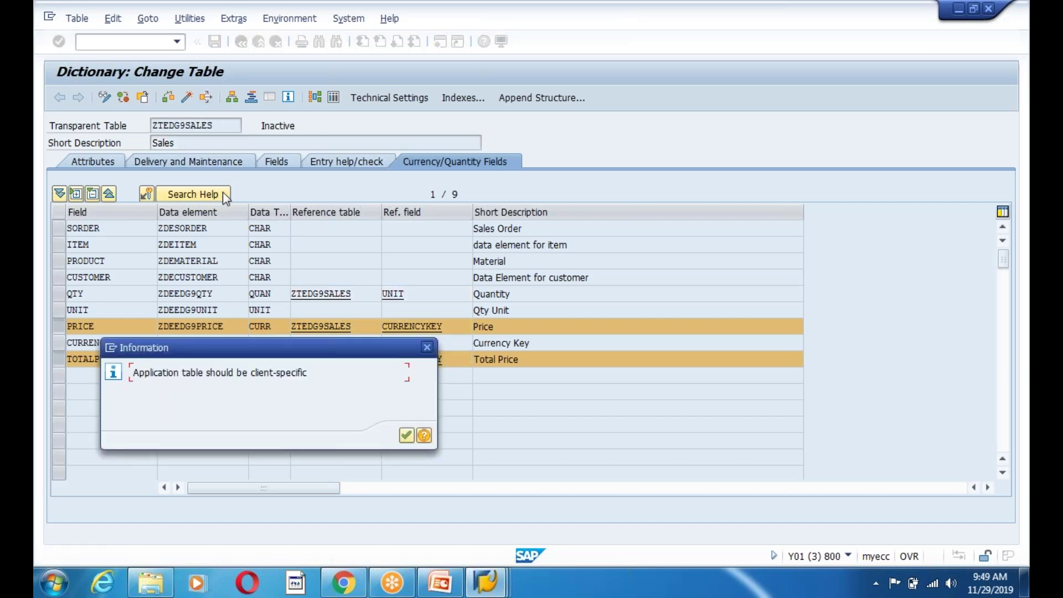
{"action": "left_click", "coordinate": [407, 436]}
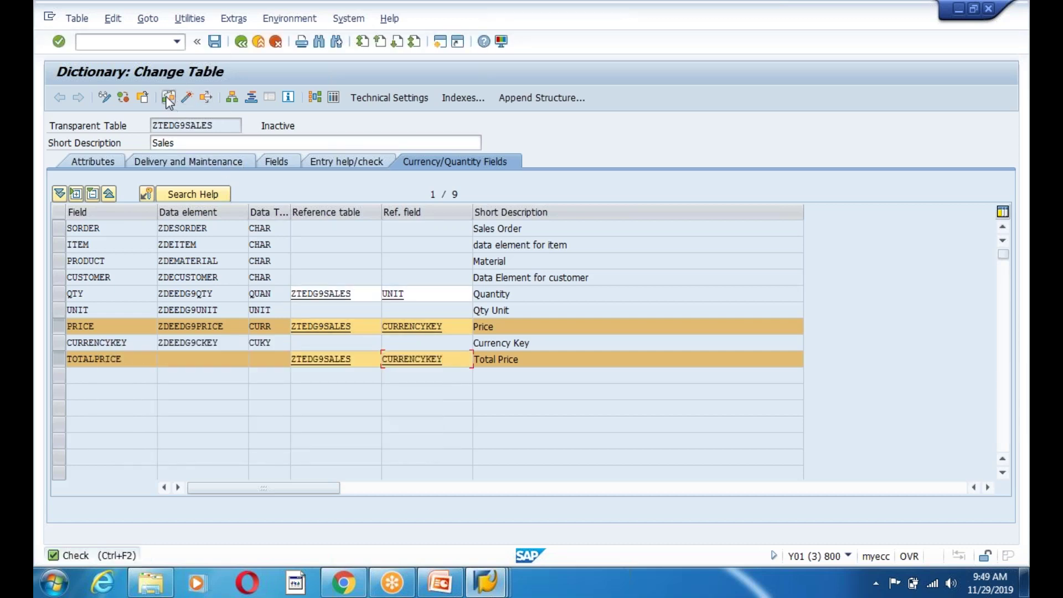
{"action": "left_click", "coordinate": [169, 98]}
{"action": "left_click", "coordinate": [241, 41]}
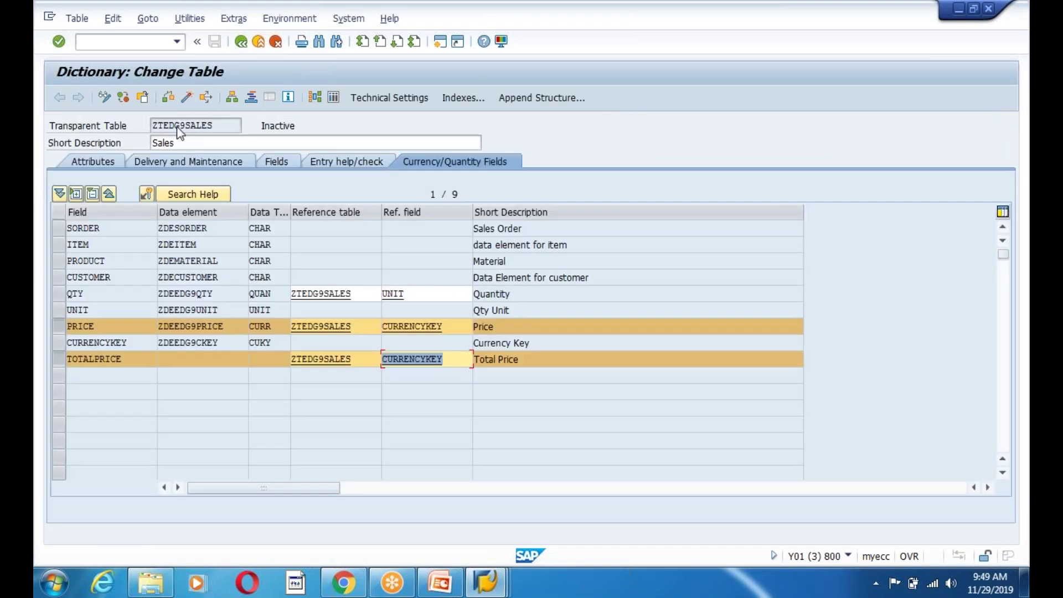
- Activate table ZTEDG9SALES
{"action": "left_click", "coordinate": [187, 96]}
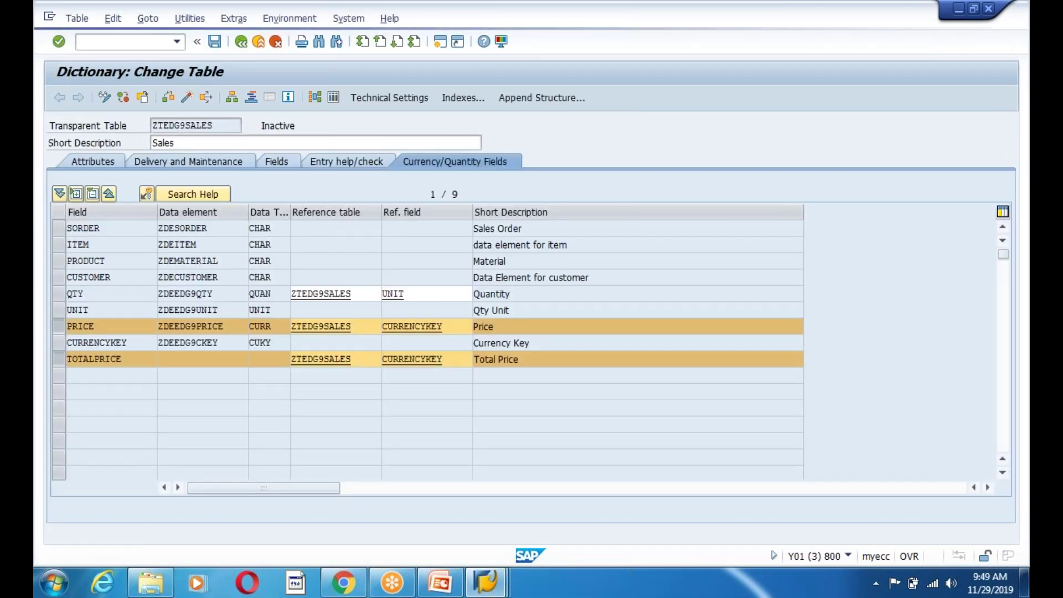
{"action": "key", "text": "Return"}
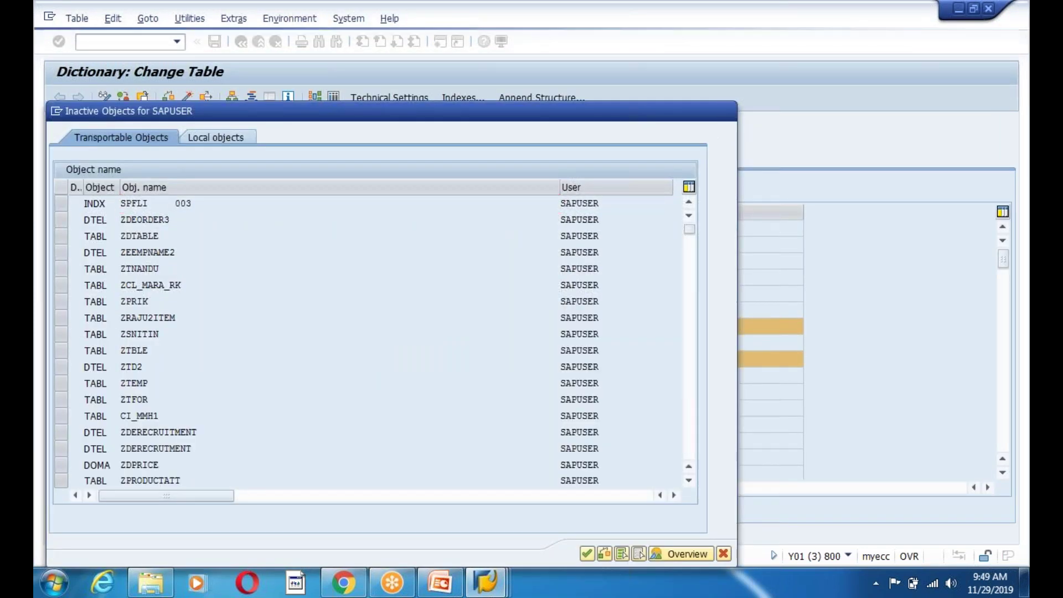
{"action": "left_click", "coordinate": [306, 304]}
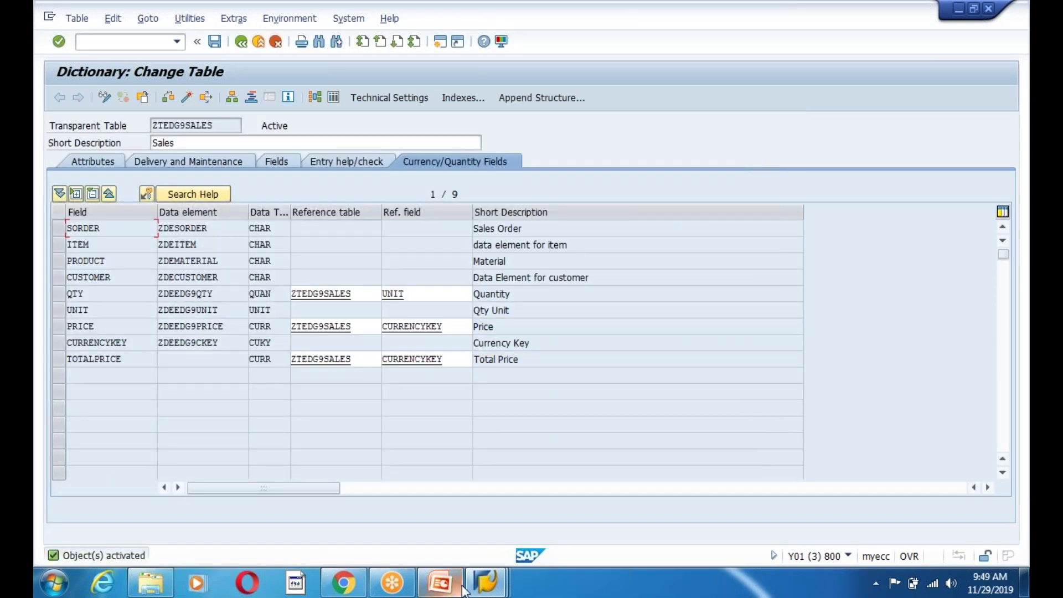
- Restart transaction SM30 in the other SAP session, open ZTEDG9SALES for maintenance and examine its columns up to the last one
{"action": "mouse_move", "coordinate": [486, 581]}
{"action": "left_click", "coordinate": [423, 528]}
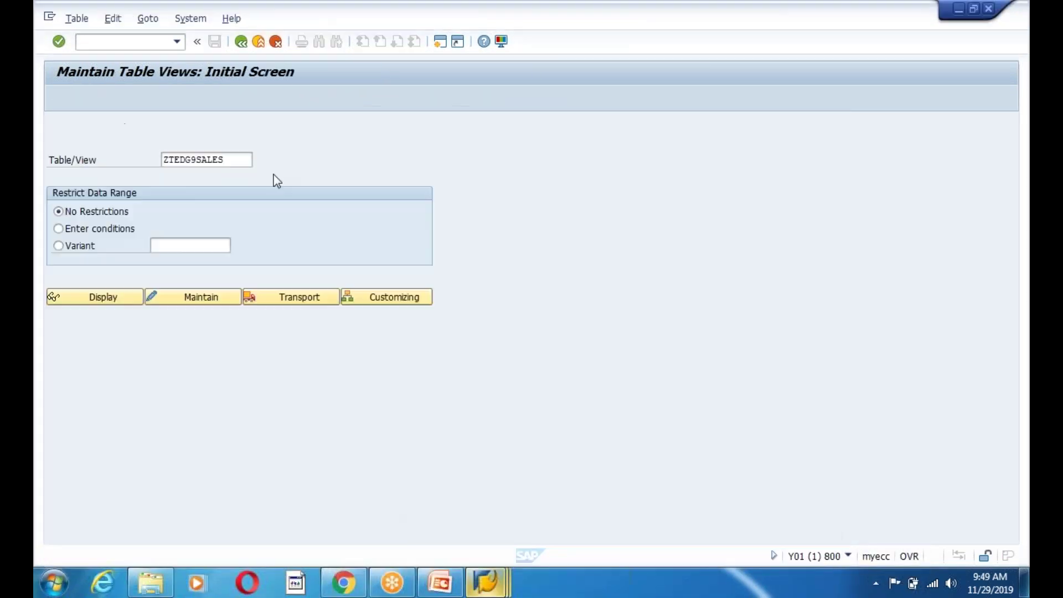
{"action": "left_click", "coordinate": [242, 43]}
{"action": "type", "text": "sm30"}
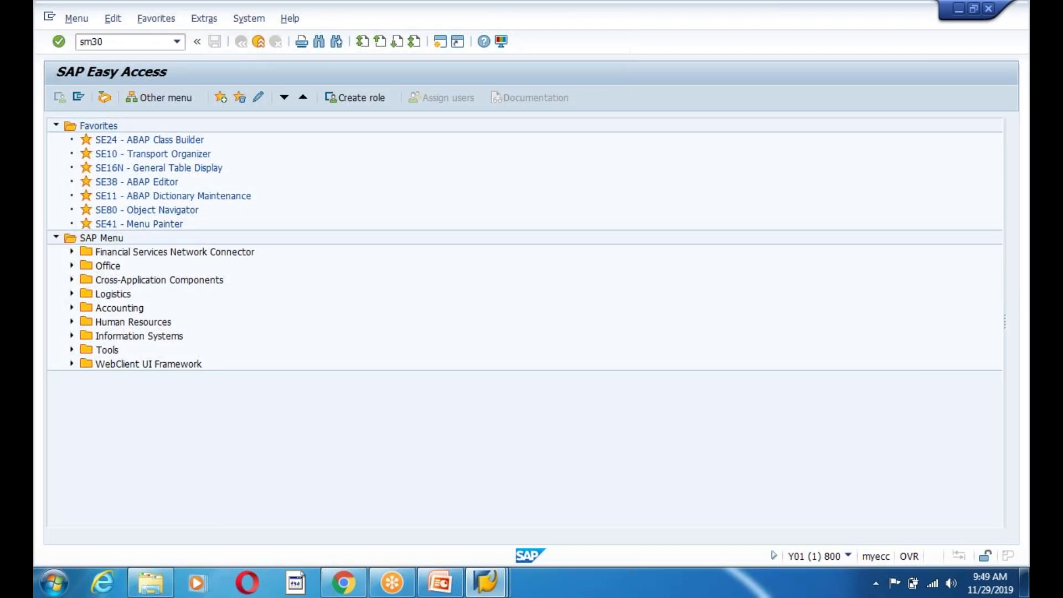
{"action": "key", "text": "Return"}
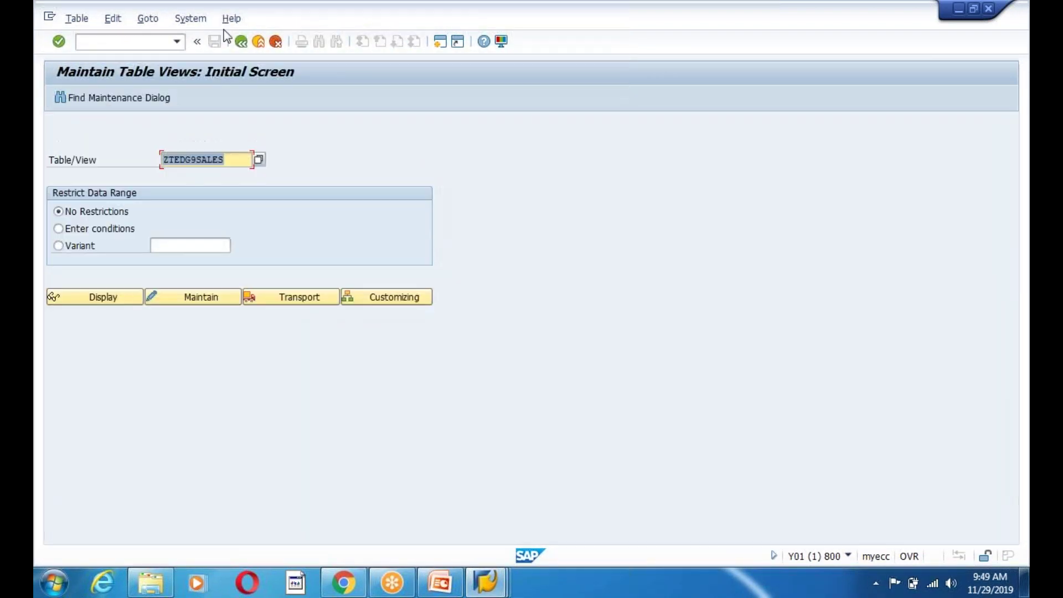
{"action": "left_click", "coordinate": [192, 294]}
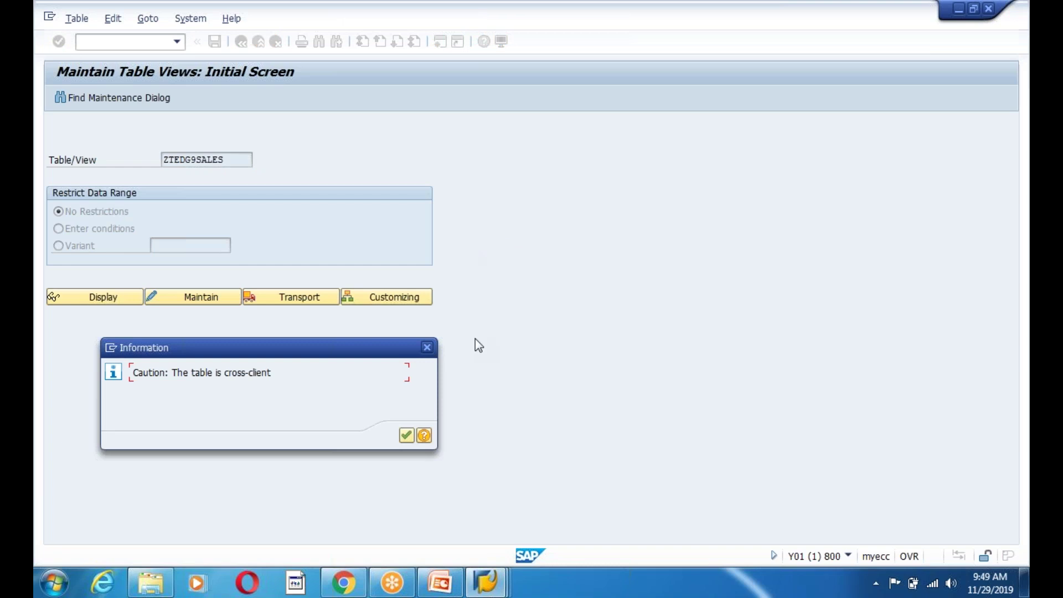
{"action": "left_click", "coordinate": [406, 436]}
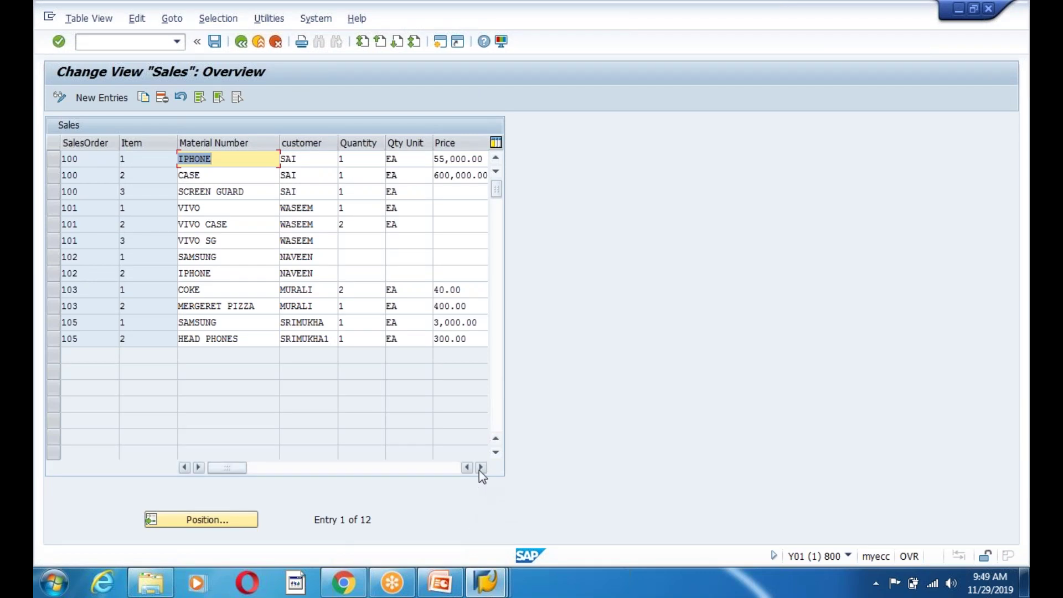
{"action": "left_click", "coordinate": [481, 469]}
{"action": "left_click", "coordinate": [480, 468]}
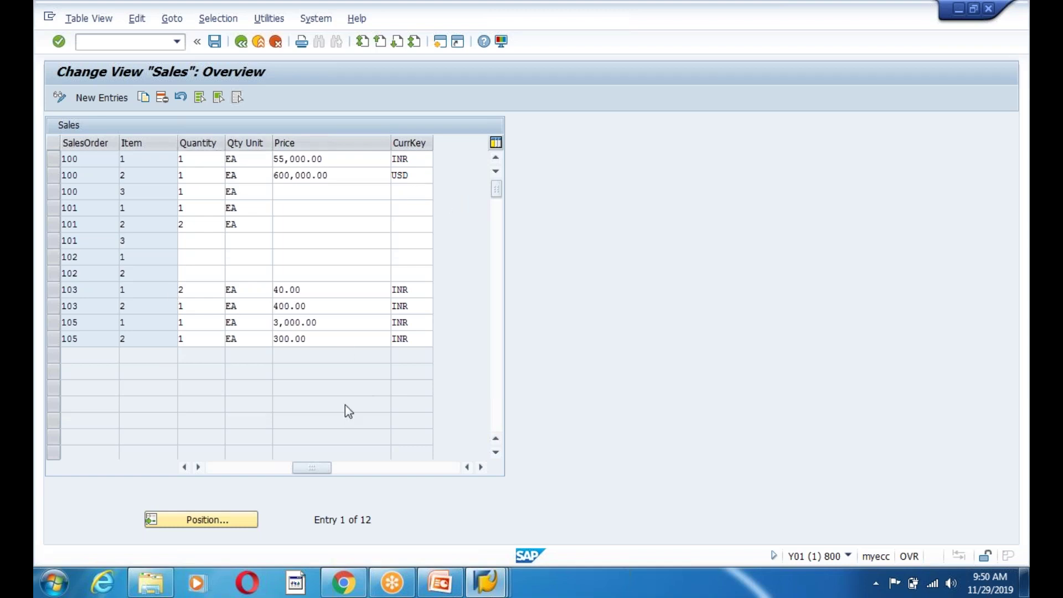
- Return to the table definition of ZTEDG9SALES and compare the fields based on data elements with TOTALPRICE, which has none
{"action": "left_click", "coordinate": [436, 587]}
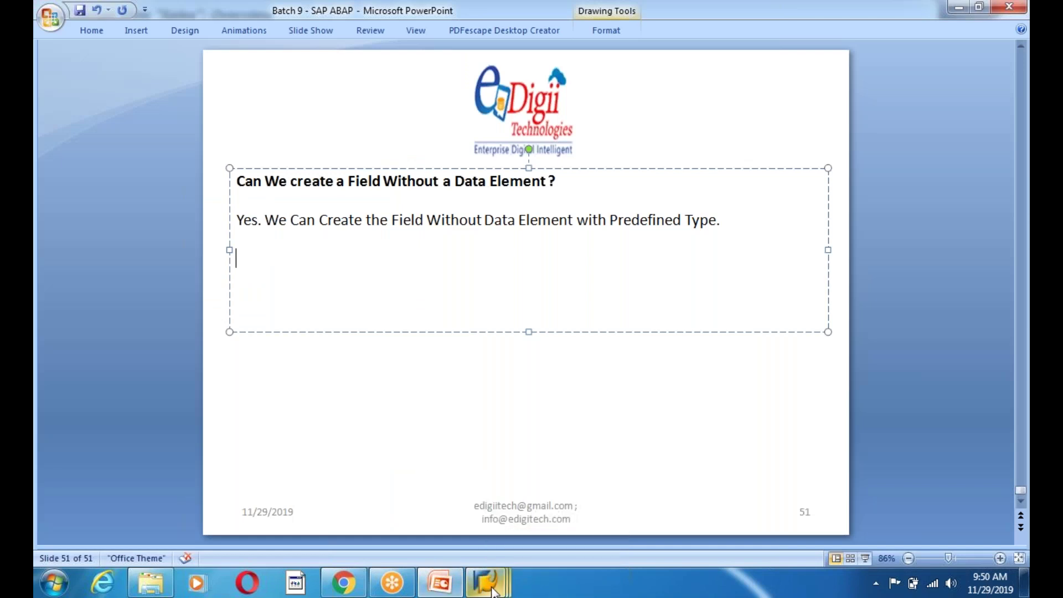
{"action": "mouse_move", "coordinate": [486, 582]}
{"action": "left_click", "coordinate": [729, 506]}
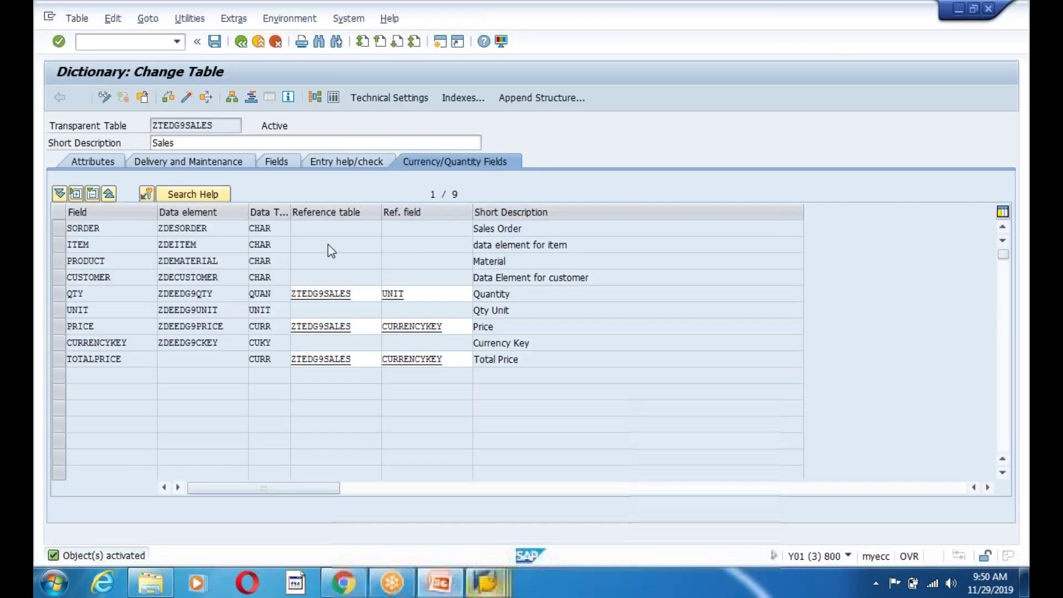
{"action": "left_click_drag", "start_coordinate": [61, 231], "coordinate": [61, 342]}
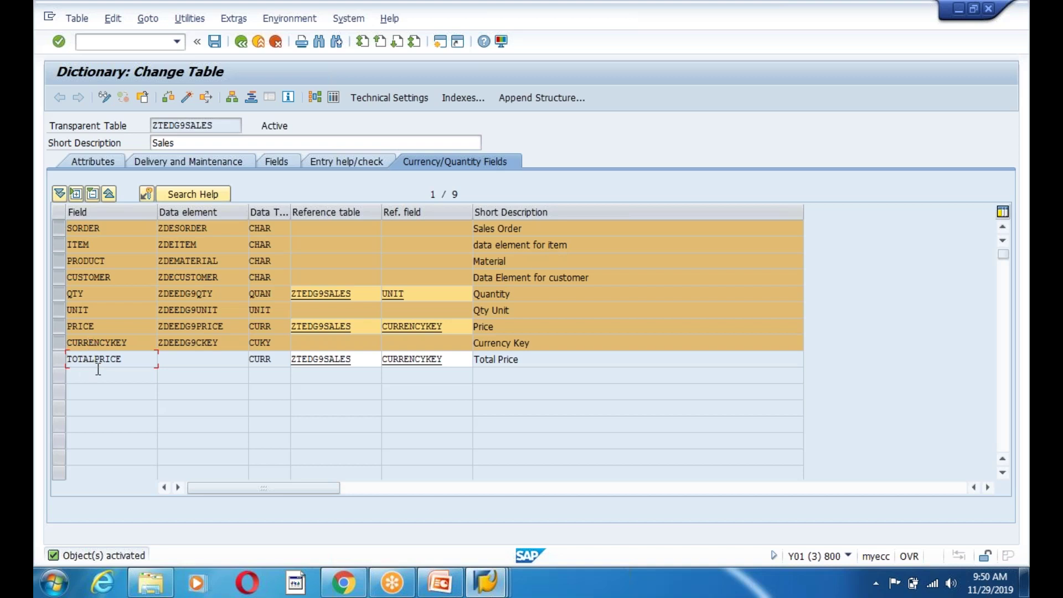
{"action": "left_click_drag", "start_coordinate": [123, 361], "coordinate": [46, 372]}
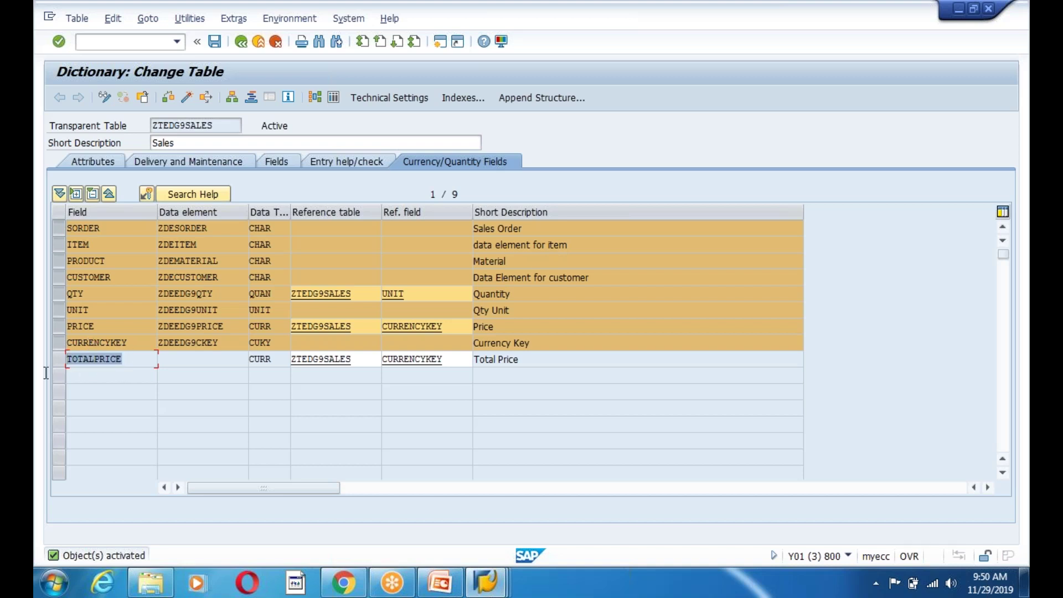
{"action": "left_click", "coordinate": [46, 373]}
{"action": "left_click_drag", "start_coordinate": [133, 340], "coordinate": [46, 341]}
{"action": "left_click", "coordinate": [47, 341]}
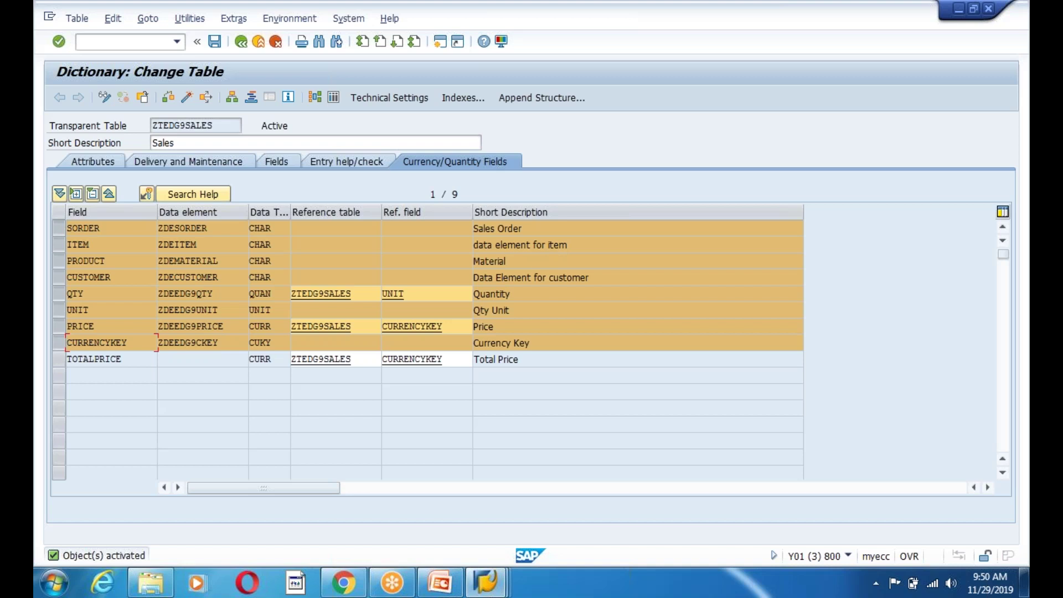
{"action": "left_click_drag", "start_coordinate": [130, 360], "coordinate": [47, 360]}
{"action": "left_click", "coordinate": [46, 360]}
{"action": "left_click_drag", "start_coordinate": [129, 360], "coordinate": [45, 360]}
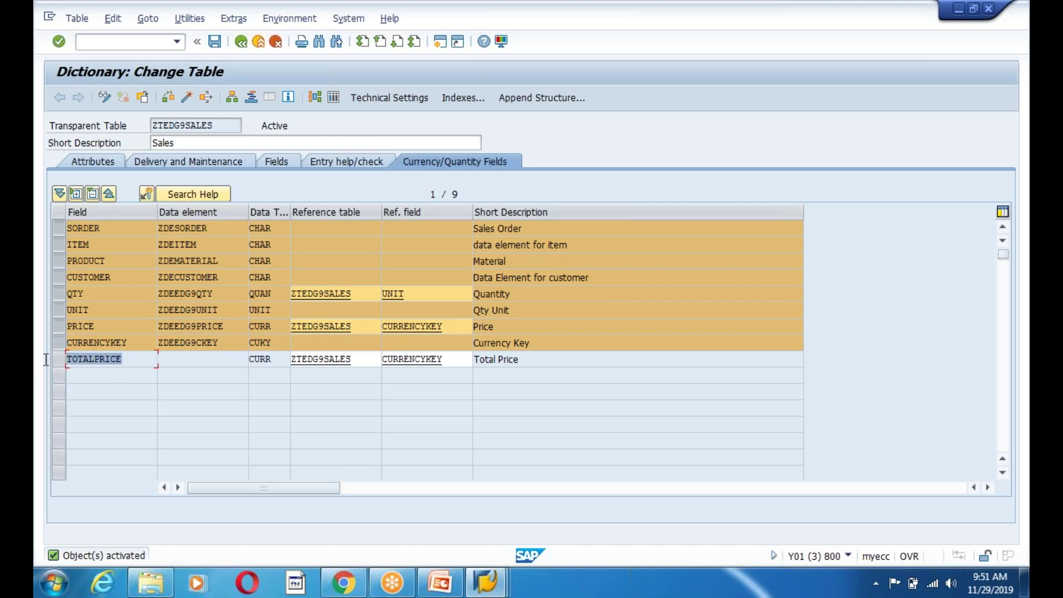
- Call the Table Maintenance Generator for ZTEDG9SALES and save the changed table before calling the tool
{"action": "key", "text": "Left"}
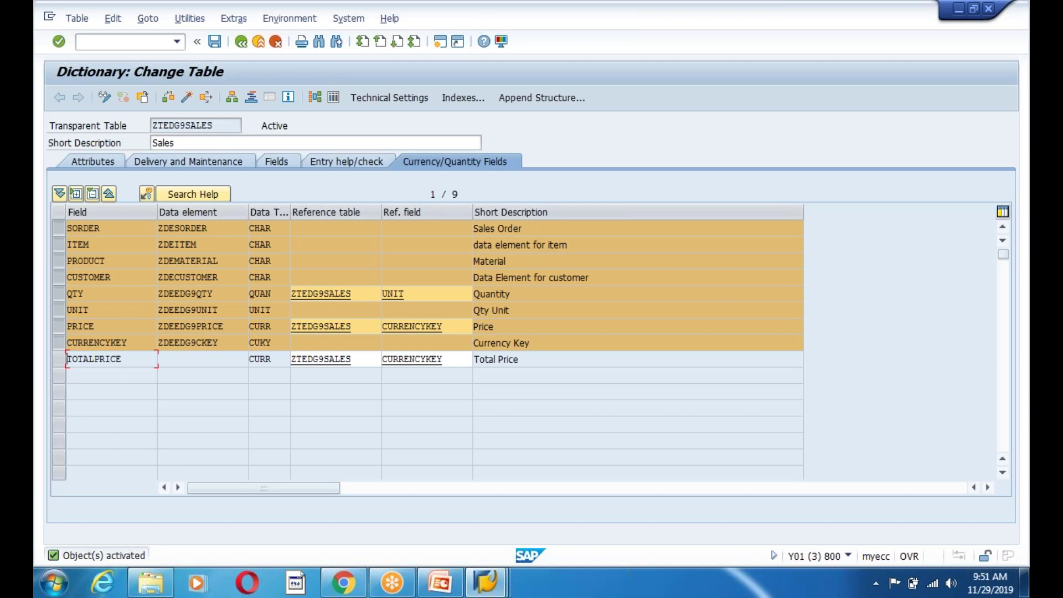
{"action": "left_click", "coordinate": [186, 26]}
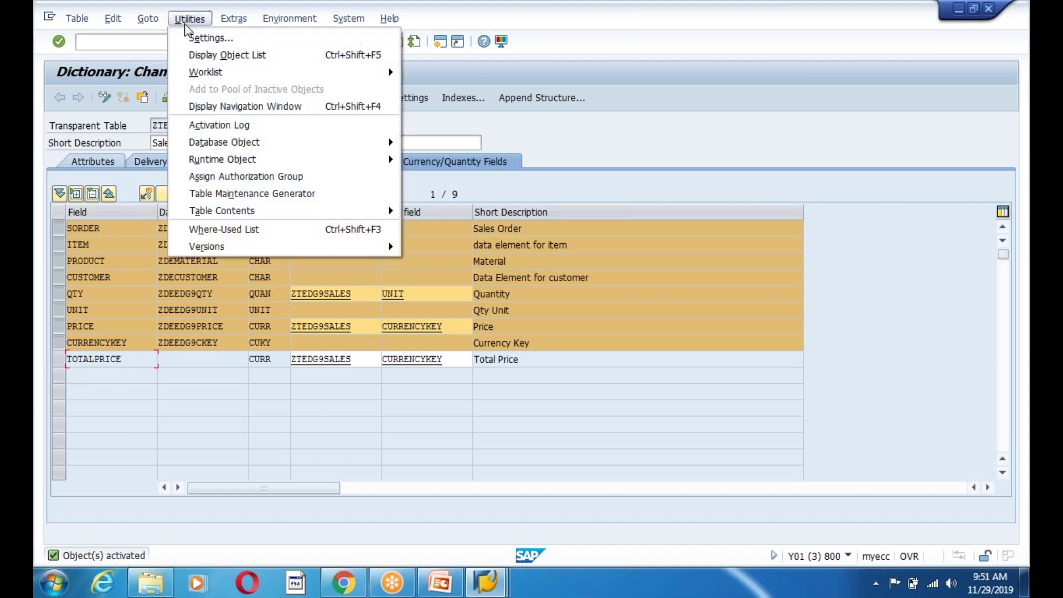
{"action": "left_click", "coordinate": [254, 199]}
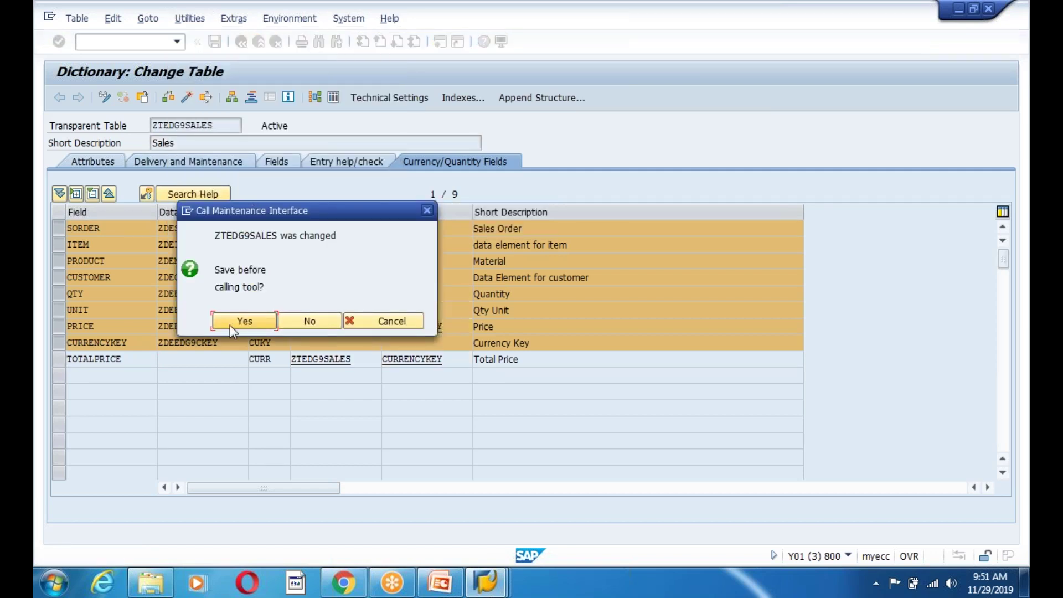
{"action": "left_click", "coordinate": [233, 323]}
{"action": "left_click", "coordinate": [407, 435]}
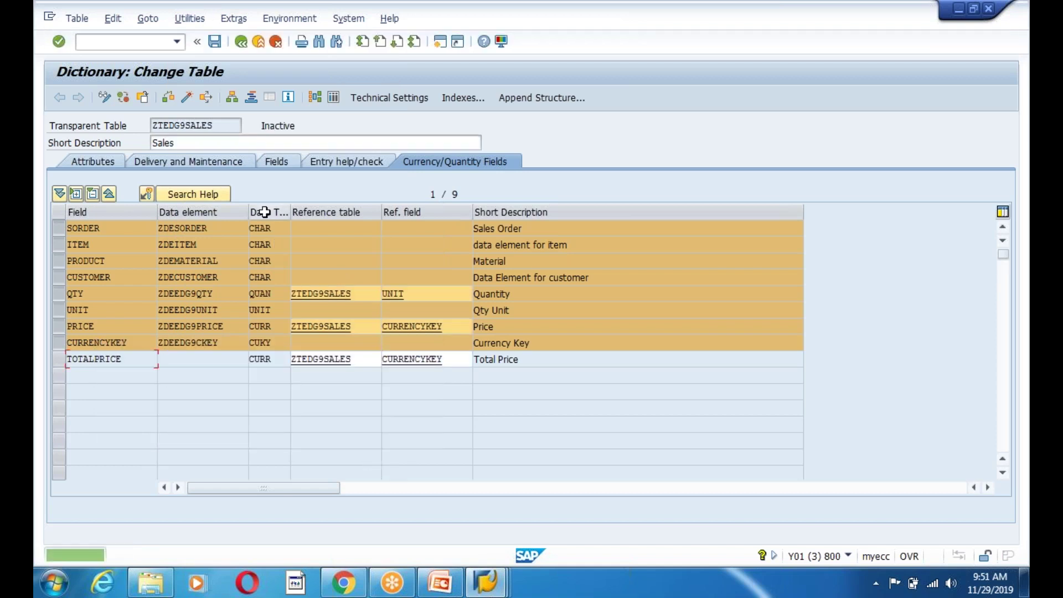
{"action": "left_click", "coordinate": [190, 18]}
{"action": "left_click", "coordinate": [644, 111]}
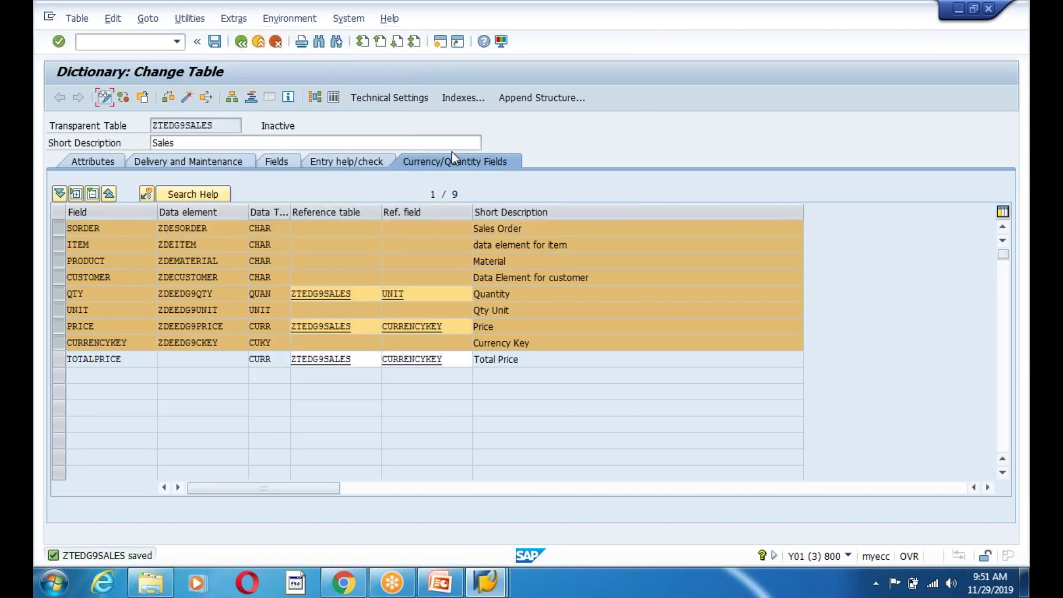
- Activate table ZTEDG9SALES and skip the display of the activation log
{"action": "left_click", "coordinate": [289, 126]}
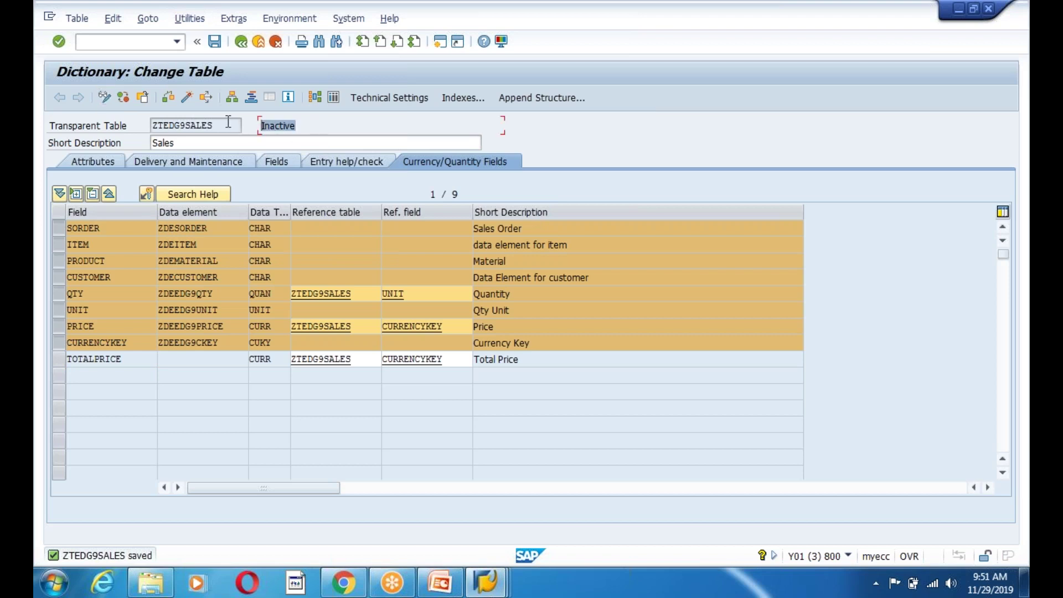
{"action": "left_click", "coordinate": [187, 98]}
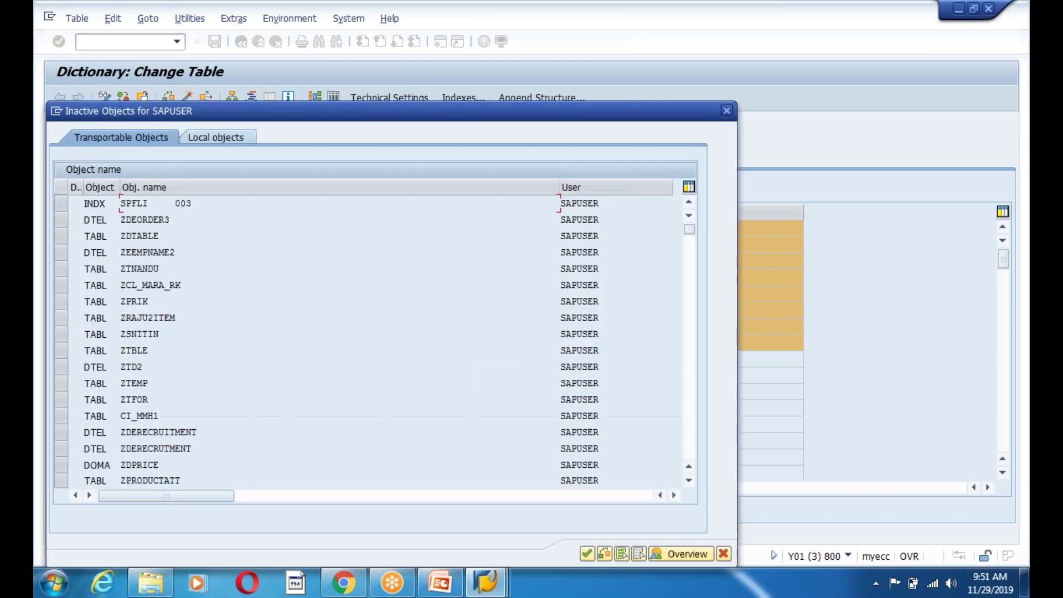
{"action": "key", "text": "Return"}
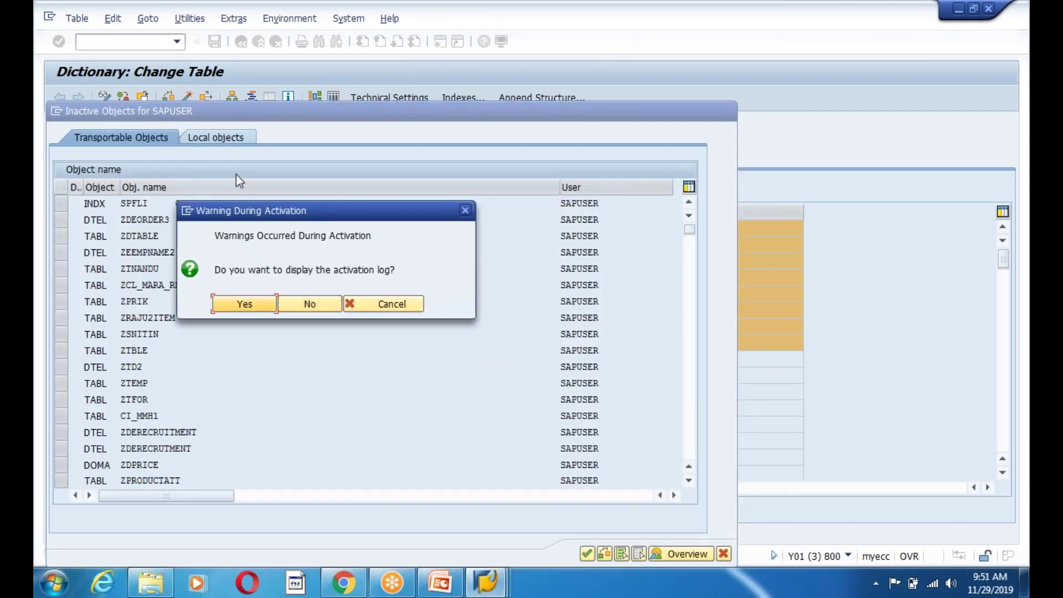
{"action": "left_click", "coordinate": [314, 304]}
- Open the maintenance generator for ZTEDG9SALES and mark all reasons for change in its generation elements, including the new field in the structure
{"action": "left_click", "coordinate": [189, 19]}
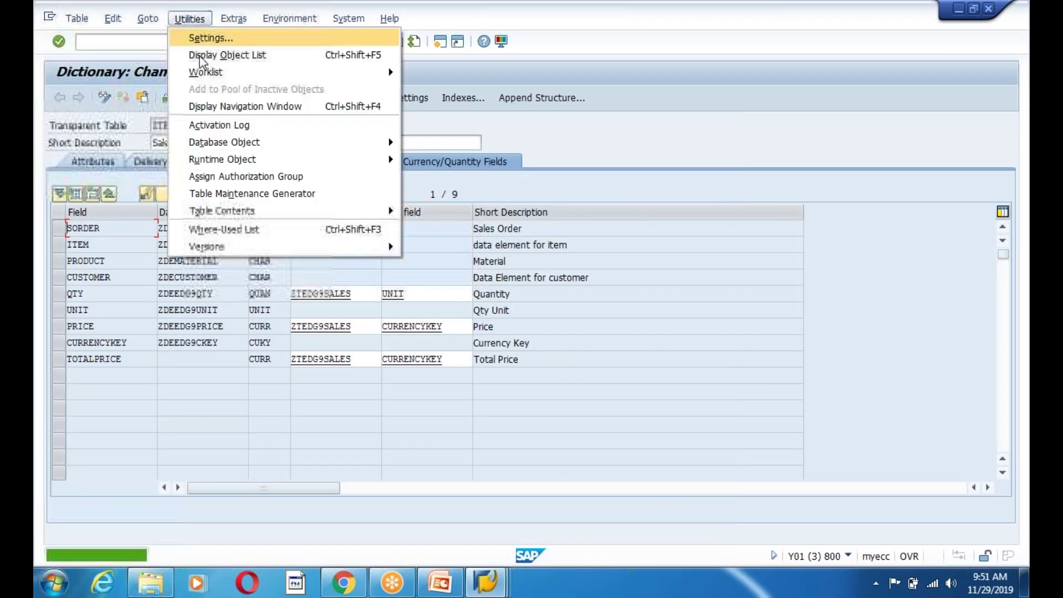
{"action": "left_click", "coordinate": [255, 194]}
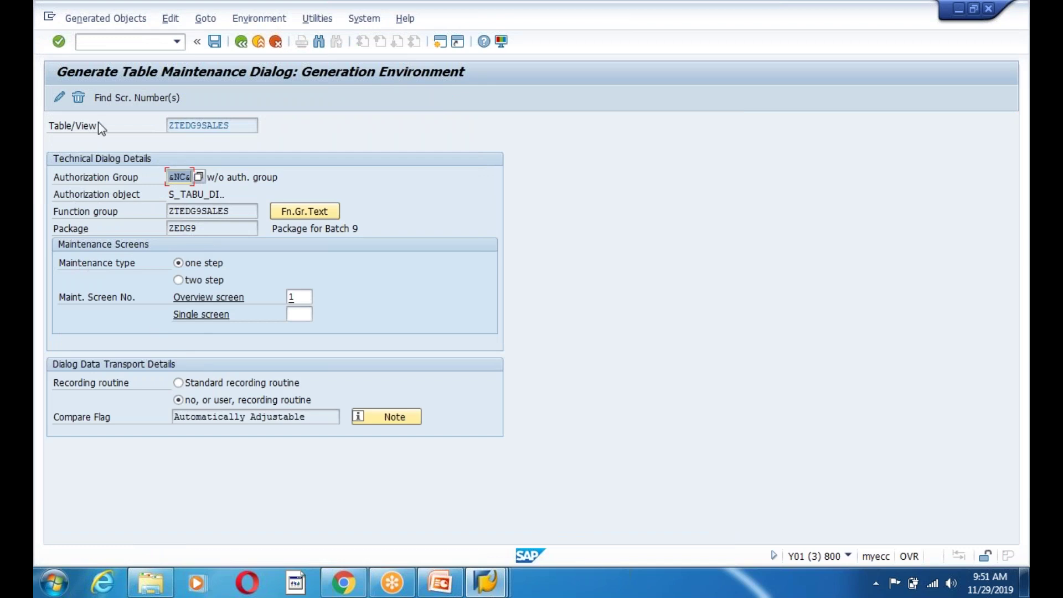
{"action": "left_click", "coordinate": [59, 98]}
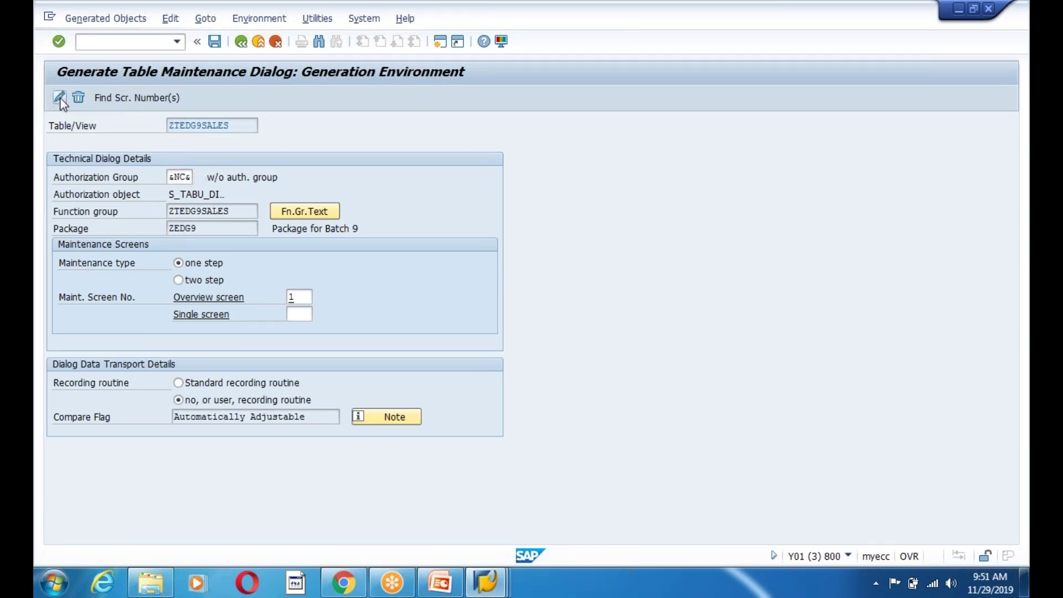
{"action": "left_click", "coordinate": [104, 219]}
{"action": "left_click", "coordinate": [103, 236]}
{"action": "left_click", "coordinate": [105, 253]}
{"action": "left_click", "coordinate": [105, 270]}
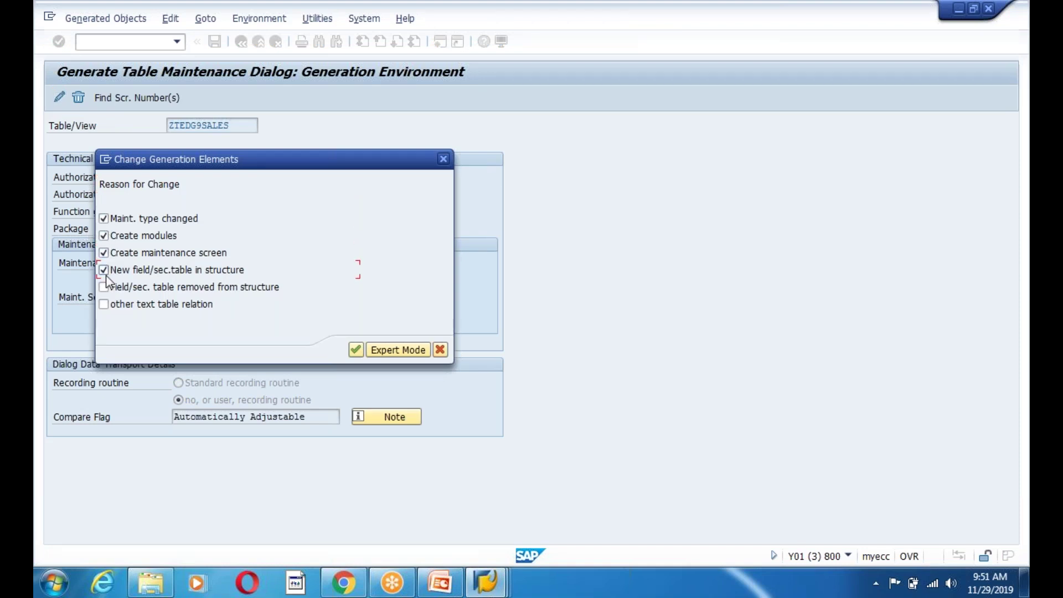
{"action": "left_click", "coordinate": [357, 354]}
{"action": "left_click", "coordinate": [405, 436]}
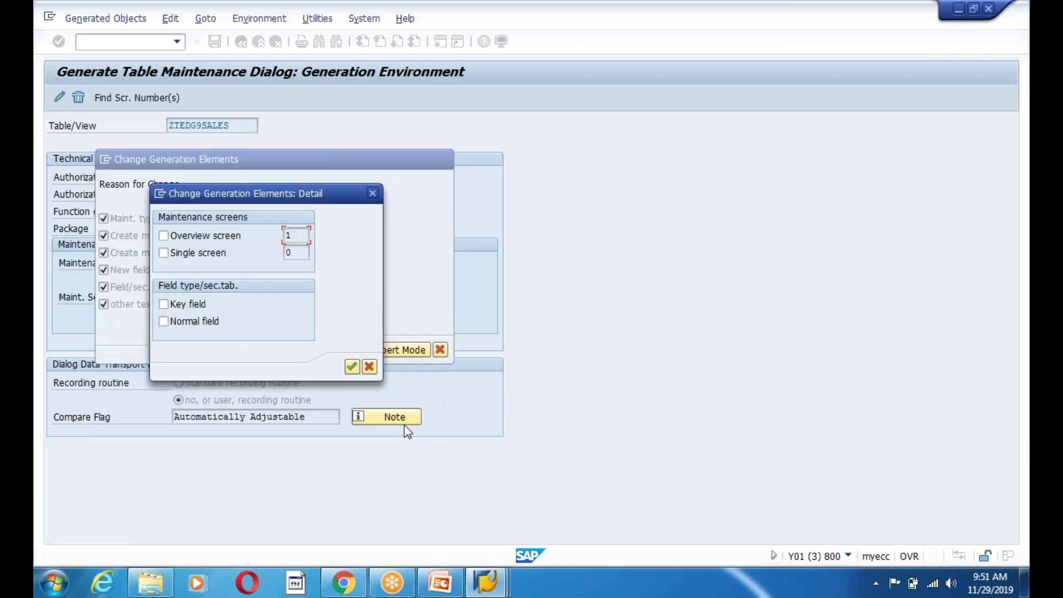
- Regenerate the overview and single screens for key and normal fields, accepting that maintenance screen 0000 is deleted and re-created
{"action": "left_click", "coordinate": [163, 236]}
{"action": "left_click", "coordinate": [164, 304]}
{"action": "left_click", "coordinate": [164, 321]}
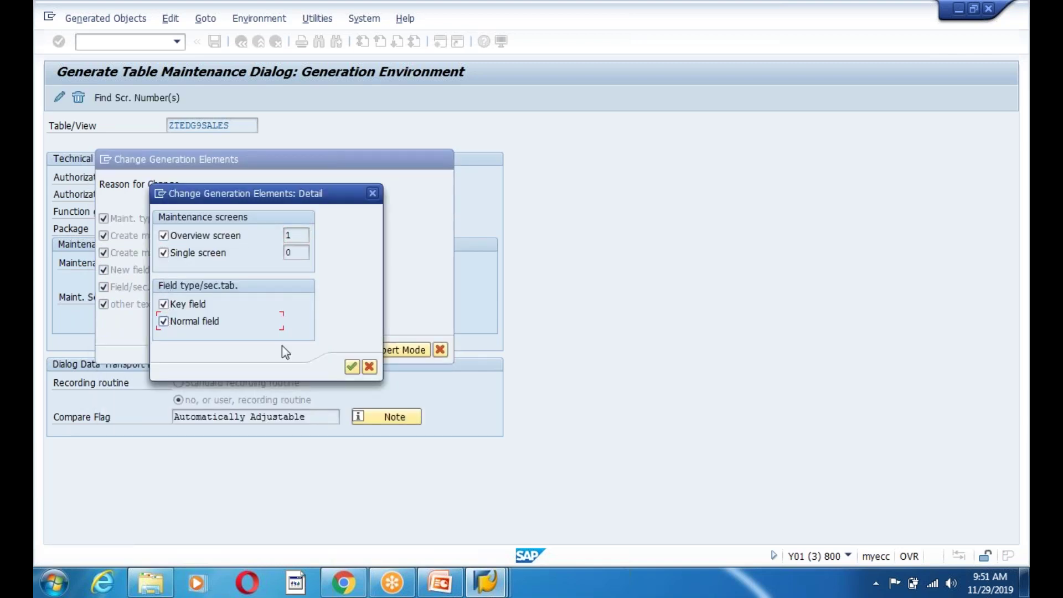
{"action": "left_click", "coordinate": [352, 366]}
{"action": "left_click", "coordinate": [351, 453]}
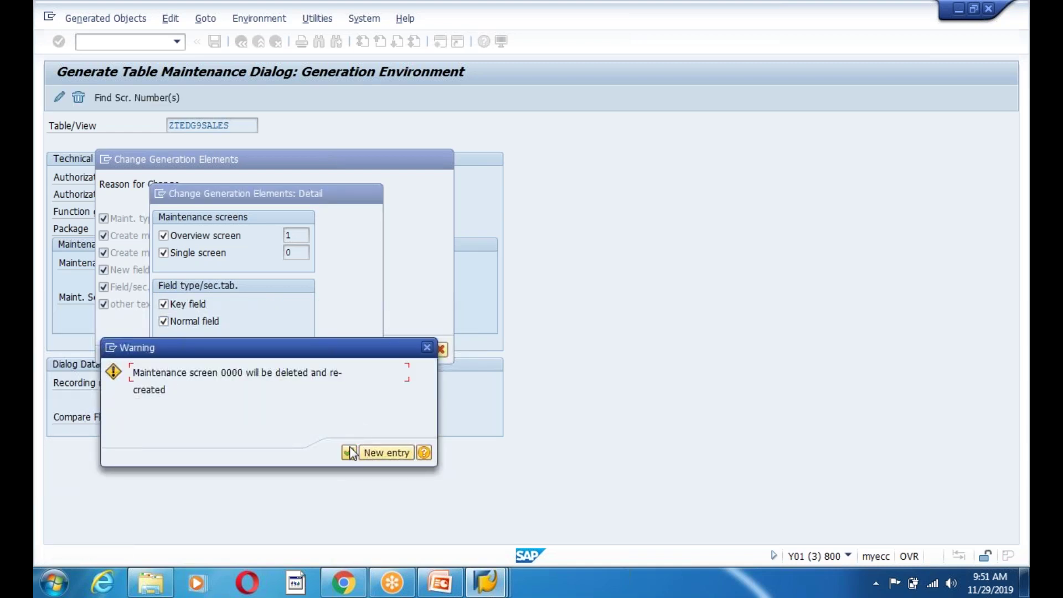
{"action": "left_click", "coordinate": [349, 453]}
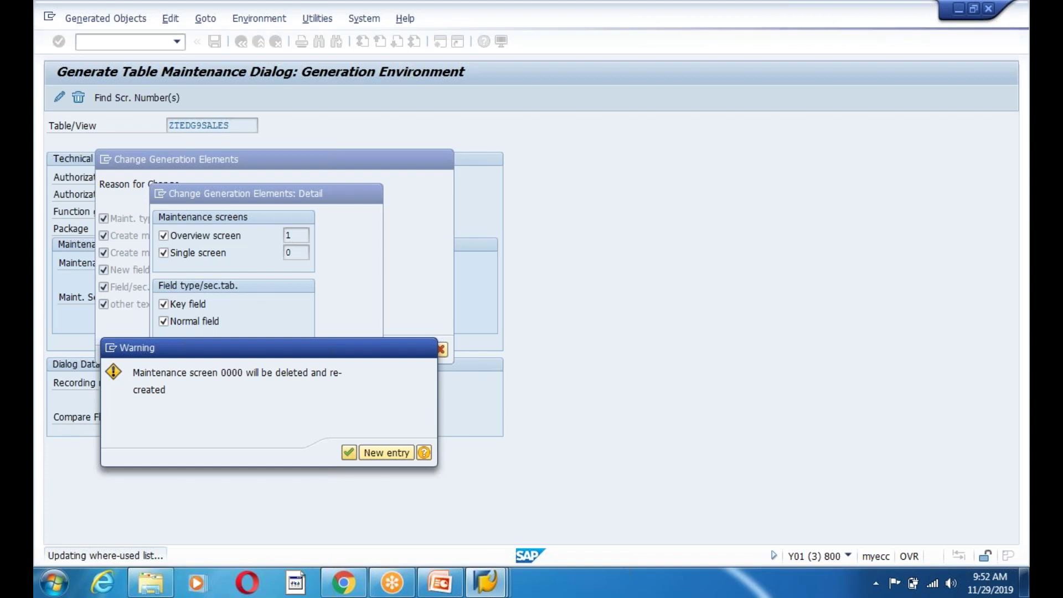
{"action": "key", "text": "Return"}
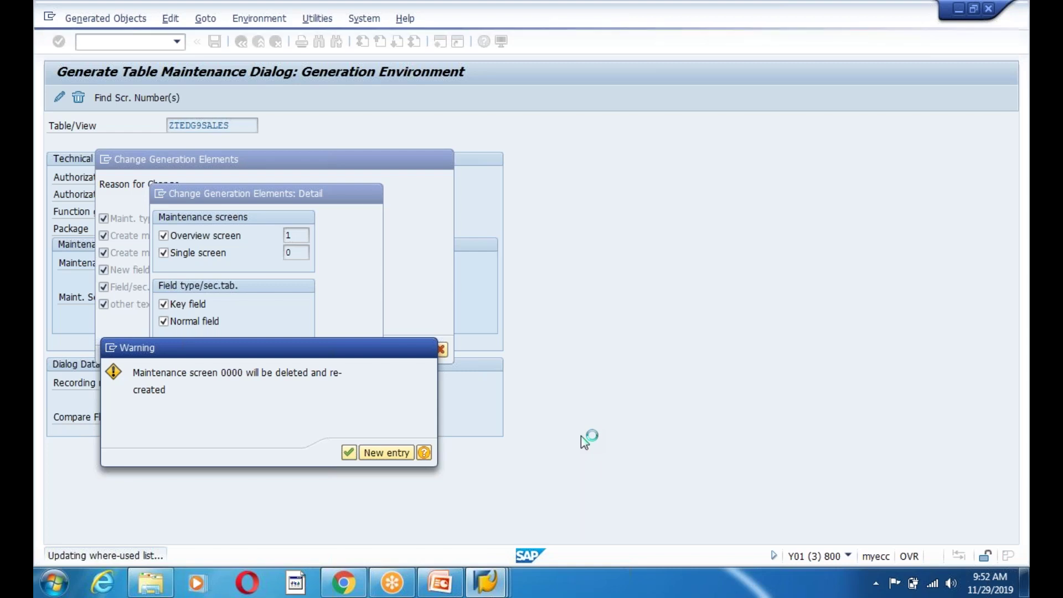
- Switch to PowerPoint and start a new paragraph on slide 51 with "I have some filed Initially and Maintained TMG, Later"
{"action": "left_click", "coordinate": [441, 585]}
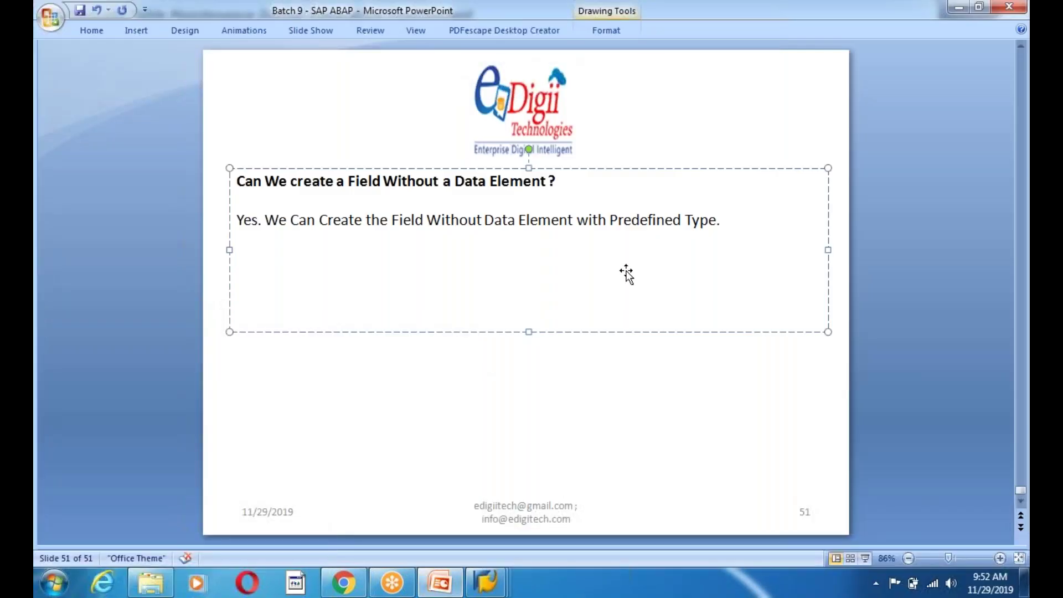
{"action": "key", "text": "Return"}
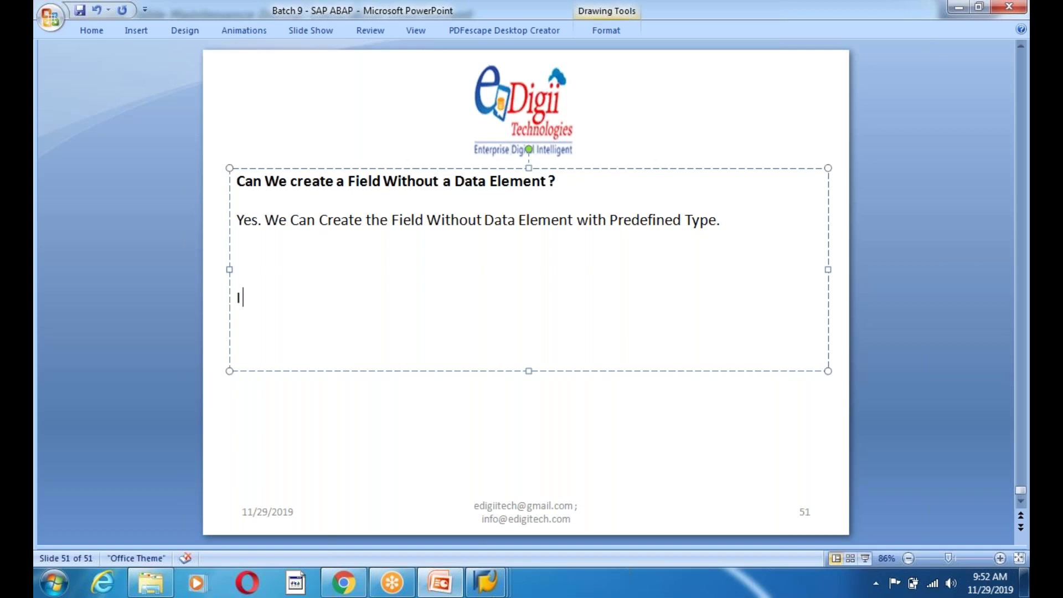
{"action": "type", "text": "have some filed"}
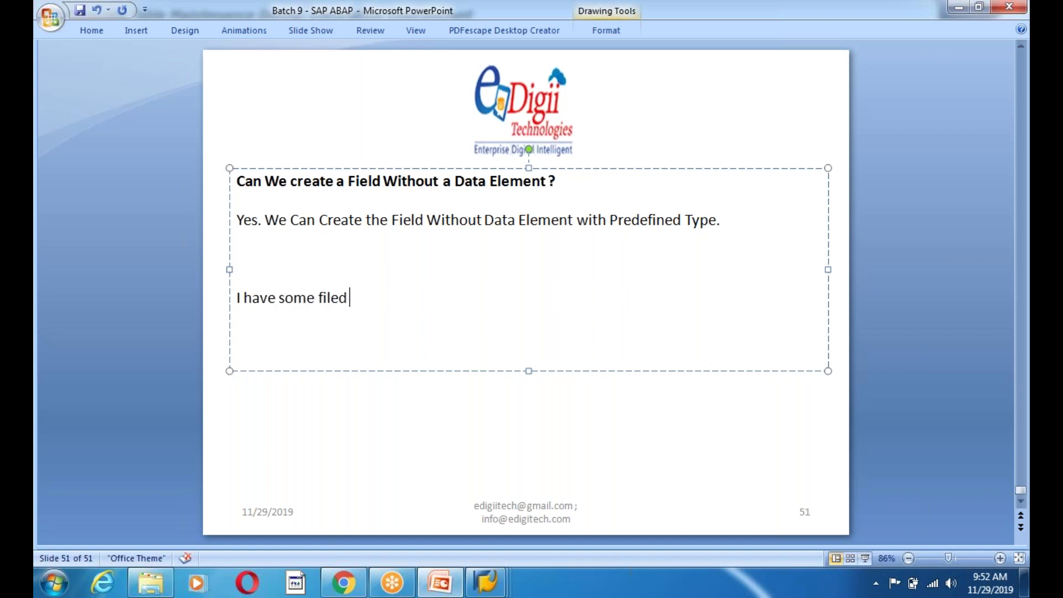
{"action": "type", "text": " Initially and Maintain"}
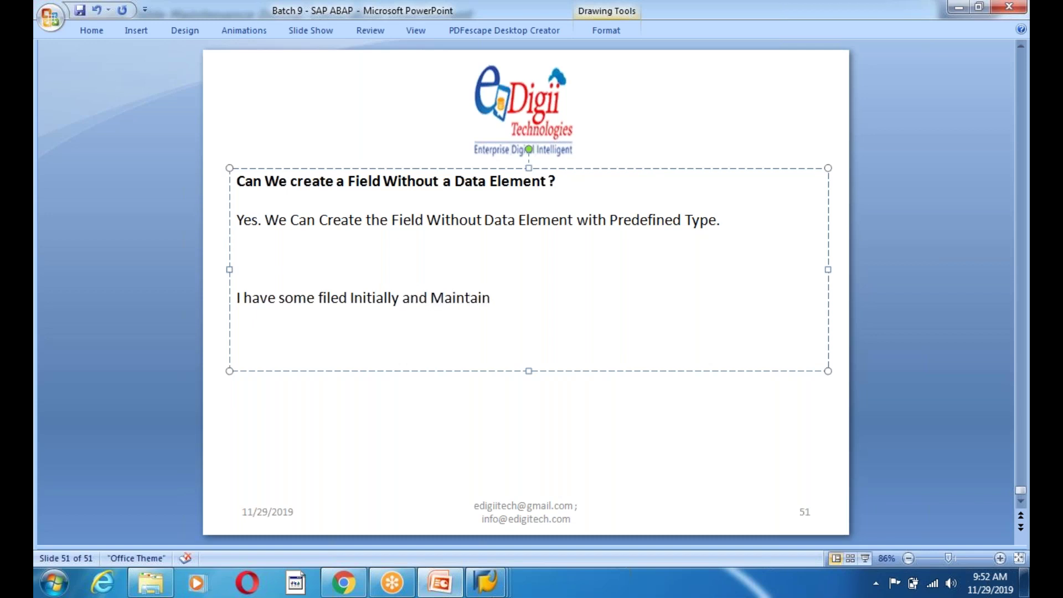
{"action": "type", "text": "ed TMG, Later"}
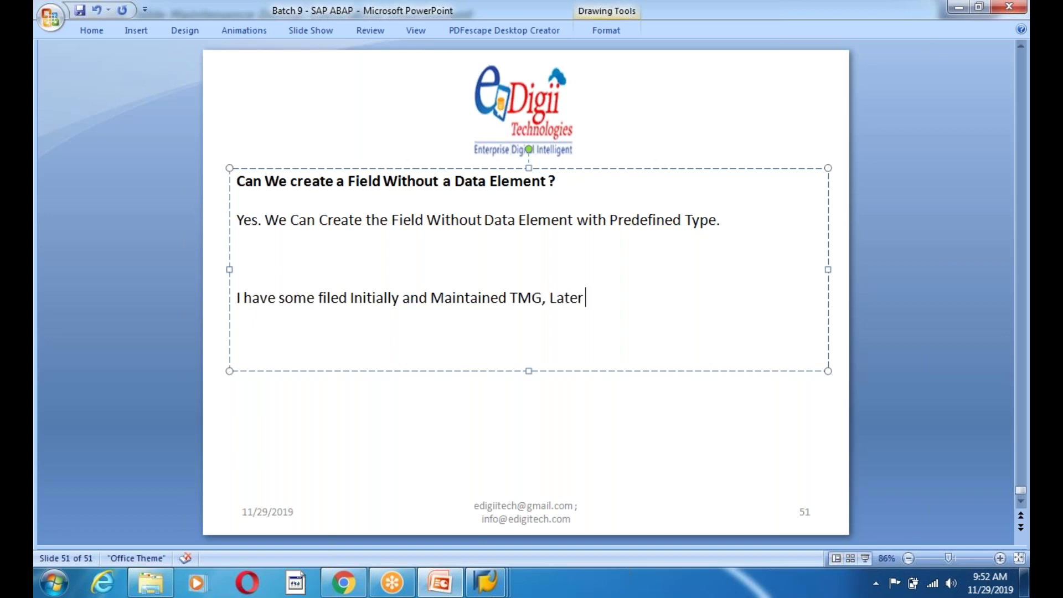
- Continue the paragraph with "Opver the Period of time I have added Some more fields into Table,"
{"action": "type", "text": " OP"}
{"action": "type", "text": "ver the Pe"}
{"action": "type", "text": "rio"}
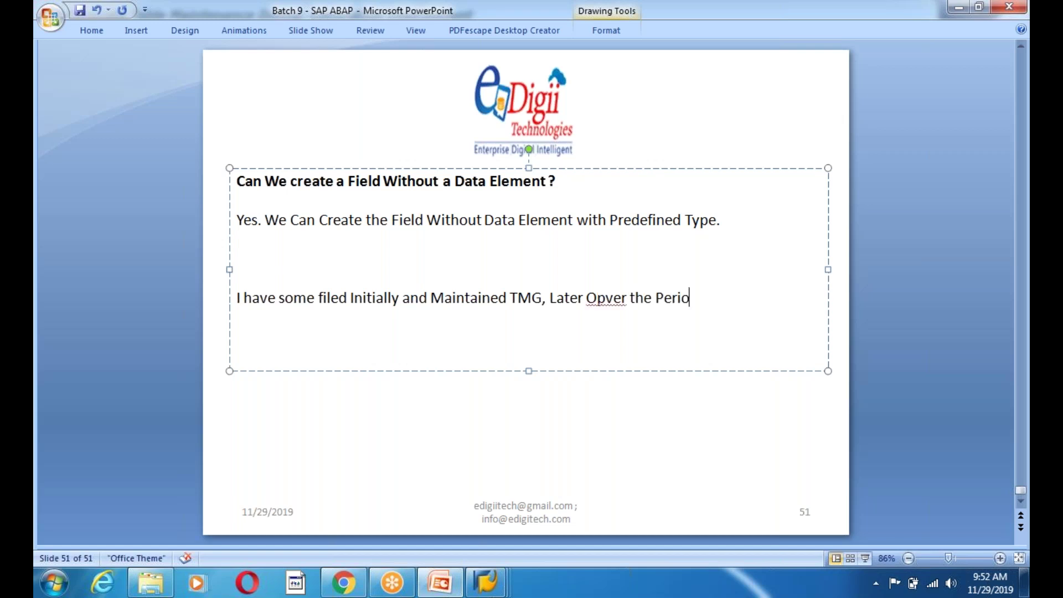
{"action": "type", "text": "d of time I have add"}
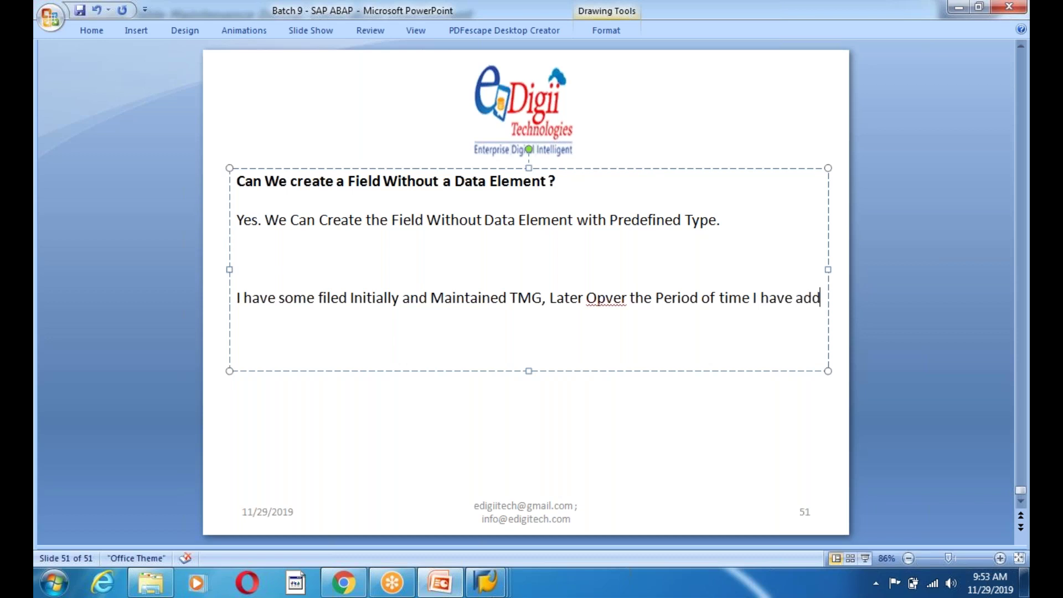
{"action": "type", "text": "ed "}
{"action": "type", "text": "Some "}
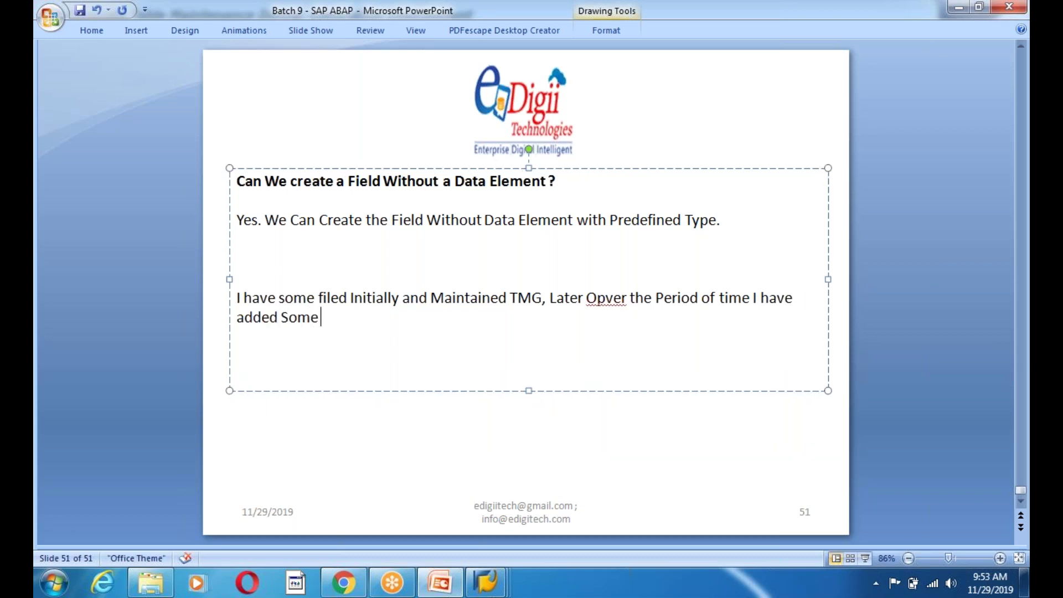
{"action": "type", "text": "more fields "}
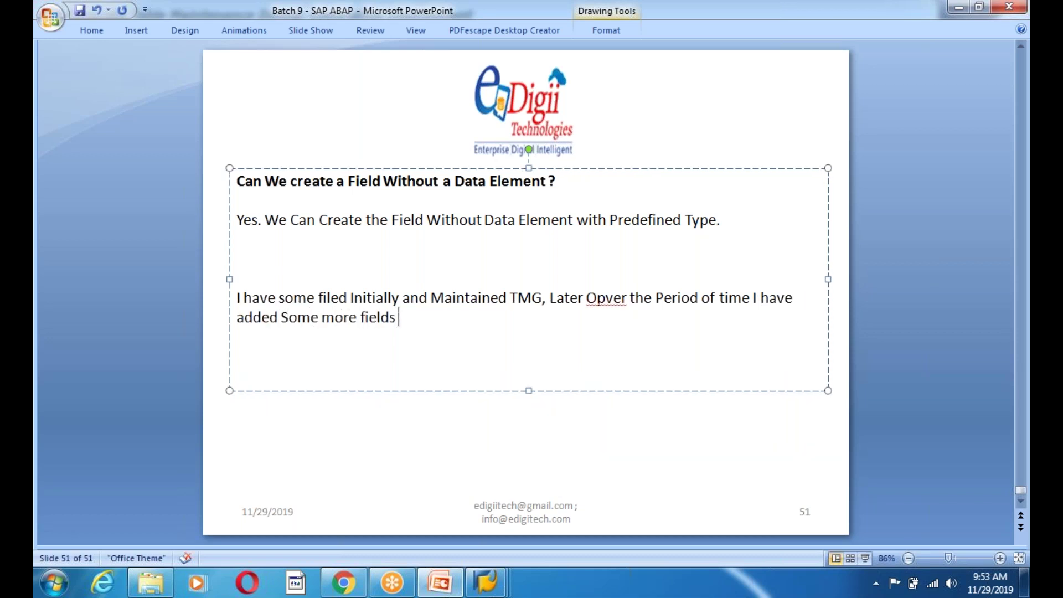
{"action": "type", "text": "into Table, "}
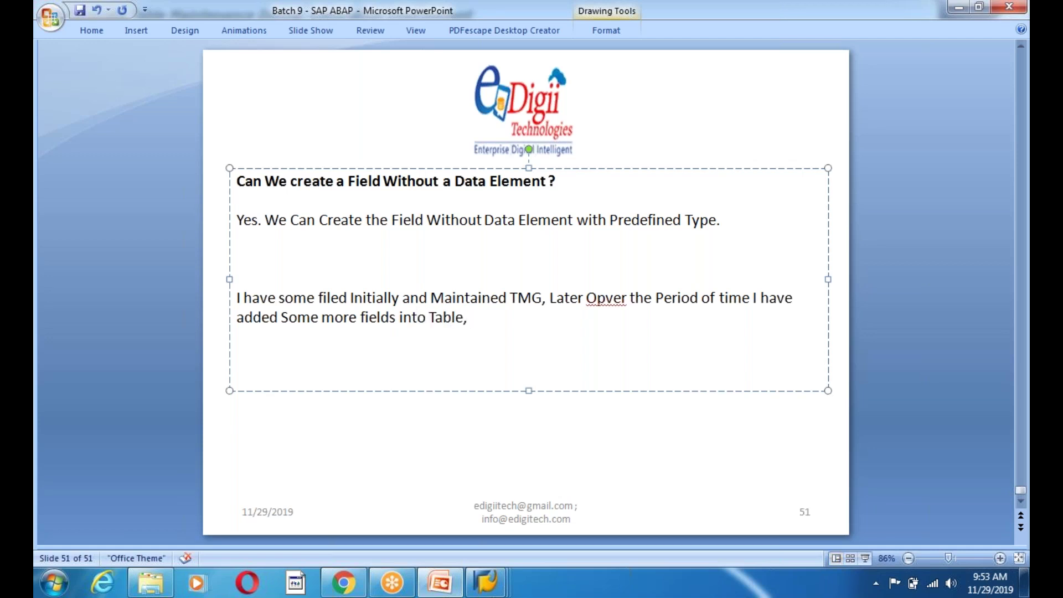
- Finish the paragraph with the question "Do you See the New Fiekld sin SM30 ?" and leave a blank line below it
{"action": "type", "text": "Do you See the New"}
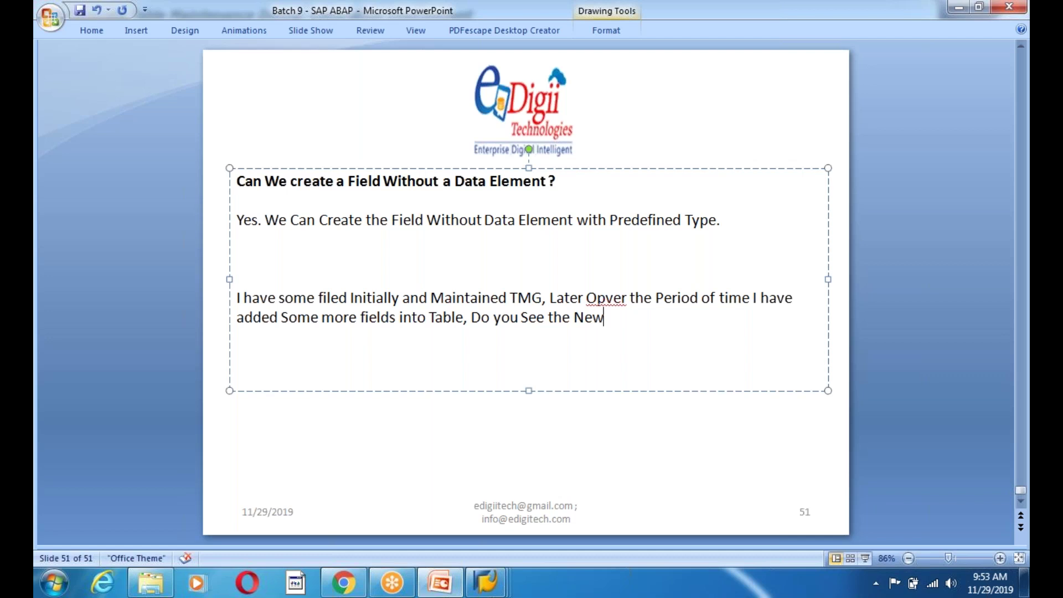
{"action": "type", "text": " Fiekld sin S"}
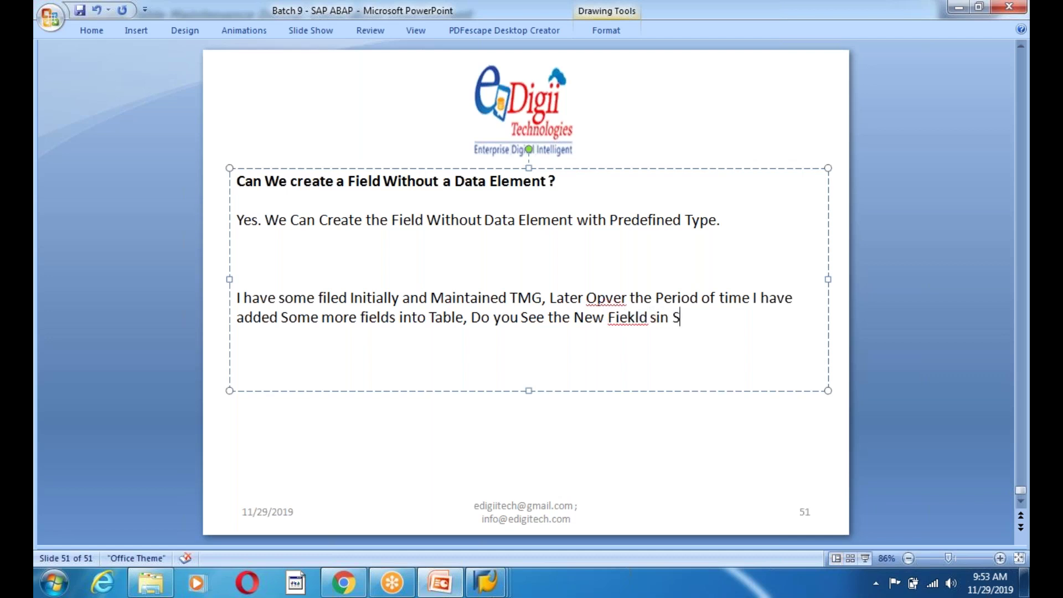
{"action": "type", "text": "M30 ?"}
{"action": "key", "text": "Return"}
{"action": "key", "text": "Return"}
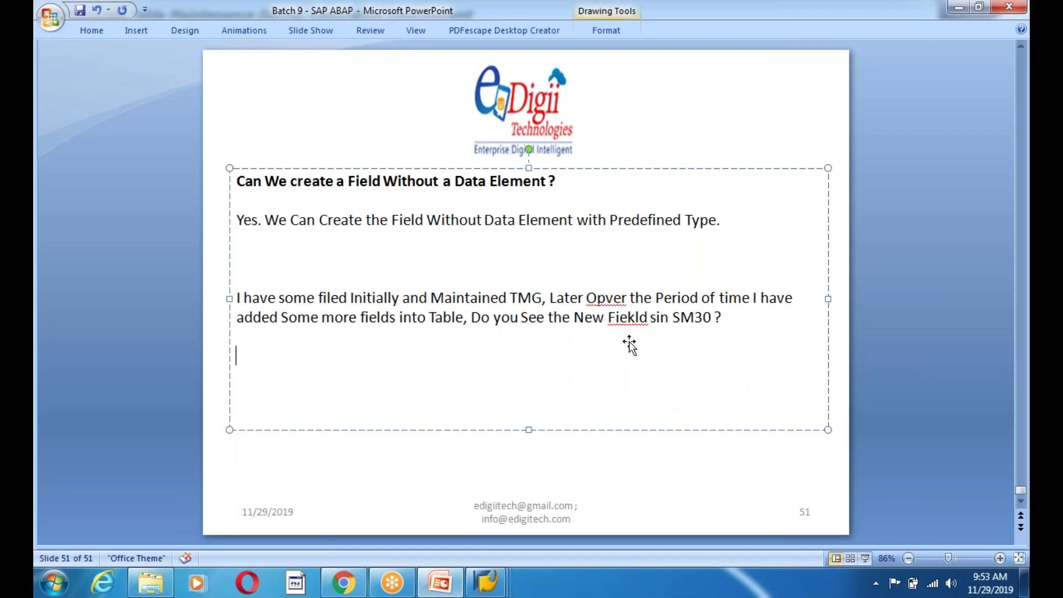
- Correct the misspelled words in the question to "Over" and "Fields"
{"action": "left_click", "coordinate": [605, 299]}
{"action": "key", "text": "BackSpace"}
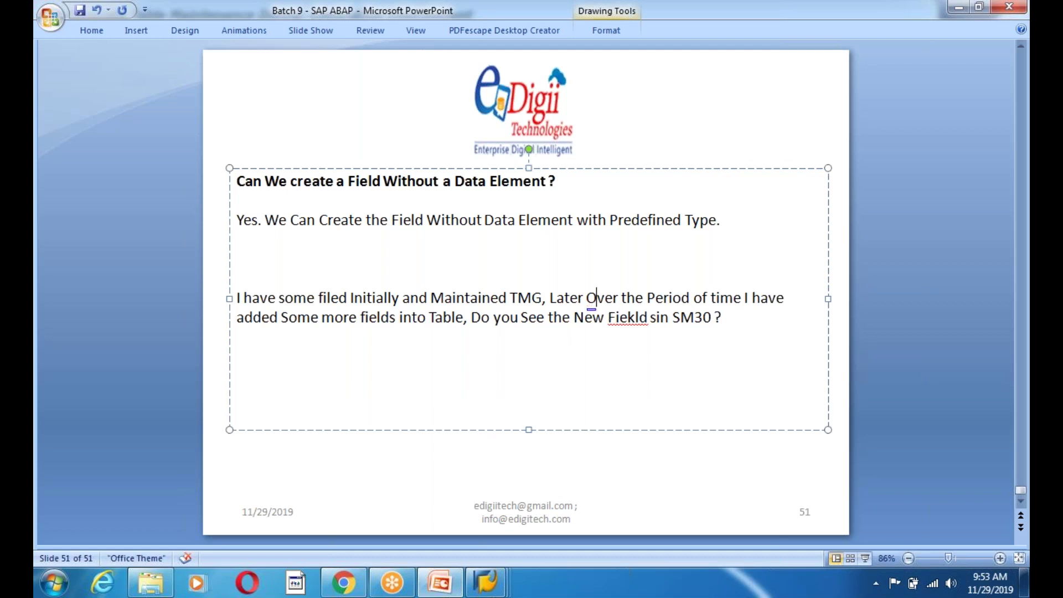
{"action": "left_click", "coordinate": [633, 320]}
{"action": "key", "text": "BackSpace"}
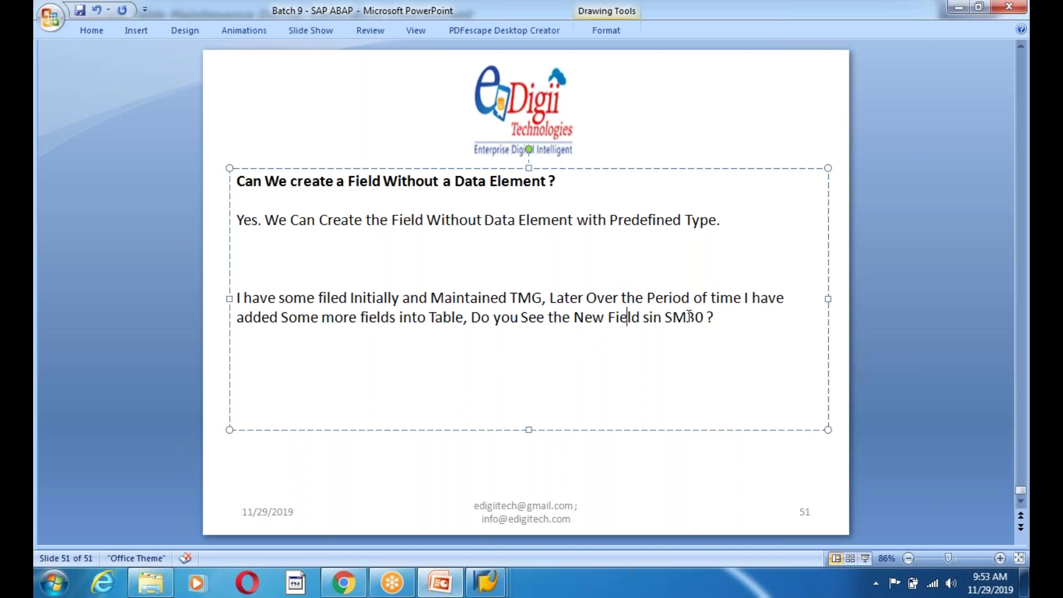
{"action": "key", "text": "Escape"}
{"action": "left_click", "coordinate": [641, 317]}
{"action": "type", "text": "s"}
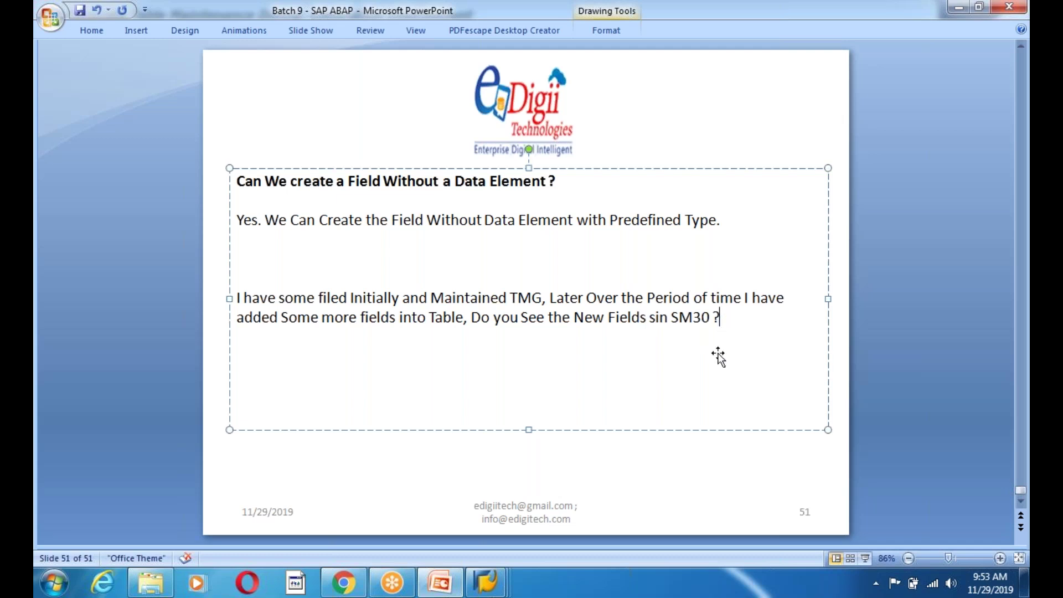
- Below the question, write the answer "NO. We CAN’t. To get Additional Fields We havwe to Re-Generate The TMG." and leave a blank line
{"action": "left_click", "coordinate": [718, 357]}
{"action": "key", "text": "Return"}
{"action": "key", "text": "Return"}
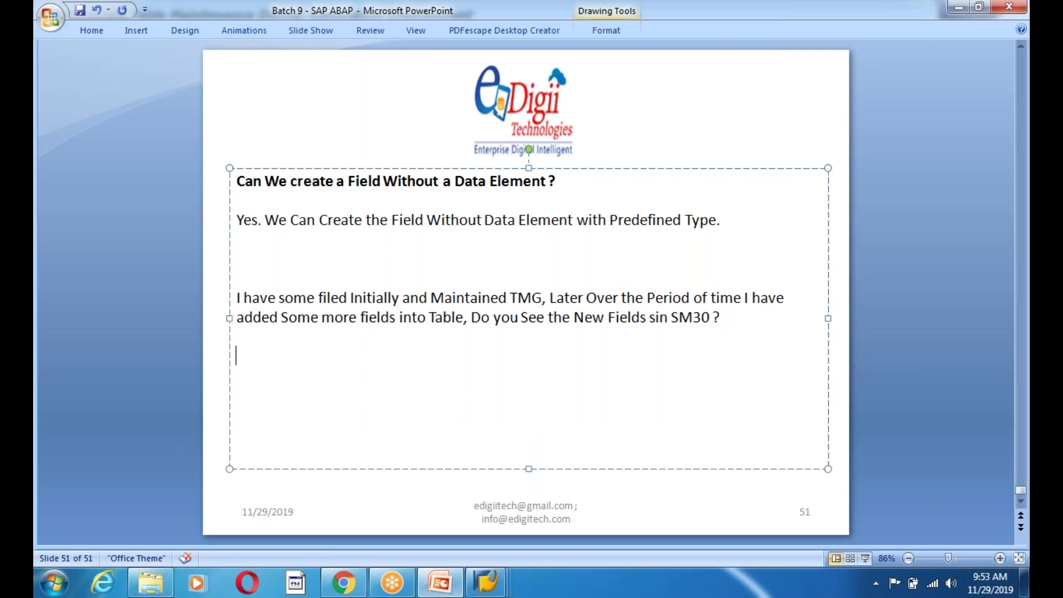
{"action": "type", "text": "NO. We CAN’t"}
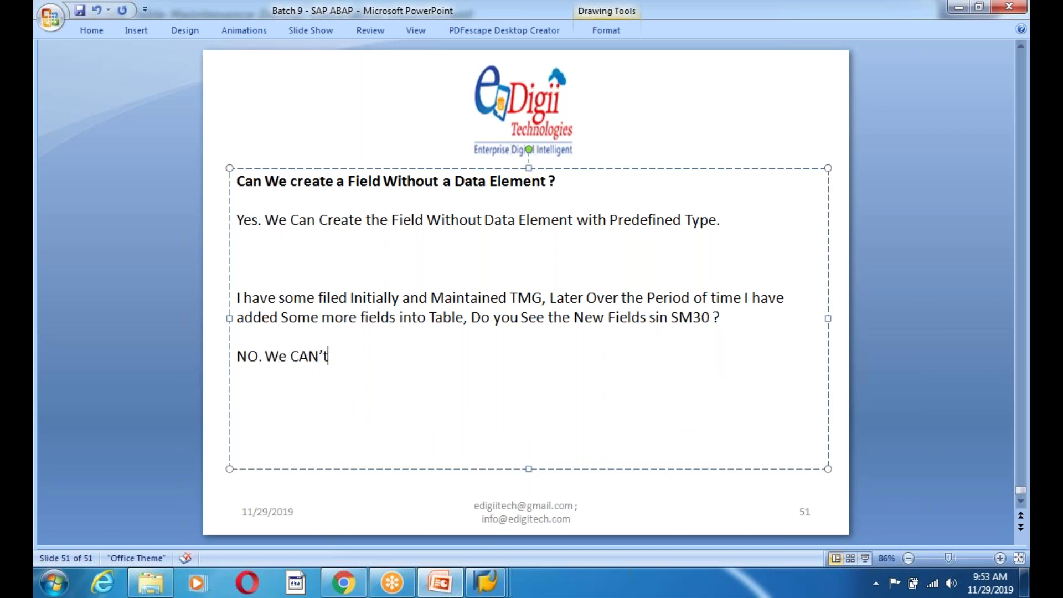
{"action": "type", "text": "'t. To get Additiona"}
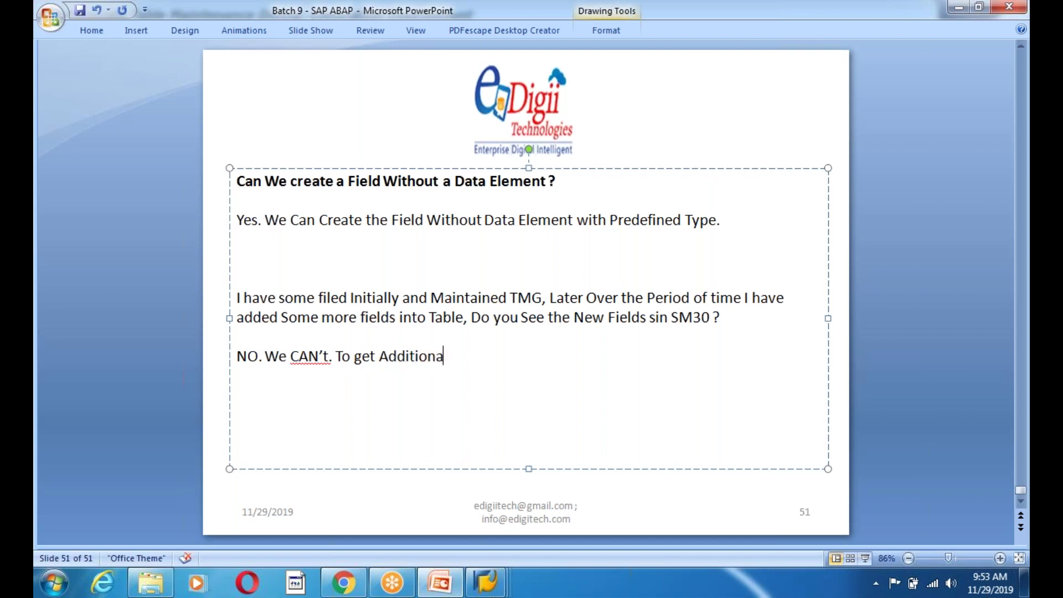
{"action": "type", "text": "l Fields We "}
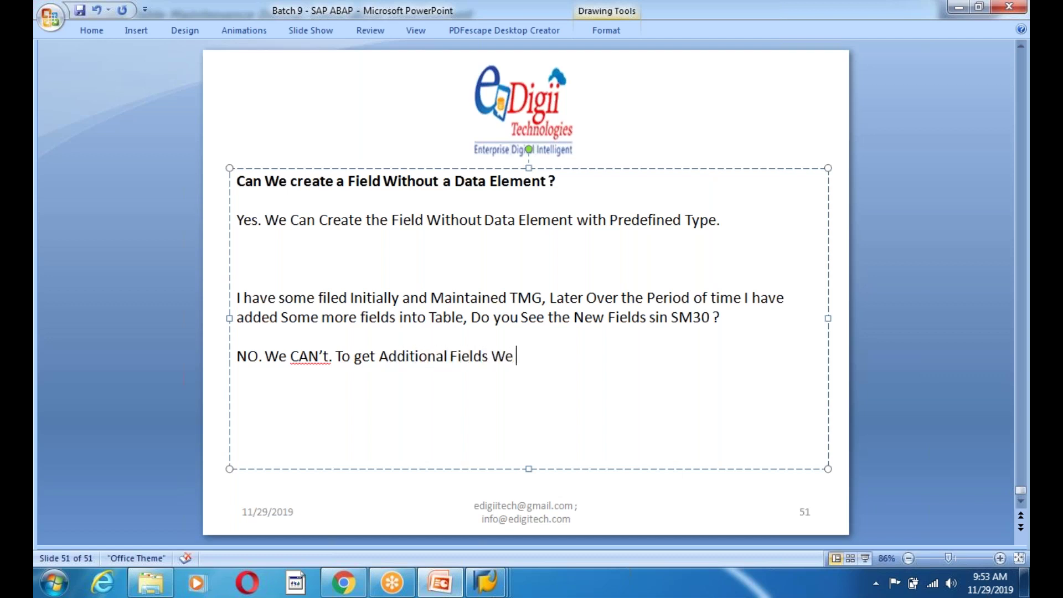
{"action": "type", "text": "havwe to "}
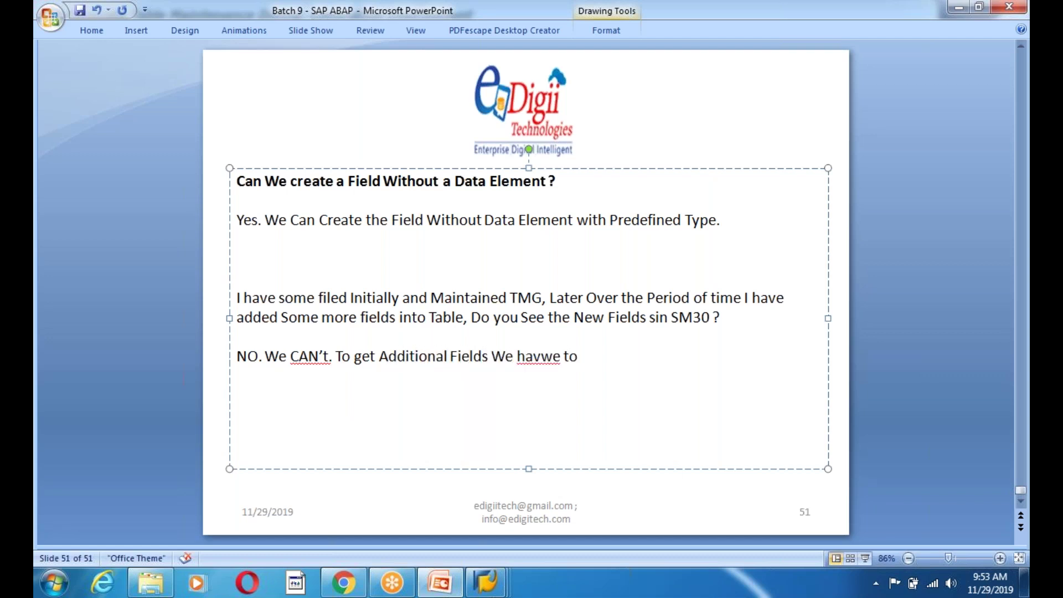
{"action": "type", "text": "Re-Generate The TMG"}
{"action": "key", "text": "Return"}
{"action": "key", "text": "Return"}
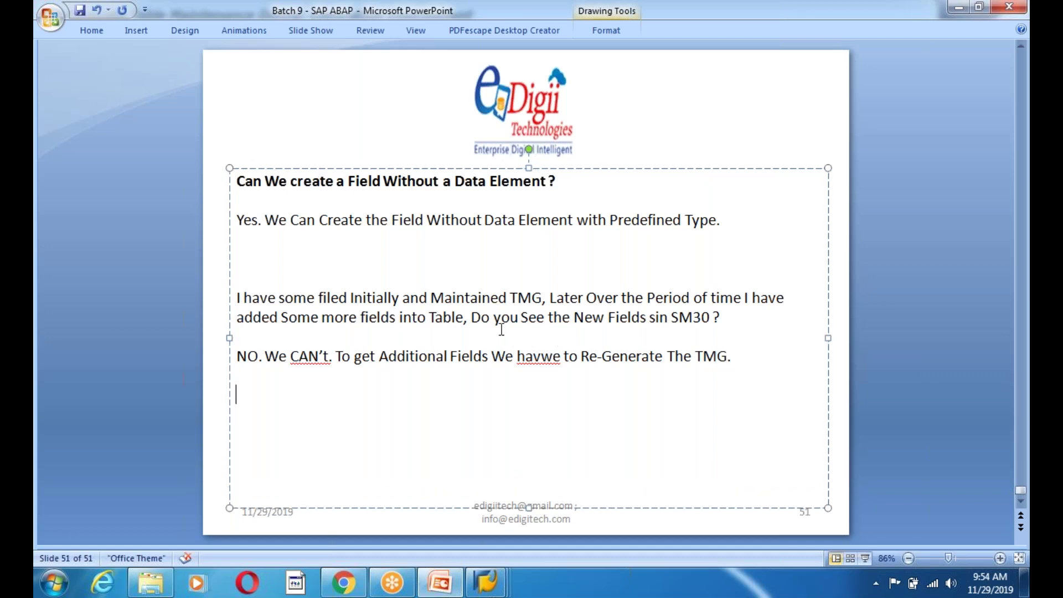
- Correct the misspelled words in the answer to "Can't" and "have", and save the presentation
{"action": "right_click", "coordinate": [314, 362]}
{"action": "left_click", "coordinate": [364, 379]}
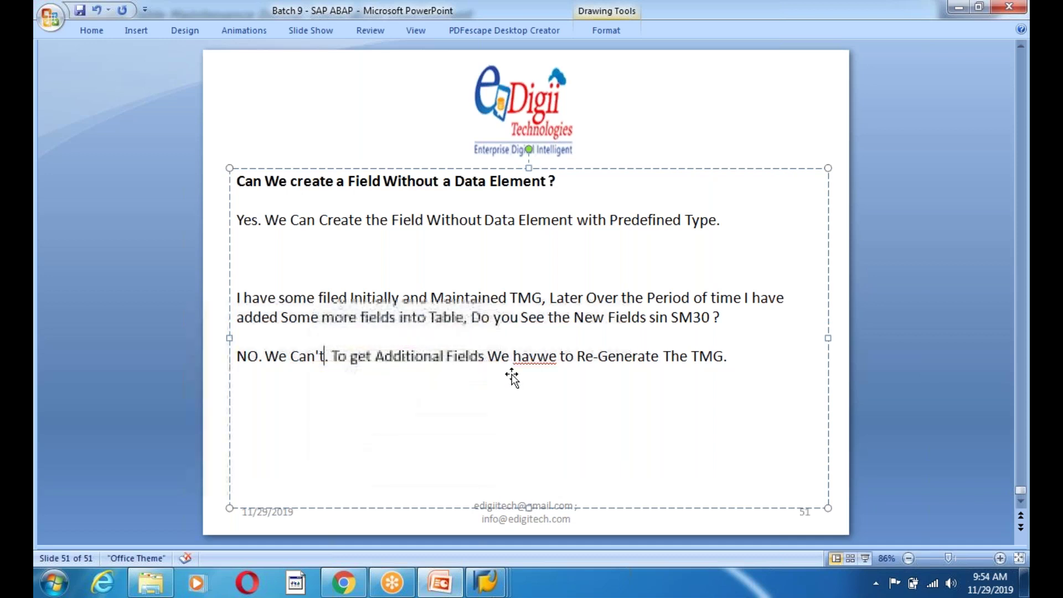
{"action": "right_click", "coordinate": [529, 361]}
{"action": "left_click", "coordinate": [564, 370]}
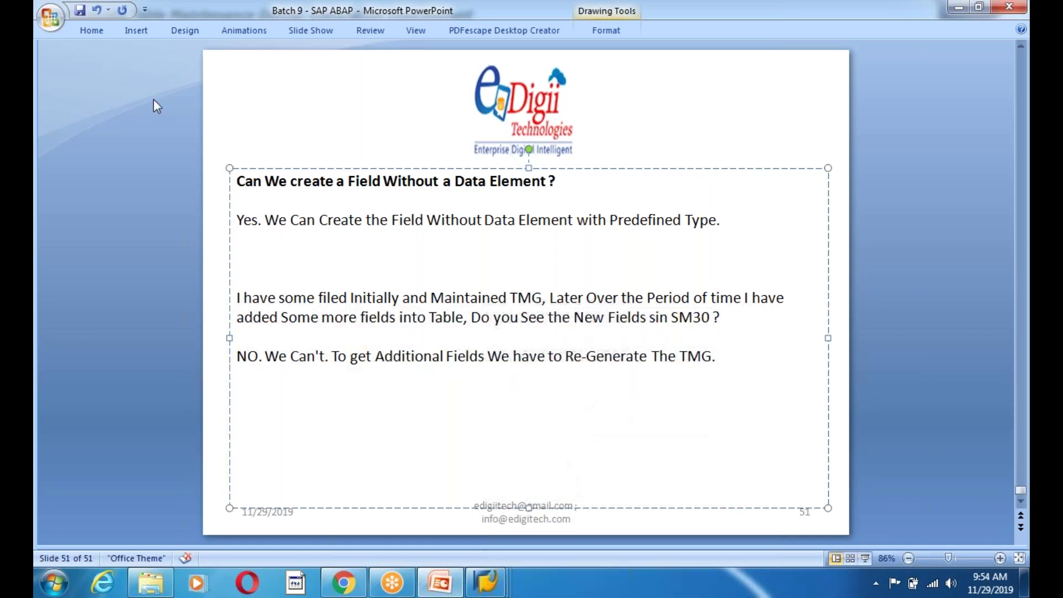
{"action": "left_click", "coordinate": [81, 10]}
- Switch to SAP, leave the open Sales view and reopen table ZTEDG9SALES for maintenance through transaction SM30
{"action": "mouse_move", "coordinate": [487, 582]}
{"action": "left_click", "coordinate": [418, 523]}
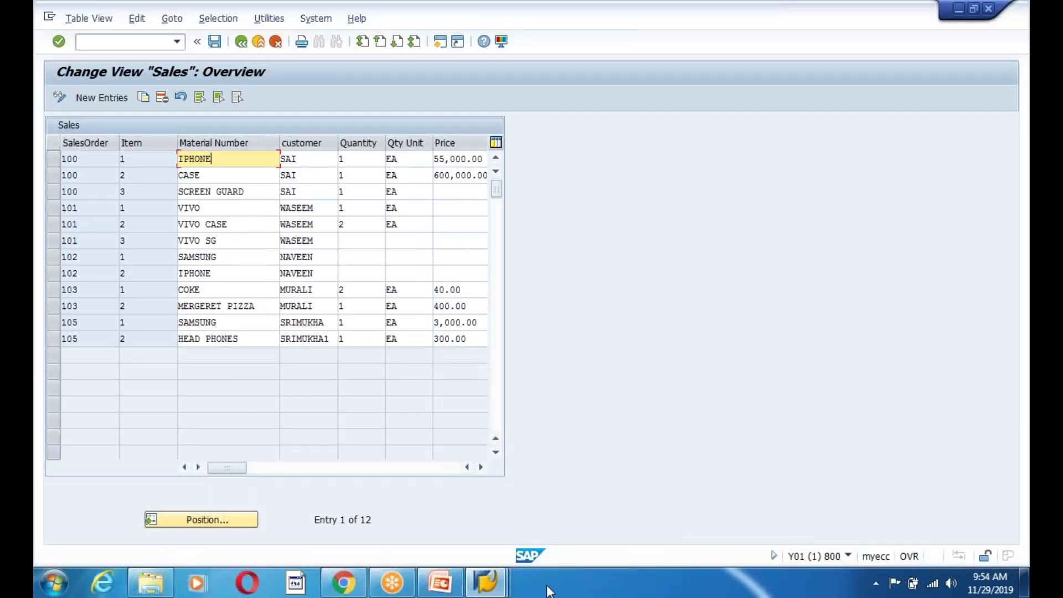
{"action": "left_click", "coordinate": [720, 517]}
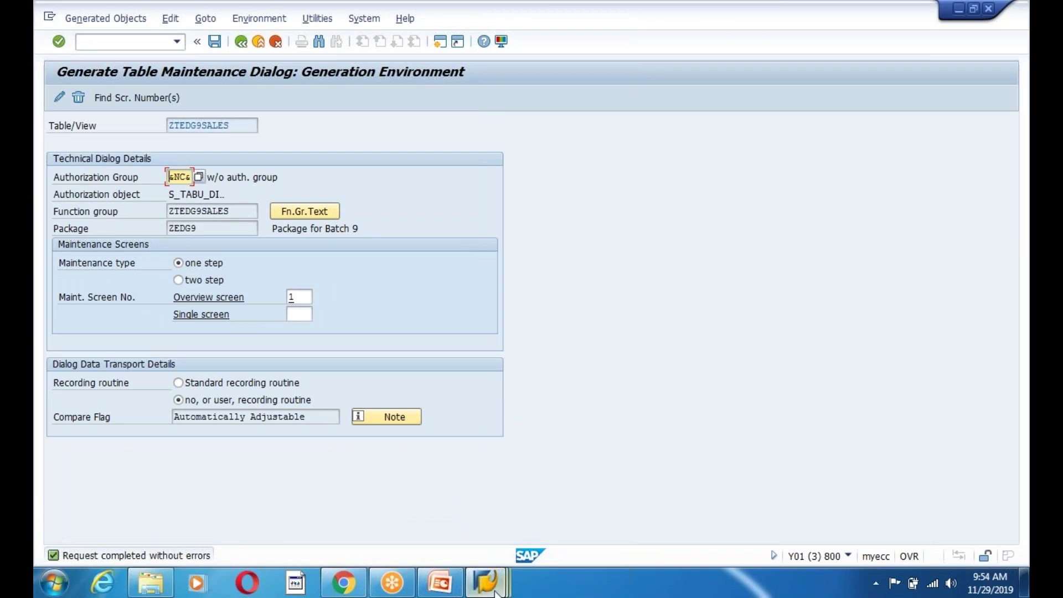
{"action": "mouse_move", "coordinate": [487, 581]}
{"action": "left_click", "coordinate": [403, 506]}
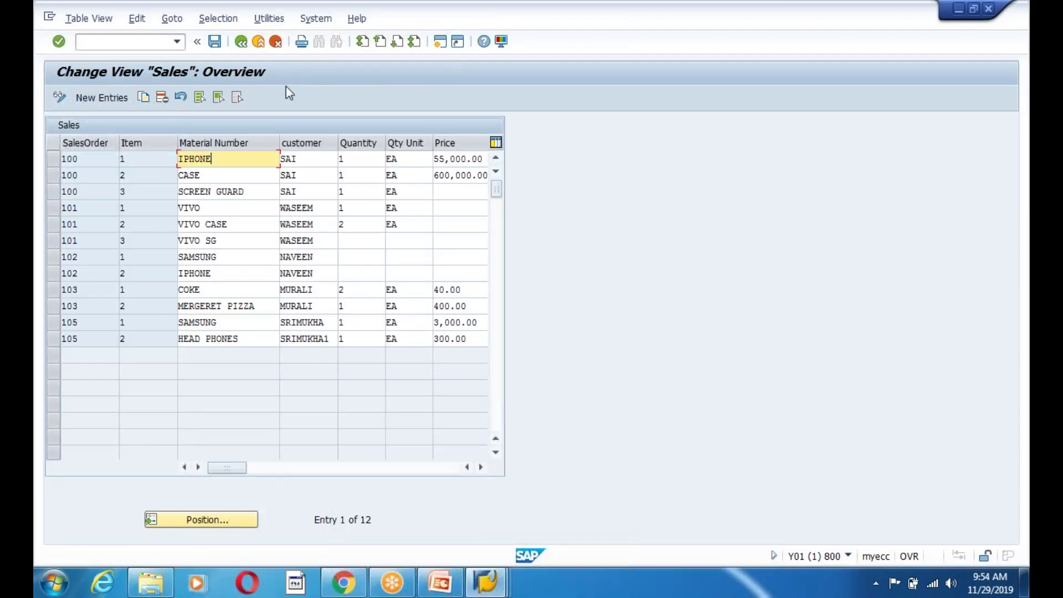
{"action": "left_click", "coordinate": [241, 43]}
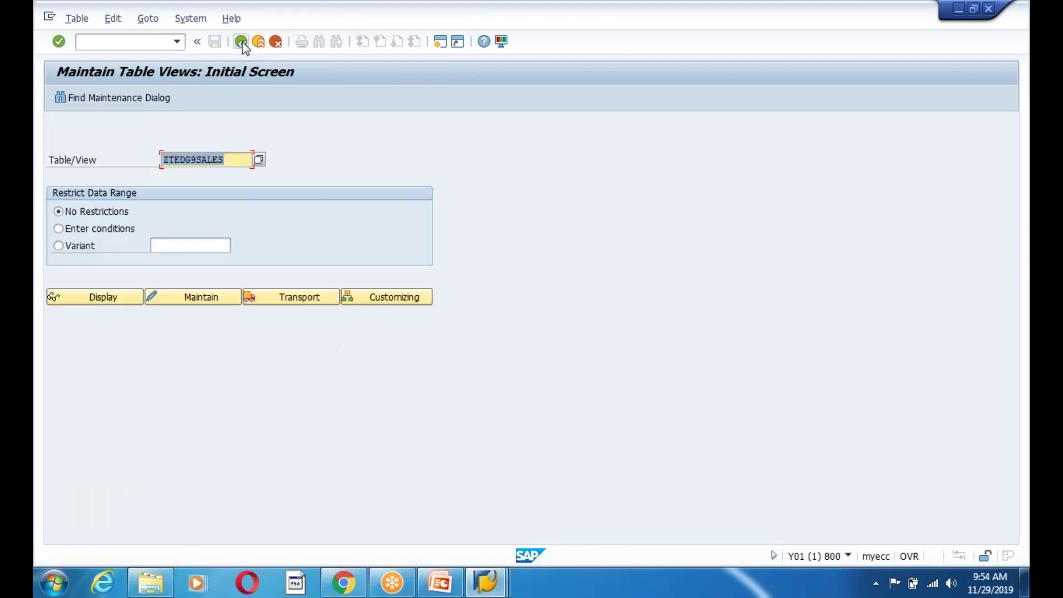
{"action": "left_click", "coordinate": [240, 44]}
{"action": "type", "text": "sm30"}
{"action": "key", "text": "Return"}
{"action": "left_click", "coordinate": [189, 297]}
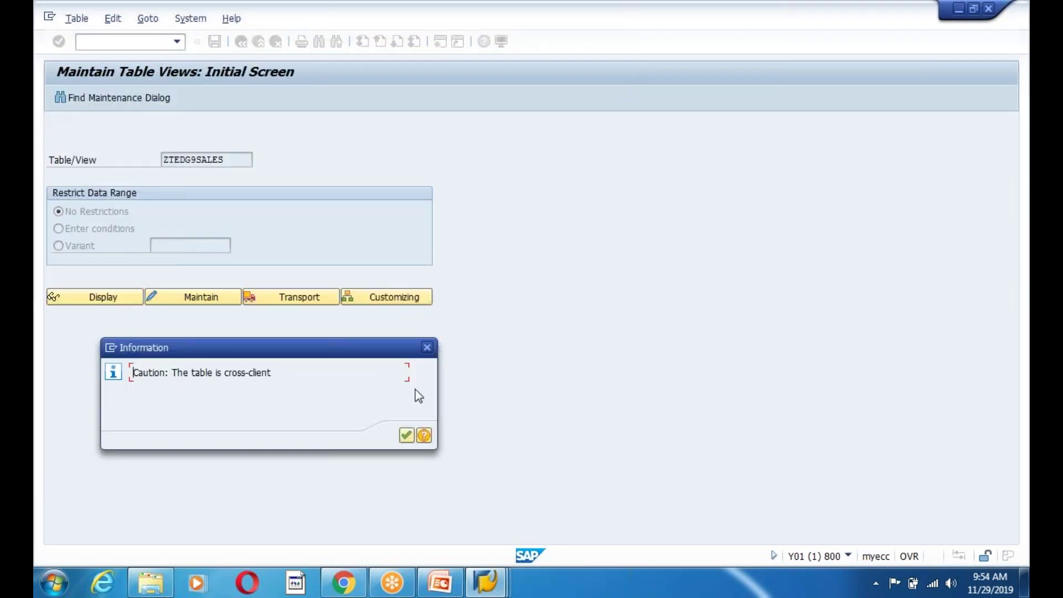
{"action": "left_click", "coordinate": [408, 436]}
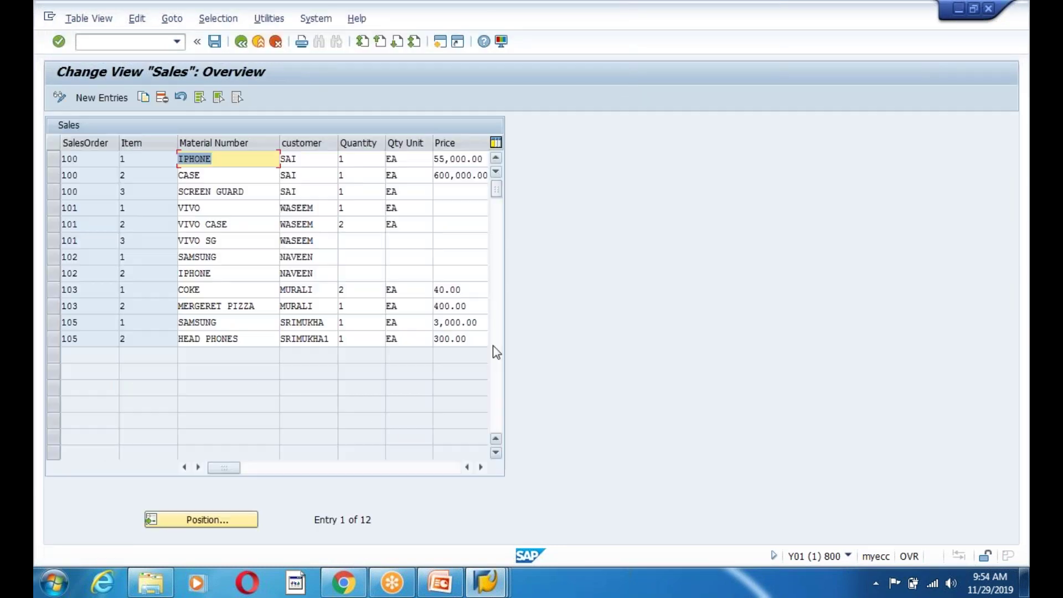
- Examine the newly added unlabelled column after the currency key in the Sales view and its cells
{"action": "left_click", "coordinate": [482, 468]}
{"action": "left_click", "coordinate": [481, 468]}
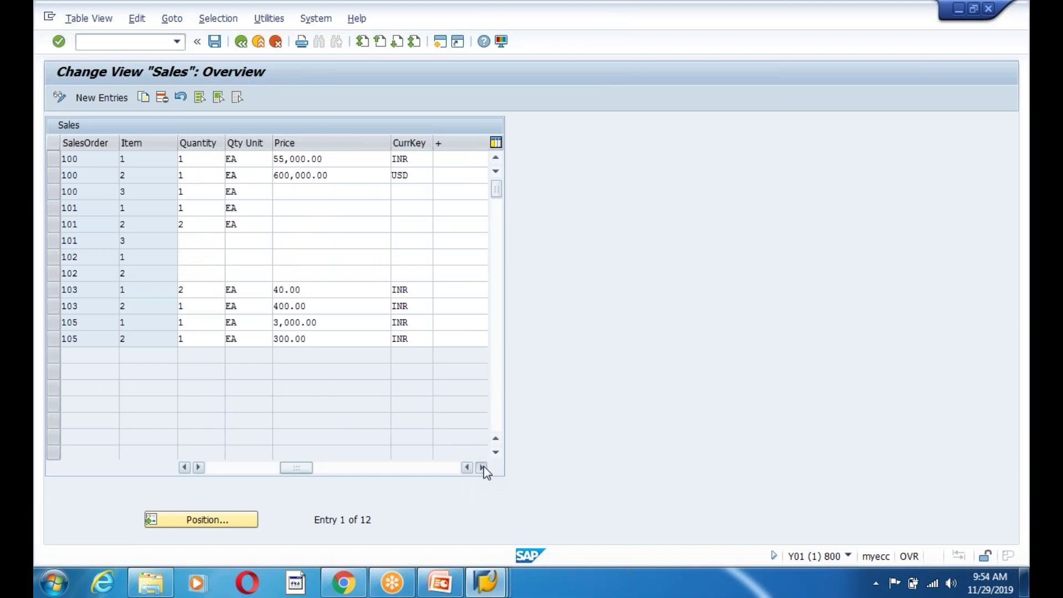
{"action": "left_click", "coordinate": [482, 468]}
{"action": "left_click", "coordinate": [482, 468]}
{"action": "left_click", "coordinate": [373, 160]}
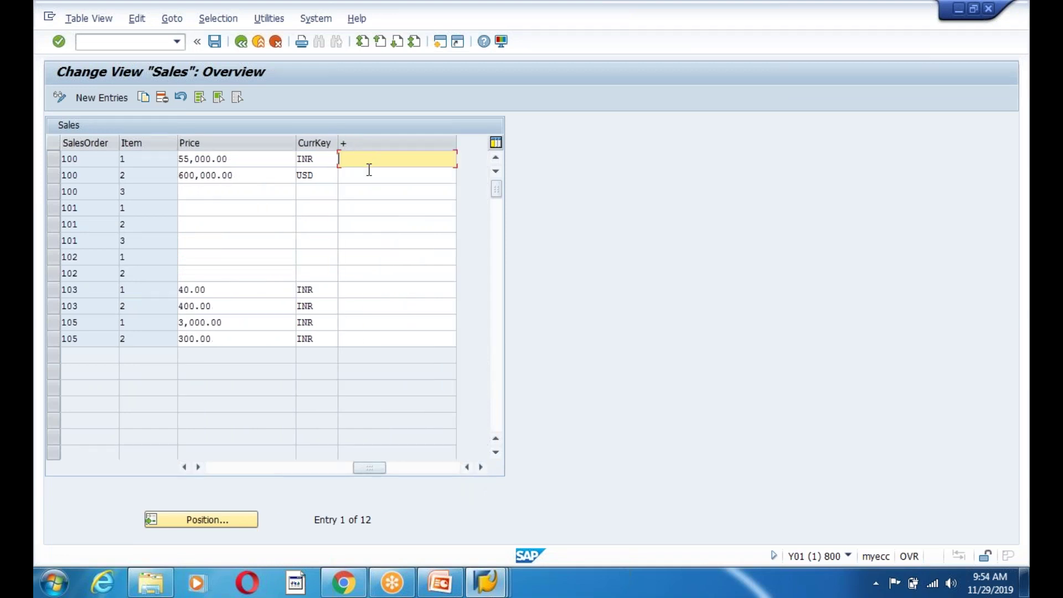
{"action": "left_click", "coordinate": [369, 175]}
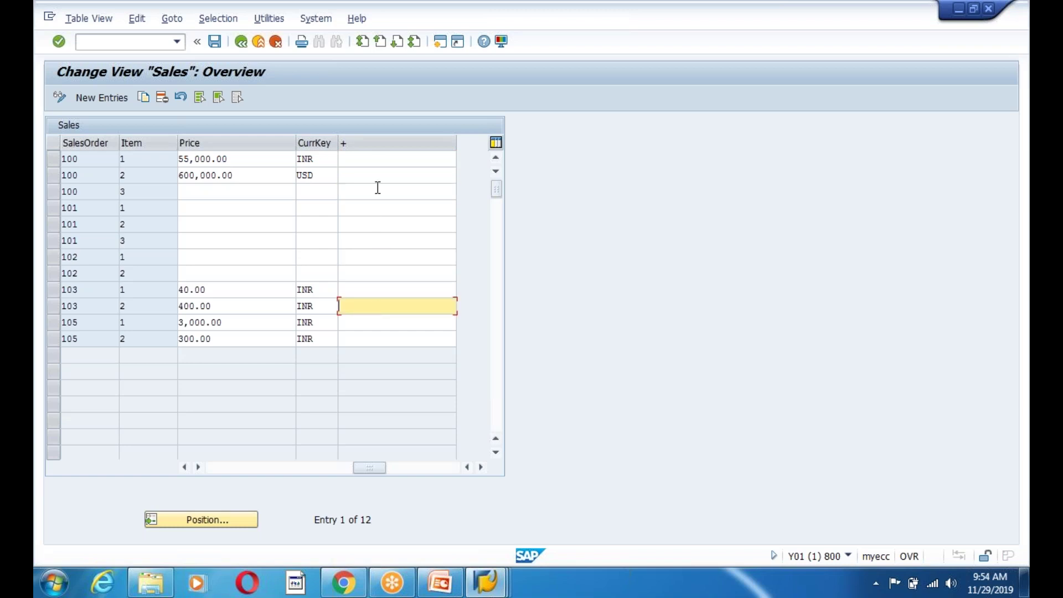
{"action": "left_click", "coordinate": [349, 159]}
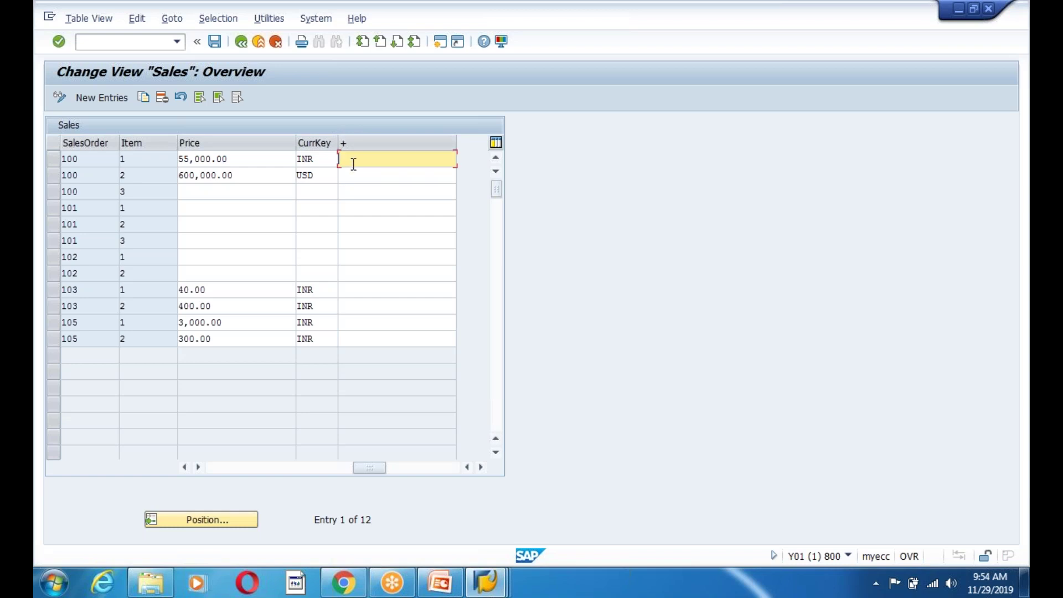
{"action": "left_click", "coordinate": [358, 171]}
{"action": "left_click", "coordinate": [360, 160]}
{"action": "left_click", "coordinate": [358, 197]}
{"action": "left_click", "coordinate": [359, 222]}
{"action": "left_click", "coordinate": [357, 162]}
- Fill the new column for sales order 100 with 55,000.00 for item 1 and 600,000.00 for item 2
{"action": "left_click", "coordinate": [240, 161]}
{"action": "left_click", "coordinate": [357, 159]}
{"action": "type", "text": "55,000.00"}
{"action": "left_click", "coordinate": [249, 176]}
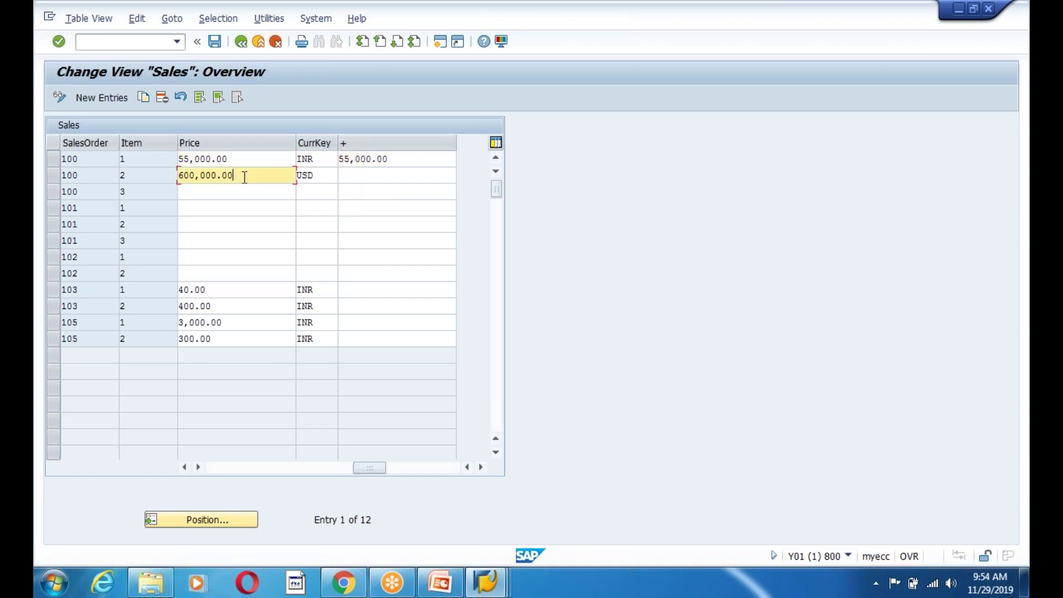
{"action": "left_click", "coordinate": [369, 175]}
{"action": "type", "text": "600,000.00"}
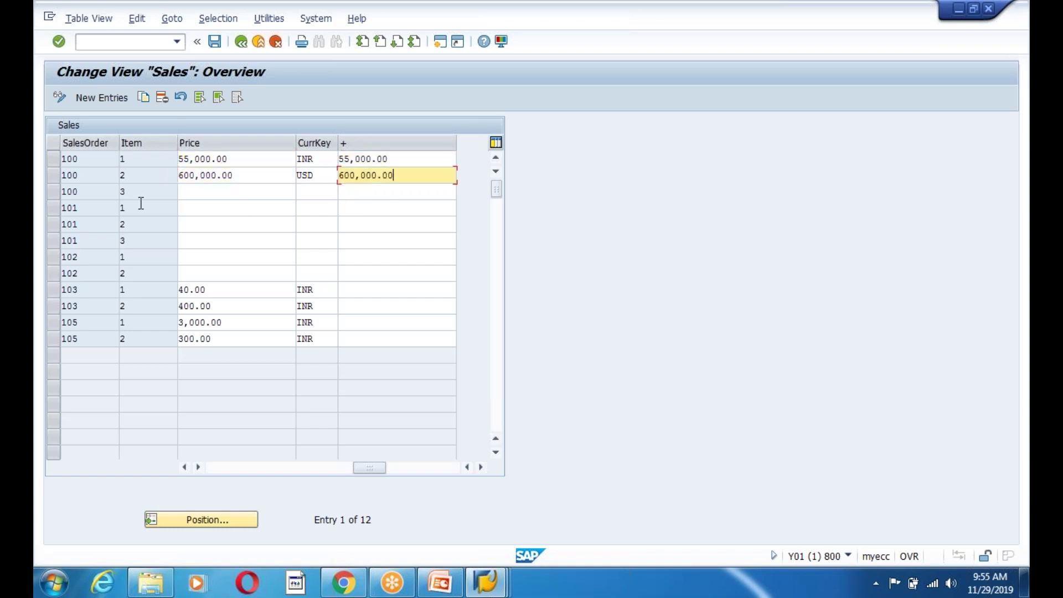
- Set the price of sales order 100 item 3 to 300 and its new-column value to 900, and save the entries
{"action": "left_click", "coordinate": [200, 192]}
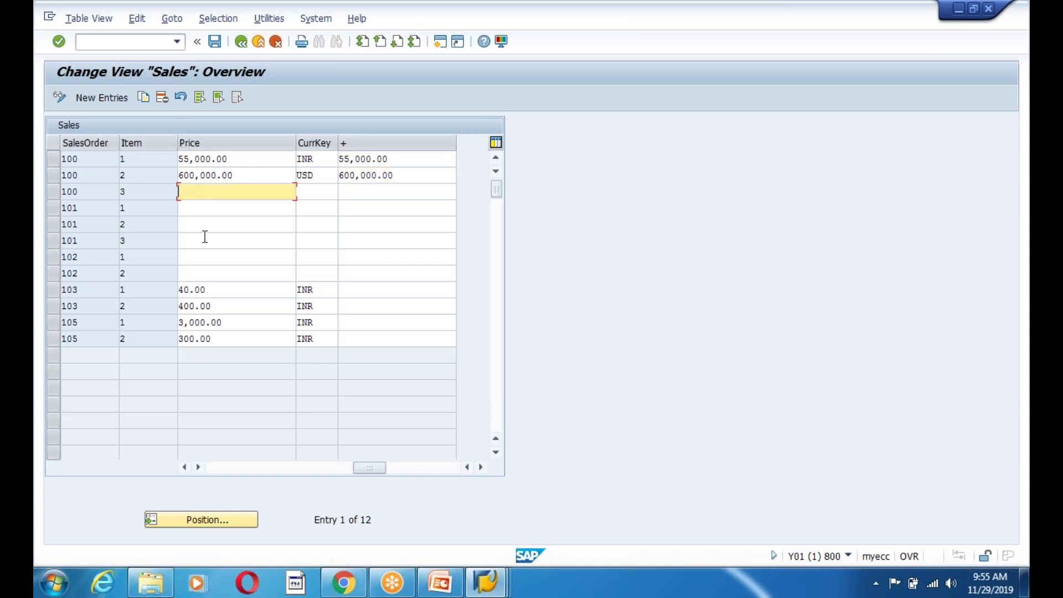
{"action": "type", "text": "300"}
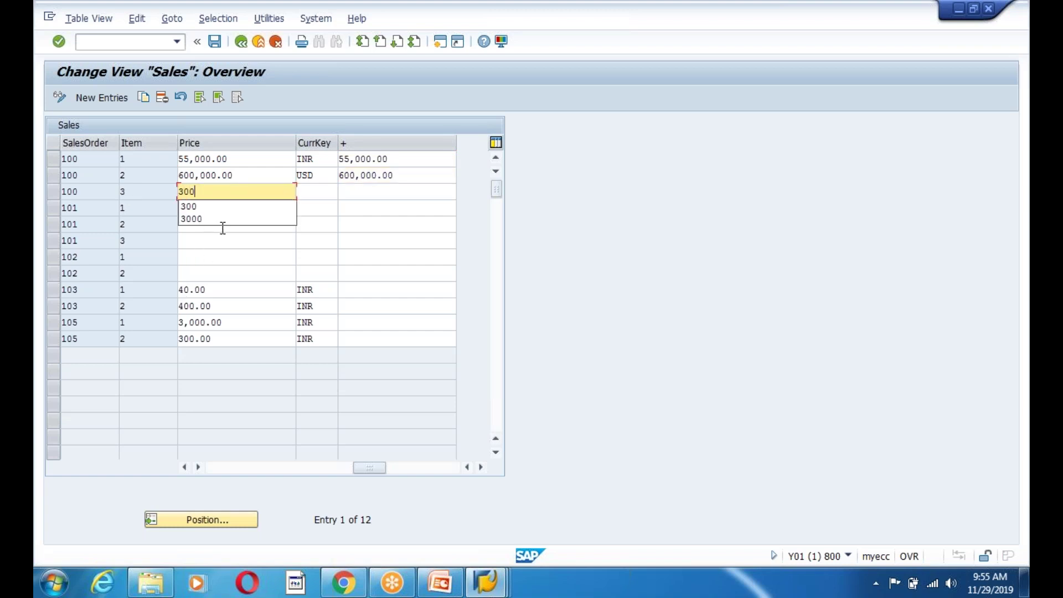
{"action": "left_click", "coordinate": [355, 194]}
{"action": "type", "text": "900"}
{"action": "left_click", "coordinate": [365, 226]}
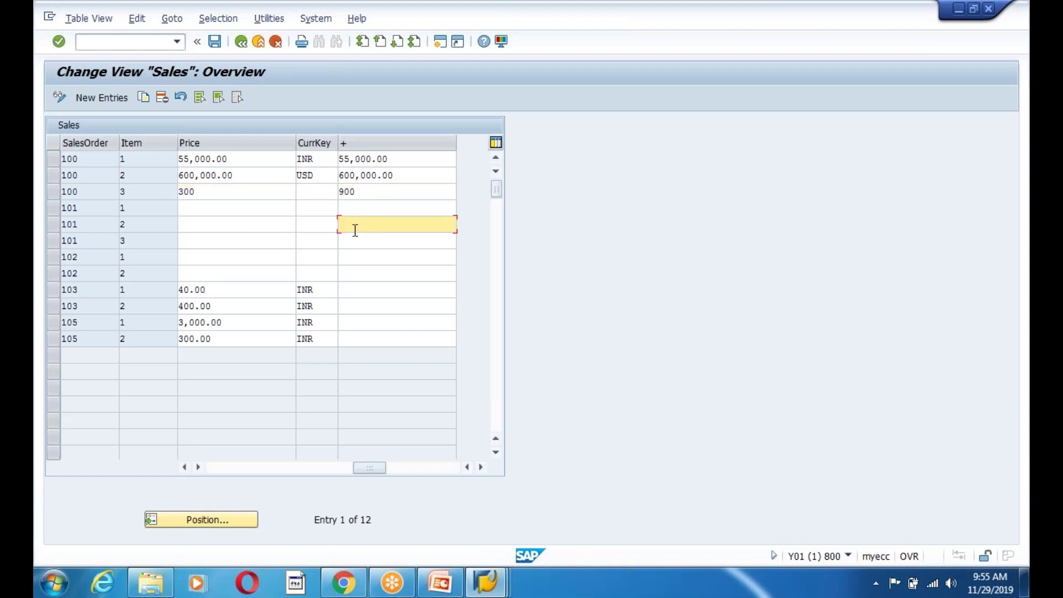
{"action": "left_click", "coordinate": [215, 42]}
{"action": "left_click", "coordinate": [380, 176]}
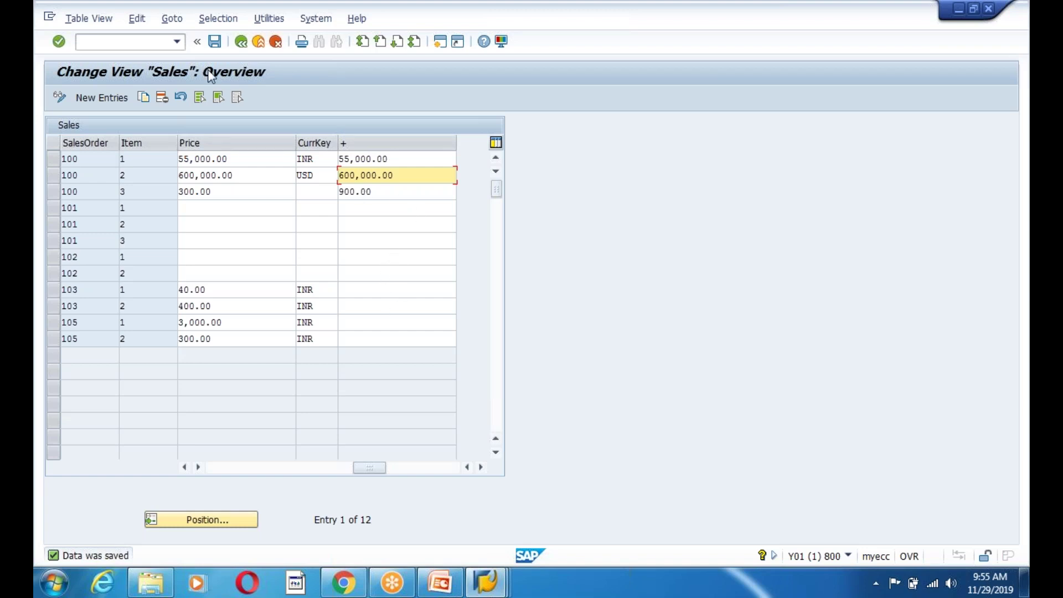
{"action": "left_click", "coordinate": [214, 42]}
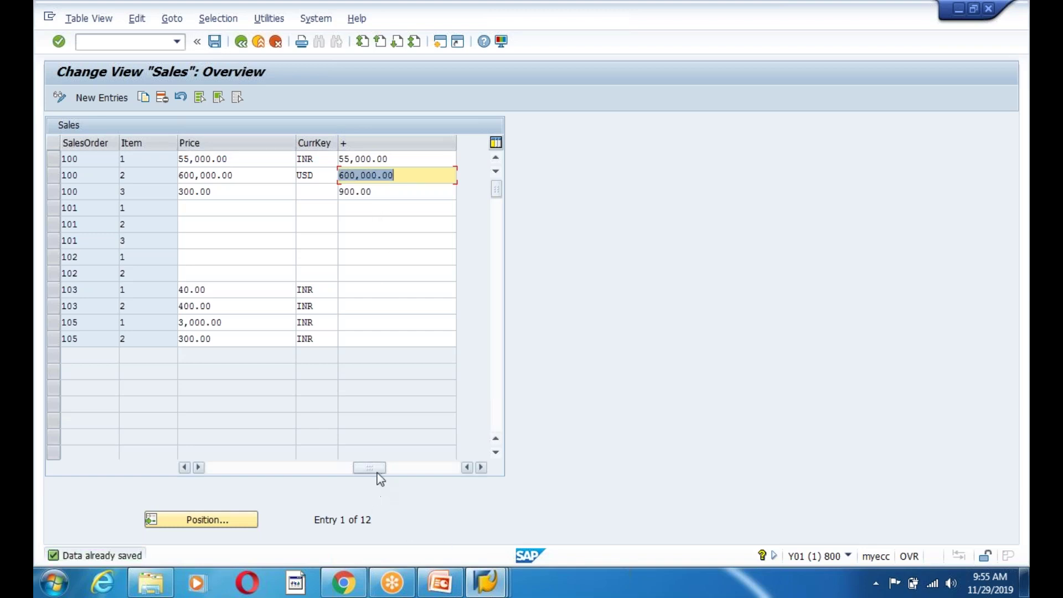
- Review the quantity, price, currency key and new column of the saved Sales records
{"action": "left_click_drag", "start_coordinate": [370, 468], "coordinate": [205, 465]}
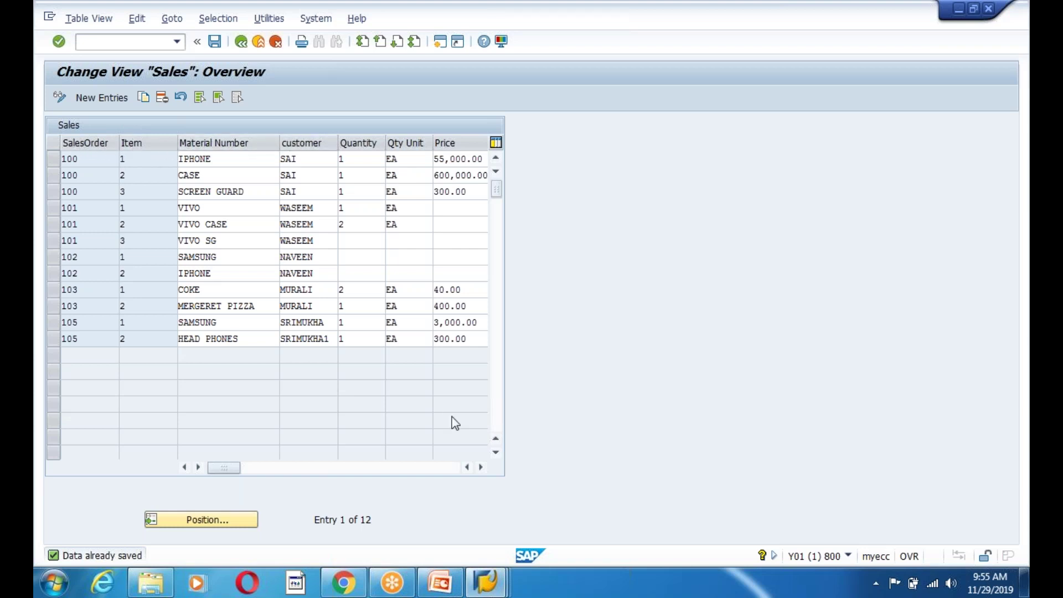
{"action": "left_click", "coordinate": [480, 470]}
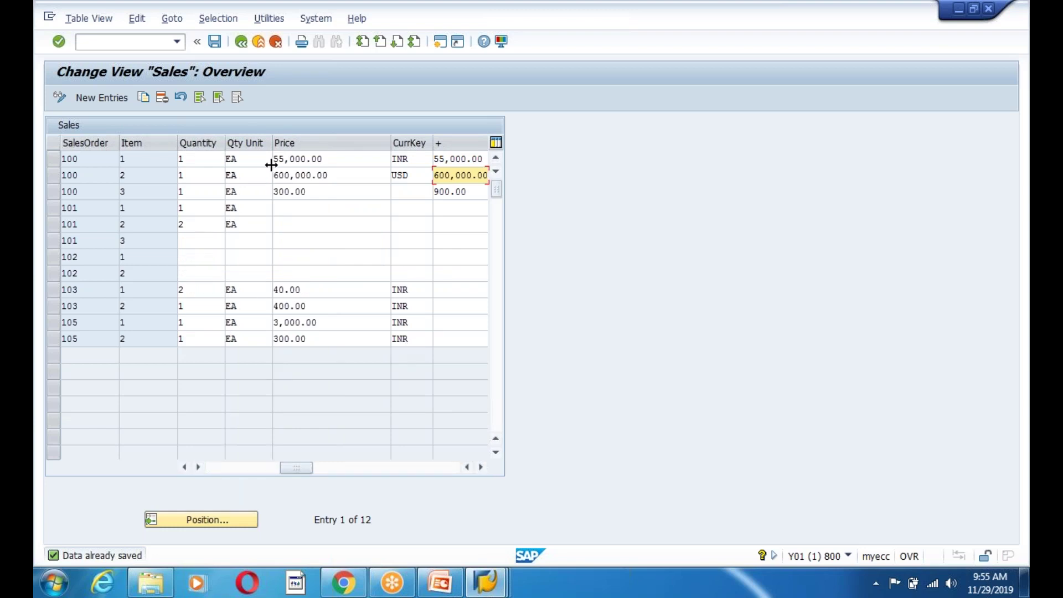
{"action": "left_click", "coordinate": [267, 161]}
{"action": "left_click", "coordinate": [480, 469]}
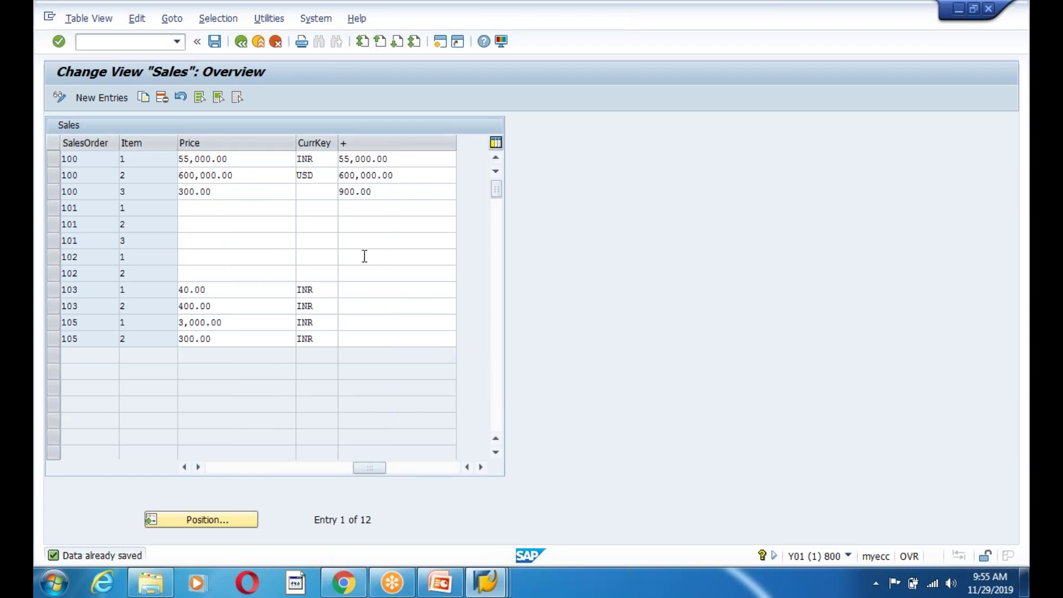
- Return to the dictionary definition of table ZTEDG9SALES and inspect the data elements of the SORDER, PRODUCT and CUSTOMER fields
{"action": "mouse_move", "coordinate": [485, 582]}
{"action": "left_click", "coordinate": [737, 487]}
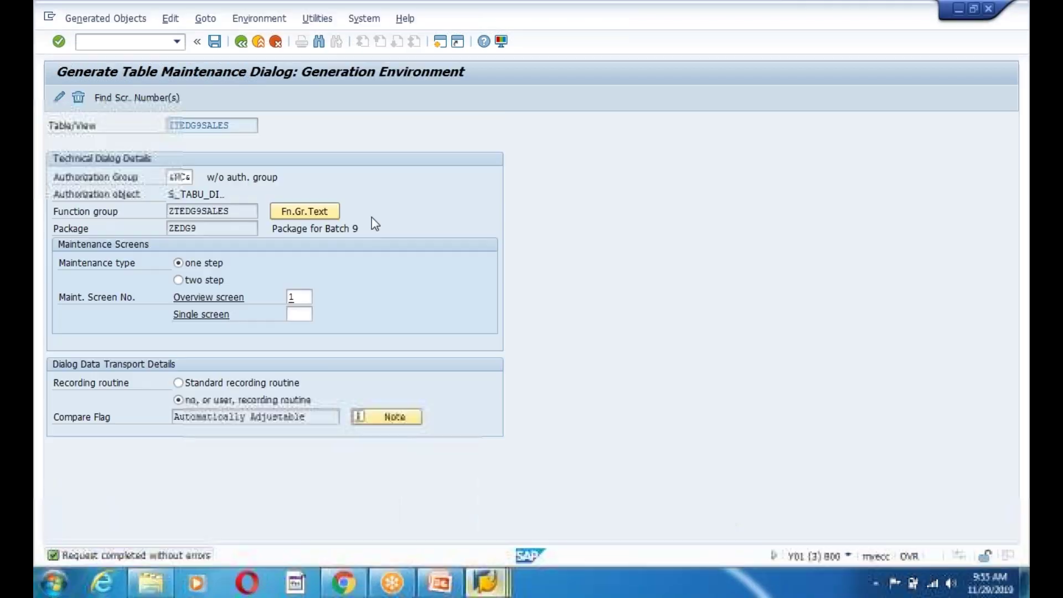
{"action": "left_click", "coordinate": [241, 42]}
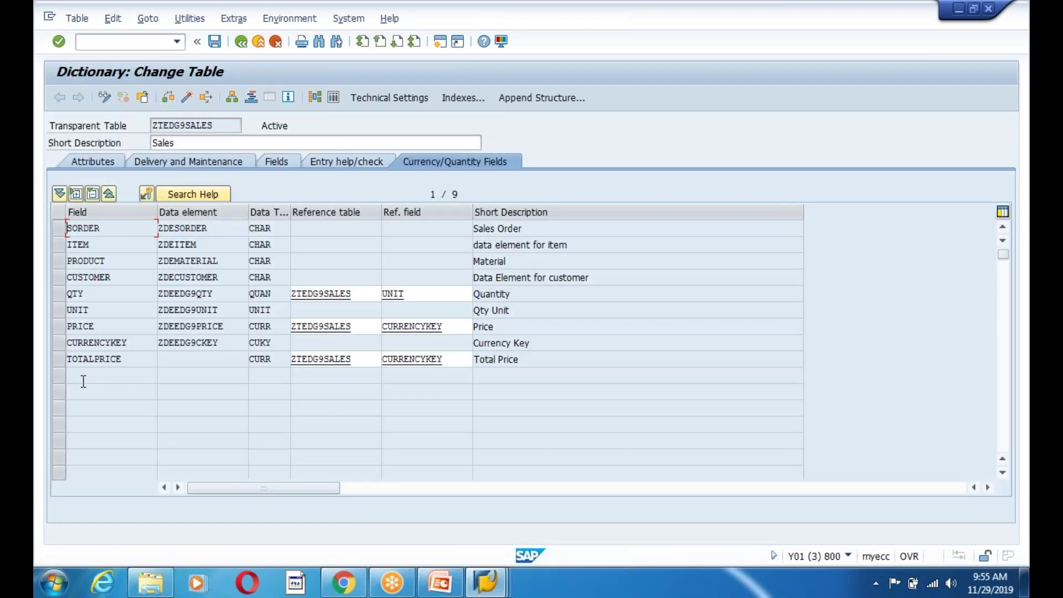
{"action": "left_click", "coordinate": [211, 234]}
{"action": "left_click", "coordinate": [222, 259]}
{"action": "left_click", "coordinate": [180, 280]}
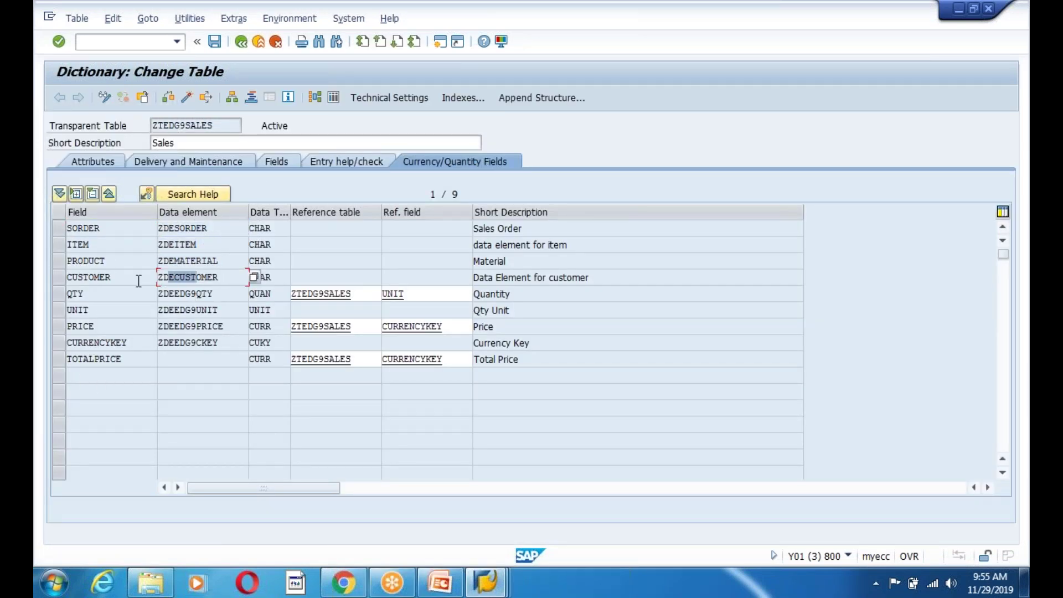
- Compare the data element entry of the TOTALPRICE field with those of CURRENCYKEY and PRICE
{"action": "left_click", "coordinate": [60, 364]}
{"action": "left_click", "coordinate": [168, 358]}
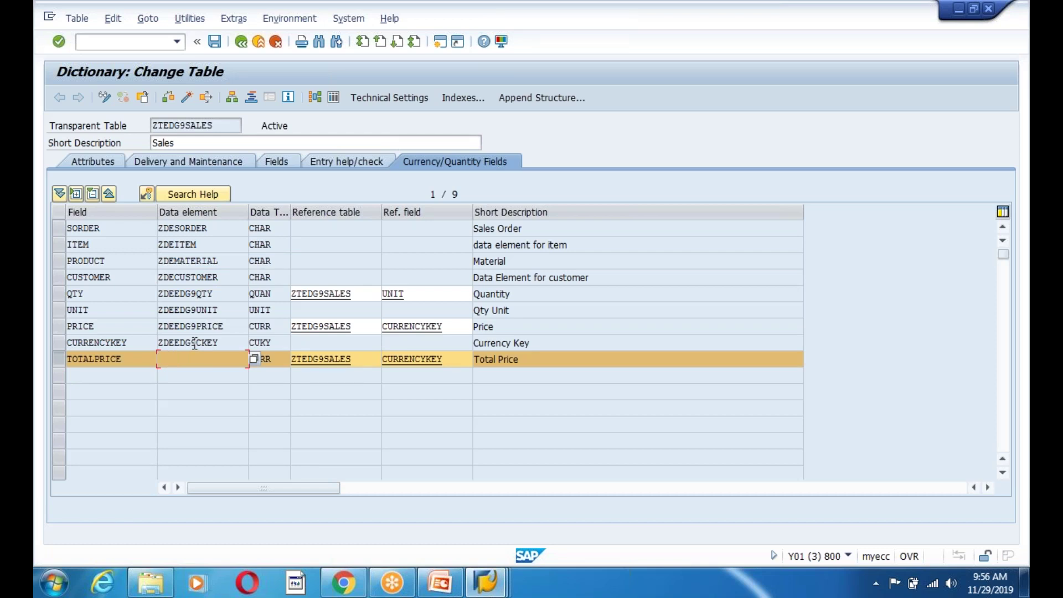
{"action": "left_click", "coordinate": [125, 343]}
{"action": "key", "text": "Tab"}
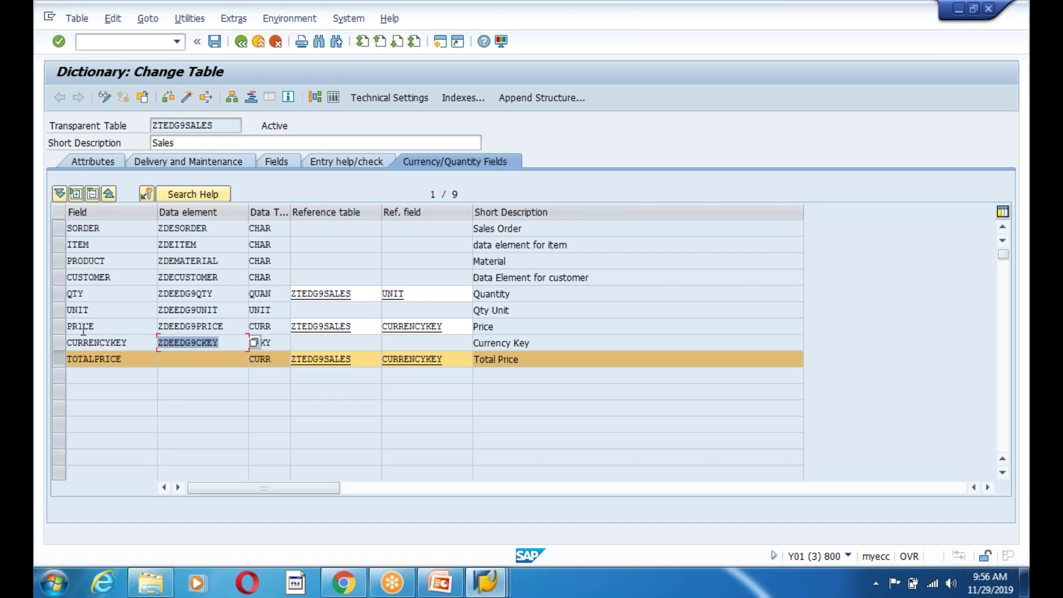
{"action": "left_click", "coordinate": [83, 331]}
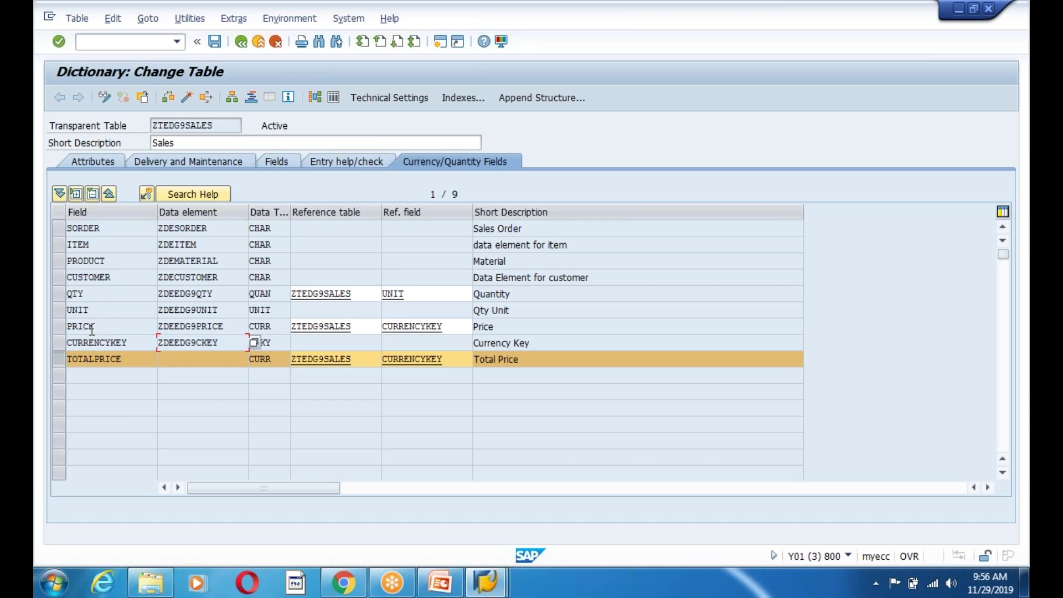
{"action": "left_click", "coordinate": [129, 360]}
{"action": "left_click_drag", "start_coordinate": [228, 340], "coordinate": [61, 335]}
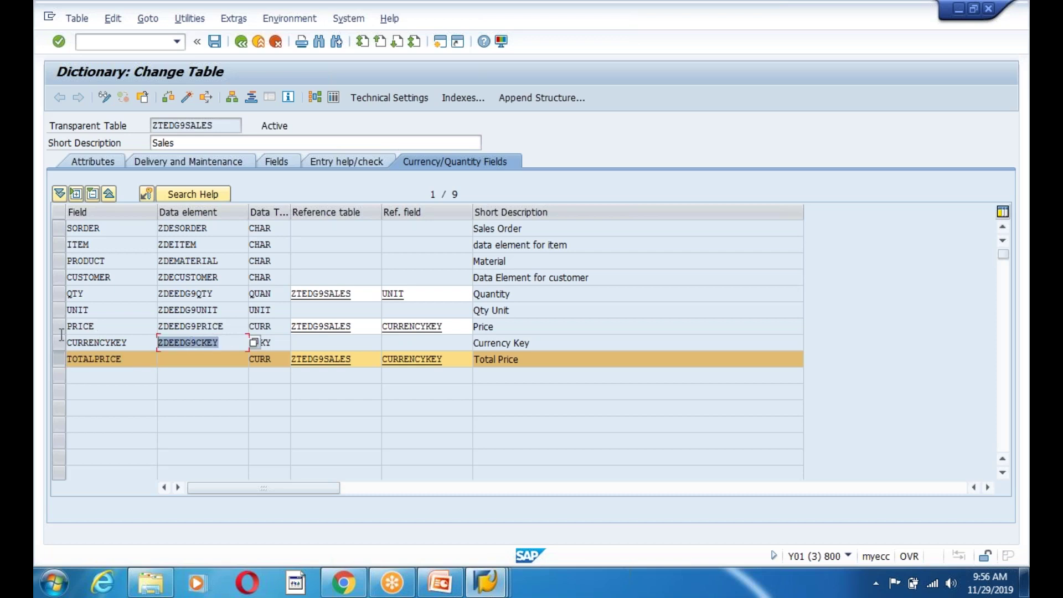
- Switch to PowerPoint and add "But You Will not get the Field Description whenever the field is used." below the Predefined Type answer
{"action": "left_click", "coordinate": [188, 360]}
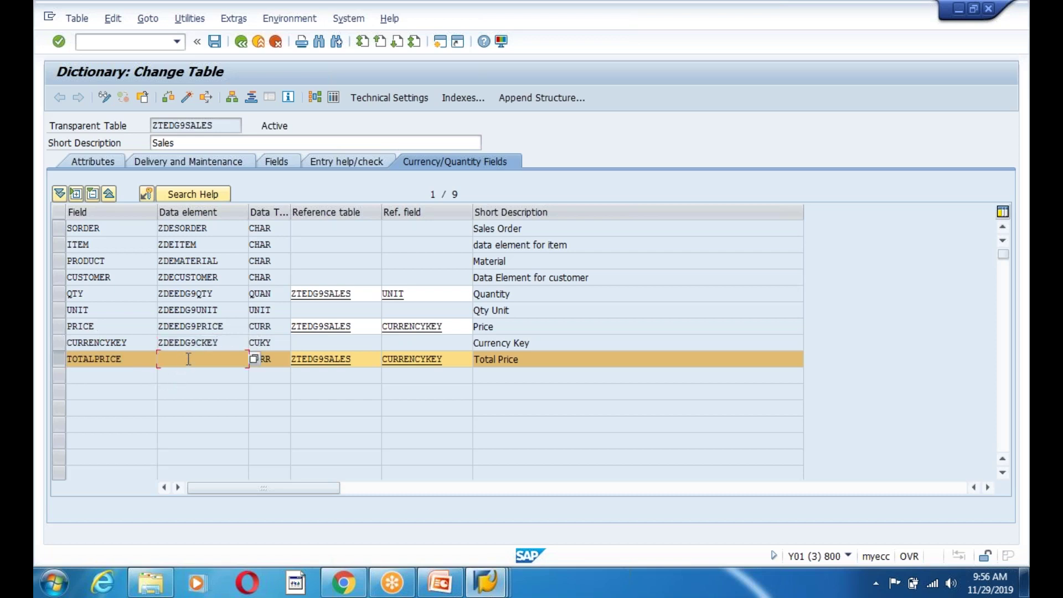
{"action": "left_click", "coordinate": [451, 582]}
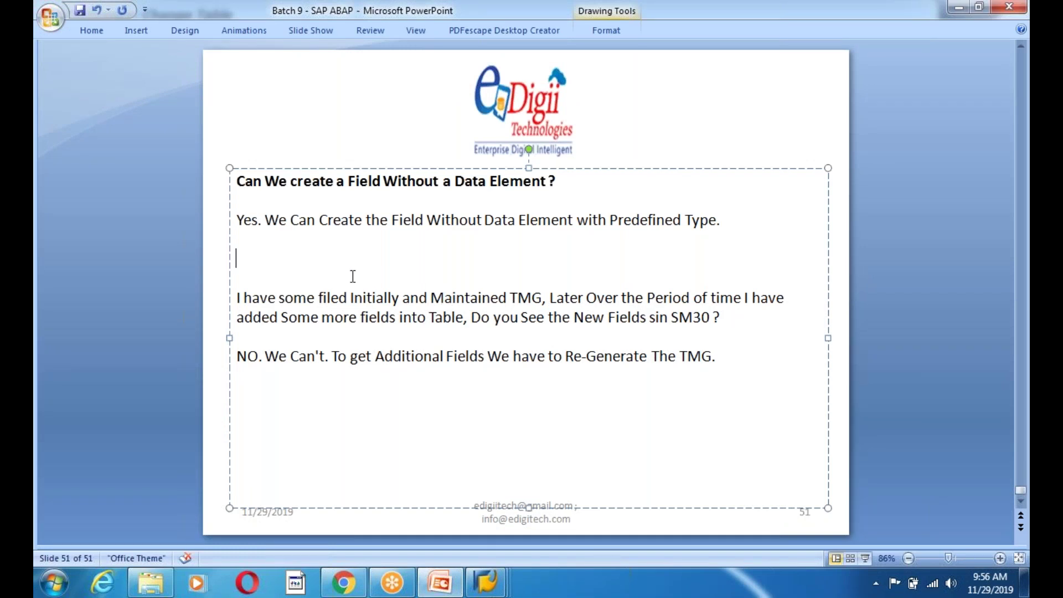
{"action": "type", "text": "But You Will"}
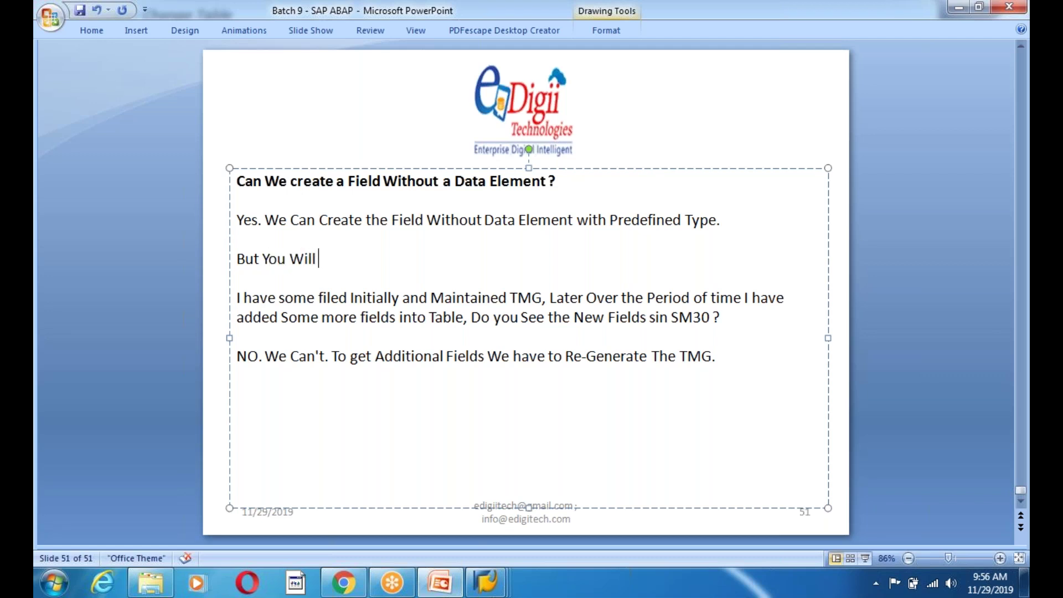
{"action": "type", "text": " not get the "}
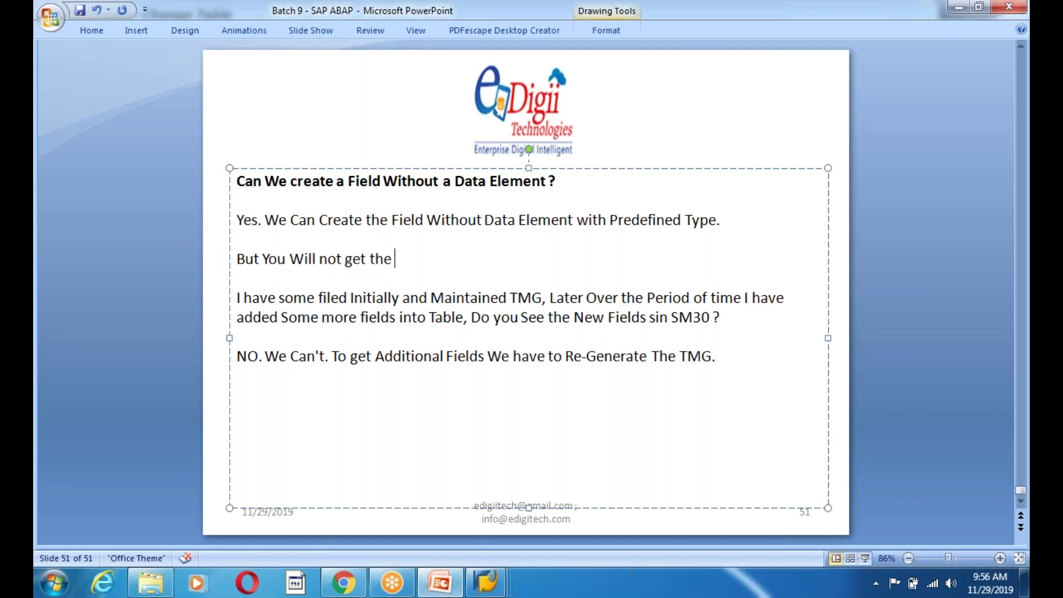
{"action": "type", "text": "Field Descit"}
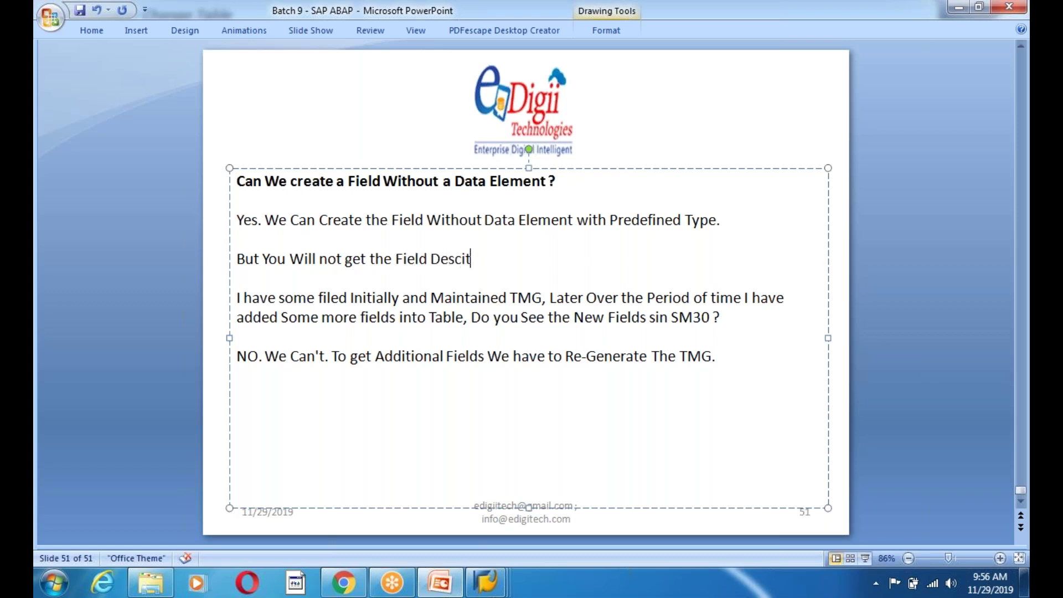
{"action": "key", "text": "BackSpace"}
{"action": "key", "text": "BackSpace"}
{"action": "type", "text": "ription whenever the field u"}
{"action": "key", "text": "BackSpace"}
{"action": "type", "text": "is used."}
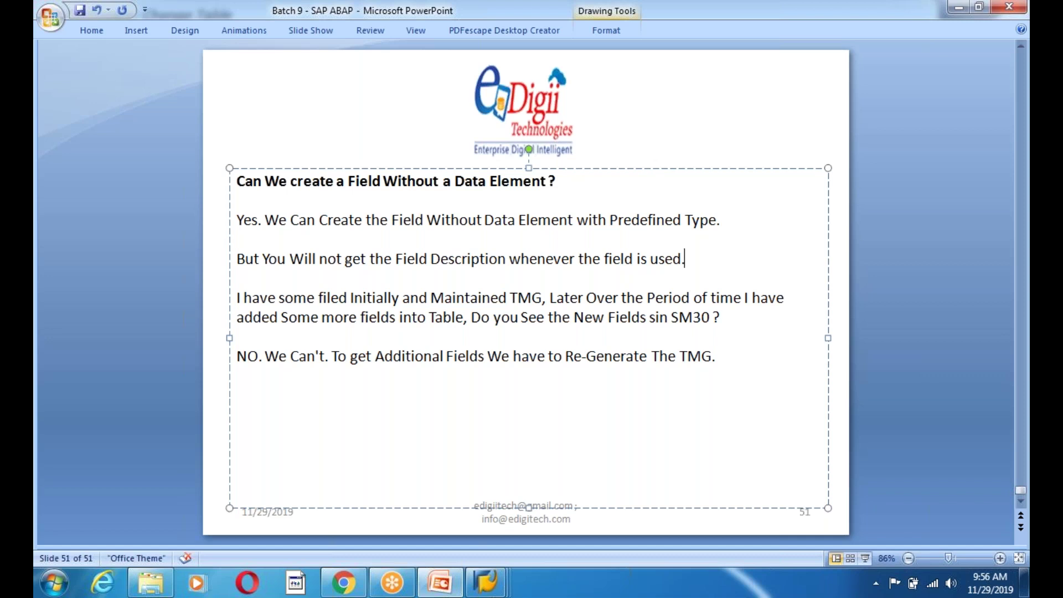
- Extend the sentence about the missing field description so that it ends with ", No Documentation, F4."
{"action": "key", "text": "BackSpace"}
{"action": "type", "text": ", No Documentation"}
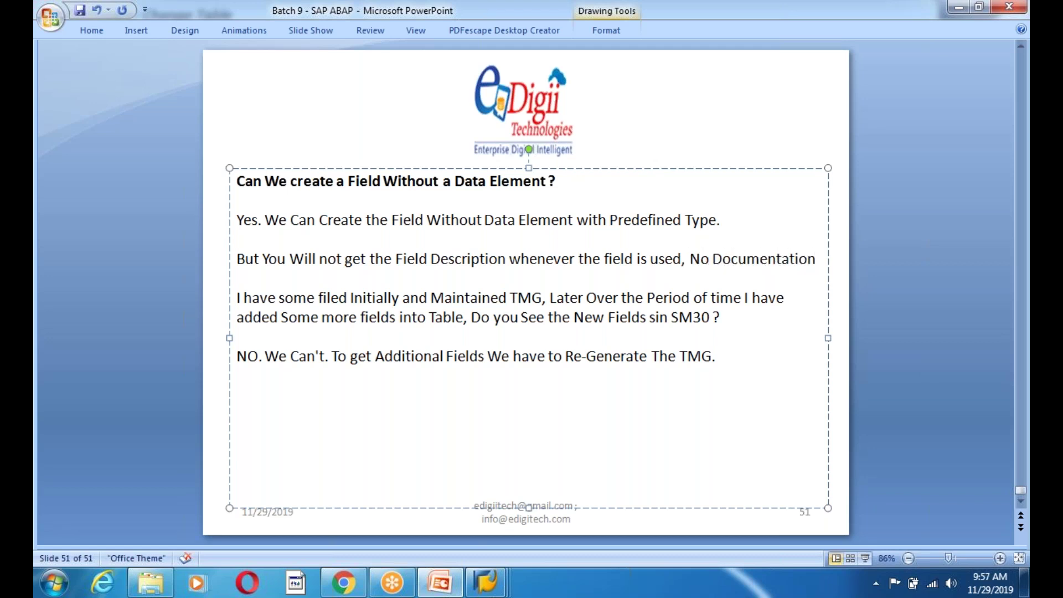
{"action": "type", "text": ","}
{"action": "type", "text": "F4."}
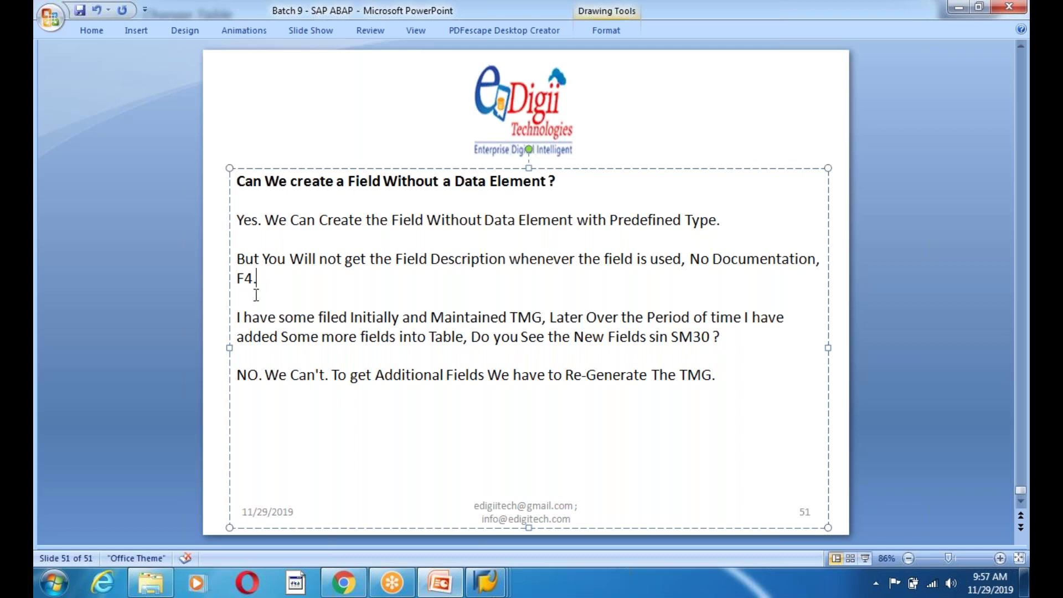
{"action": "left_click_drag", "start_coordinate": [279, 283], "coordinate": [190, 220]}
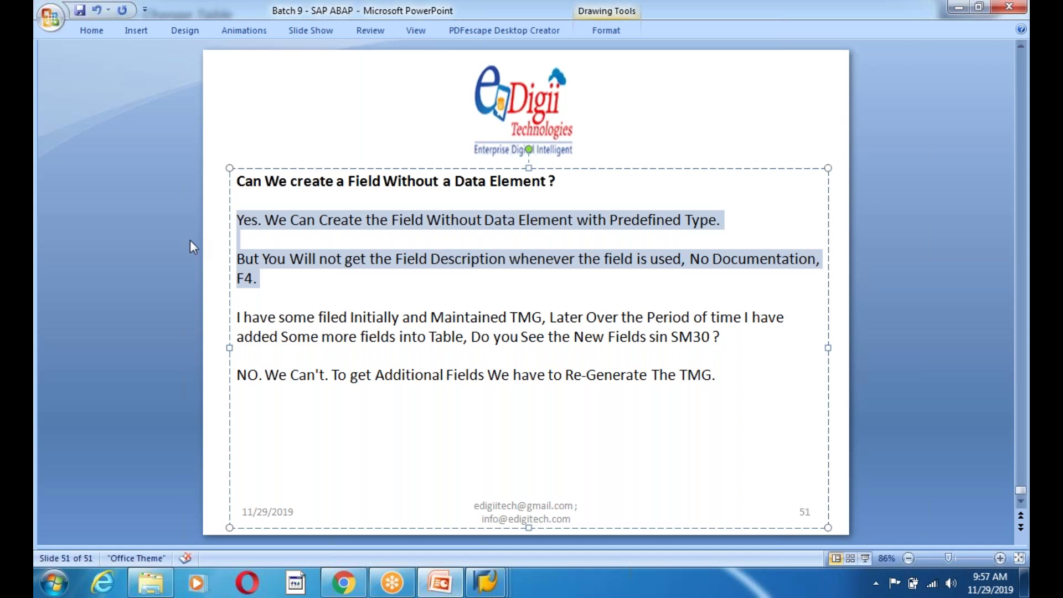
{"action": "left_click", "coordinate": [446, 583]}
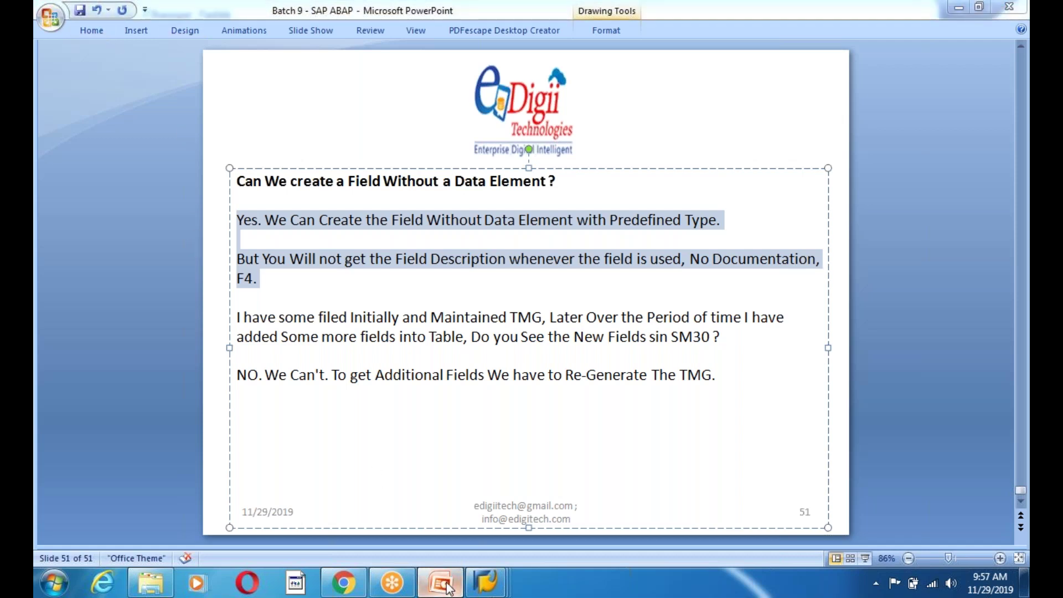
{"action": "key", "text": "alt+Tab"}
- Make the question about fields added after maintaining the TMG and seeing them in SM30 bold
{"action": "left_click", "coordinate": [292, 347]}
{"action": "left_click_drag", "start_coordinate": [740, 337], "coordinate": [236, 294]}
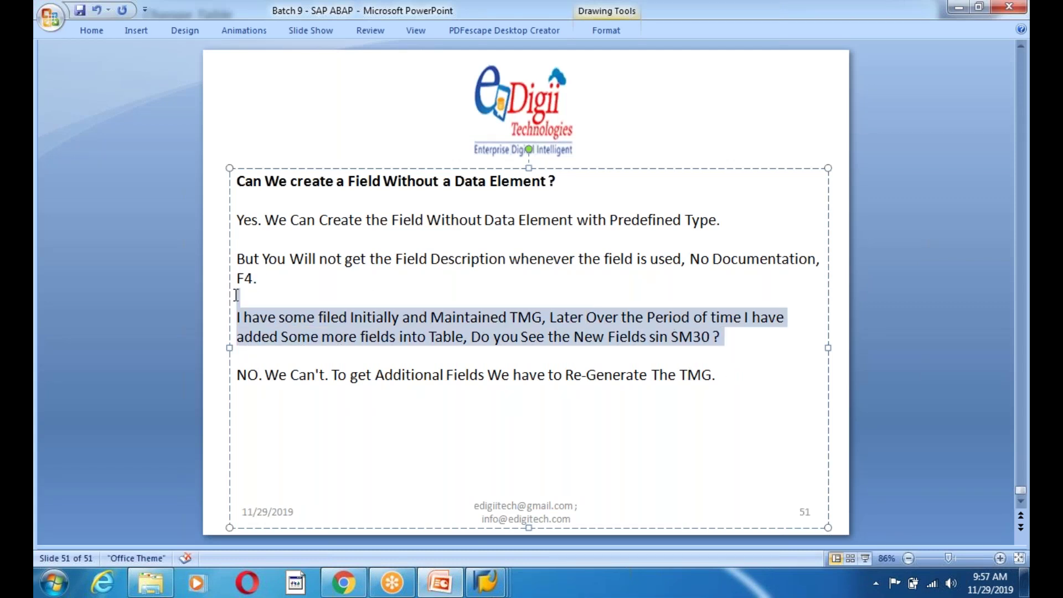
{"action": "key", "text": "ctrl+b"}
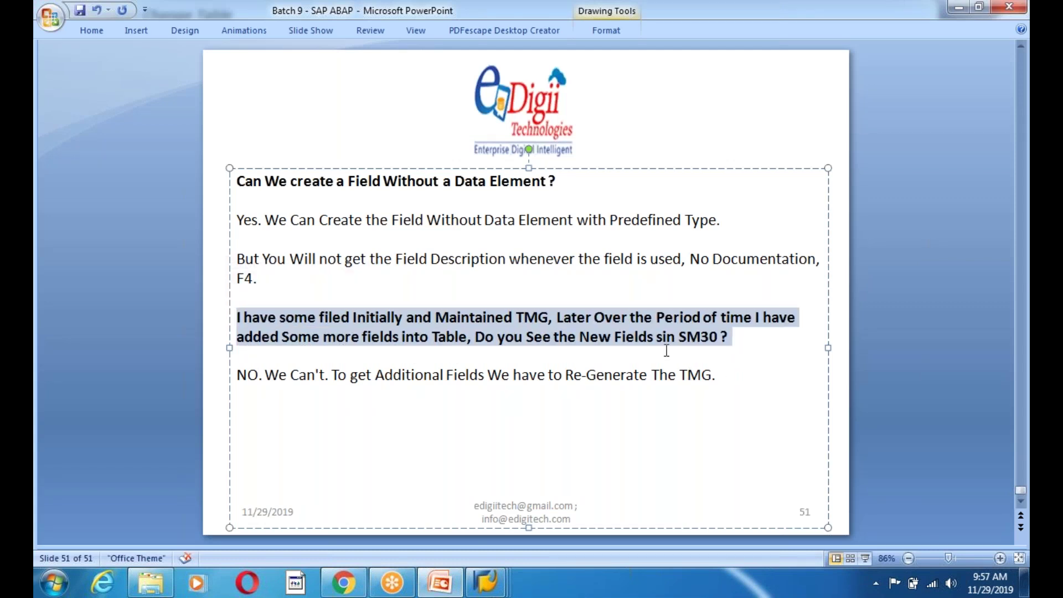
- Add the line "There Is + Symbol in SM30 WHY ?" in bold below the question about new fields, with blank lines after it
{"action": "left_click", "coordinate": [746, 349]}
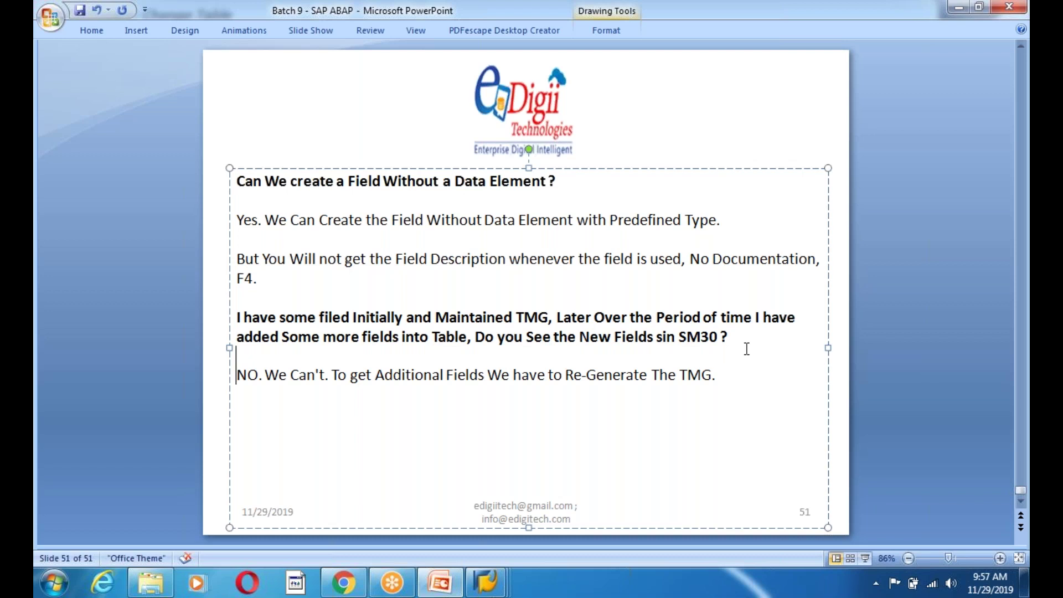
{"action": "key", "text": "Return"}
{"action": "type", "text": "There"}
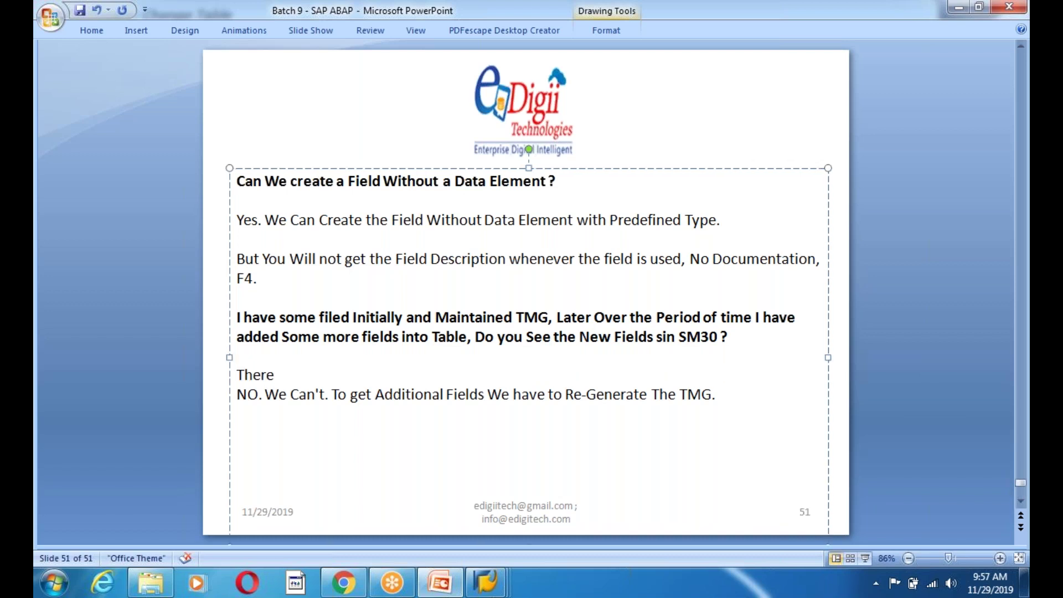
{"action": "type", "text": " Is + Symbol in SM30"}
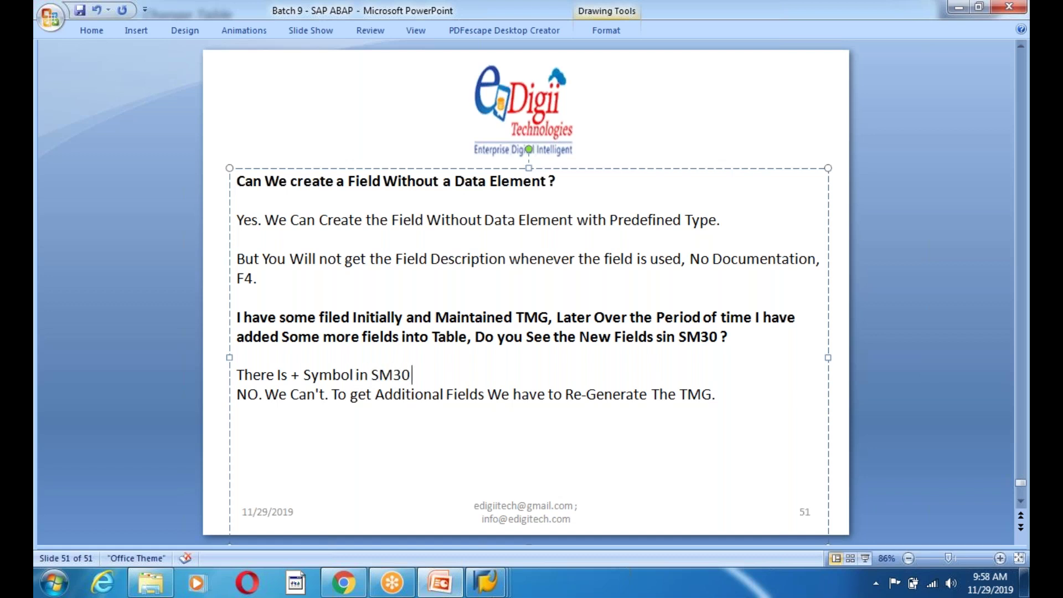
{"action": "type", "text": " WHY ?"}
{"action": "key", "text": "Return"}
{"action": "key", "text": "Return"}
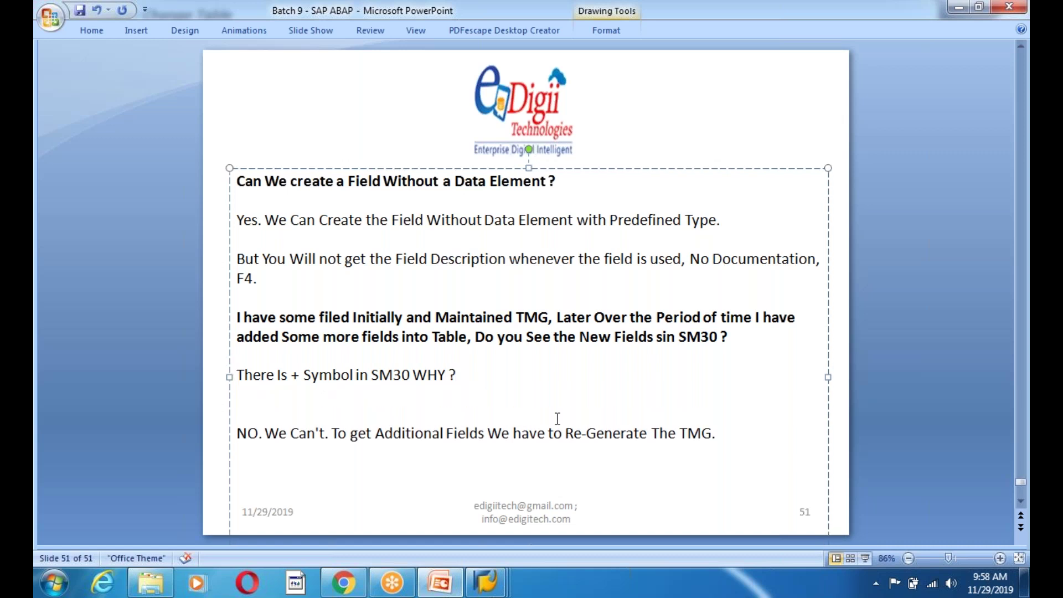
{"action": "left_click_drag", "start_coordinate": [457, 376], "coordinate": [218, 379]}
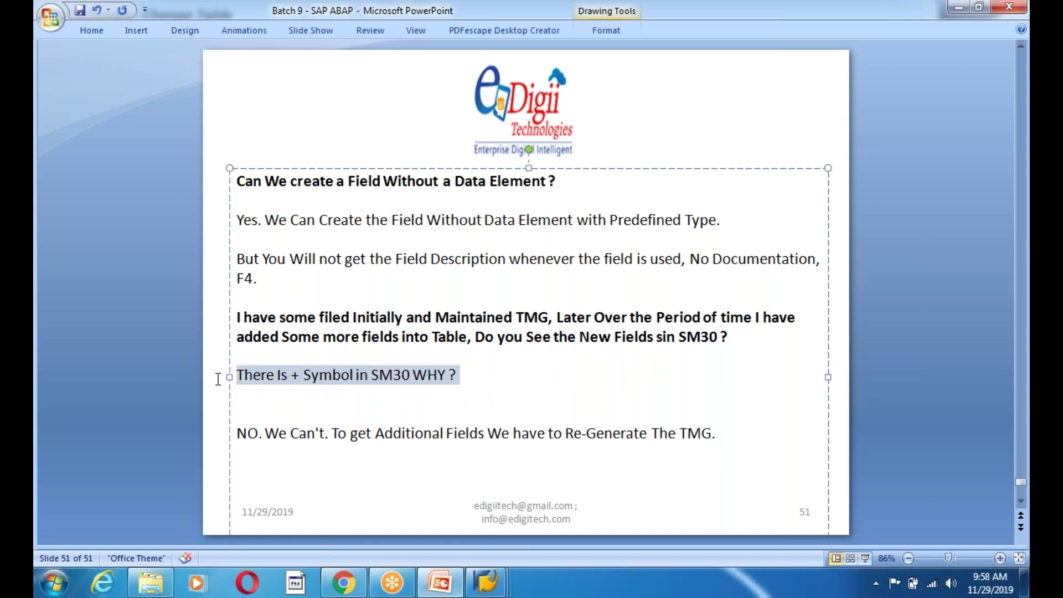
{"action": "key", "text": "ctrl+b"}
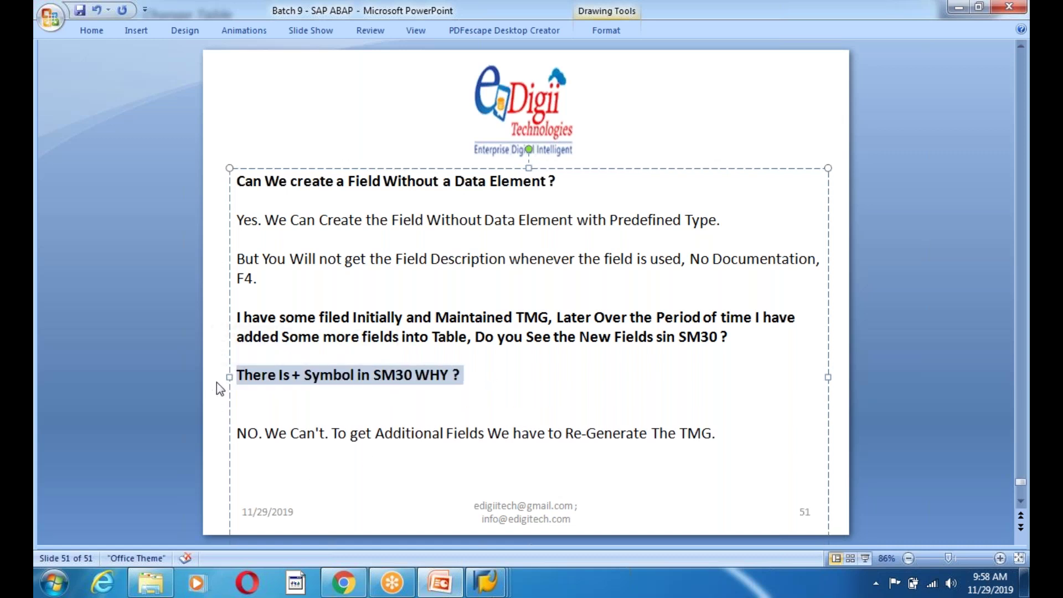
{"action": "left_click", "coordinate": [500, 388]}
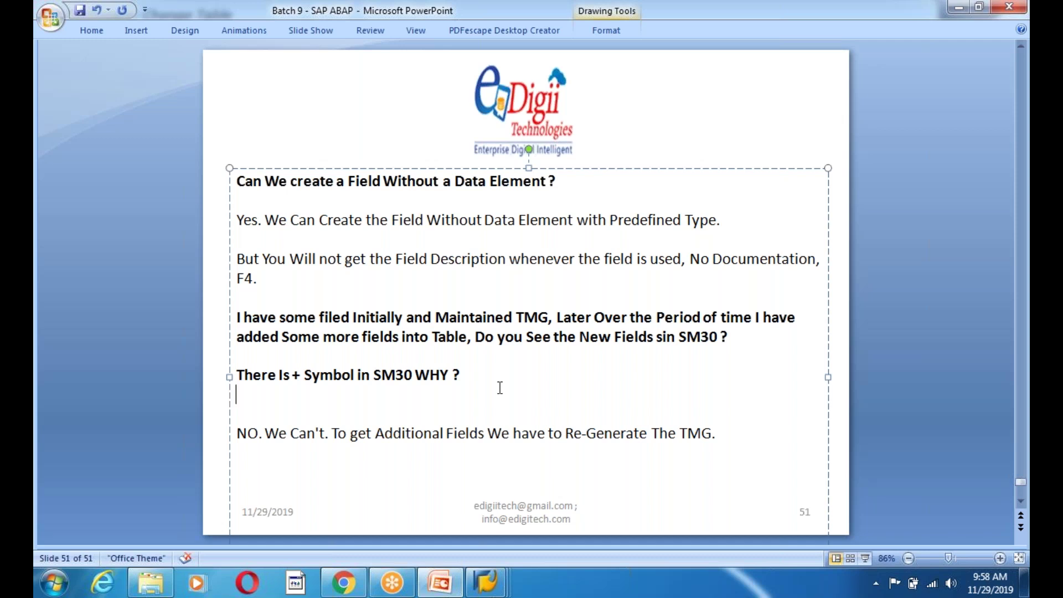
- Move the line "There Is + Symbol in SM30 WHY ?" below the paragraph ending in "F4." and format it bold there
{"action": "key", "text": "Escape"}
{"action": "left_click_drag", "start_coordinate": [466, 377], "coordinate": [228, 381]}
{"action": "key", "text": "ctrl+c"}
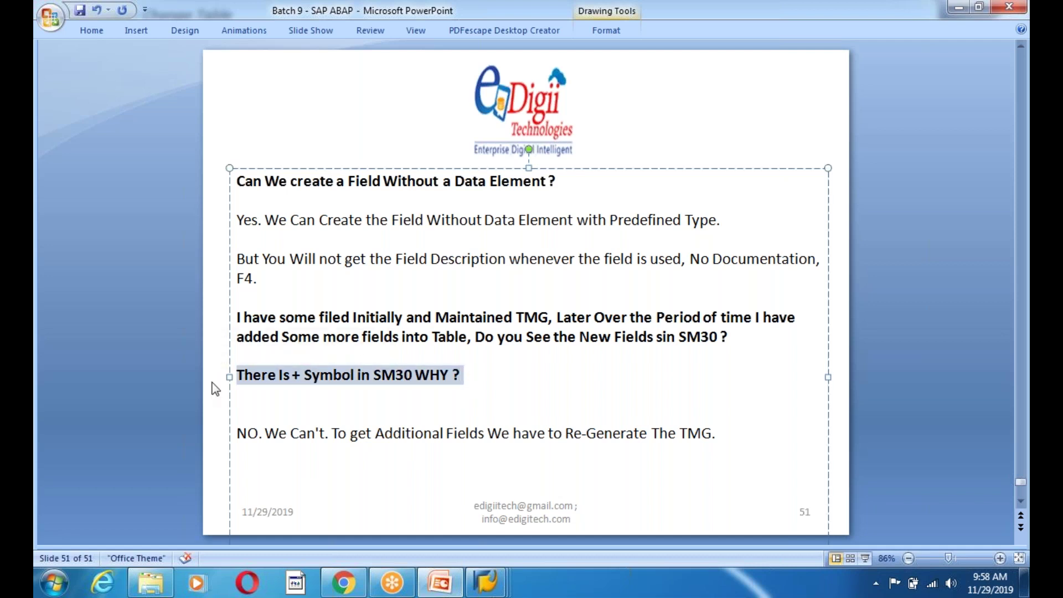
{"action": "key", "text": "ctrl+b"}
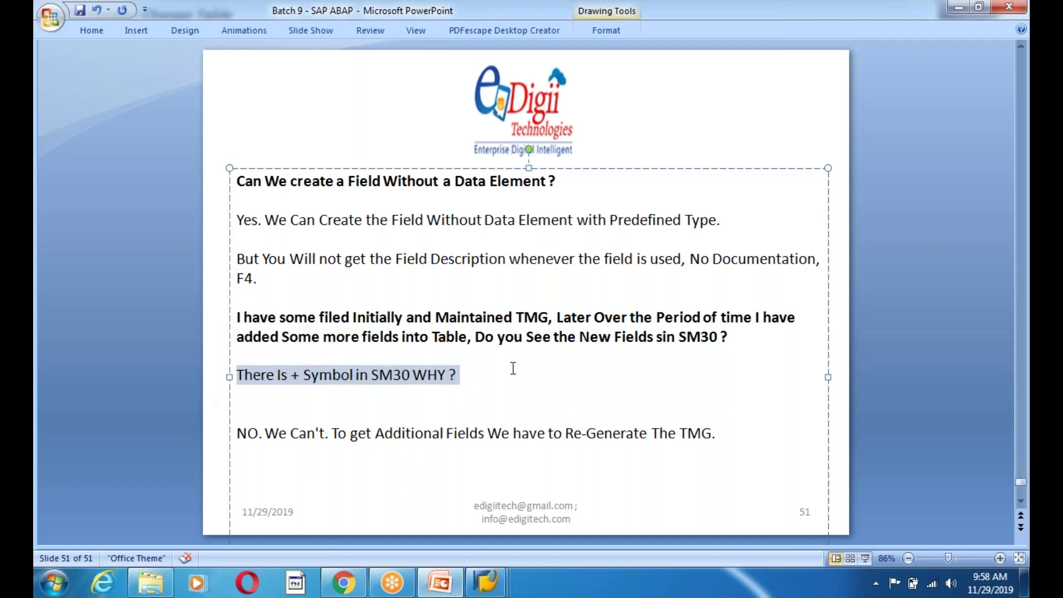
{"action": "key", "text": "Delete"}
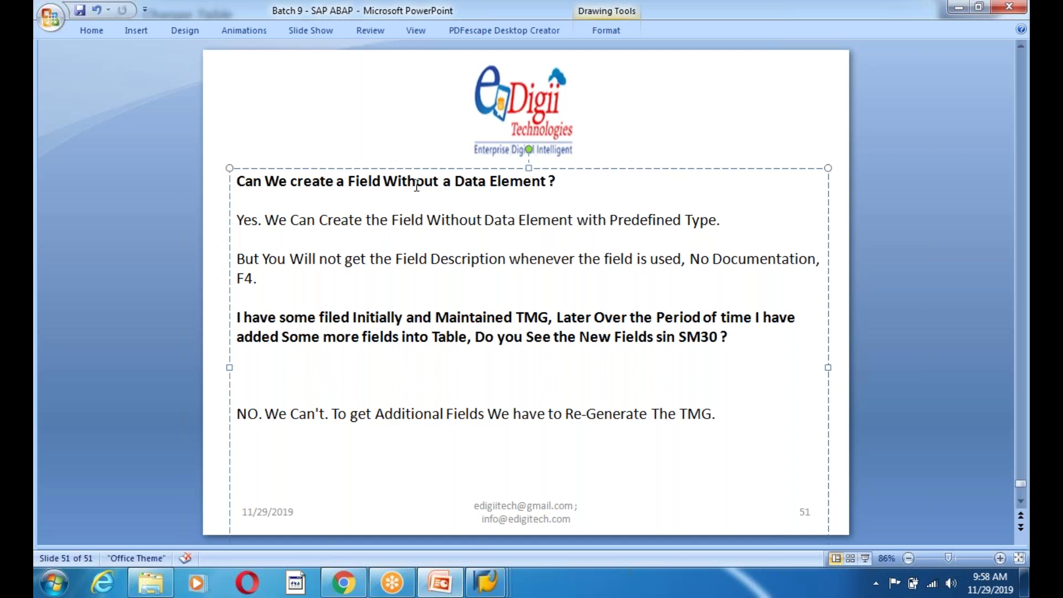
{"action": "left_click", "coordinate": [568, 181]}
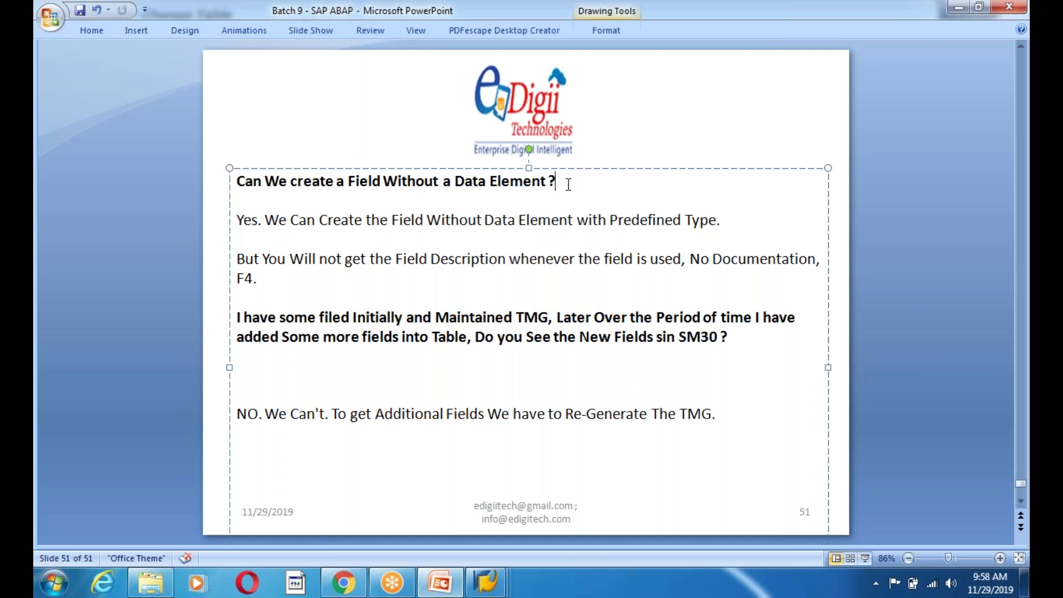
{"action": "left_click", "coordinate": [264, 281]}
{"action": "key", "text": "Return"}
{"action": "key", "text": "Return"}
{"action": "key", "text": "ctrl+v"}
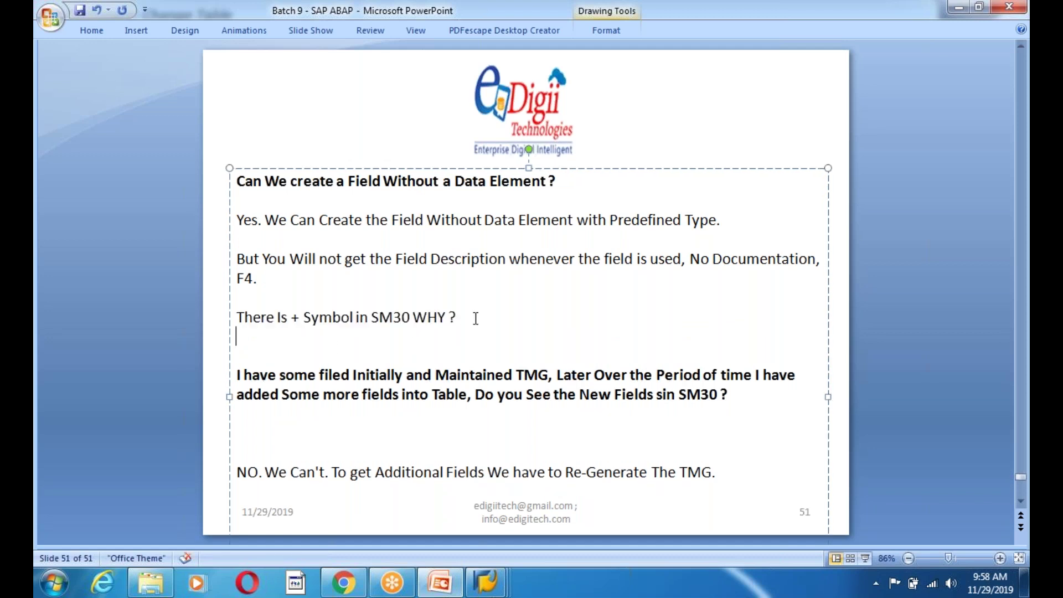
{"action": "left_click_drag", "start_coordinate": [476, 318], "coordinate": [221, 317]}
{"action": "key", "text": "ctrl+b"}
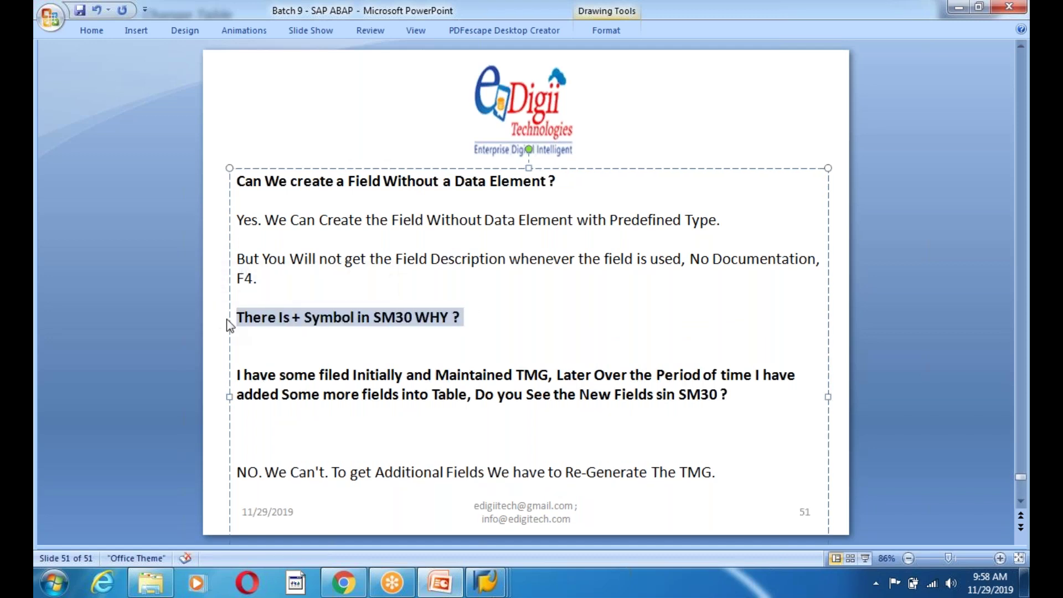
- Add the answer "No data Element Assigned to that field." below the + symbol question and save the presentation
{"action": "left_click", "coordinate": [462, 324]}
{"action": "key", "text": "Return"}
{"action": "key", "text": "Return"}
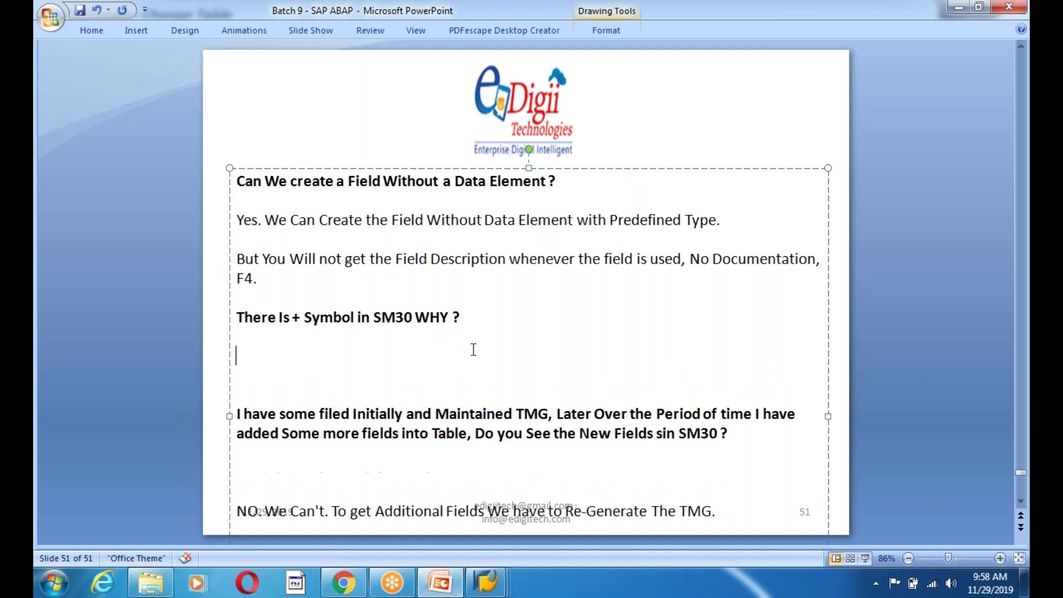
{"action": "type", "text": "No data Element"}
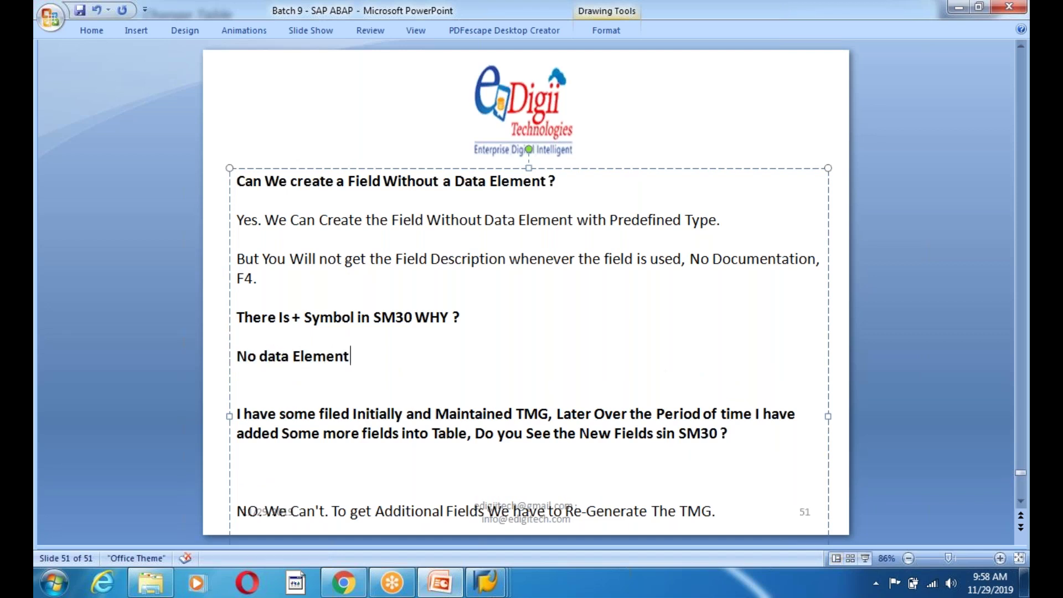
{"action": "type", "text": " Assigned to"}
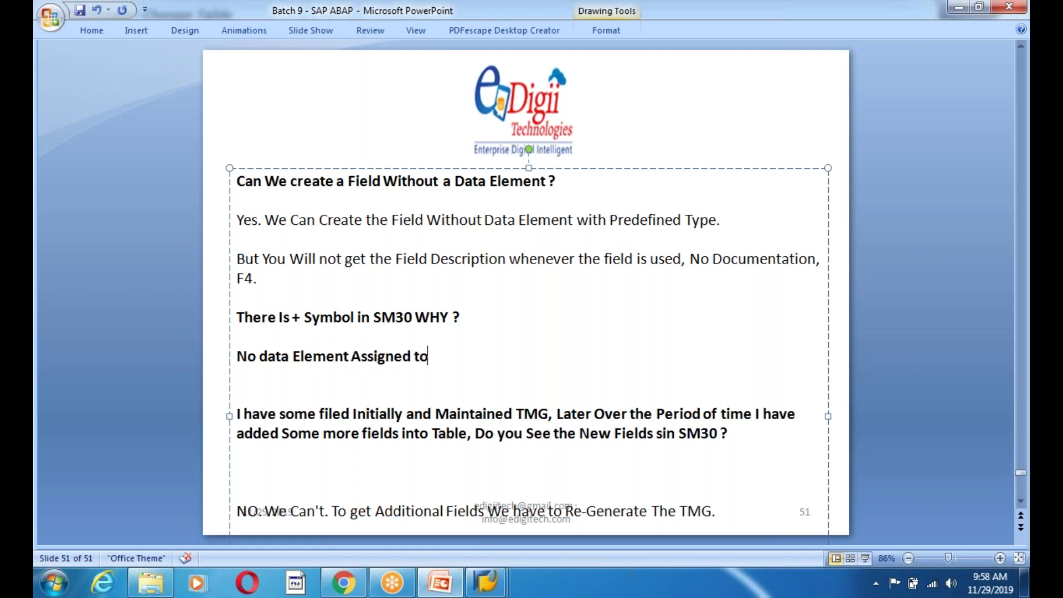
{"action": "type", "text": " that field."}
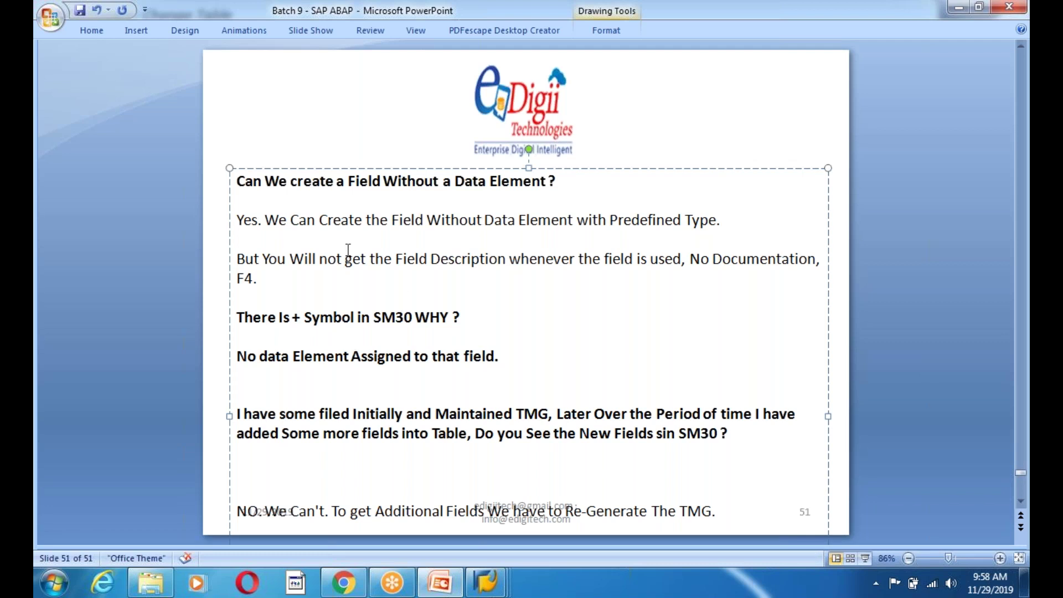
{"action": "triple_click", "coordinate": [295, 356]}
{"action": "left_click", "coordinate": [81, 12]}
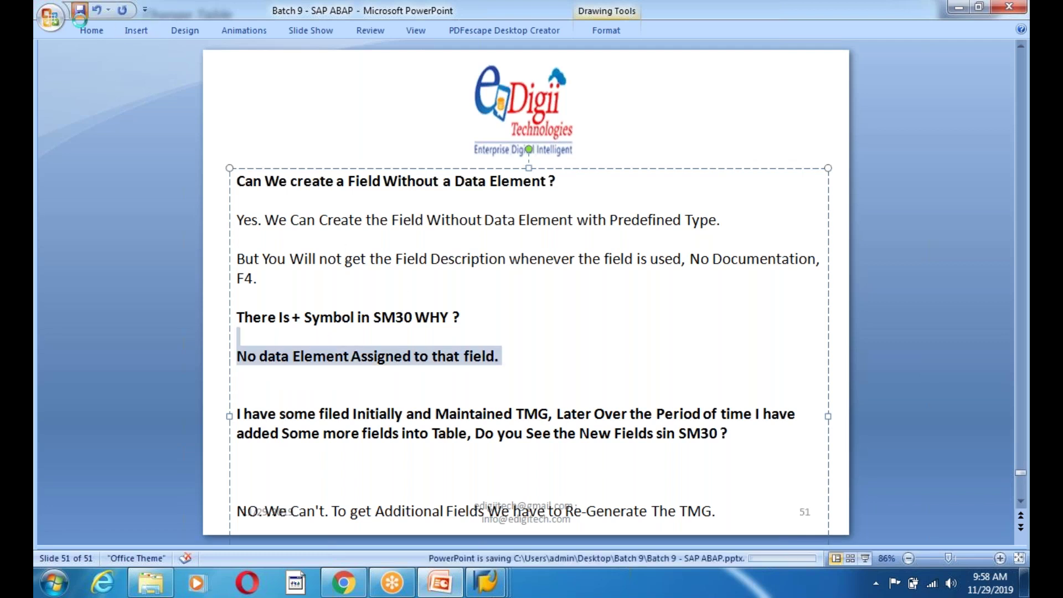
- Remove the extra blank lines between the question about new fields in SM30 and its "NO. We Can't." answer
{"action": "mouse_move", "coordinate": [508, 590]}
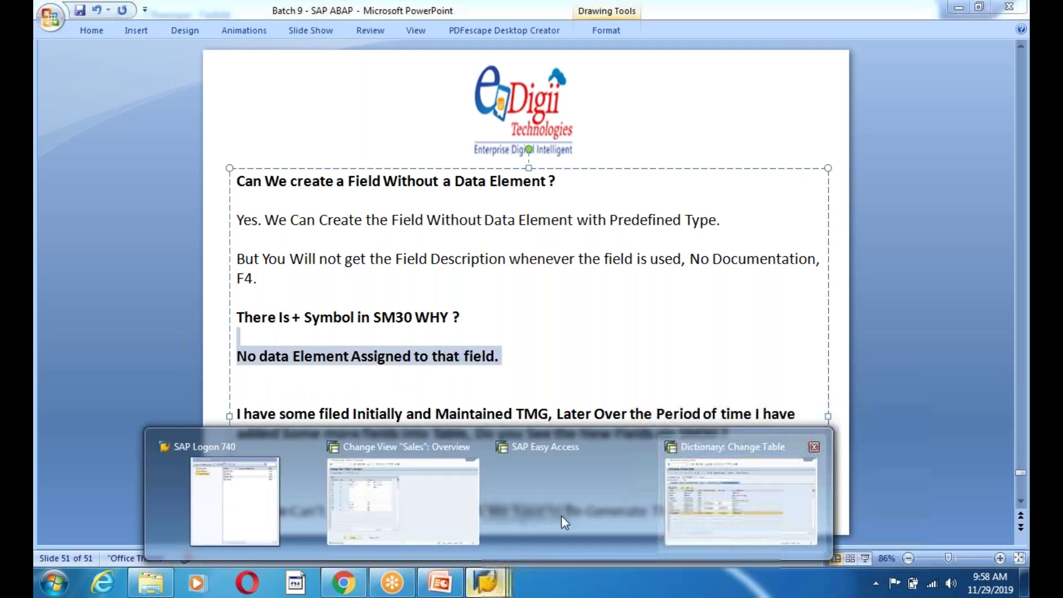
{"action": "left_click", "coordinate": [326, 437]}
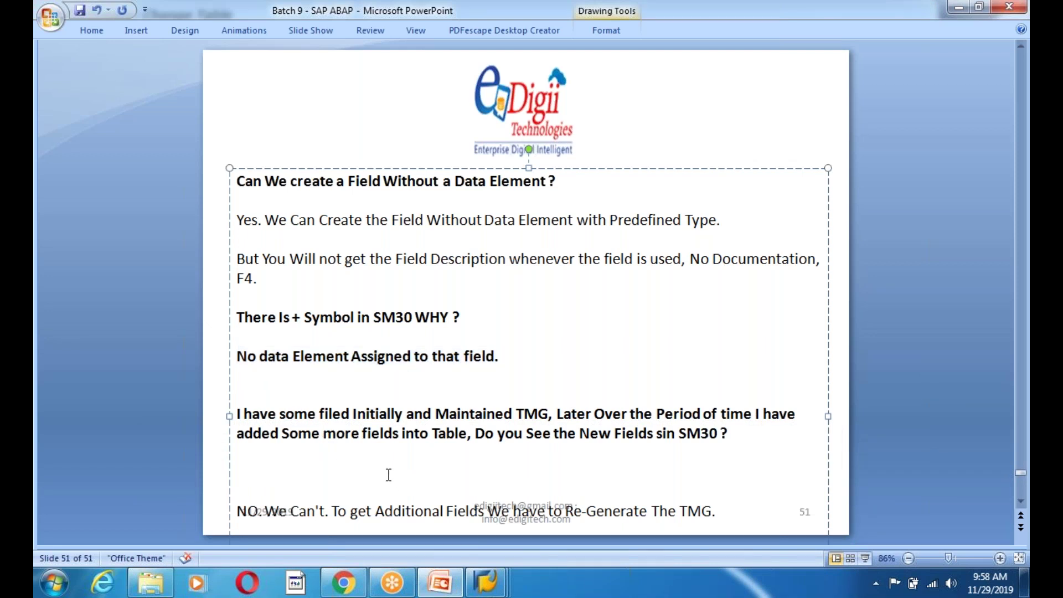
{"action": "left_click", "coordinate": [750, 436]}
{"action": "key", "text": "Delete"}
{"action": "key", "text": "Delete"}
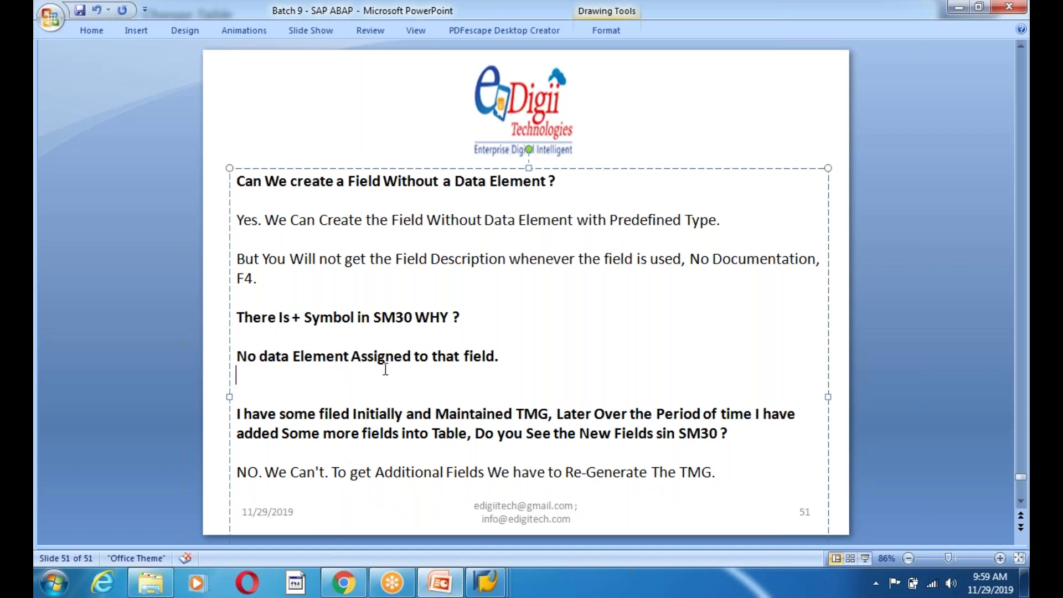
- Switch to the Sales maintenance view in SAP and go back to the initial screen for maintaining table views
{"action": "left_click", "coordinate": [510, 181]}
{"action": "left_click", "coordinate": [440, 443]}
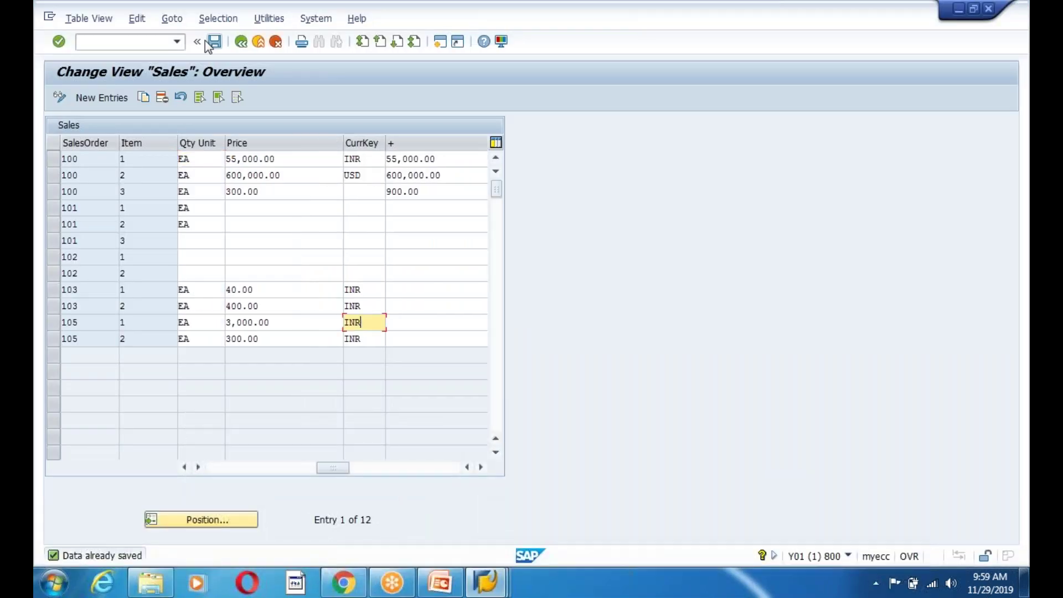
{"action": "left_click", "coordinate": [242, 44]}
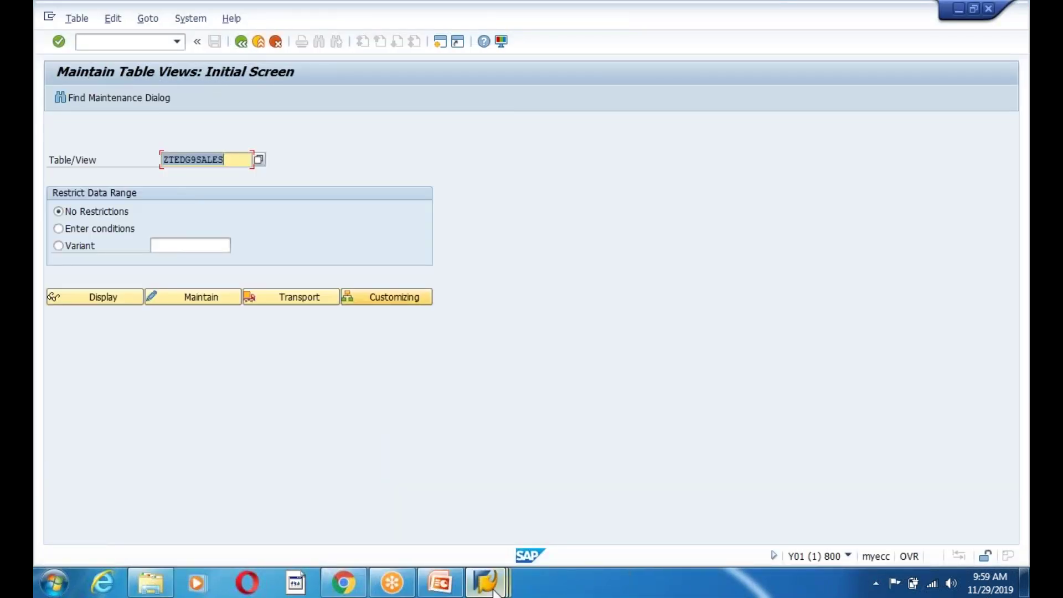
- Leave table view maintenance in SAP and return to the SAP Easy Access screen
{"action": "mouse_move", "coordinate": [486, 582]}
{"action": "left_click", "coordinate": [437, 547]}
{"action": "left_click", "coordinate": [242, 43]}
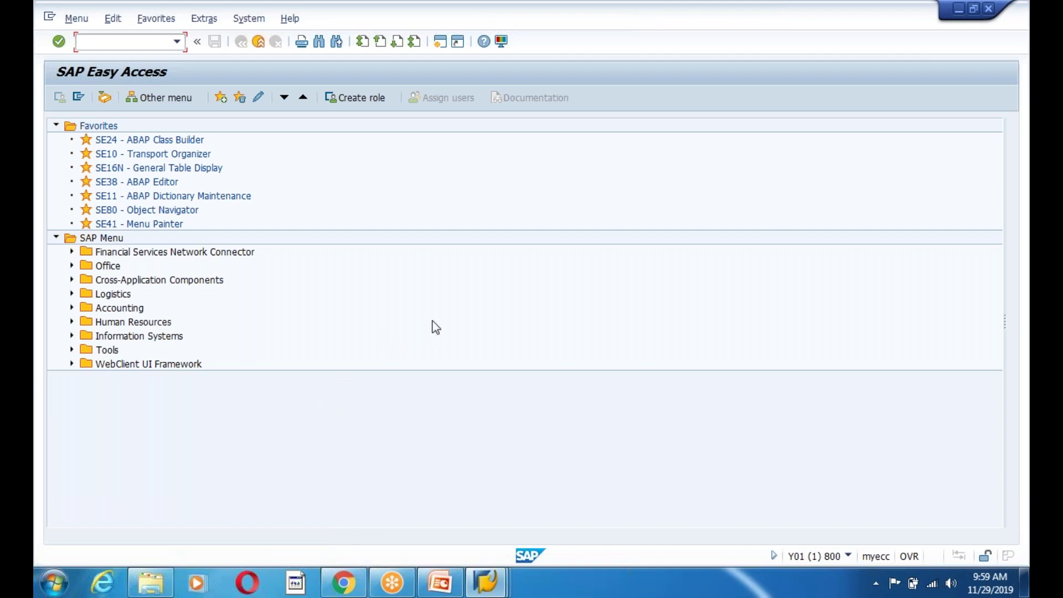
- Switch to PowerPoint and review the questions on slide 51 about missing data elements, the + symbol and new fields in SM30
{"action": "left_click", "coordinate": [440, 583]}
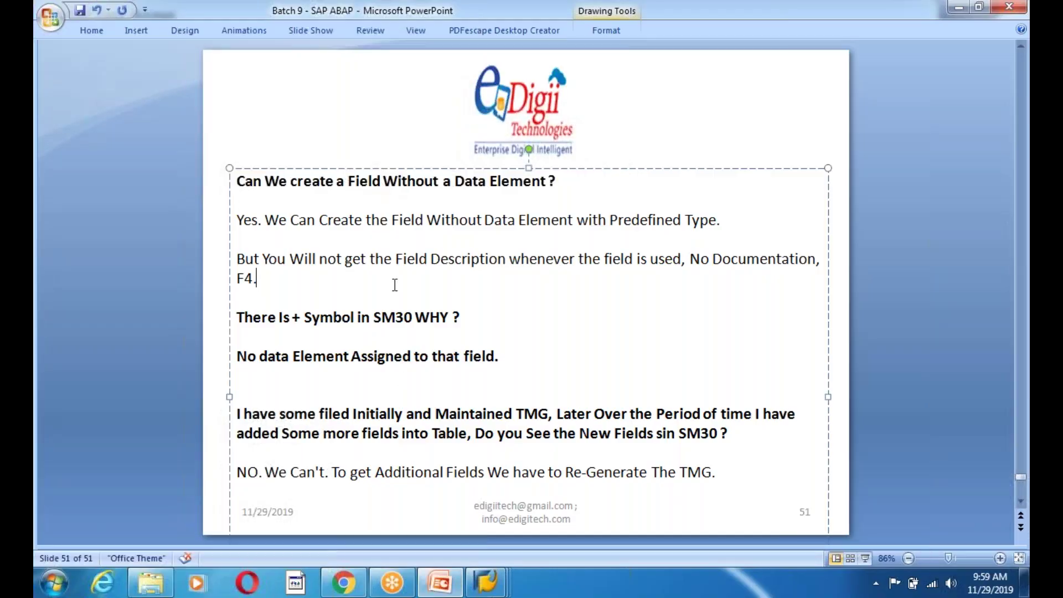
{"action": "left_click_drag", "start_coordinate": [559, 181], "coordinate": [239, 181]}
{"action": "left_click", "coordinate": [542, 347]}
{"action": "left_click_drag", "start_coordinate": [476, 318], "coordinate": [206, 314]}
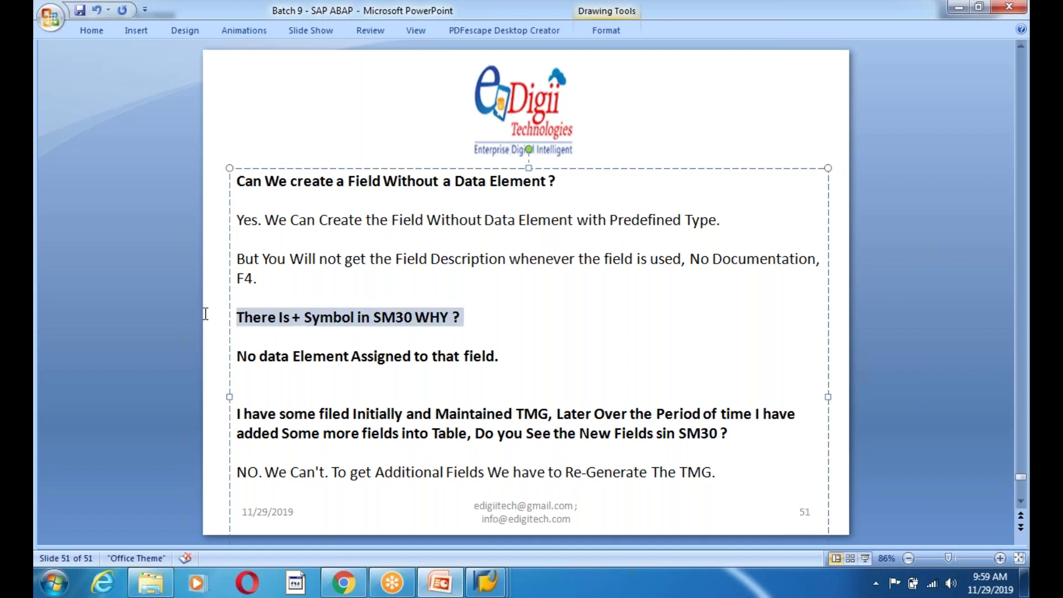
{"action": "left_click", "coordinate": [509, 420]}
{"action": "left_click_drag", "start_coordinate": [754, 434], "coordinate": [102, 418]}
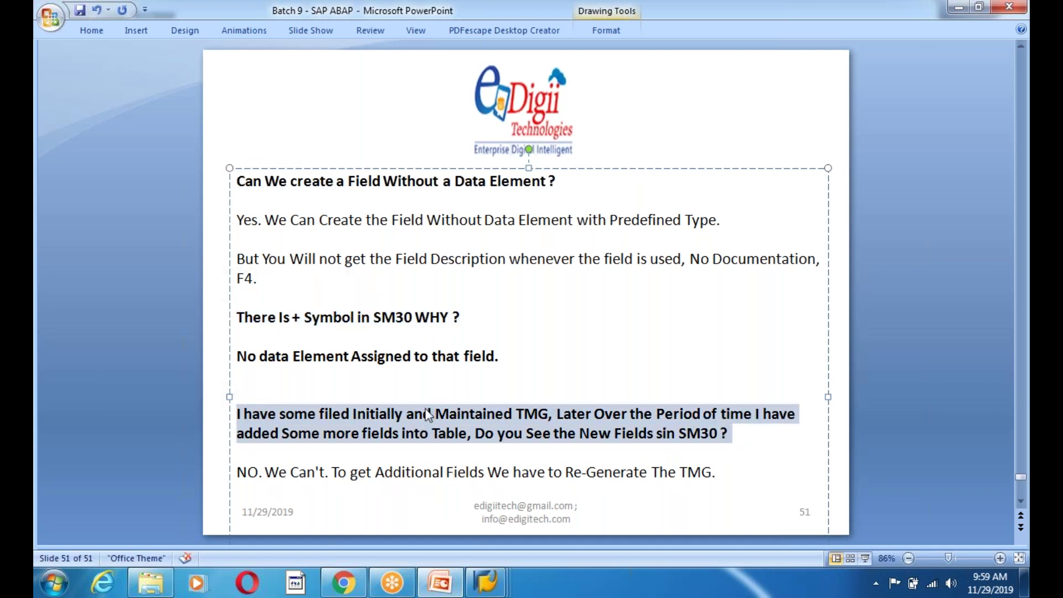
{"action": "left_click", "coordinate": [443, 377]}
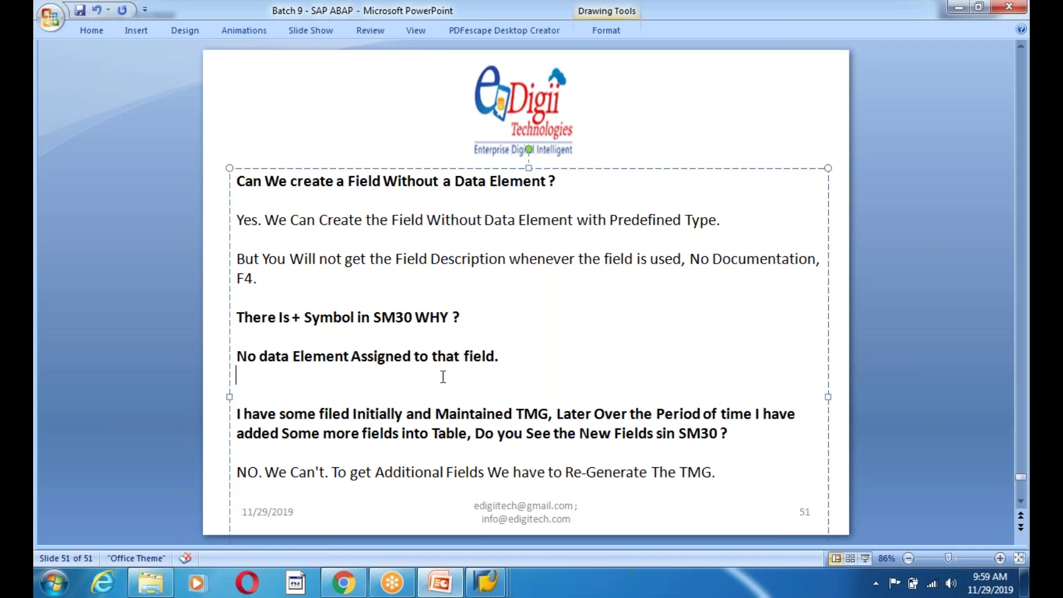
{"action": "left_click_drag", "start_coordinate": [720, 472], "coordinate": [228, 474]}
{"action": "left_click", "coordinate": [576, 384]}
- Review the earlier slides on data types and the Table Maintenance Generator, back to the SE16, SE16N and SM30 lines on slide 47
{"action": "scroll", "coordinate": [576, 384], "scroll_direction": "up", "scroll_amount": 2}
{"action": "left_click", "coordinate": [339, 235]}
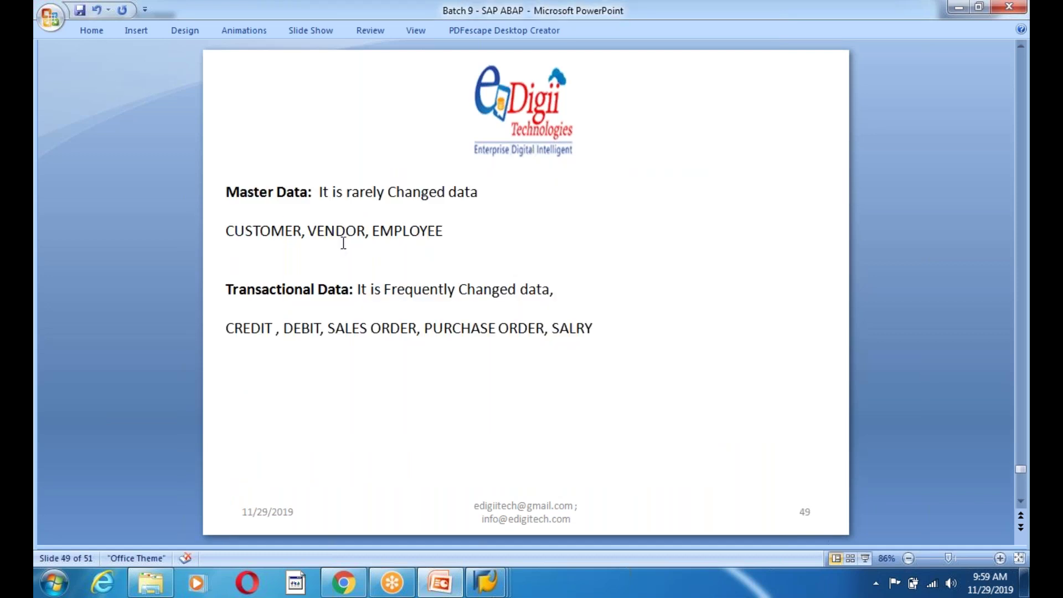
{"action": "scroll", "coordinate": [381, 389], "scroll_direction": "up", "scroll_amount": 1}
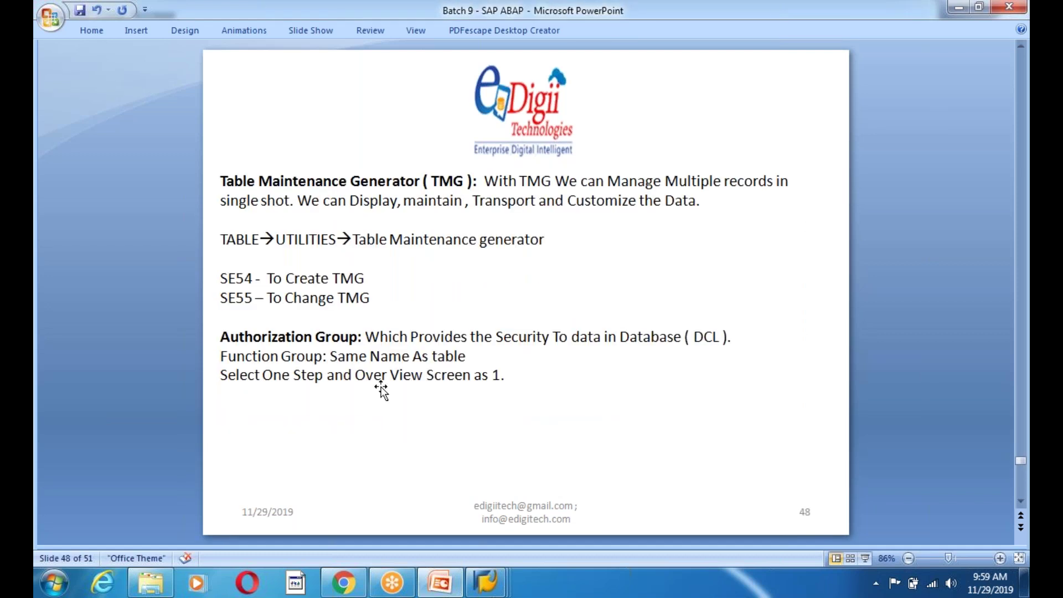
{"action": "left_click", "coordinate": [415, 239]}
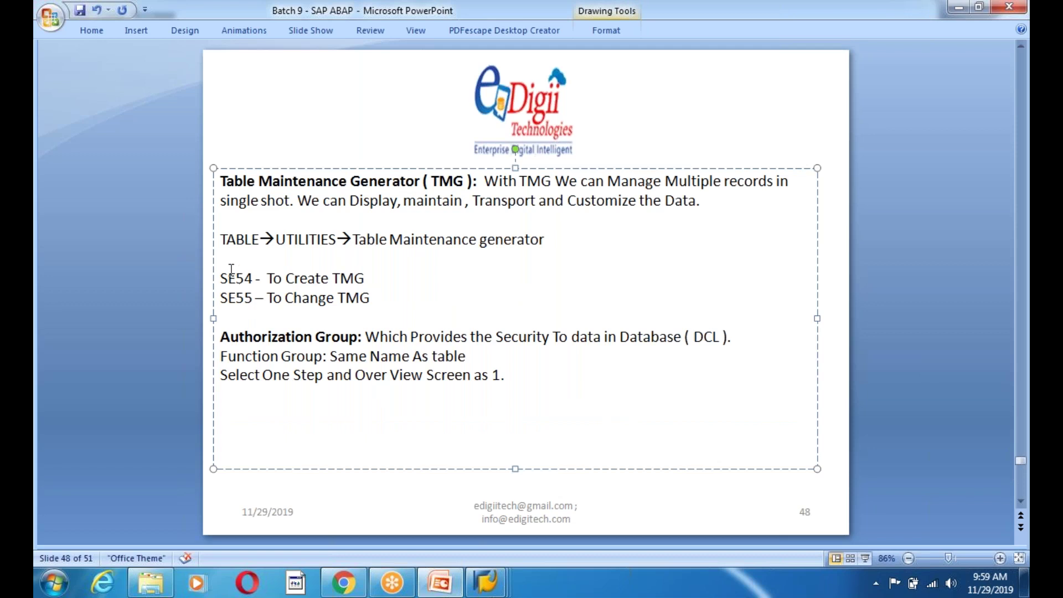
{"action": "scroll", "coordinate": [379, 278], "scroll_direction": "up", "scroll_amount": 1}
{"action": "left_click", "coordinate": [364, 241]}
{"action": "left_click", "coordinate": [383, 339]}
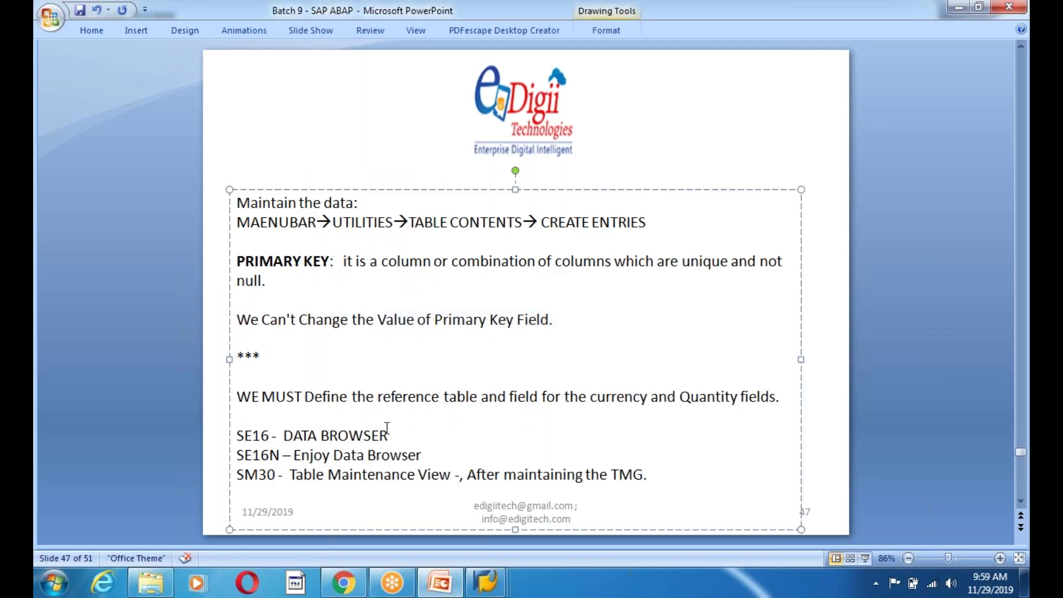
{"action": "left_click", "coordinate": [256, 437]}
{"action": "left_click_drag", "start_coordinate": [258, 438], "coordinate": [651, 477]}
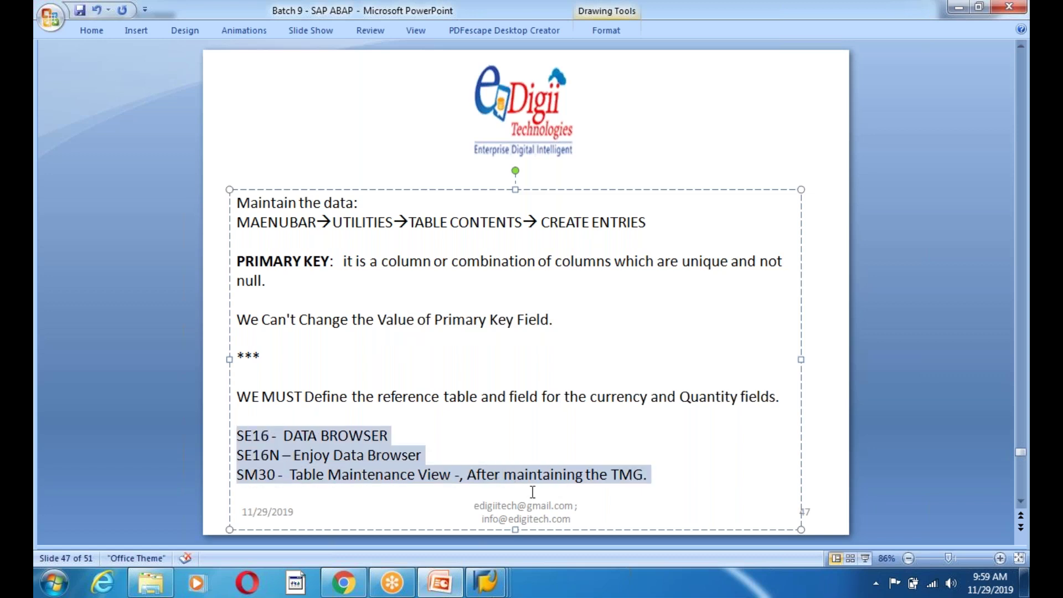
- Save the presentation and return to the text on slide 47
{"action": "left_click", "coordinate": [80, 11]}
{"action": "left_click", "coordinate": [456, 588]}
{"action": "left_click", "coordinate": [456, 588]}
{"action": "left_click", "coordinate": [524, 431]}
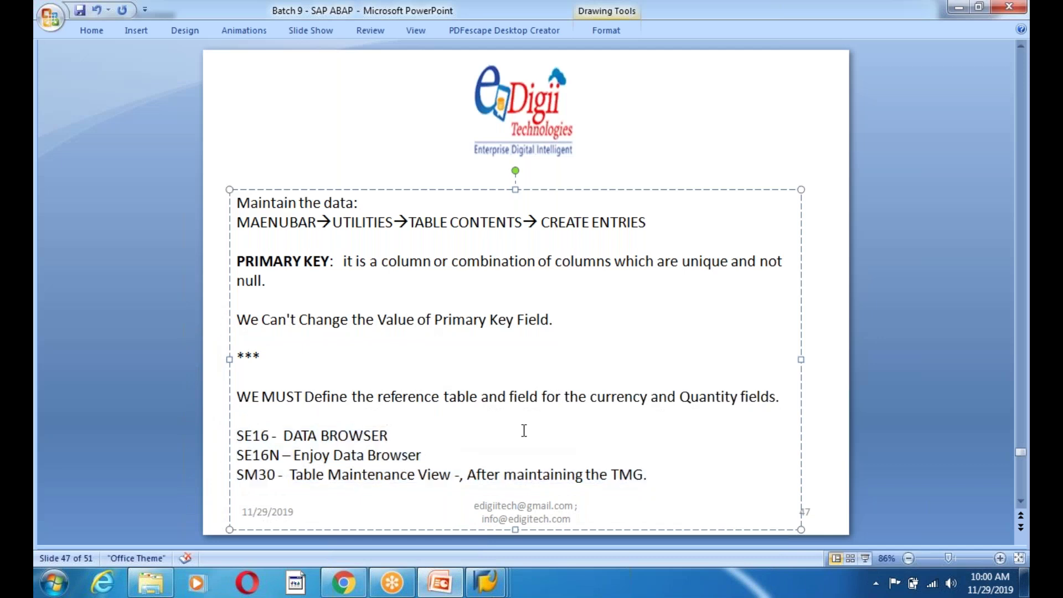
- Add a blank slide after slide 47
{"action": "right_click", "coordinate": [489, 437]}
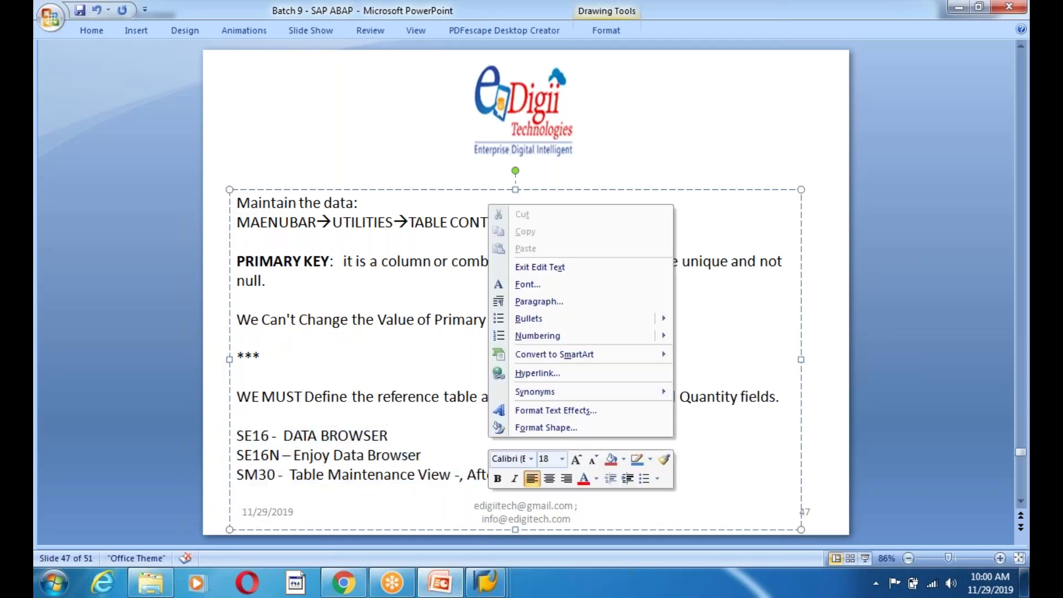
{"action": "mouse_move", "coordinate": [548, 335]}
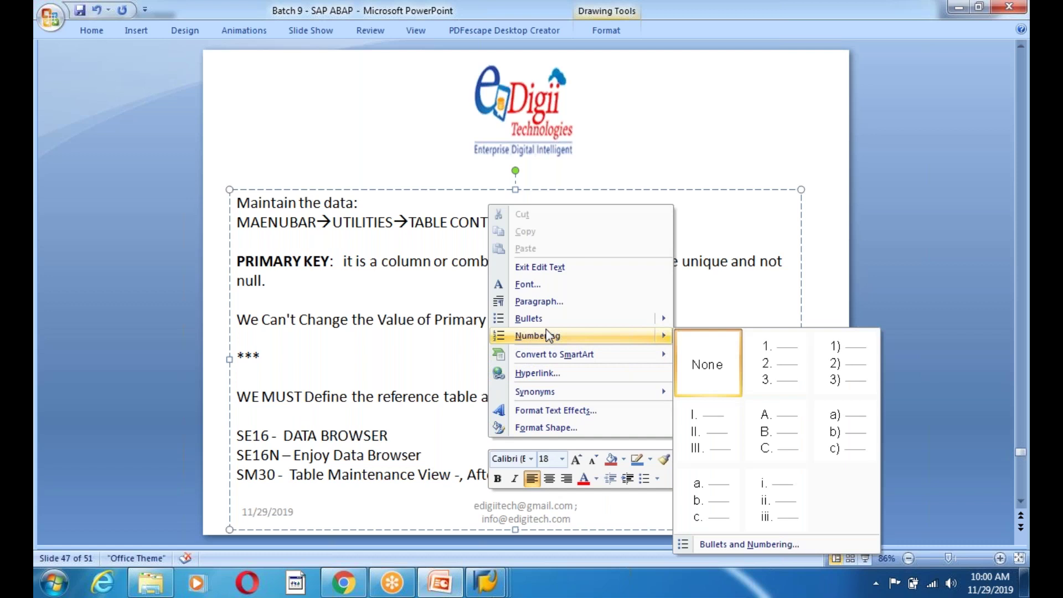
{"action": "left_click", "coordinate": [137, 30]}
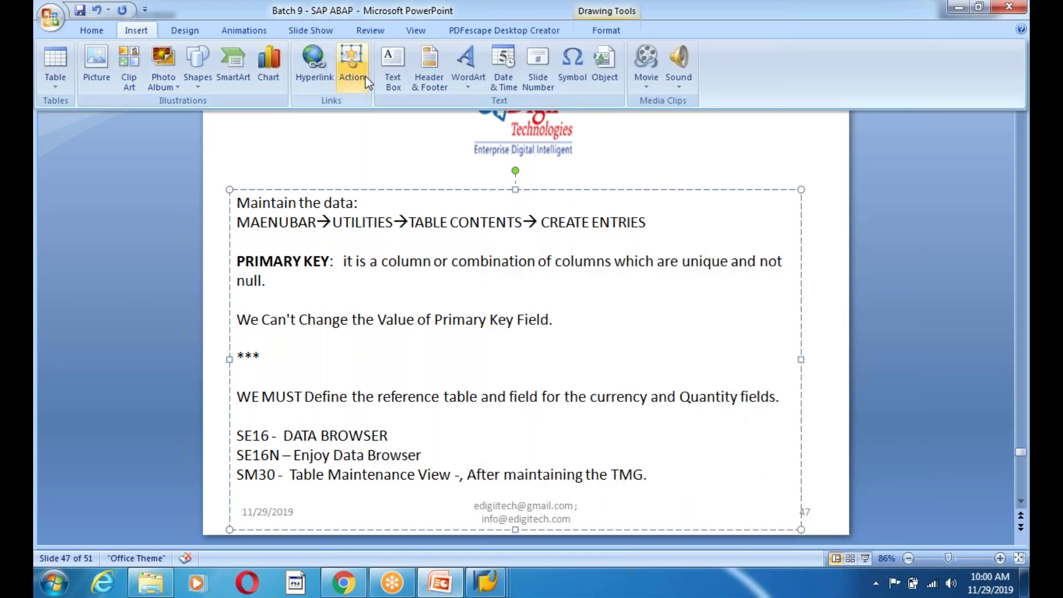
{"action": "left_click", "coordinate": [89, 30]}
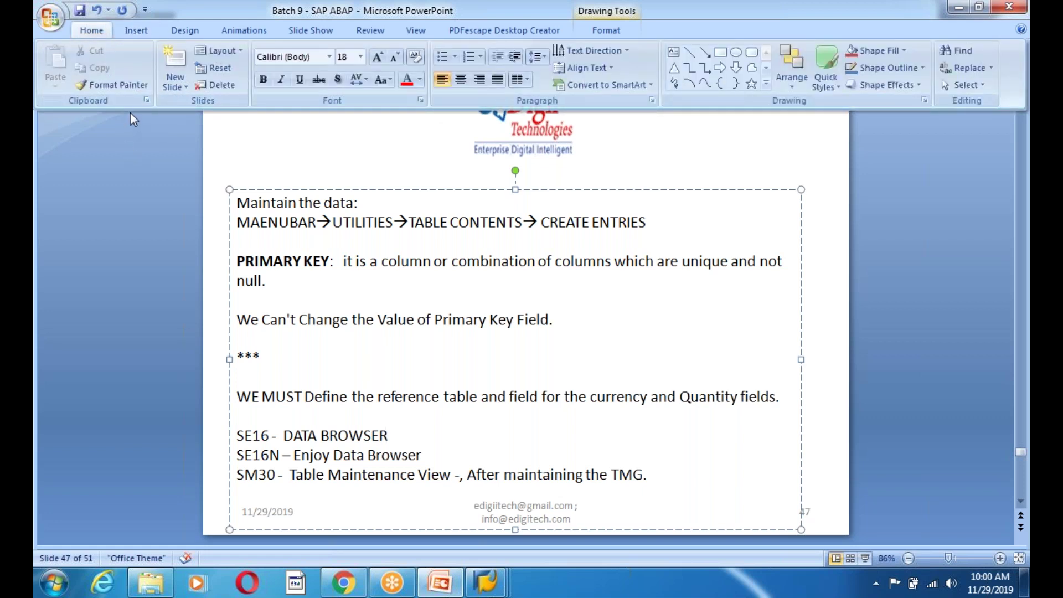
{"action": "left_click", "coordinate": [182, 88]}
{"action": "left_click", "coordinate": [202, 322]}
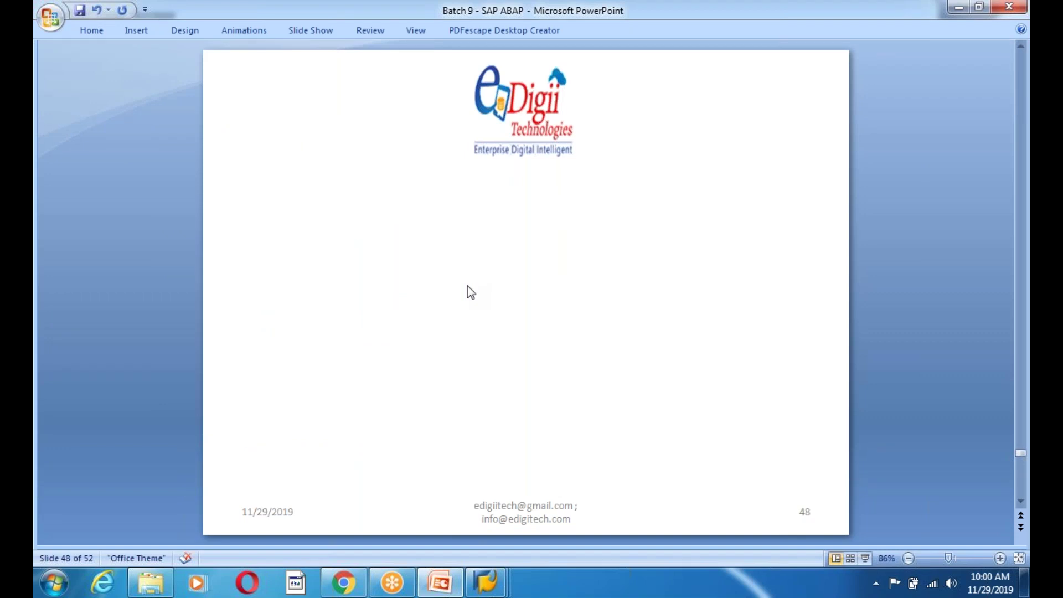
- Insert a table with nine columns and eight rows on the new slide
{"action": "left_click", "coordinate": [136, 30]}
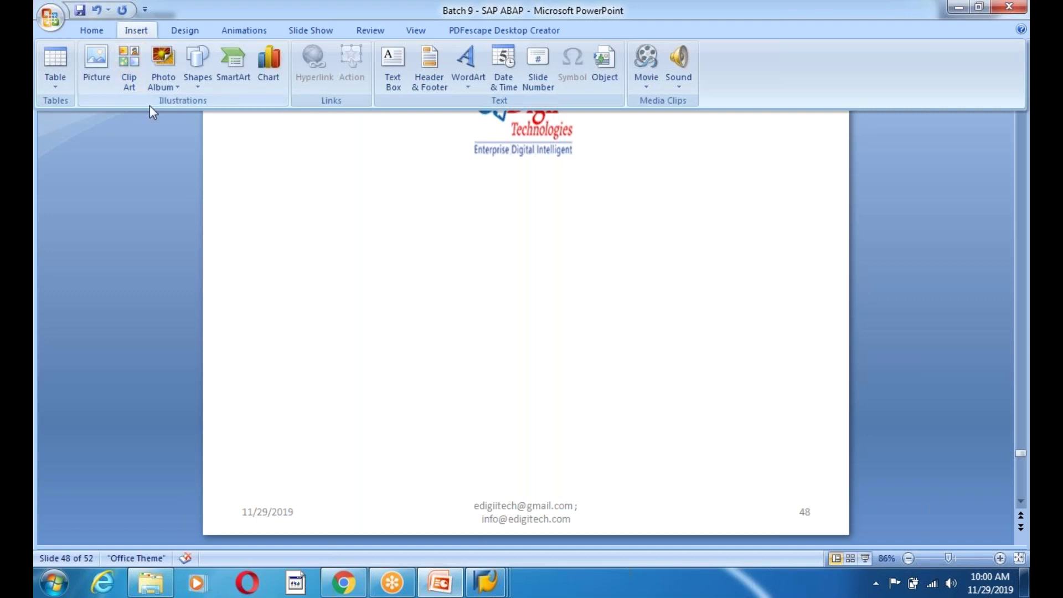
{"action": "left_click", "coordinate": [55, 72]}
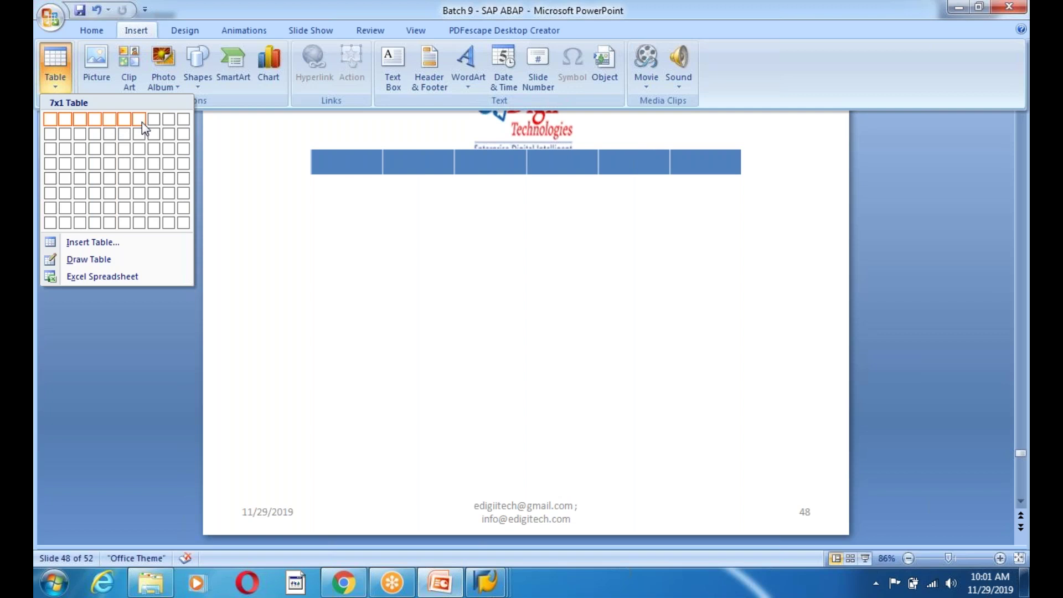
{"action": "left_click", "coordinate": [169, 223]}
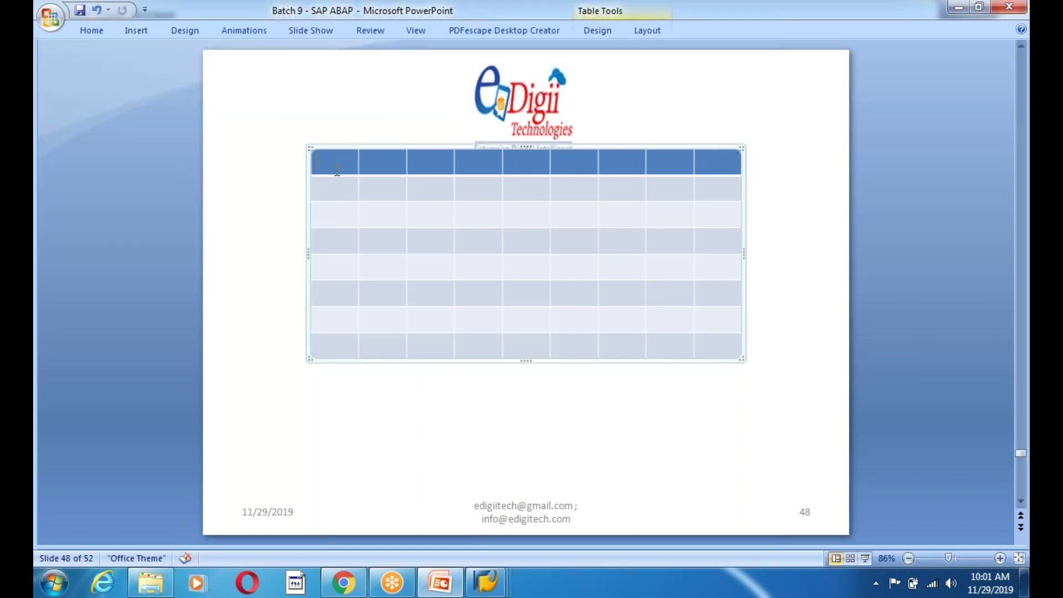
- Enter the headers PORDER, ITEM, PRODUCT, VENDOR and QTY in the first five table columns
{"action": "type", "text": "PO"}
{"action": "type", "text": "RDER"}
{"action": "type", "text": "ITEM"}
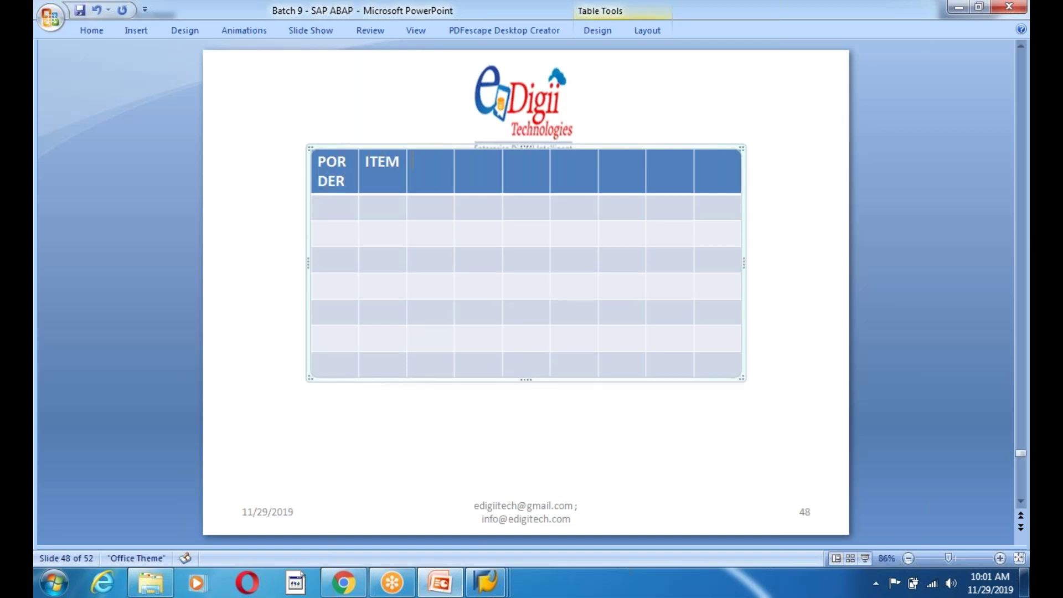
{"action": "key", "text": "Tab"}
{"action": "type", "text": "PRODUCT"}
{"action": "key", "text": "Tab"}
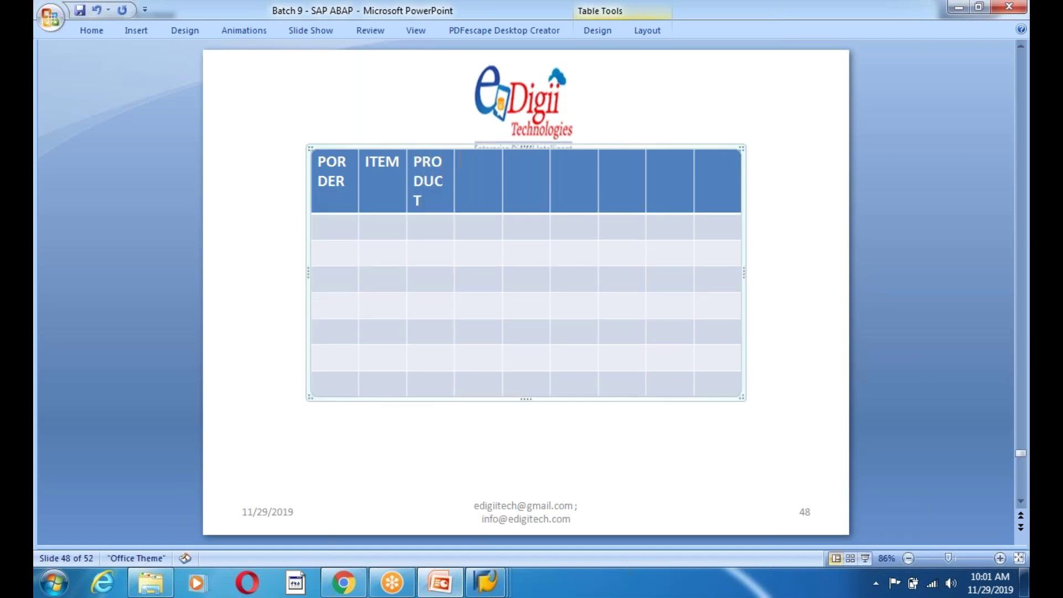
{"action": "type", "text": "VENDOR"}
{"action": "type", "text": "QTY"}
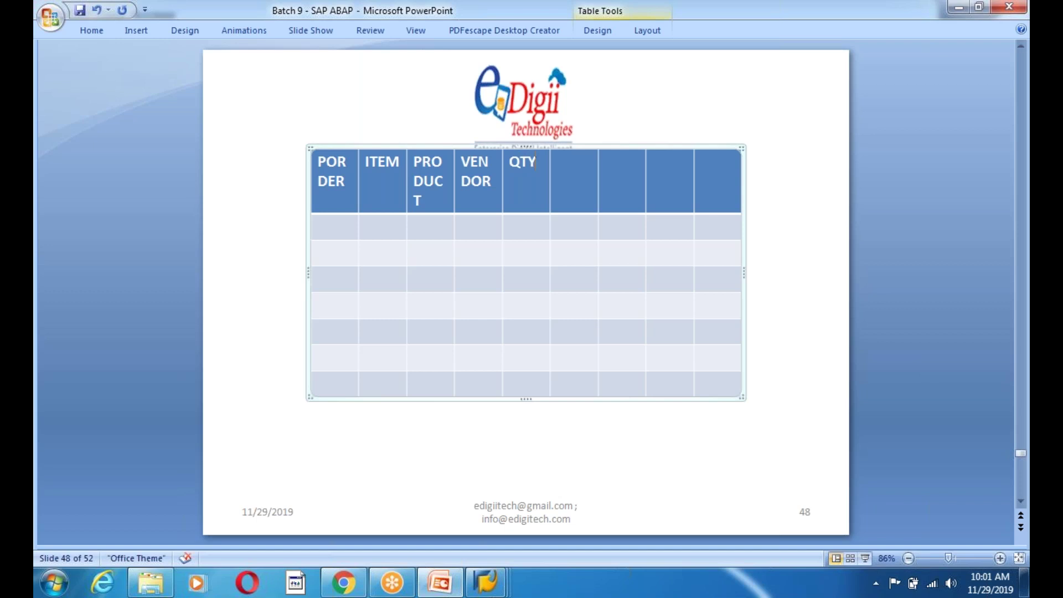
- Head the remaining four columns UNIt, UNIT PRICE, CKEY and TPRICE, and save the presentation
{"action": "key", "text": "Tab"}
{"action": "type", "text": "UNIt"}
{"action": "key", "text": "Tab"}
{"action": "type", "text": "PR"}
{"action": "key", "text": "BackSpace"}
{"action": "key", "text": "BackSpace"}
{"action": "type", "text": "UNIT PRICE"}
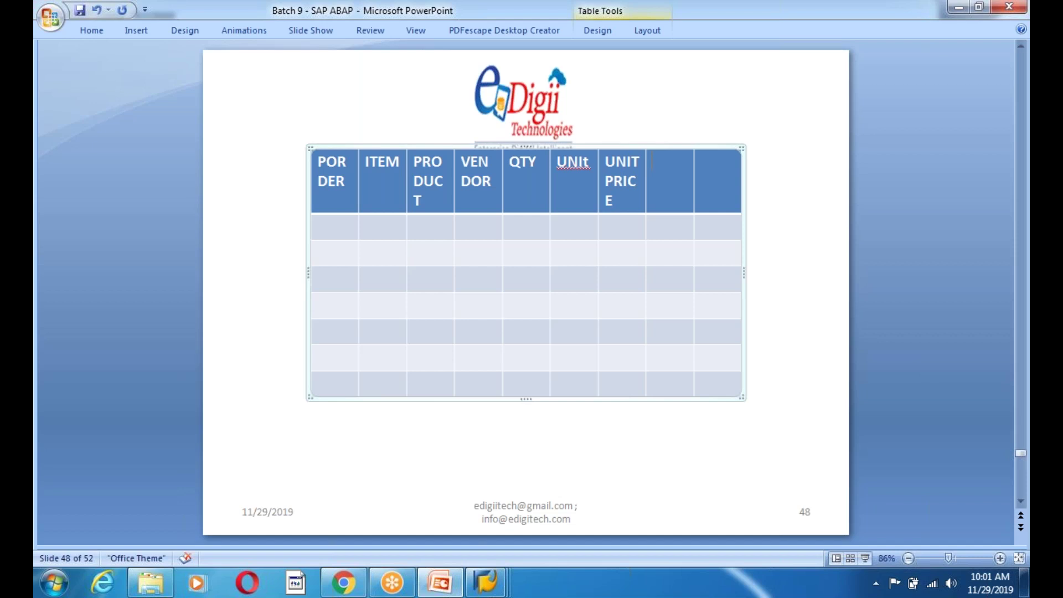
{"action": "type", "text": "CKEY"}
{"action": "type", "text": "TPRICE"}
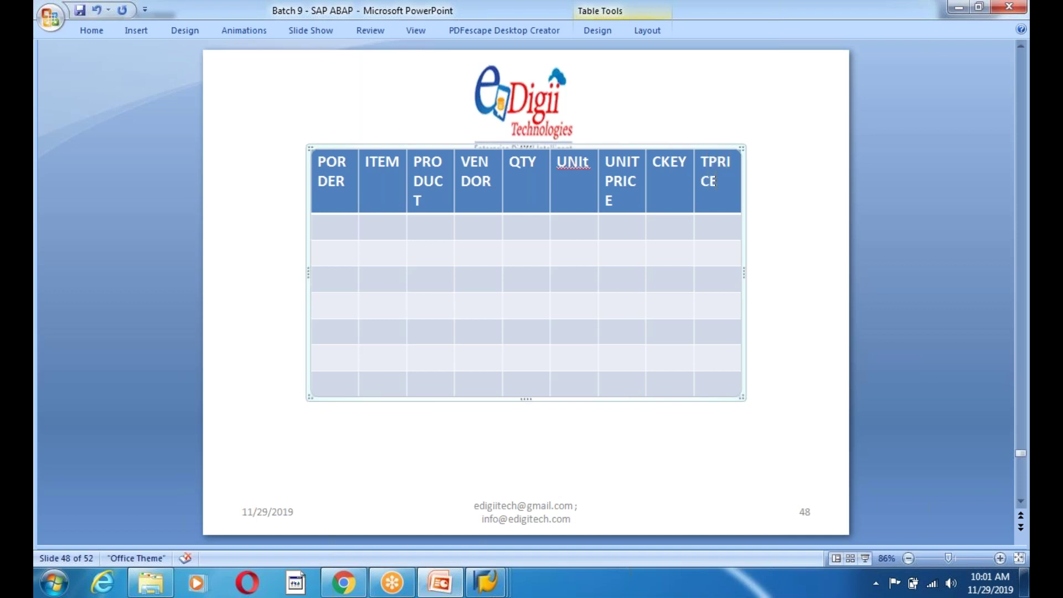
{"action": "left_click", "coordinate": [78, 12]}
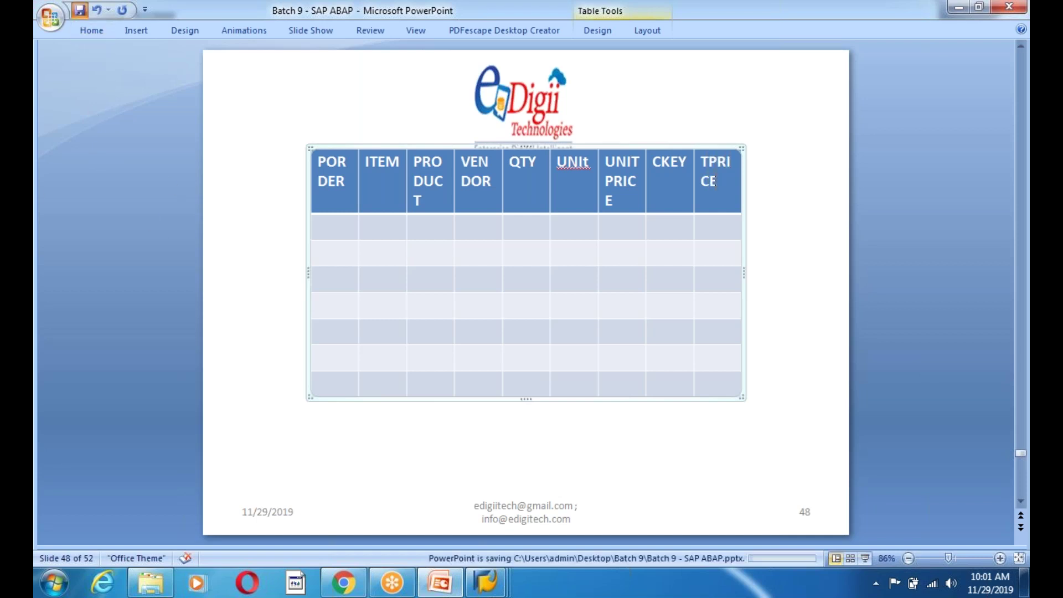
{"action": "left_click", "coordinate": [698, 453]}
{"action": "left_click", "coordinate": [570, 346]}
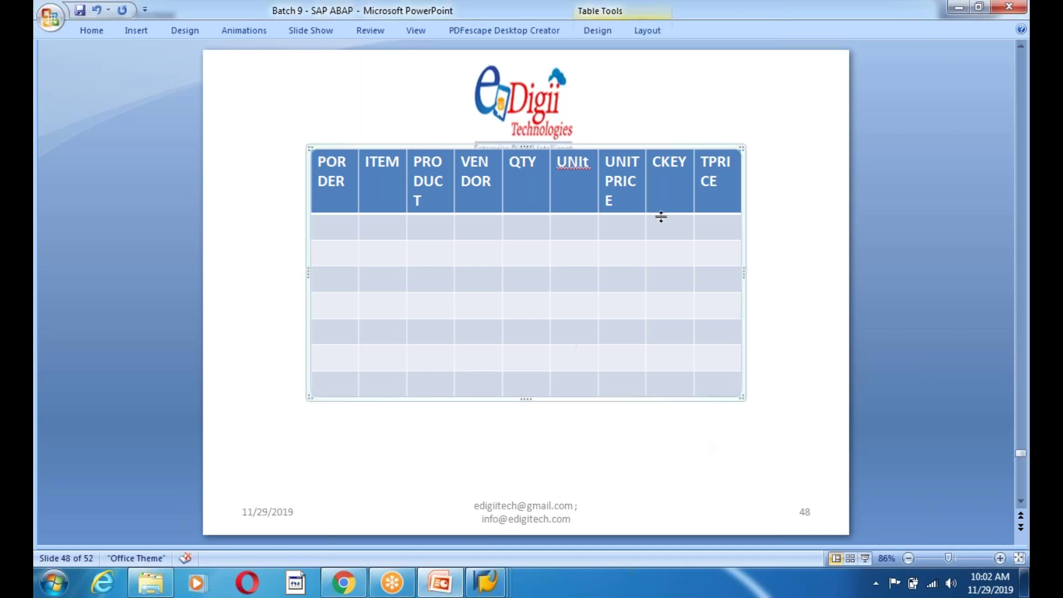
{"action": "left_click", "coordinate": [758, 399]}
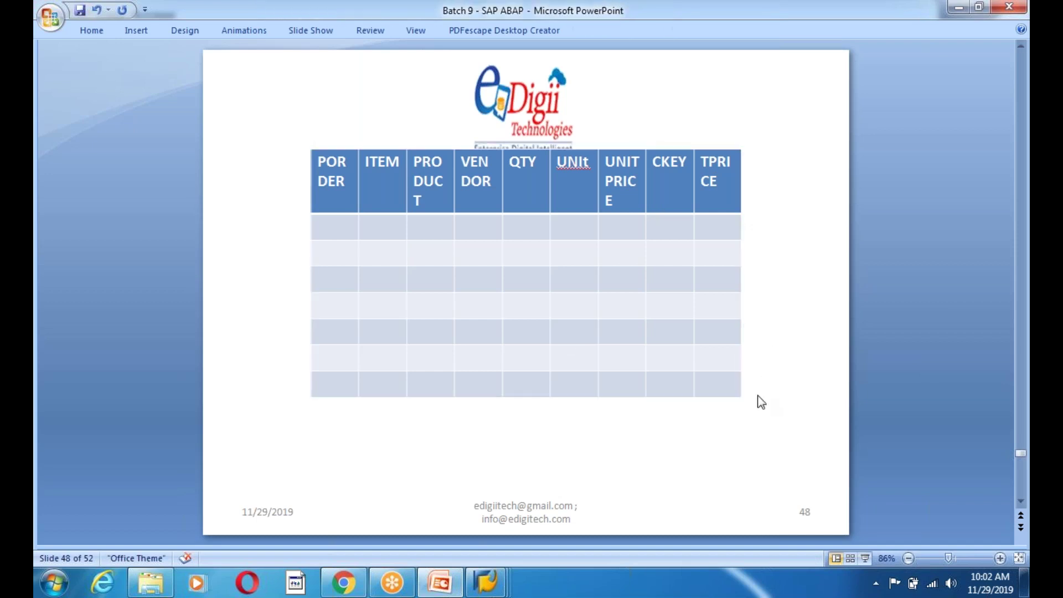
- Draw a wide text box below the table and enter "Create Some fields with DE" as item 1 of a numbered list
{"action": "left_click", "coordinate": [132, 31]}
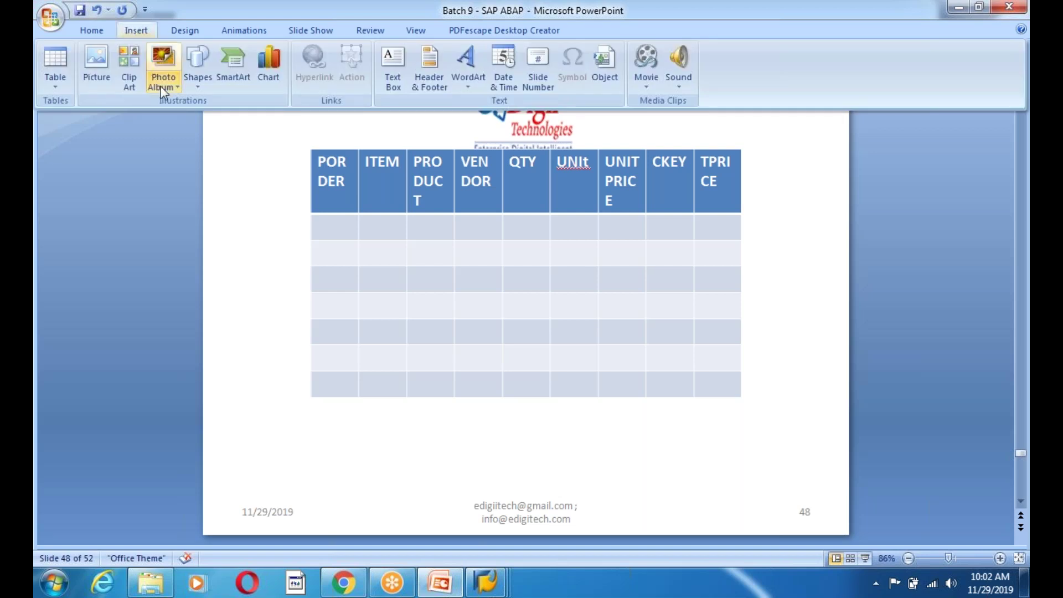
{"action": "left_click", "coordinate": [391, 65]}
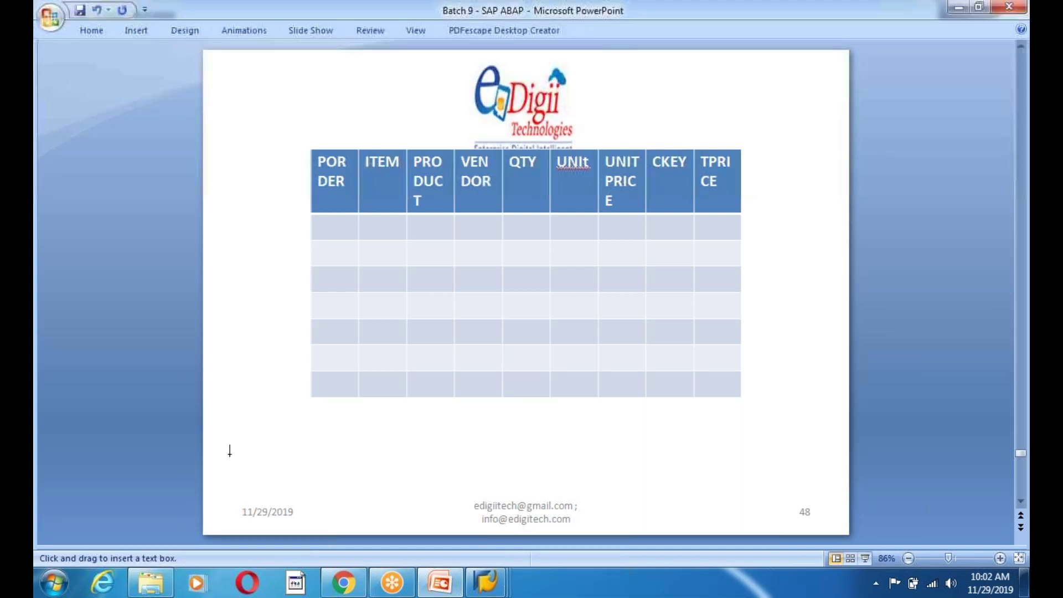
{"action": "left_click_drag", "start_coordinate": [225, 427], "coordinate": [705, 514]}
{"action": "type", "text": "1. Create"}
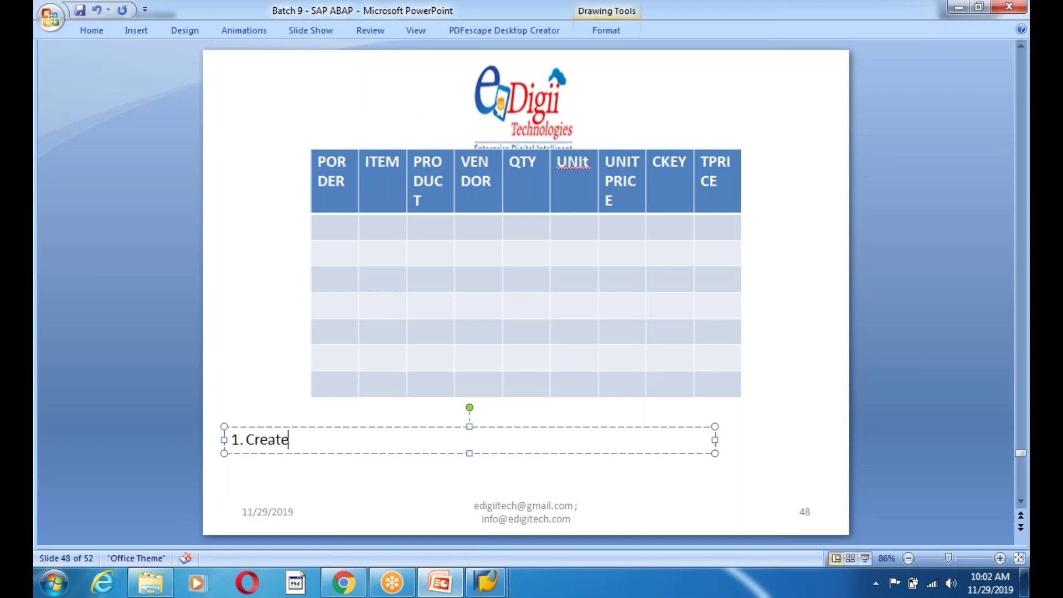
{"action": "type", "text": " So  me field"}
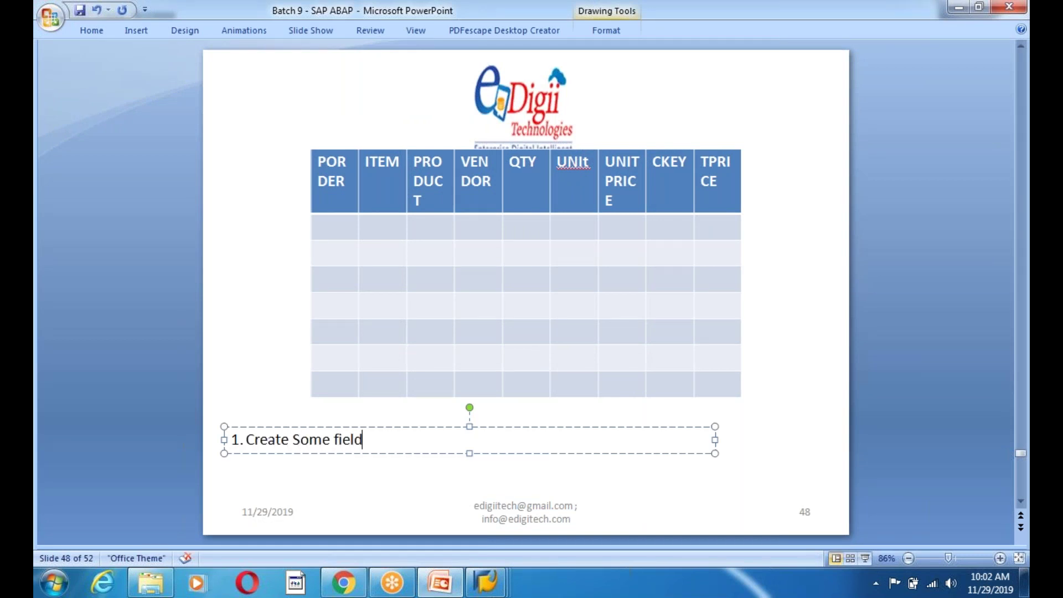
{"action": "type", "text": "s with DE"}
{"action": "key", "text": "Return"}
- Add "SOME FIELDS W/O DE" and "TMG With SOME FIELDS" as the second and third list items
{"action": "type", "text": "SOME FIELDS W/O DE"}
{"action": "key", "text": "Return"}
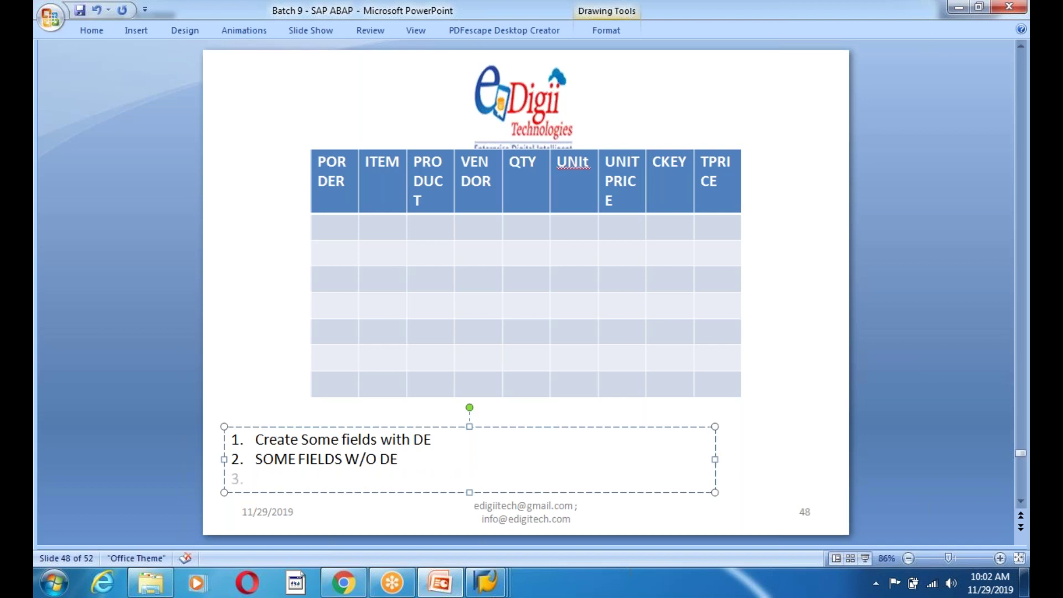
{"action": "type", "text": "TMG"}
{"action": "key", "text": "Return"}
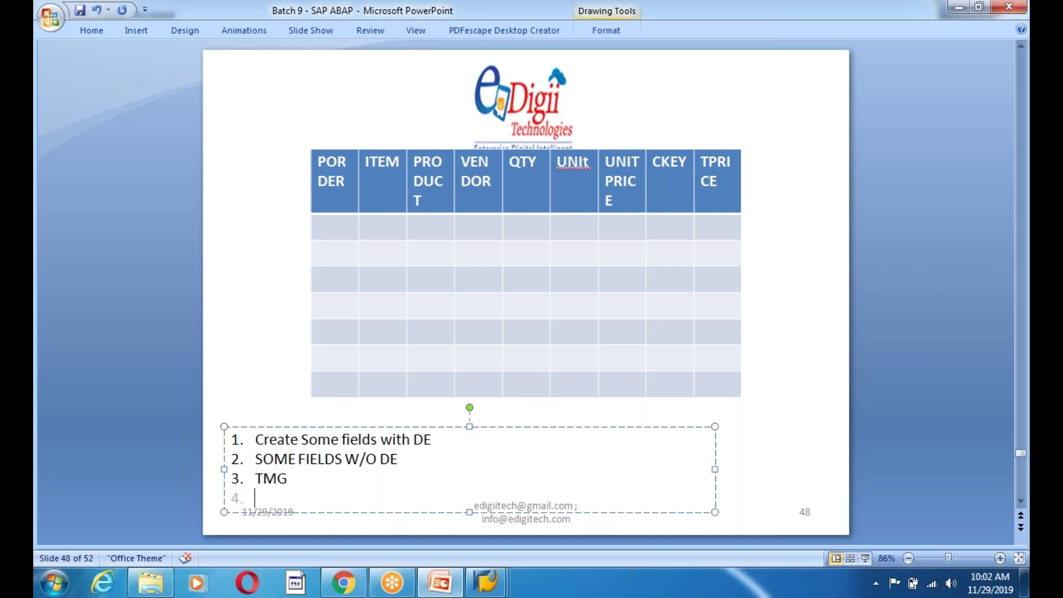
{"action": "key", "text": "Up"}
{"action": "key", "text": "Right"}
{"action": "key", "text": "Right"}
{"action": "key", "text": "Right"}
{"action": "type", "text": "With SOME"}
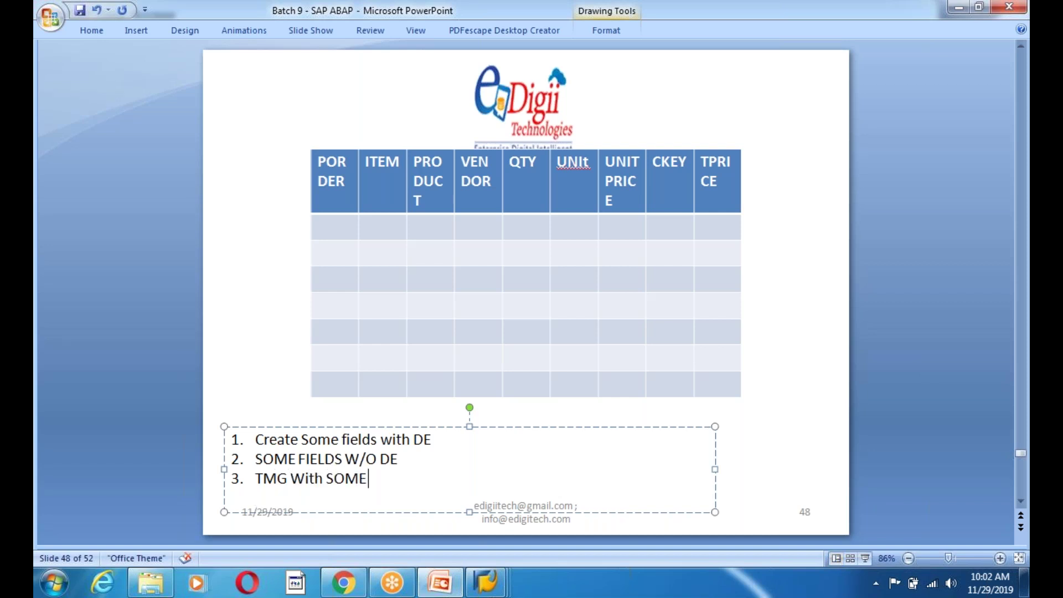
{"action": "type", "text": " FIELDS"}
- Add "LATER ADD SOME mORE FIOELDS – SEE THE OBSERRVATIONS" as the fourth list item and save the presentation
{"action": "key", "text": "Return"}
{"action": "type", "text": "LAYER"}
{"action": "key", "text": "BackSpace"}
{"action": "key", "text": "BackSpace"}
{"action": "key", "text": "BackSpace"}
{"action": "type", "text": "TER ADD SOME mORE FIO"}
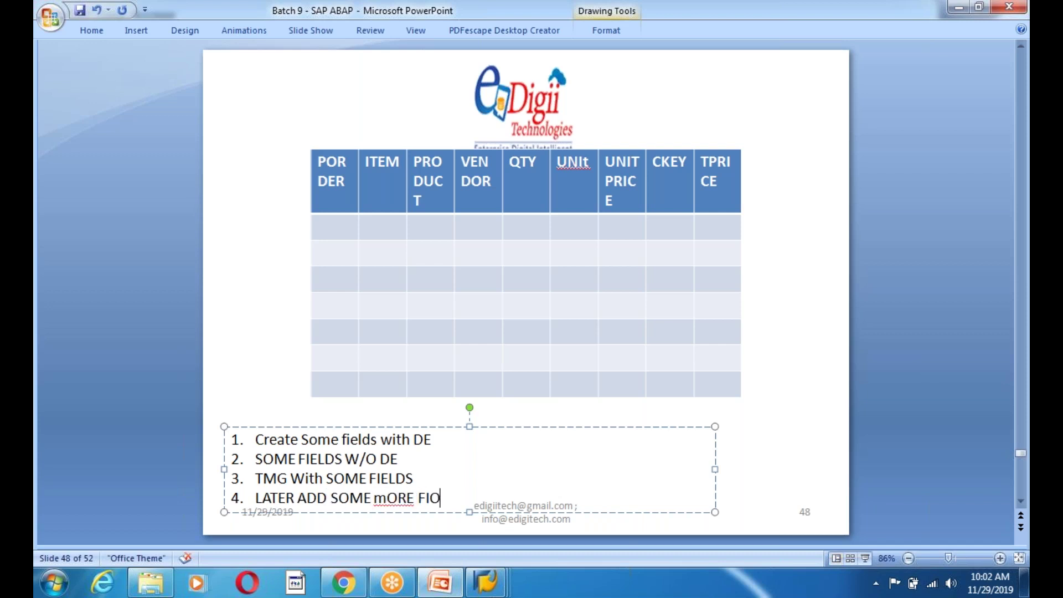
{"action": "type", "text": "ELDS - SEE THE"}
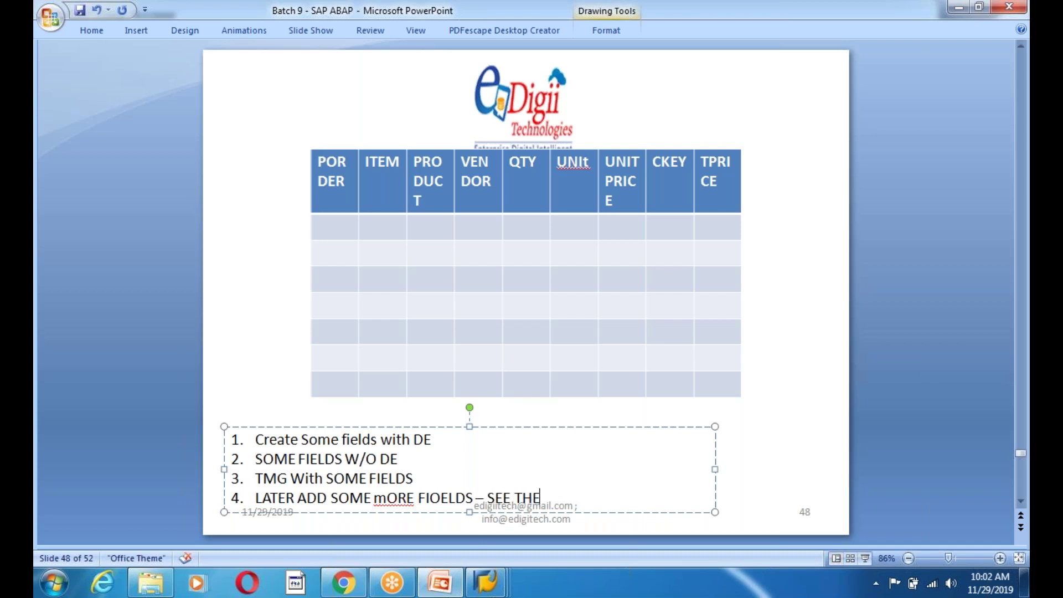
{"action": "type", "text": " OBSERRVATIONS"}
{"action": "key", "text": "ctrl+s"}
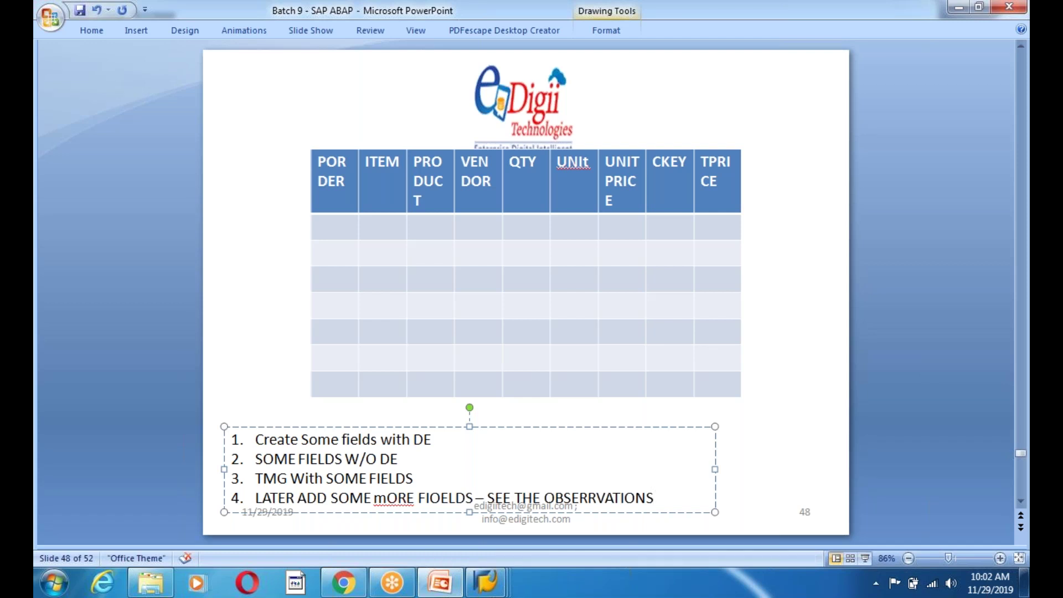
- Capitalize the first letter of "MORE" in the fourth list item and save the presentation
{"action": "left_click", "coordinate": [388, 507]}
{"action": "key", "text": "BackSpace"}
{"action": "type", "text": "M"}
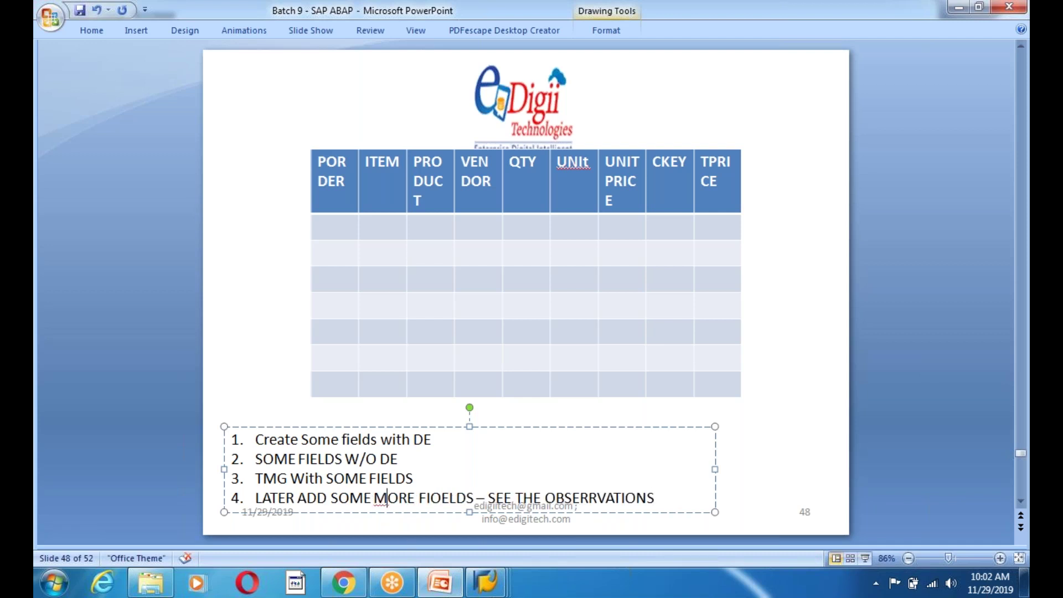
{"action": "key", "text": "ctrl+s"}
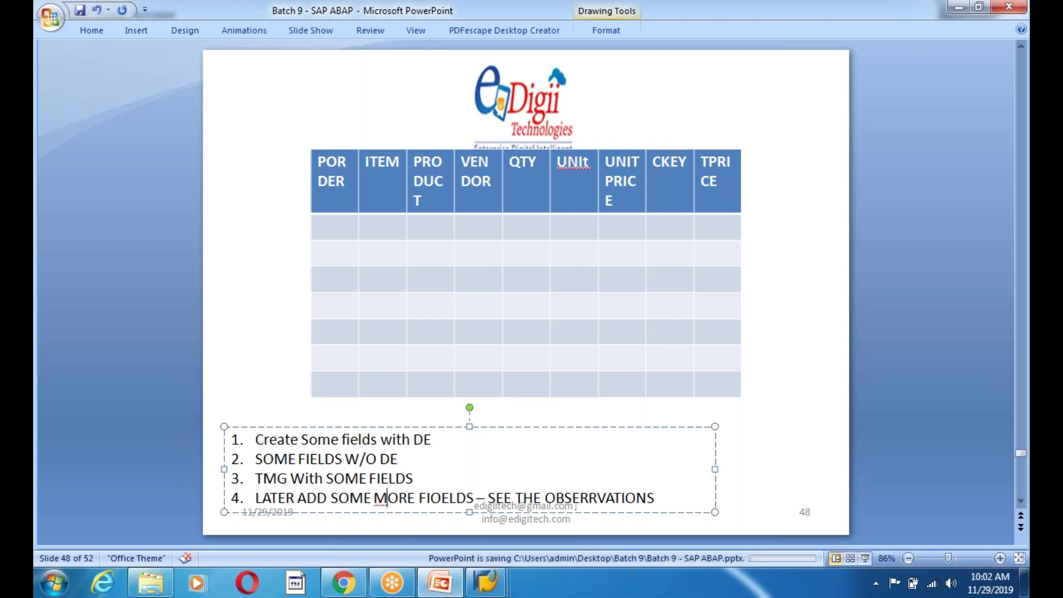
{"action": "left_click", "coordinate": [442, 396]}
{"action": "left_click", "coordinate": [411, 470]}
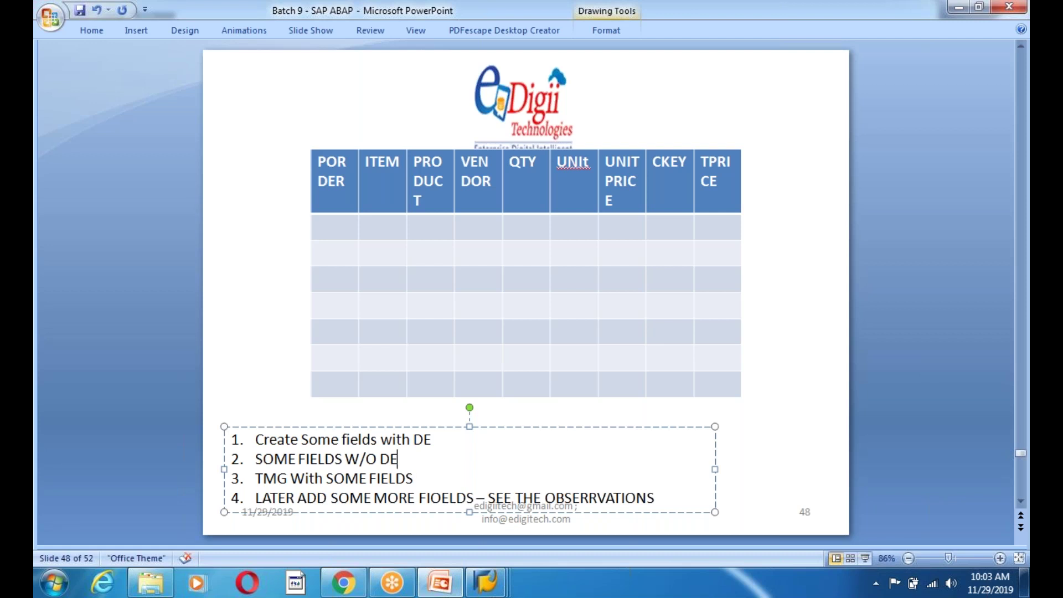
{"action": "left_click", "coordinate": [413, 233]}
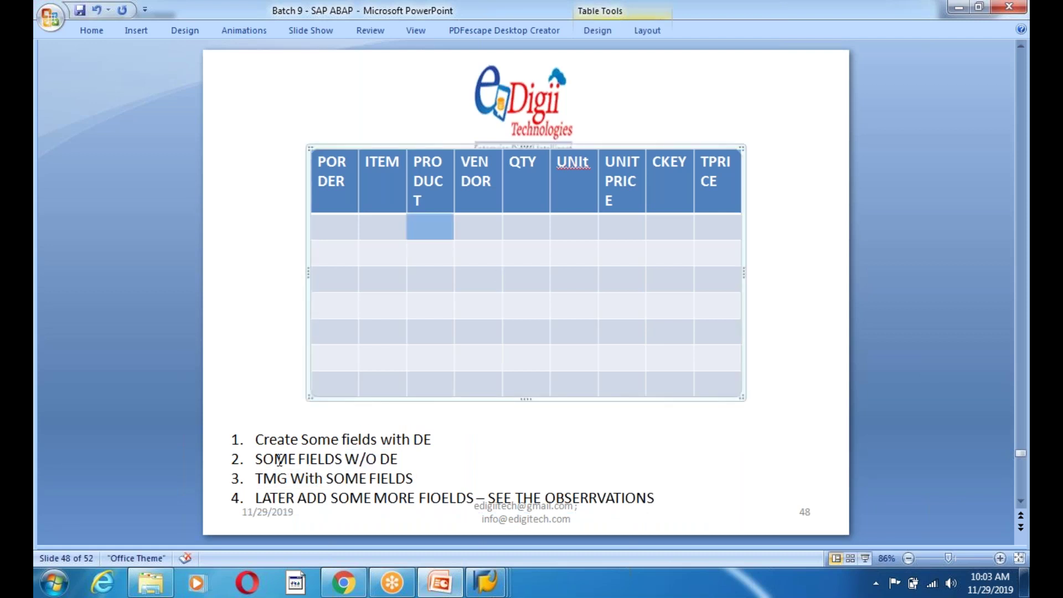
{"action": "left_click_drag", "start_coordinate": [254, 439], "coordinate": [649, 520]}
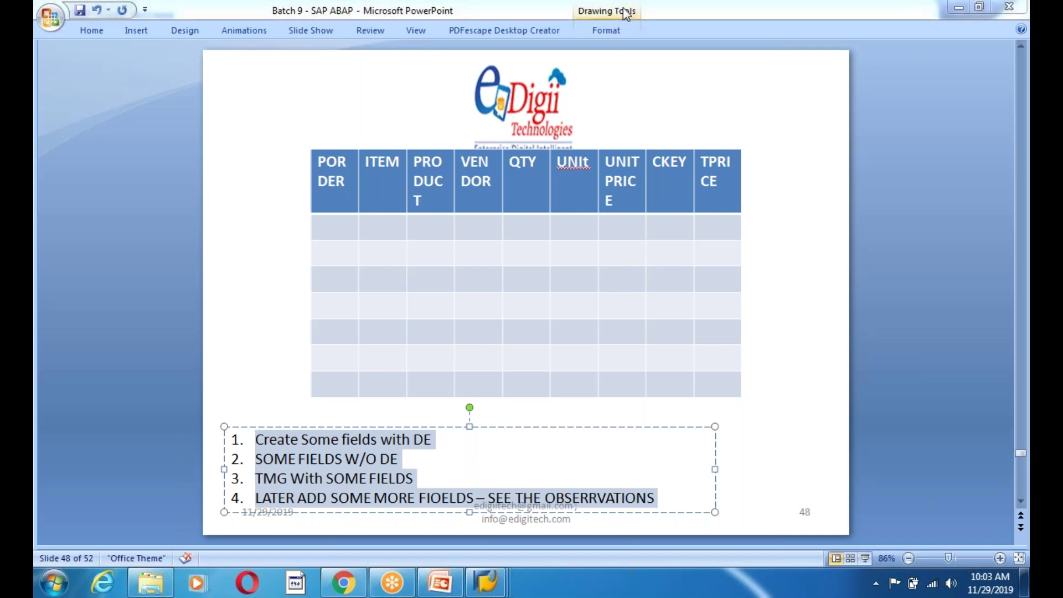
{"action": "left_click", "coordinate": [855, 96]}
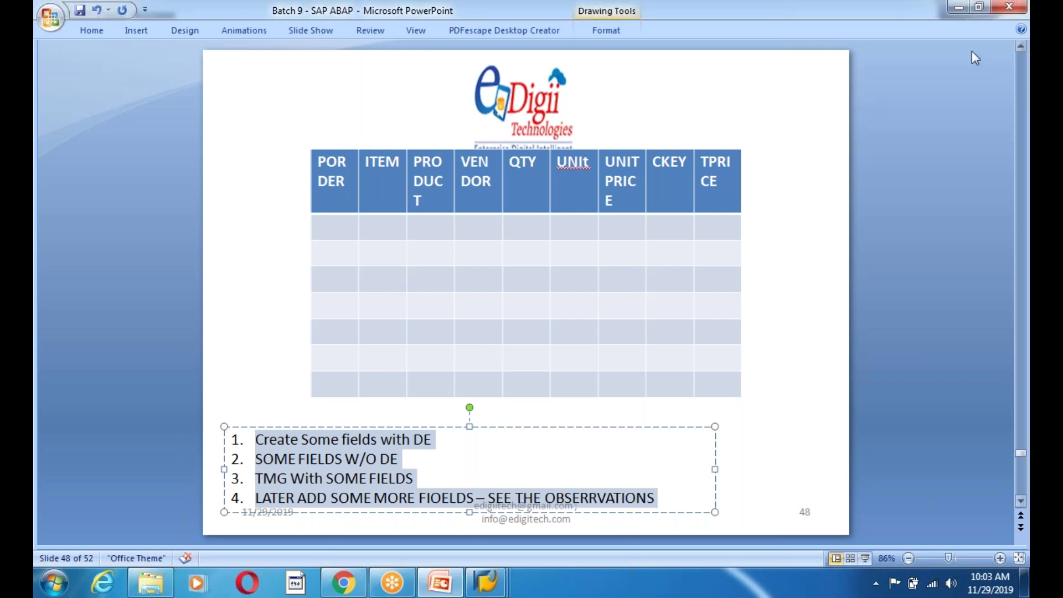